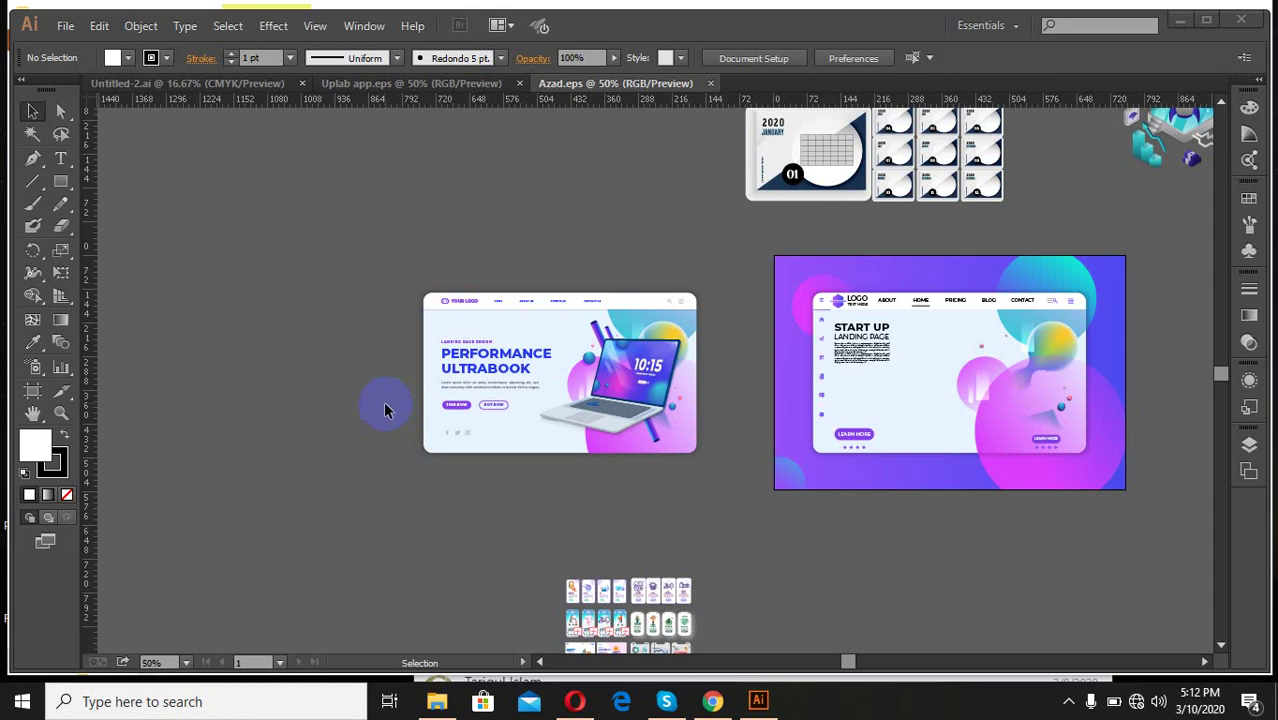
Maximize the Illustrator window.
{"action": "scroll", "coordinate": [318, 401], "scroll_direction": "down", "scroll_amount": 2}
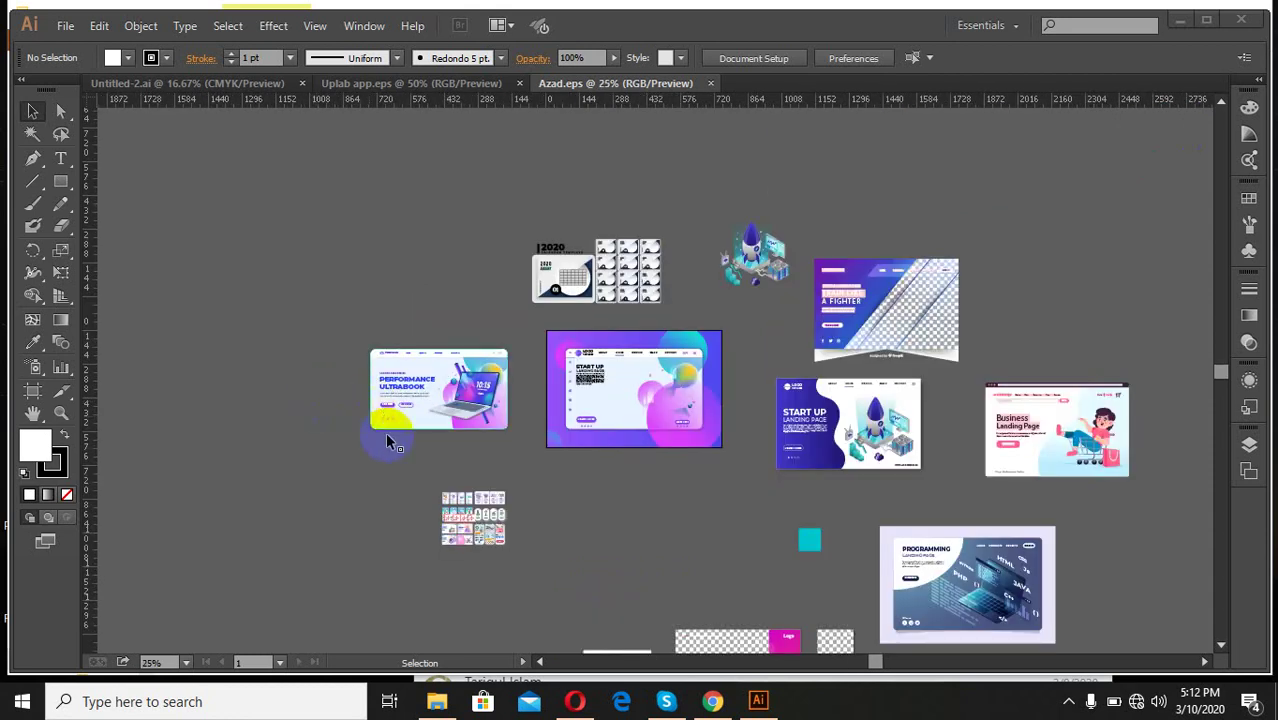
{"action": "scroll", "coordinate": [690, 495], "scroll_direction": "up", "scroll_amount": 1}
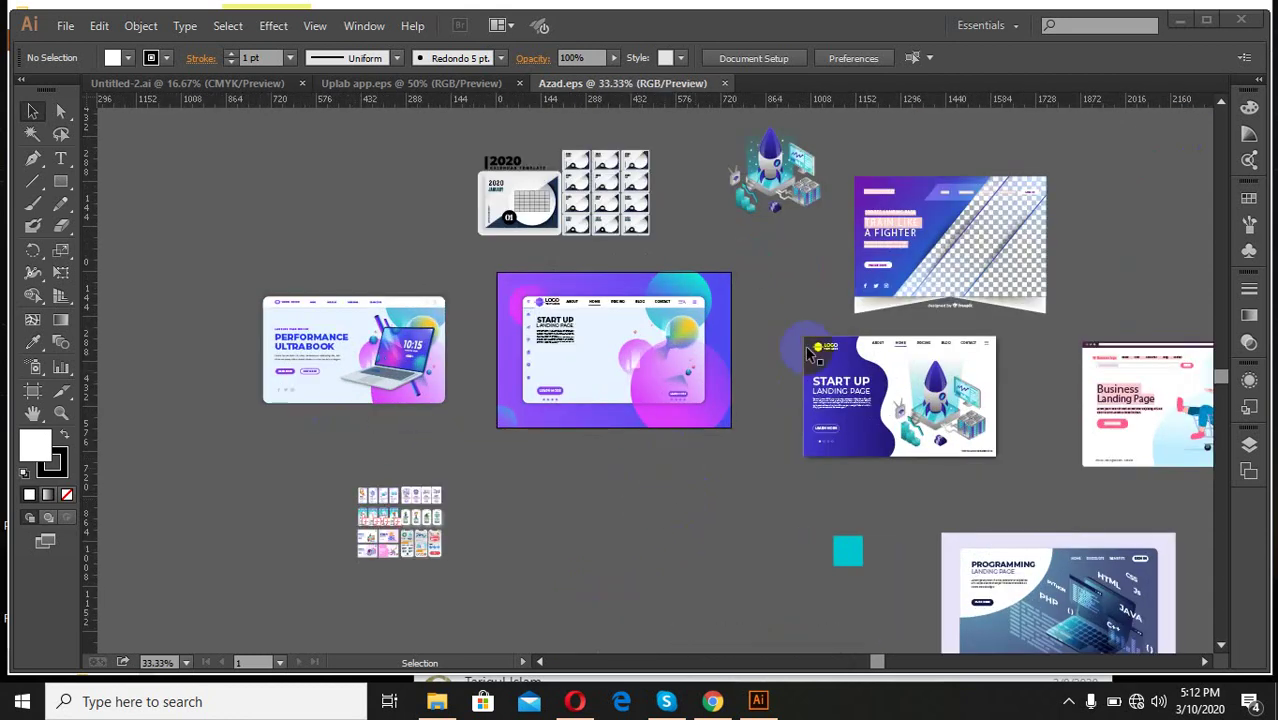
{"action": "left_click", "coordinate": [1206, 21]}
{"action": "left_click", "coordinate": [1208, 32]}
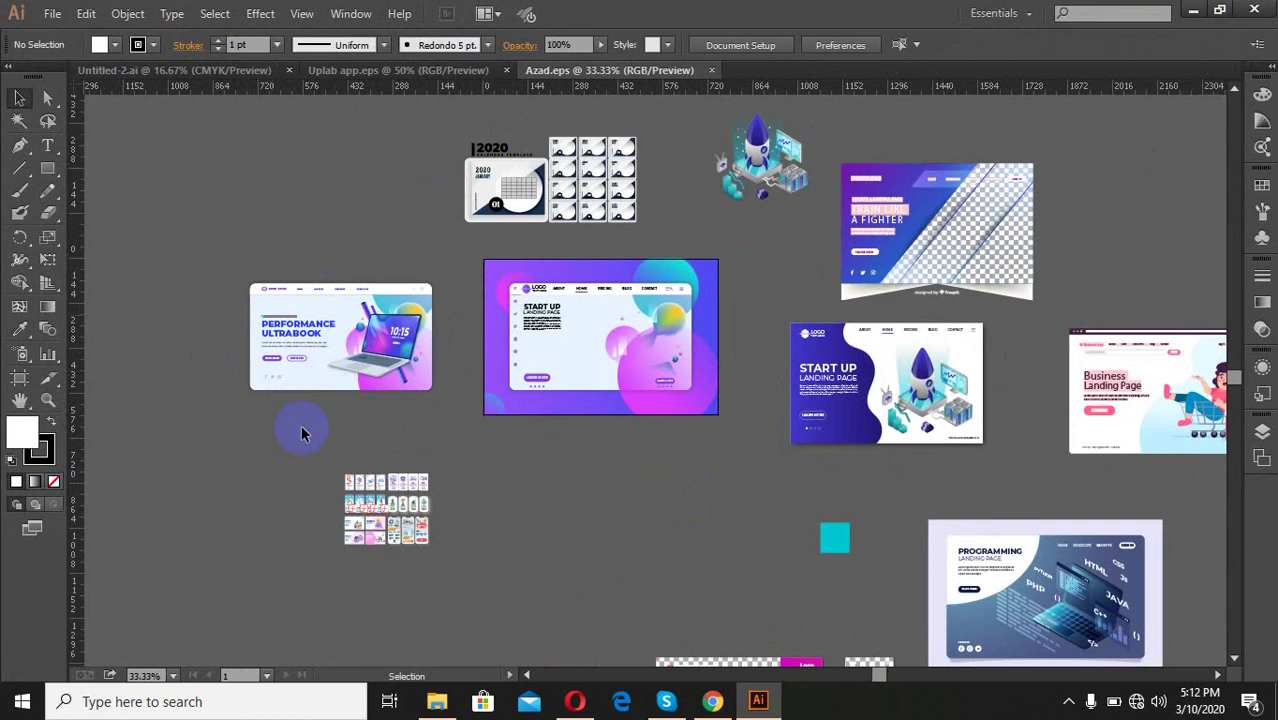
Zoom and pan across Azad.eps to review its landing-page artboards, including the Start Up and Programming pages.
{"action": "scroll", "coordinate": [420, 417], "scroll_direction": "down", "scroll_amount": 2}
{"action": "scroll", "coordinate": [457, 400], "scroll_direction": "up", "scroll_amount": 4}
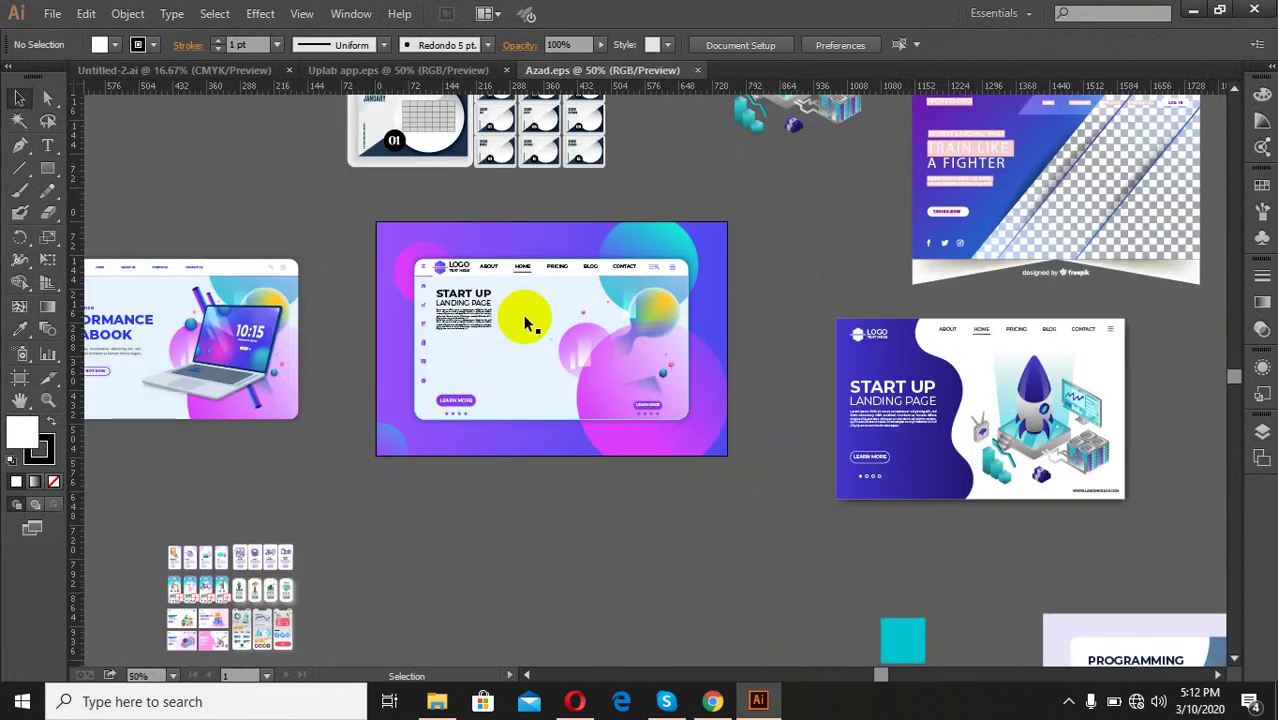
{"action": "scroll", "coordinate": [528, 320], "scroll_direction": "up", "scroll_amount": 2}
{"action": "scroll", "coordinate": [696, 280], "scroll_direction": "down", "scroll_amount": 3}
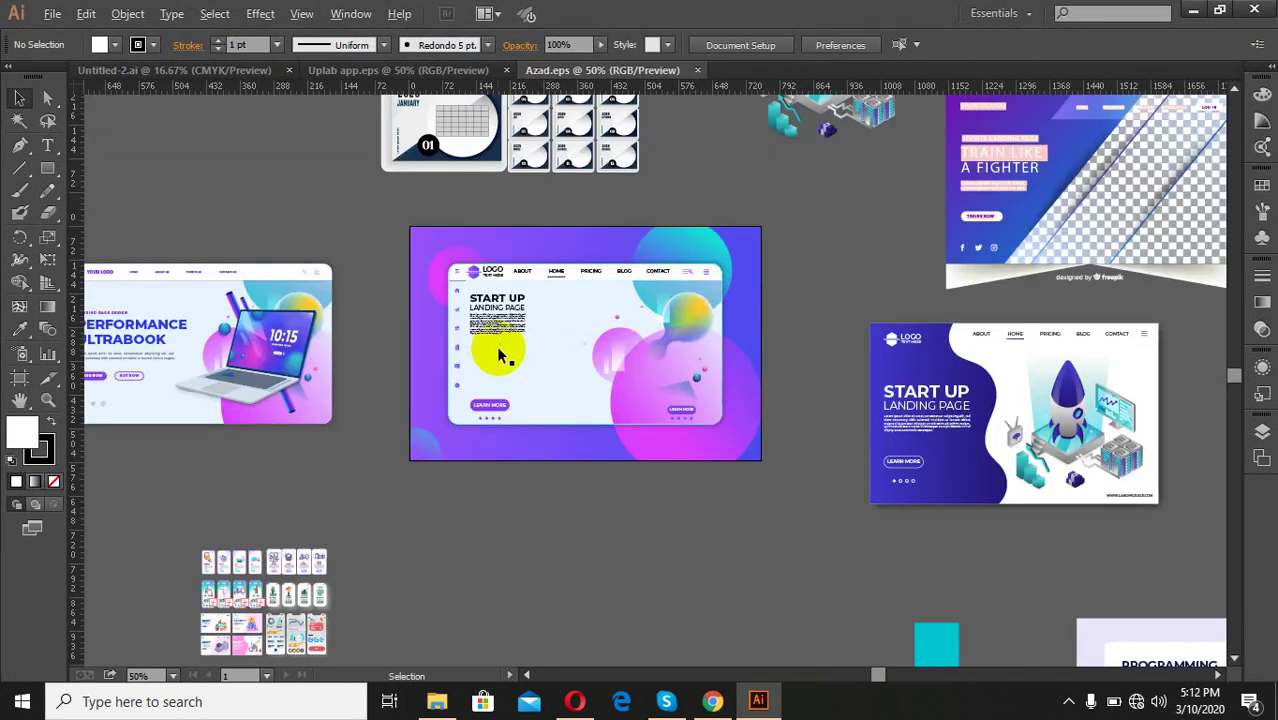
{"action": "scroll", "coordinate": [500, 357], "scroll_direction": "up", "scroll_amount": 1}
{"action": "scroll", "coordinate": [508, 360], "scroll_direction": "down", "scroll_amount": 2}
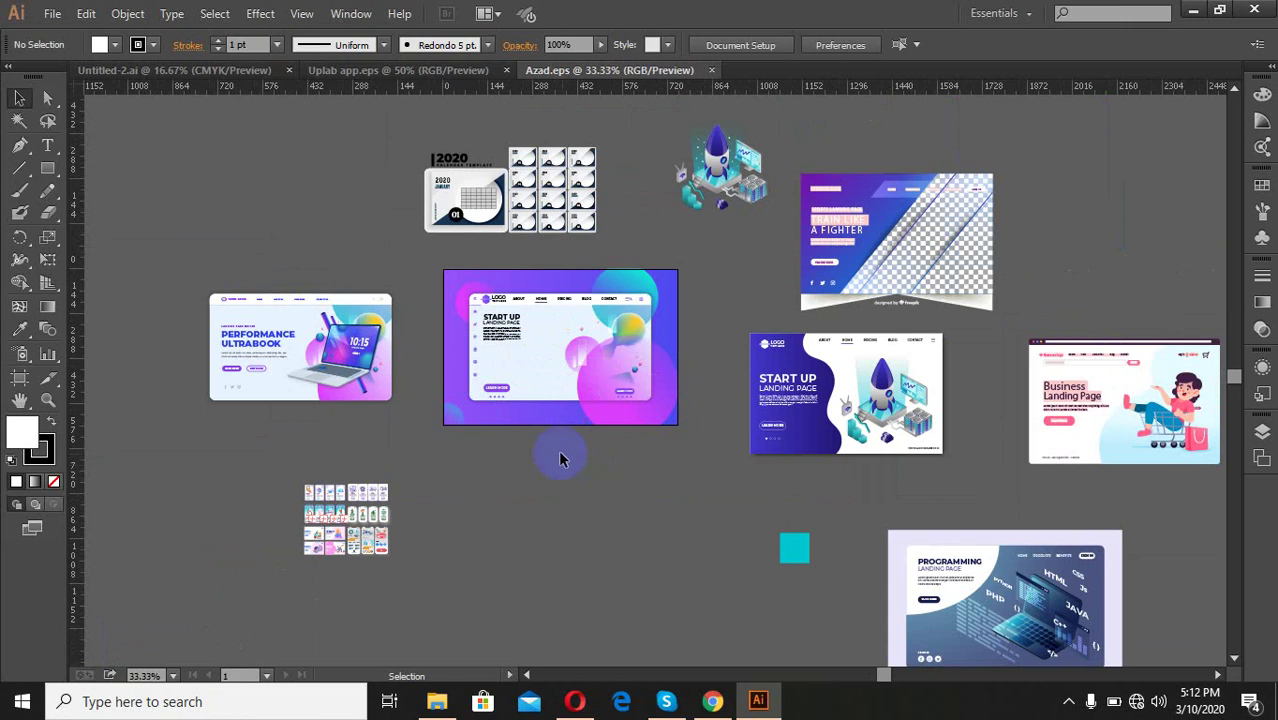
{"action": "scroll", "coordinate": [558, 456], "scroll_direction": "up", "scroll_amount": 4}
{"action": "scroll", "coordinate": [563, 448], "scroll_direction": "down", "scroll_amount": 3}
{"action": "scroll", "coordinate": [475, 256], "scroll_direction": "up", "scroll_amount": 2}
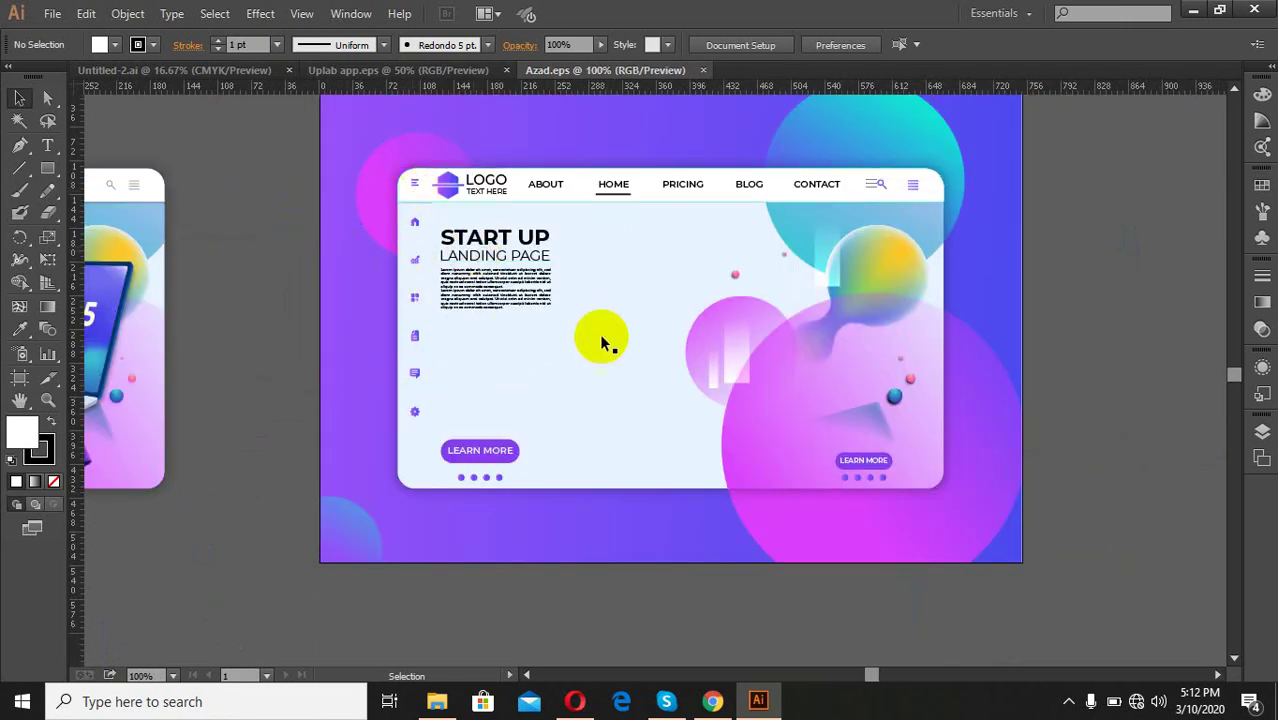
{"action": "scroll", "coordinate": [601, 343], "scroll_direction": "down", "scroll_amount": 2}
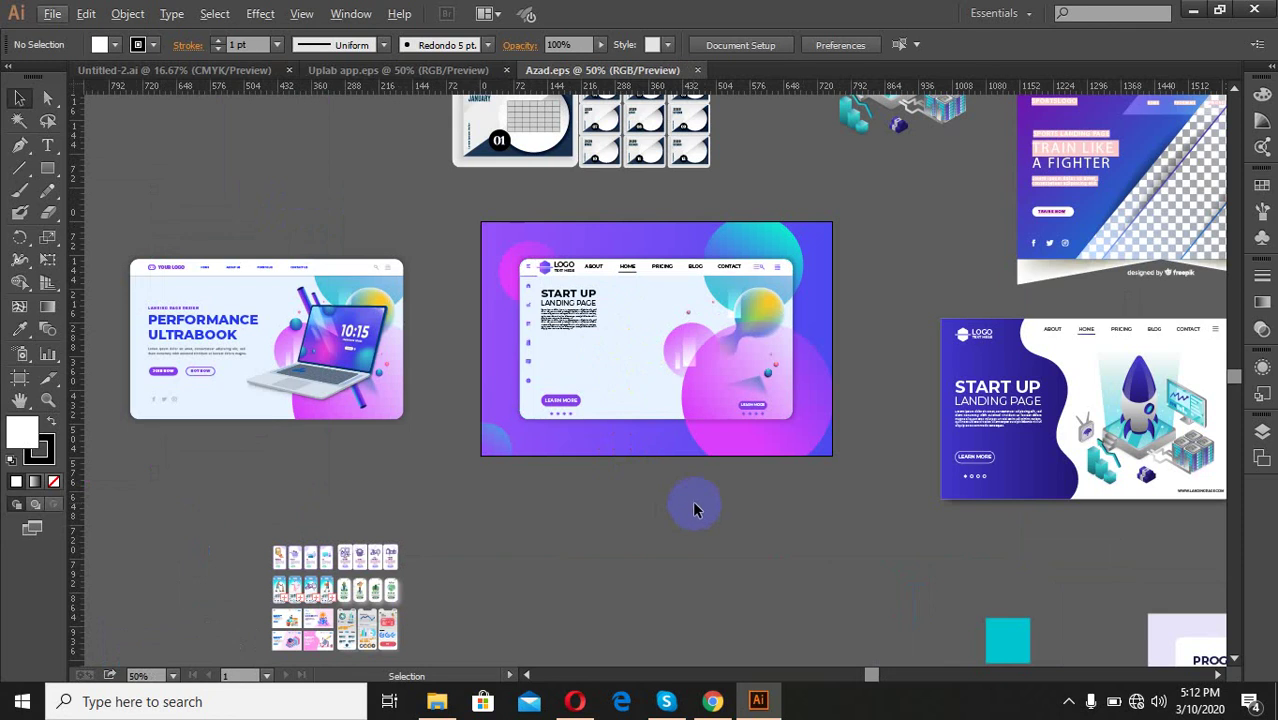
{"action": "scroll", "coordinate": [684, 301], "scroll_direction": "up", "scroll_amount": 3}
{"action": "scroll", "coordinate": [700, 340], "scroll_direction": "down", "scroll_amount": 1}
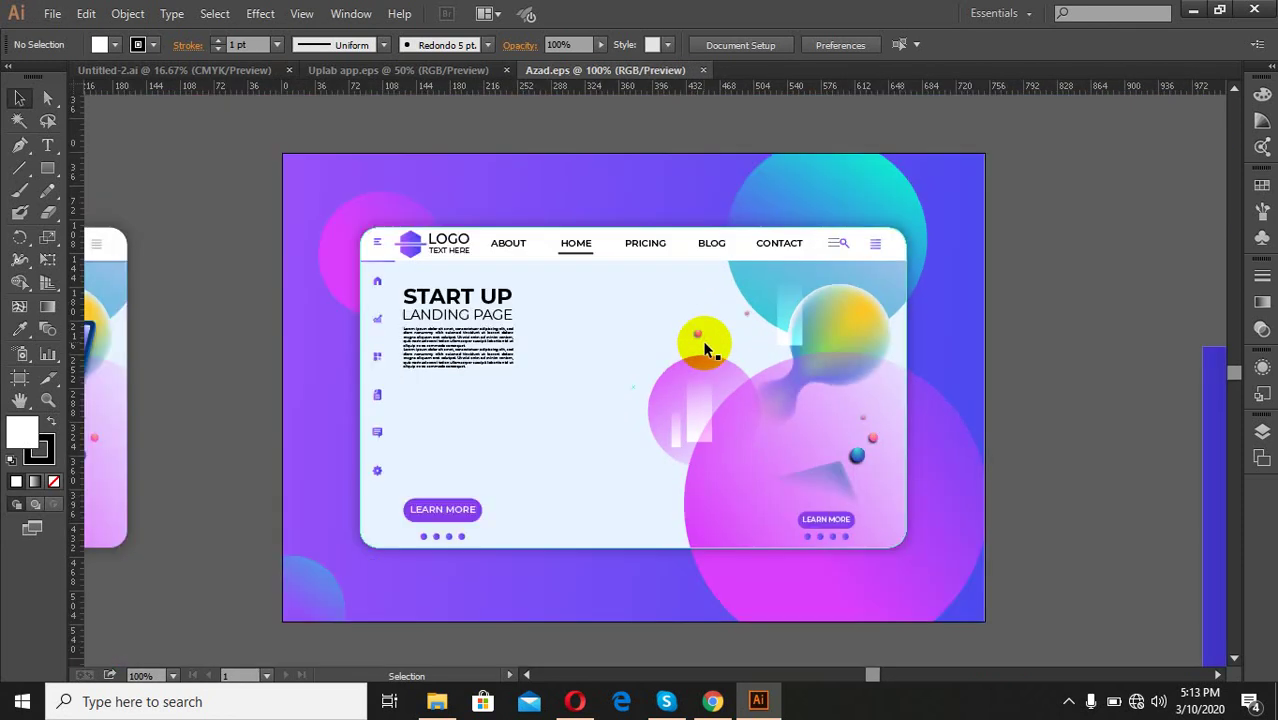
{"action": "scroll", "coordinate": [468, 242], "scroll_direction": "up", "scroll_amount": 2}
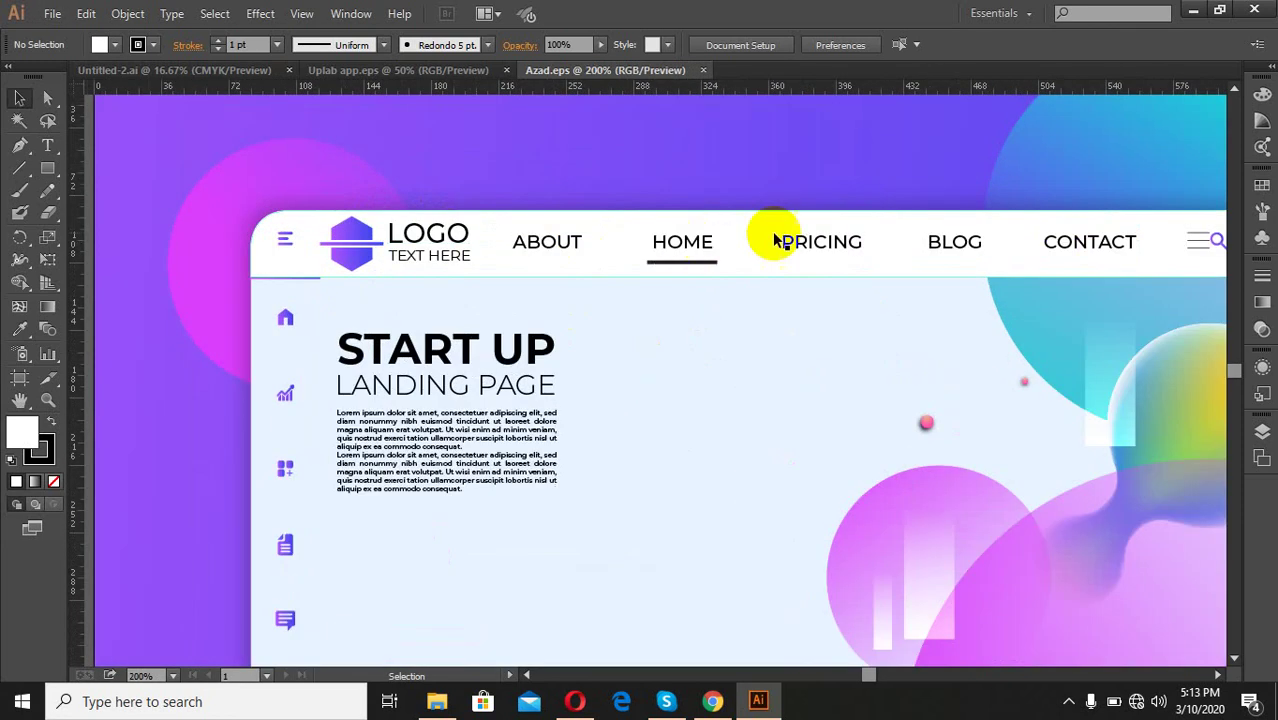
{"action": "scroll", "coordinate": [662, 228], "scroll_direction": "down", "scroll_amount": 2}
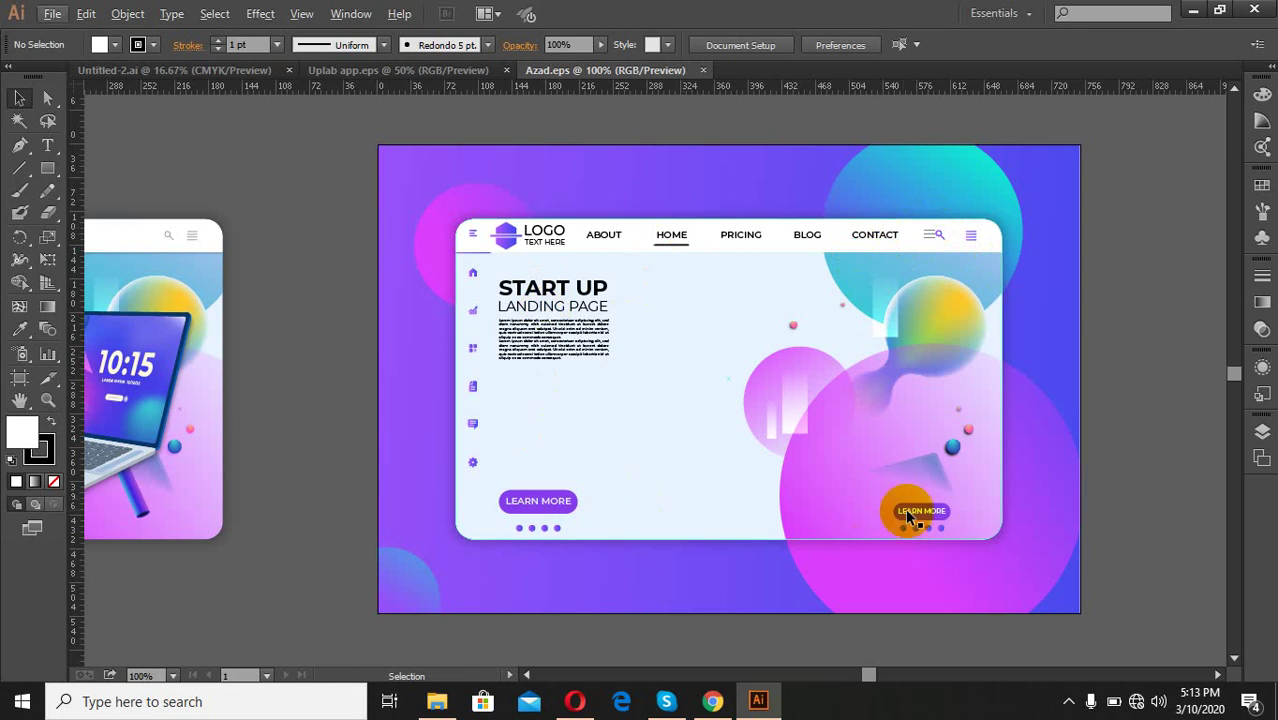
{"action": "scroll", "coordinate": [908, 518], "scroll_direction": "up", "scroll_amount": 1}
{"action": "scroll", "coordinate": [651, 404], "scroll_direction": "down", "scroll_amount": 1}
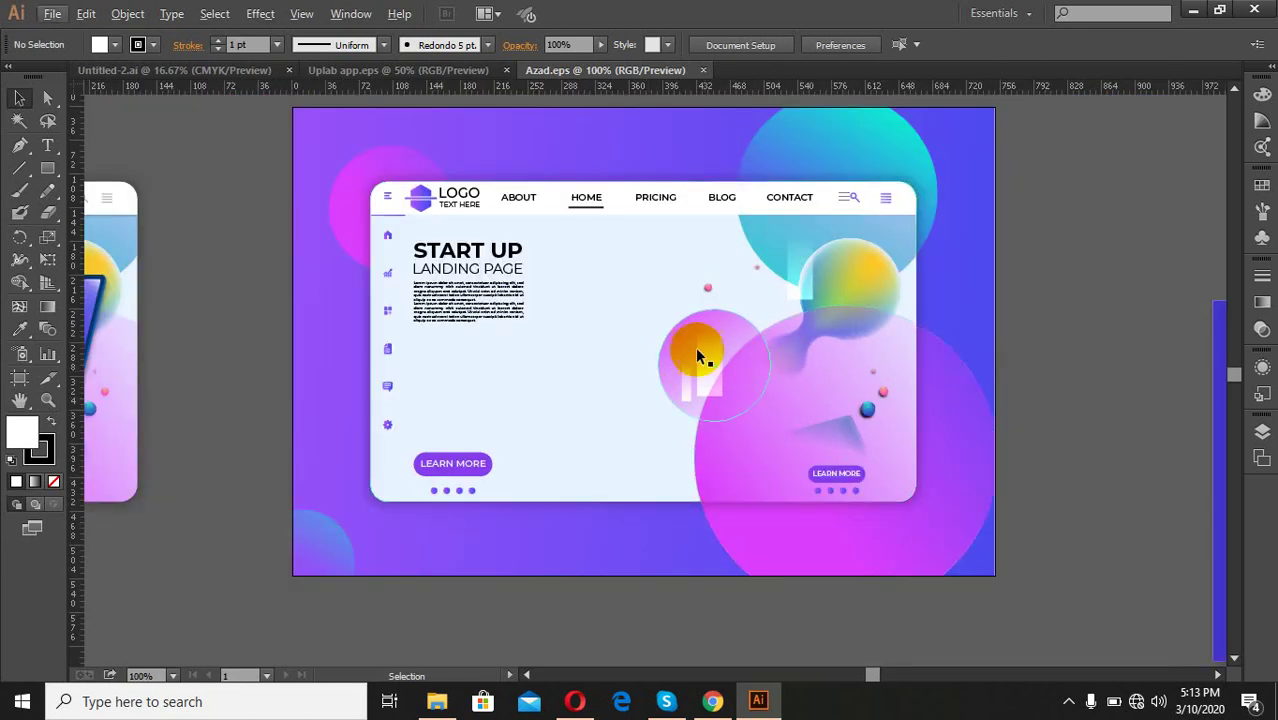
{"action": "scroll", "coordinate": [739, 364], "scroll_direction": "down", "scroll_amount": 1}
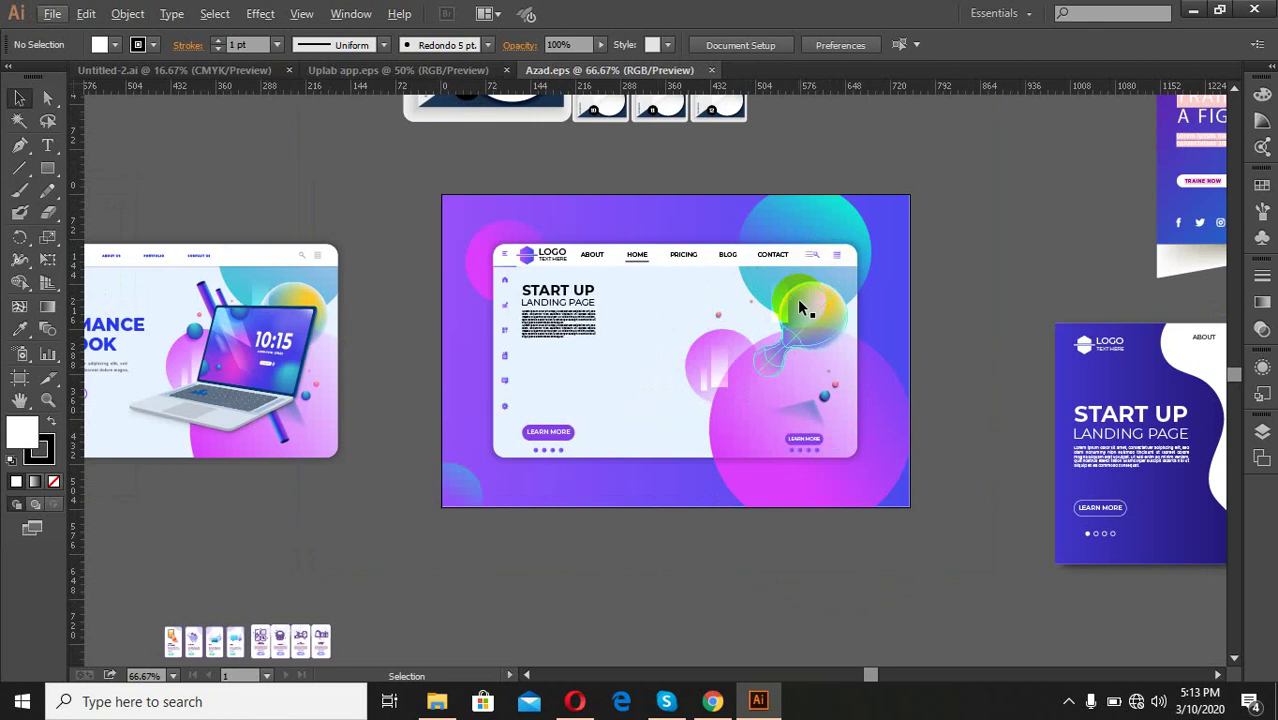
{"action": "scroll", "coordinate": [732, 301], "scroll_direction": "down", "scroll_amount": 3}
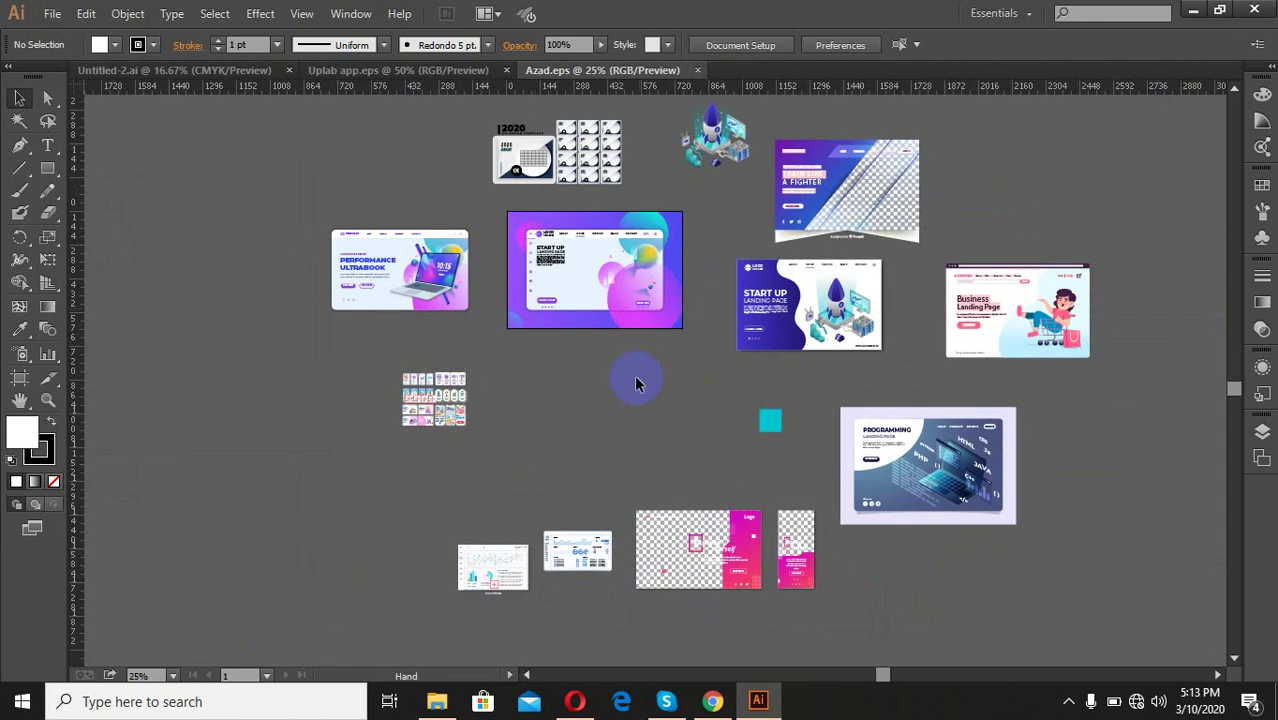
{"action": "scroll", "coordinate": [802, 402], "scroll_direction": "up", "scroll_amount": 2}
{"action": "scroll", "coordinate": [564, 320], "scroll_direction": "up", "scroll_amount": 1}
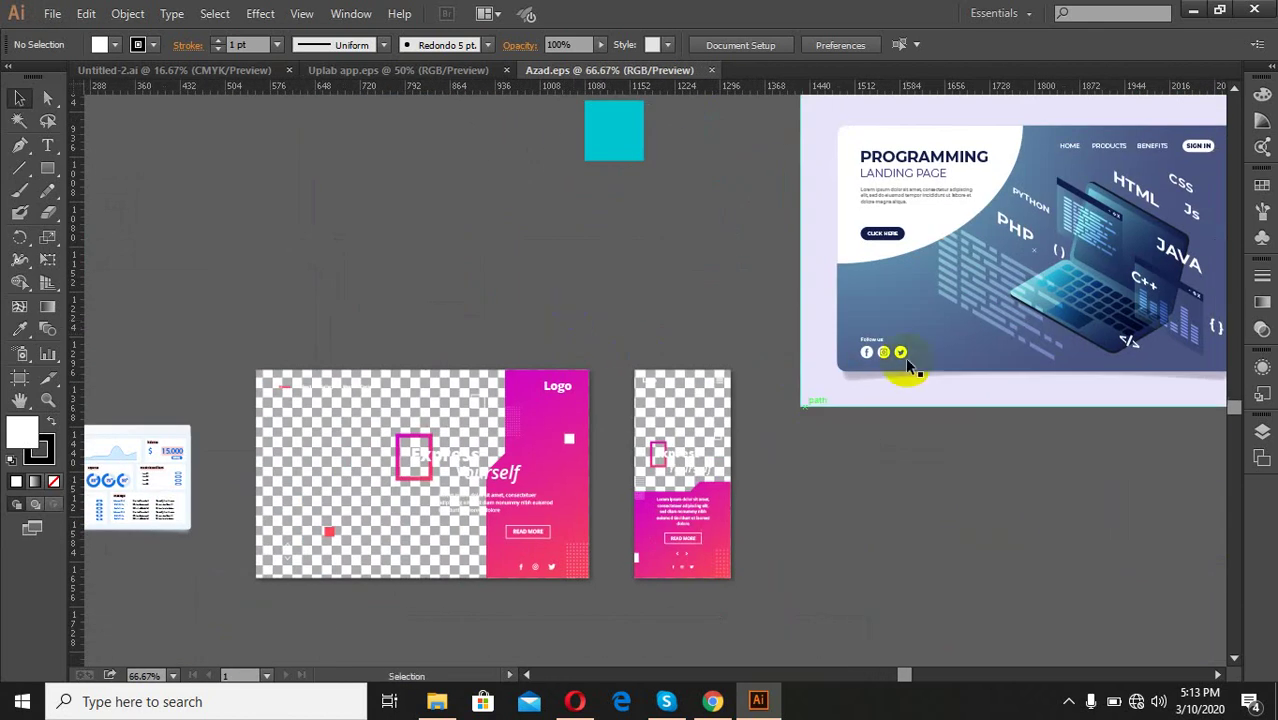
{"action": "mouse_move", "coordinate": [807, 294]}
{"action": "left_mouse_down"}
{"action": "mouse_move", "coordinate": [535, 341]}
{"action": "mouse_move", "coordinate": [730, 329]}
{"action": "left_mouse_up"}
{"action": "scroll", "coordinate": [815, 368], "scroll_direction": "up", "scroll_amount": 1}
{"action": "scroll", "coordinate": [815, 368], "scroll_direction": "down", "scroll_amount": 3}
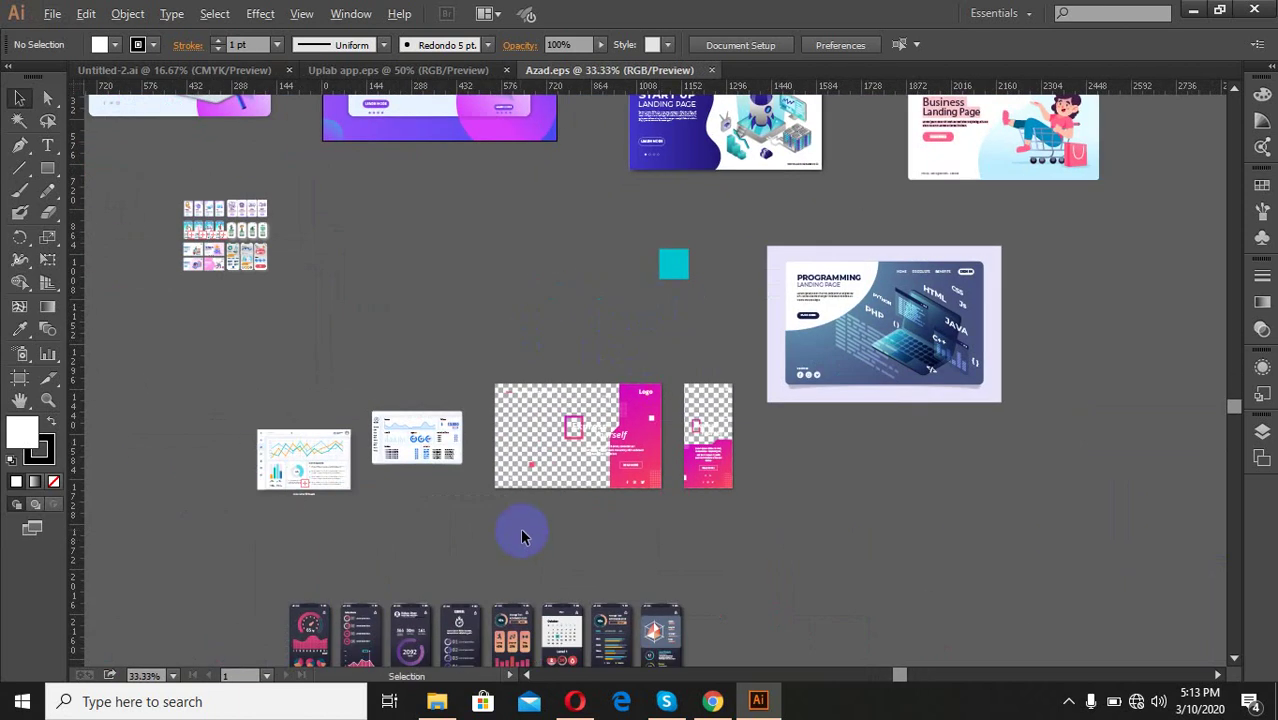
Switch to Uplab app.eps and zoom around its Start Up page, briefly checking the files folder.
{"action": "left_click", "coordinate": [452, 70]}
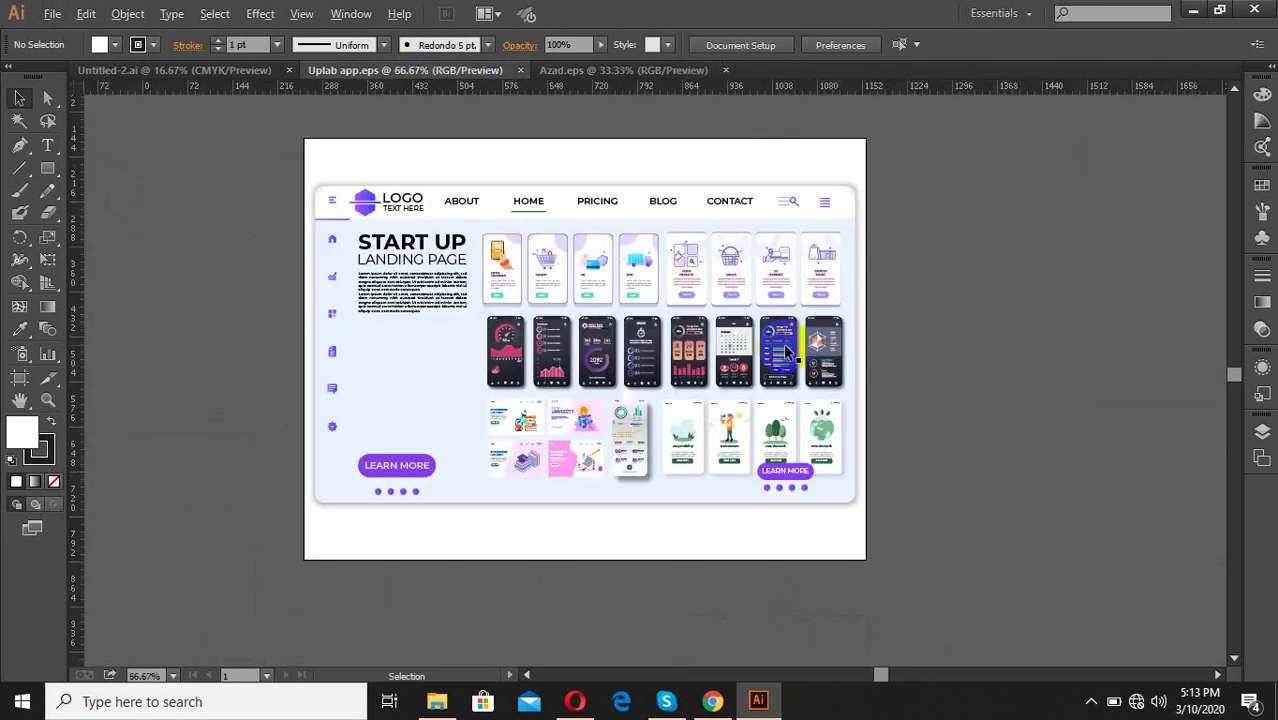
{"action": "scroll", "coordinate": [800, 349], "scroll_direction": "up", "scroll_amount": 1}
{"action": "scroll", "coordinate": [580, 365], "scroll_direction": "down", "scroll_amount": 1}
{"action": "scroll", "coordinate": [491, 408], "scroll_direction": "up", "scroll_amount": 1}
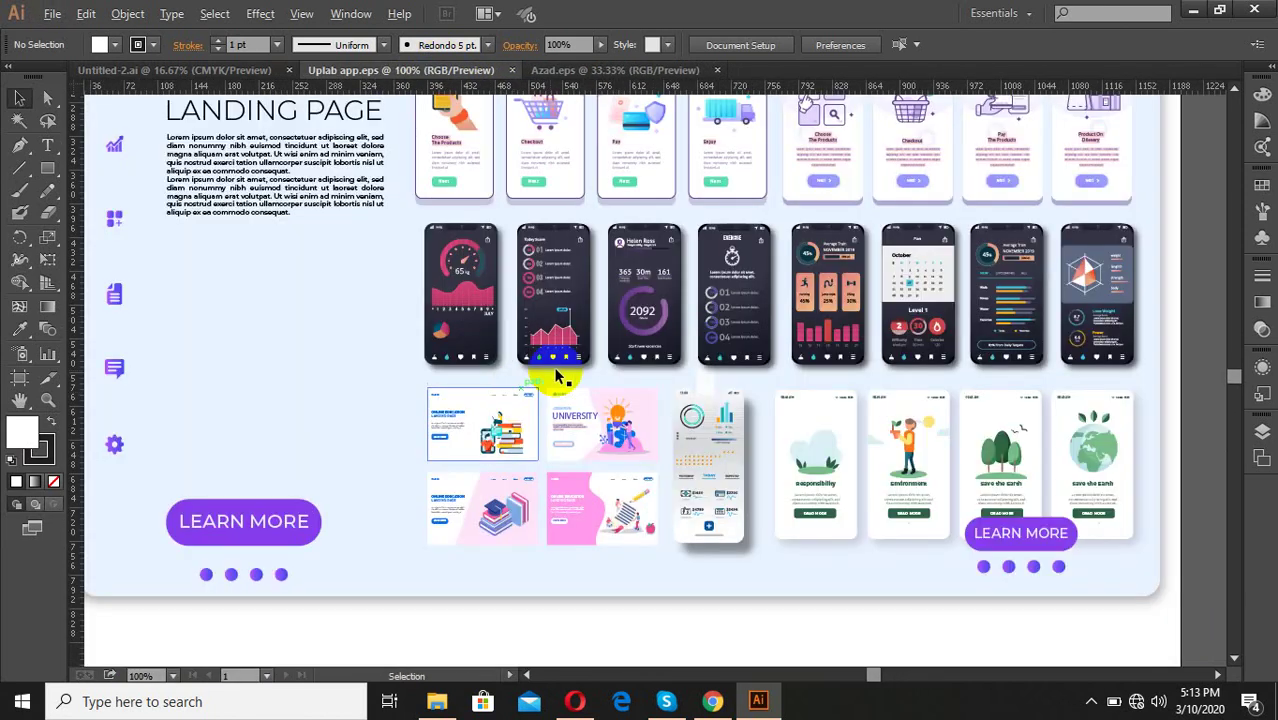
{"action": "scroll", "coordinate": [545, 320], "scroll_direction": "down", "scroll_amount": 1}
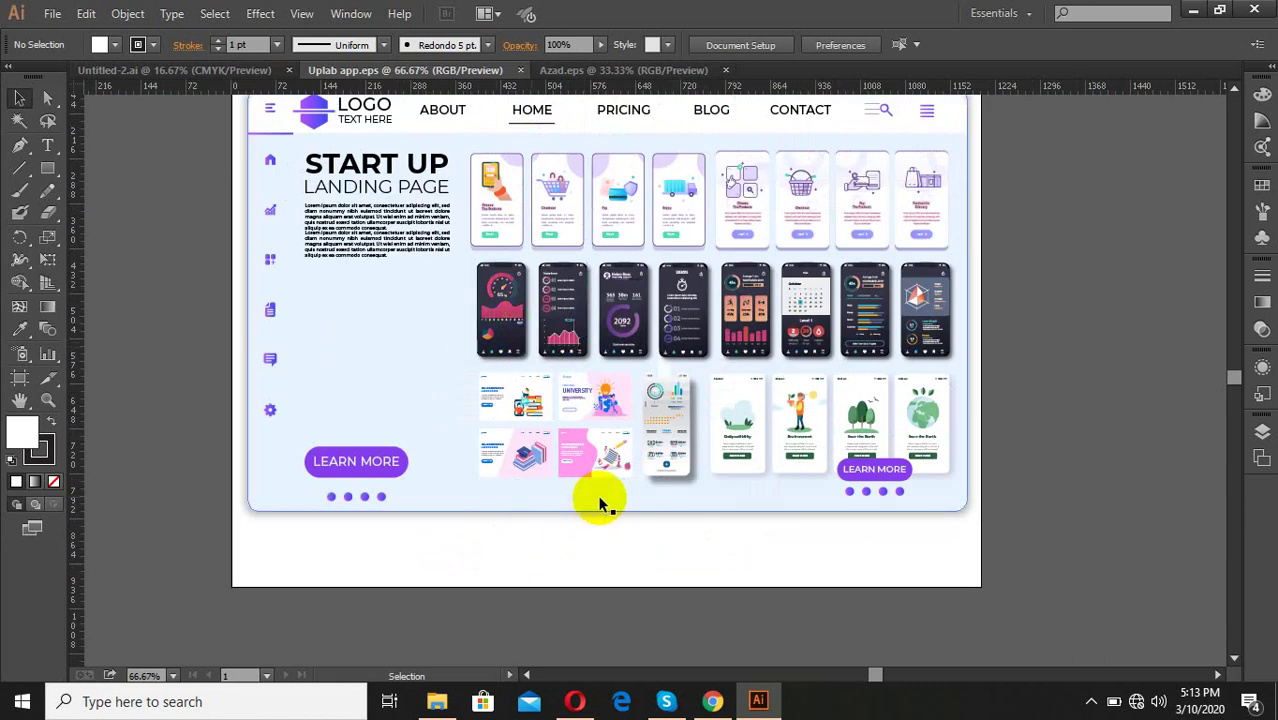
{"action": "scroll", "coordinate": [603, 500], "scroll_direction": "down", "scroll_amount": 1}
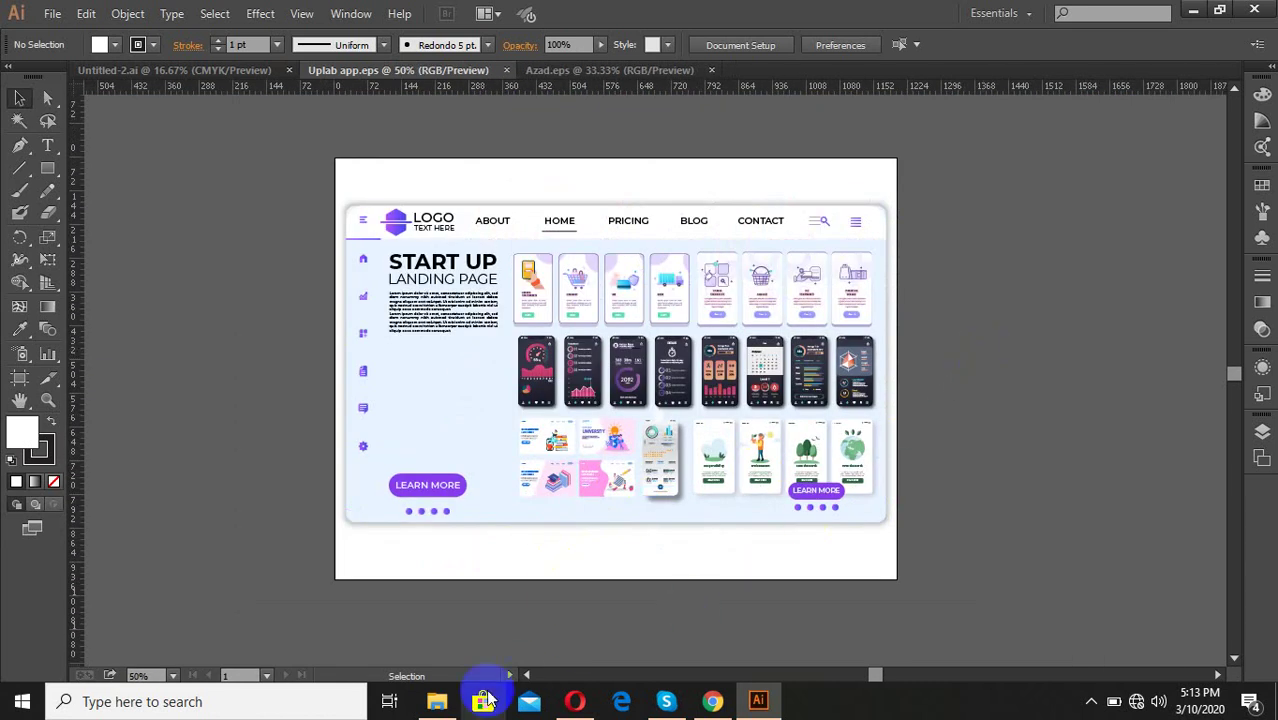
{"action": "left_click", "coordinate": [437, 700]}
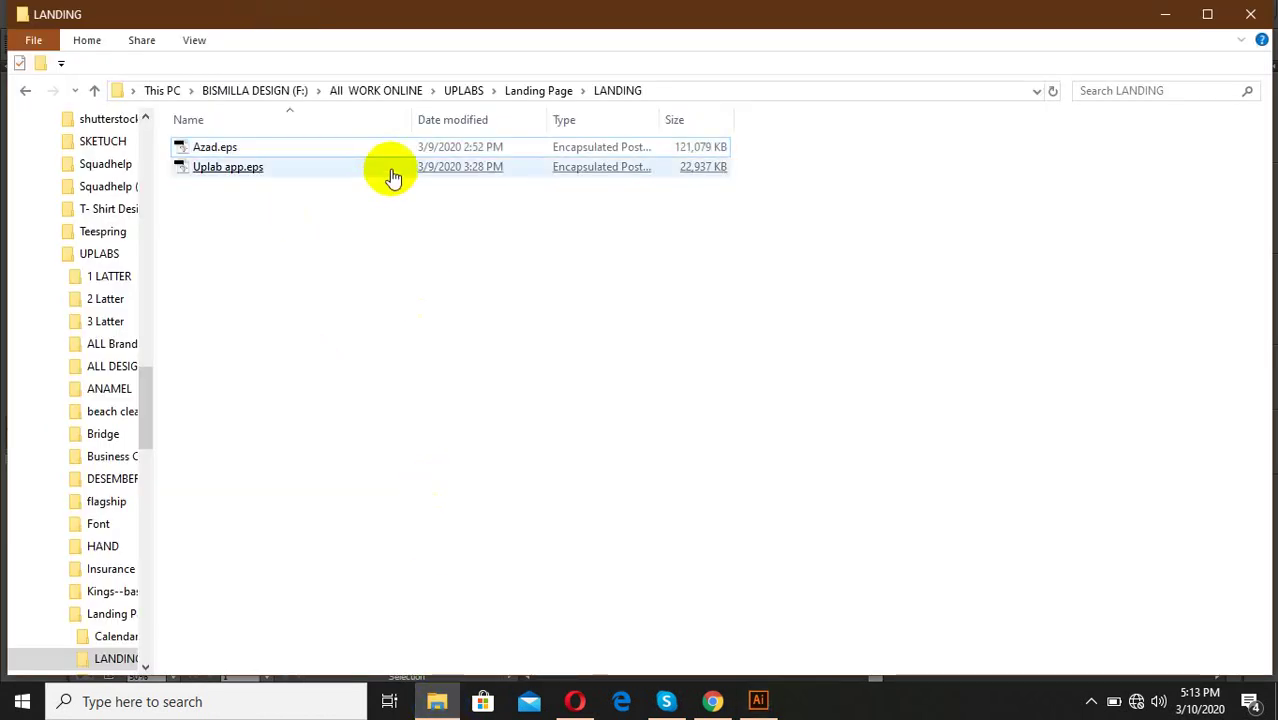
{"action": "left_click", "coordinate": [758, 700]}
Cycle through the Untitled-2.ai and Uplab app.eps tabs, then bring Azad.eps back and zoom out over all artboards.
{"action": "scroll", "coordinate": [340, 490], "scroll_direction": "down", "scroll_amount": 1}
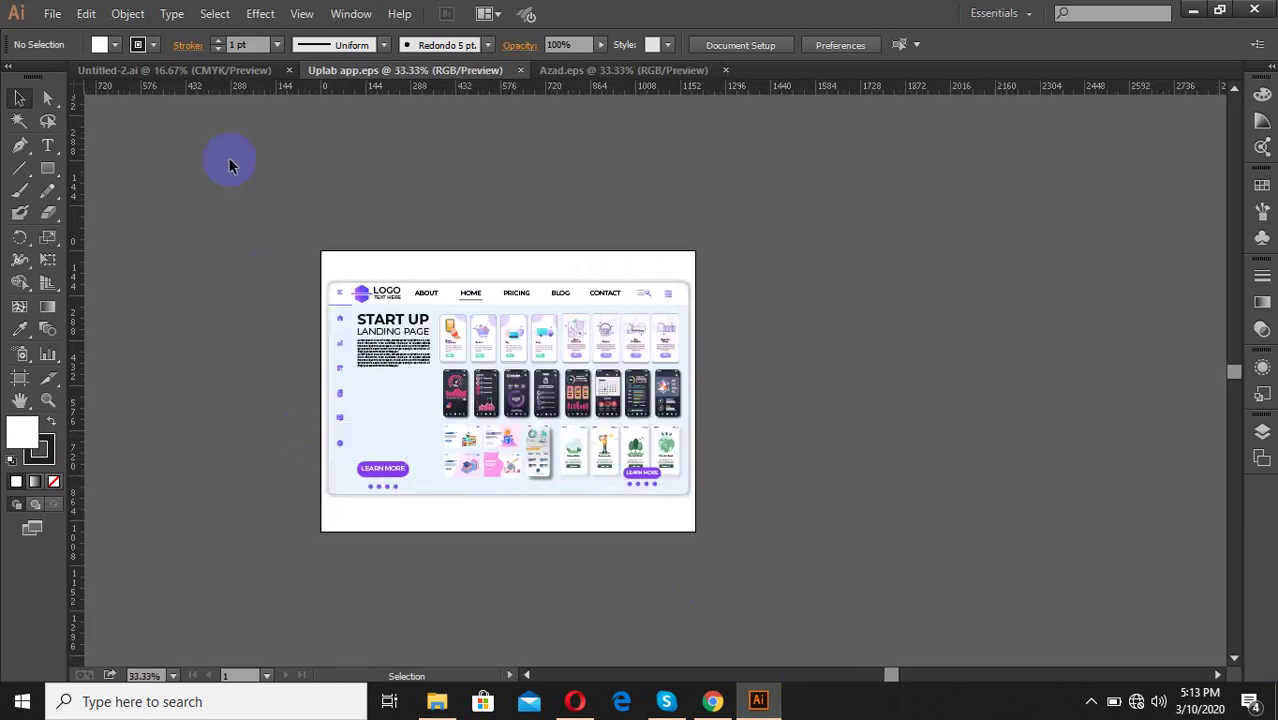
{"action": "left_click", "coordinate": [191, 70]}
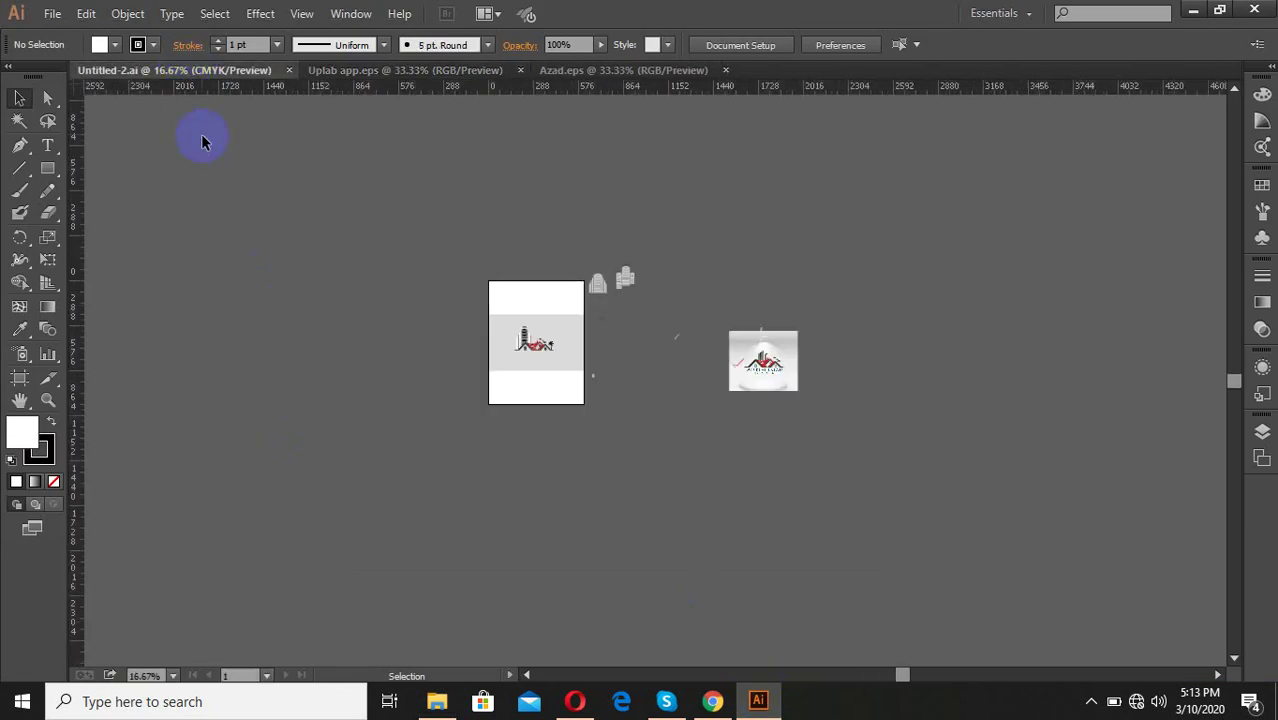
{"action": "left_click", "coordinate": [440, 70]}
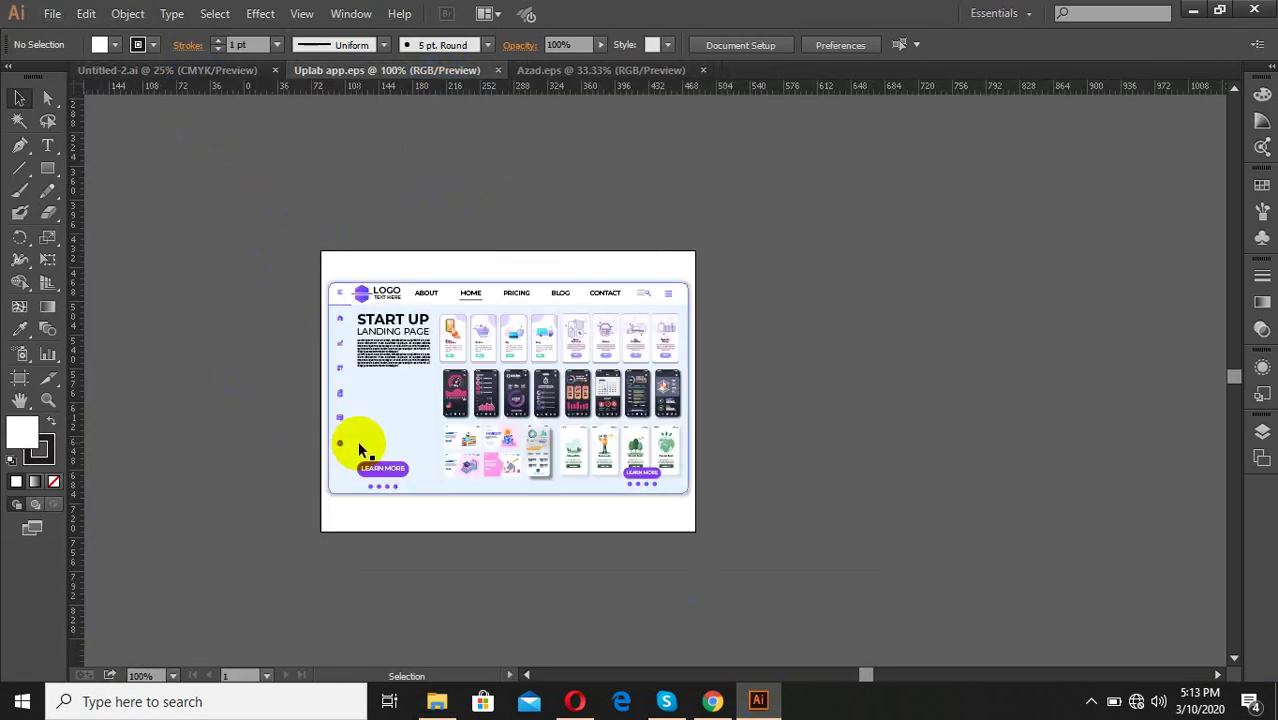
{"action": "scroll", "coordinate": [357, 440], "scroll_direction": "up", "scroll_amount": 1}
{"action": "left_click", "coordinate": [576, 72]}
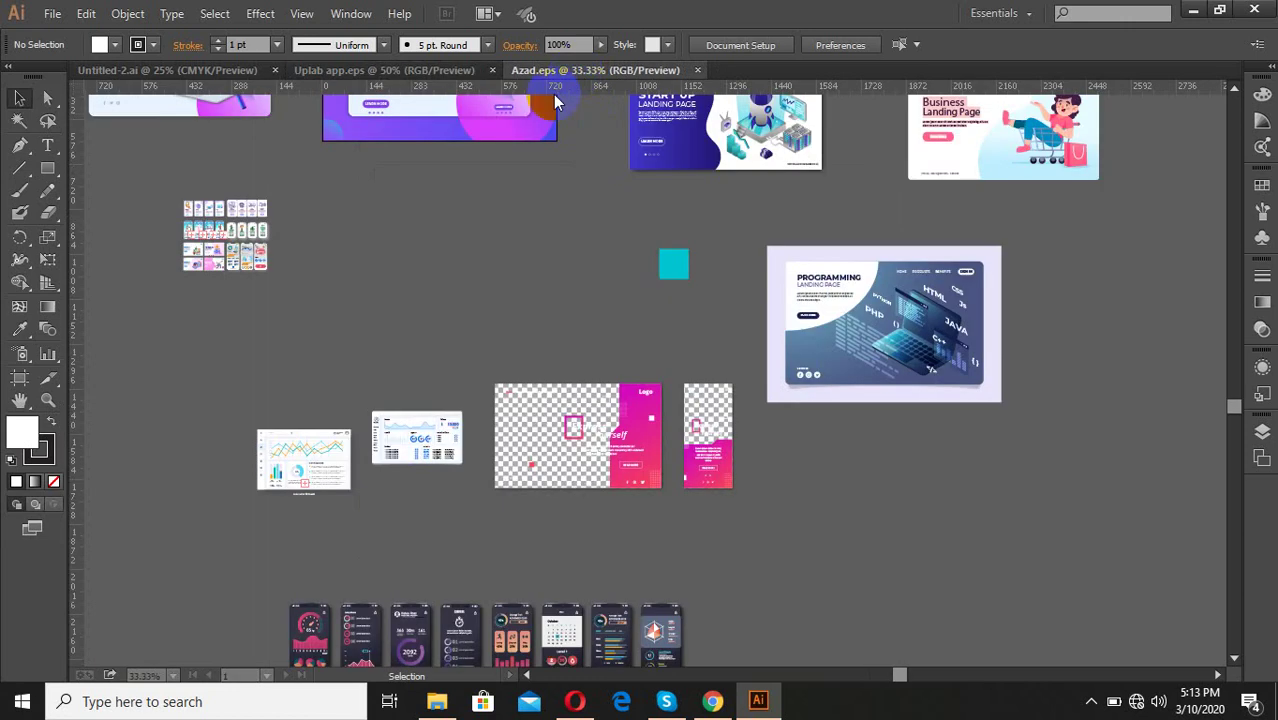
{"action": "scroll", "coordinate": [512, 345], "scroll_direction": "down", "scroll_amount": 3}
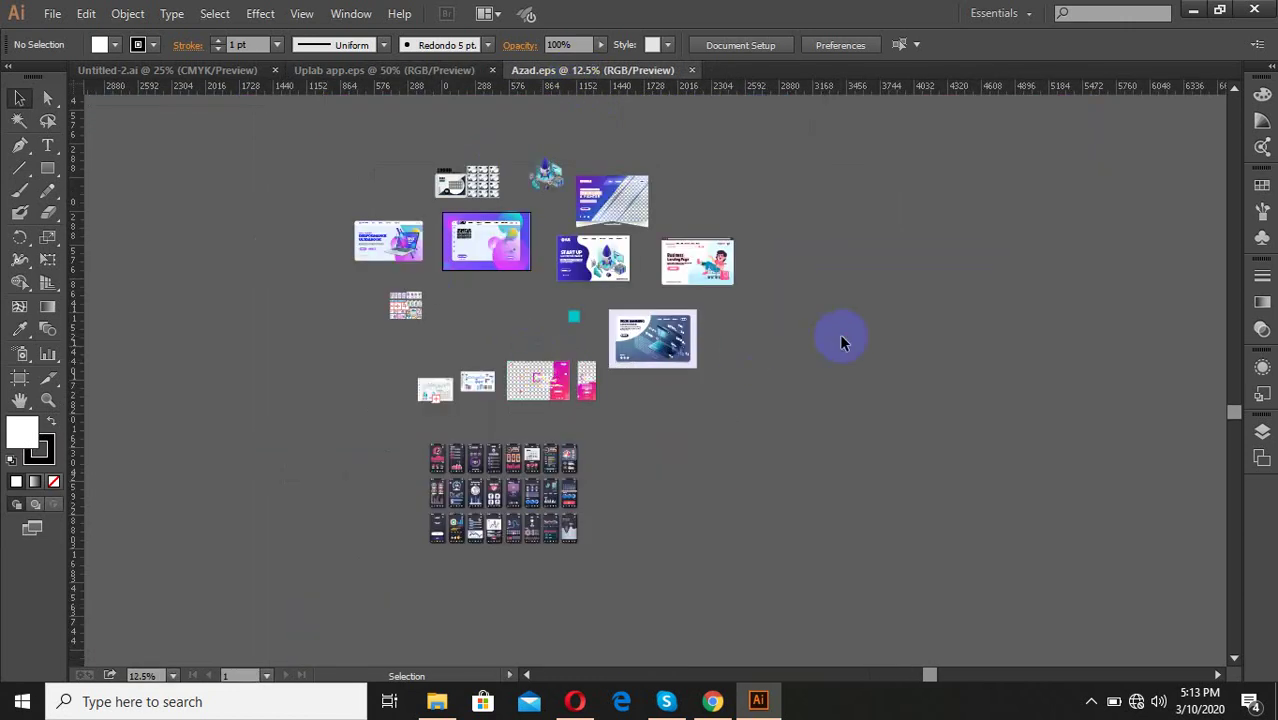
{"action": "scroll", "coordinate": [839, 333], "scroll_direction": "up", "scroll_amount": 1}
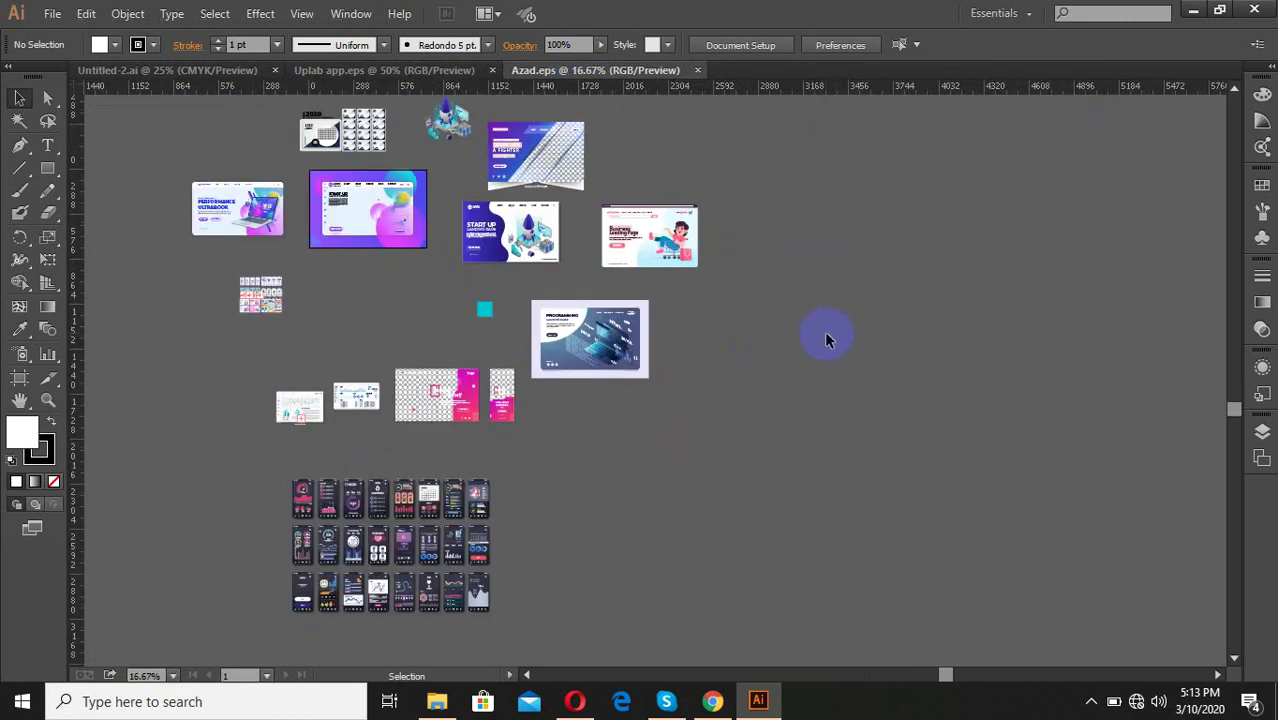
{"action": "scroll", "coordinate": [816, 330], "scroll_direction": "right", "scroll_amount": 2}
{"action": "scroll", "coordinate": [222, 272], "scroll_direction": "up", "scroll_amount": 2}
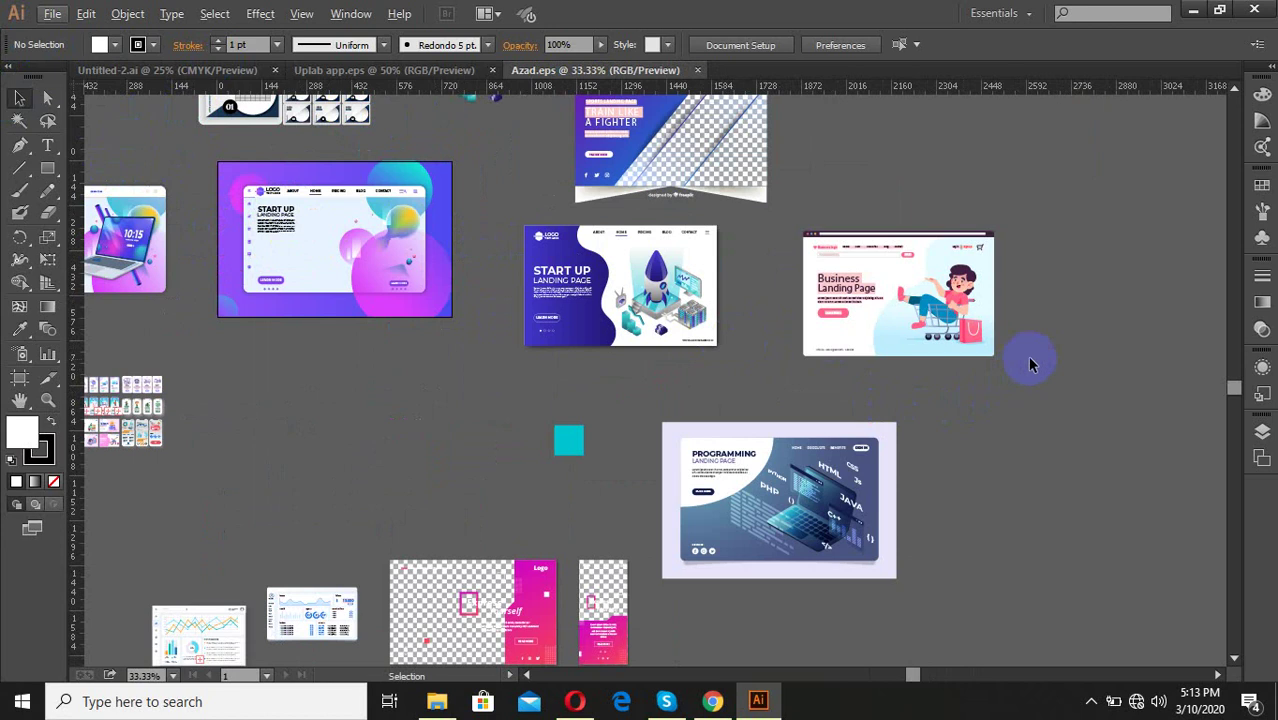
Start a new document from File > New, expanding Advanced settings and setting units to Pixels.
{"action": "left_click", "coordinate": [52, 16]}
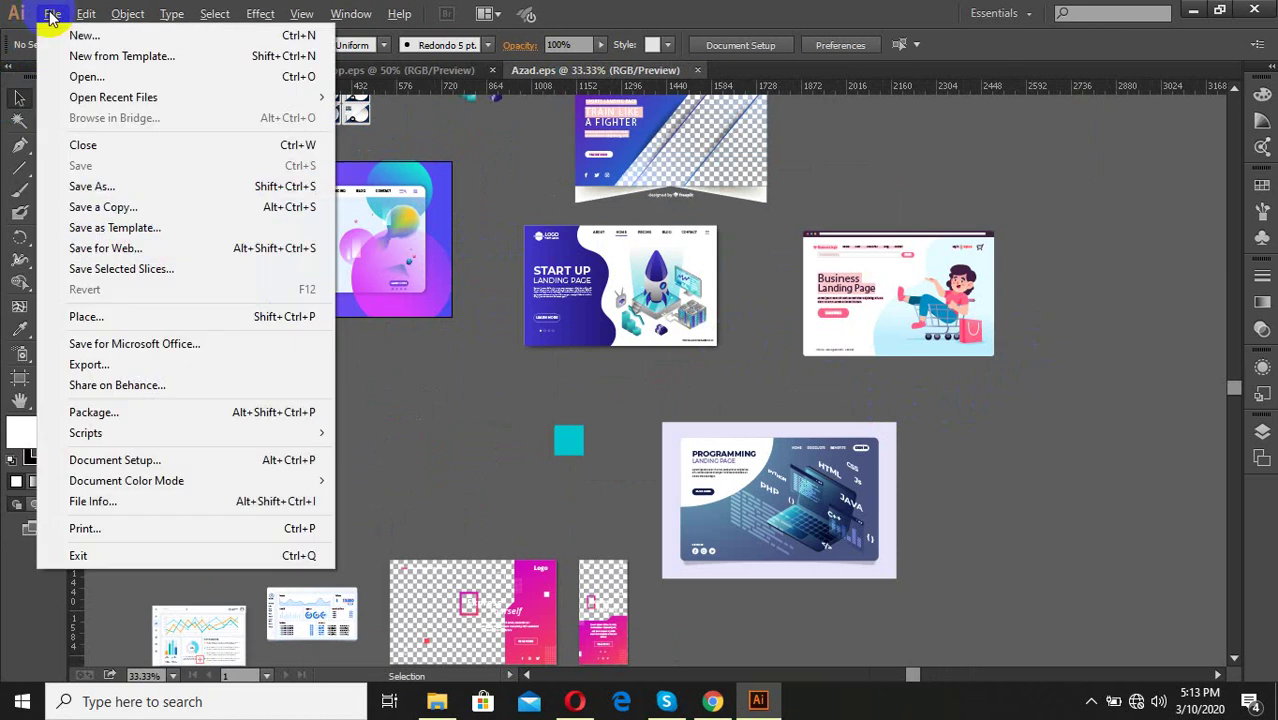
{"action": "left_click", "coordinate": [60, 35]}
{"action": "type", "text": "azad"}
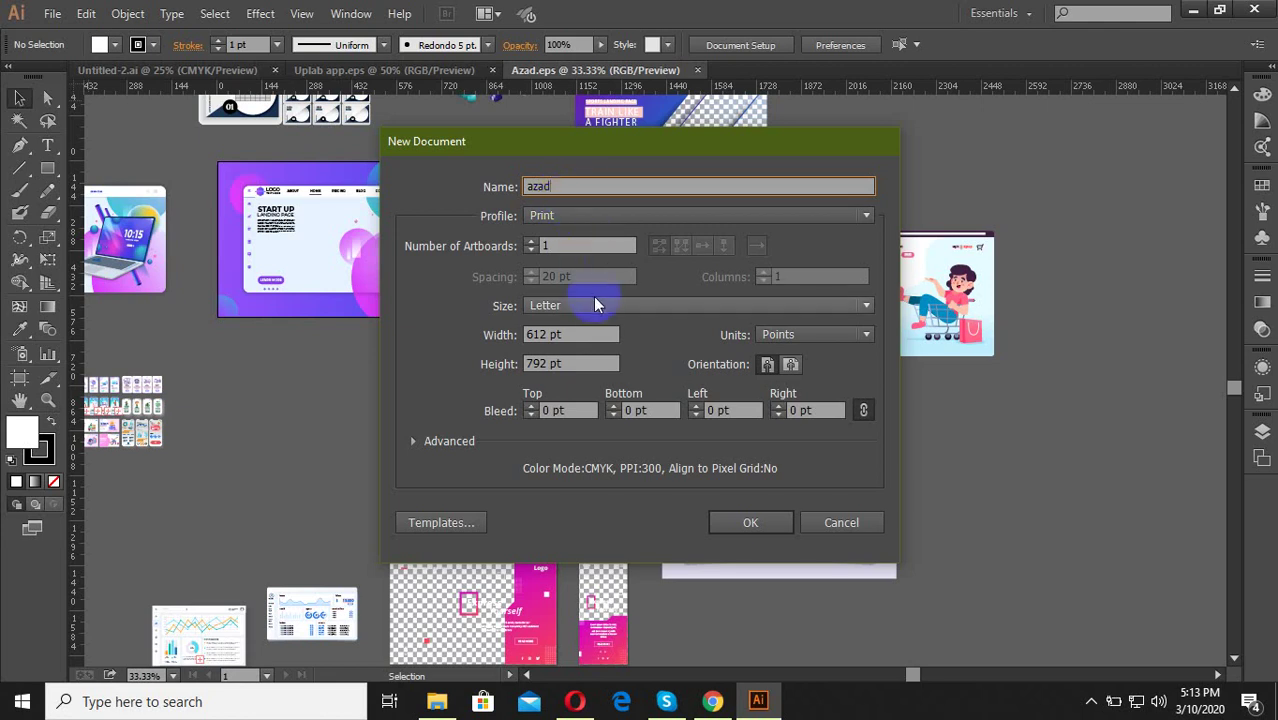
{"action": "left_click", "coordinate": [593, 305]}
{"action": "left_click", "coordinate": [576, 413]}
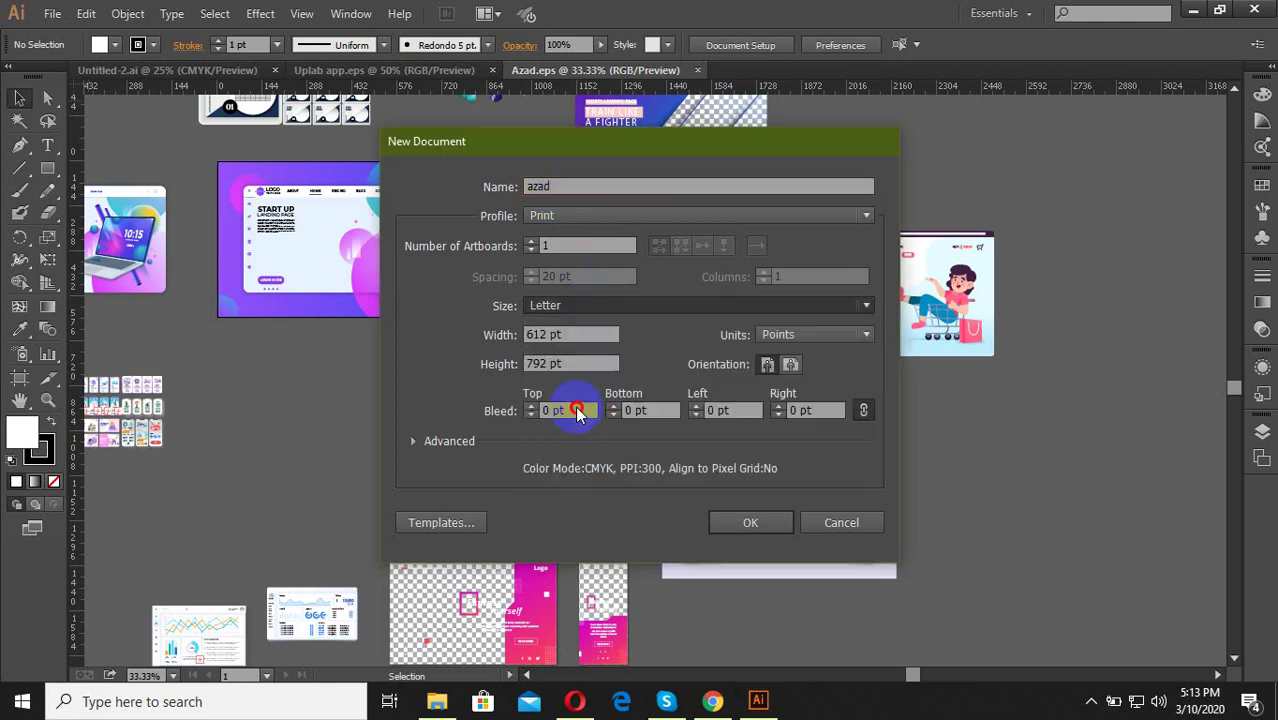
{"action": "left_click", "coordinate": [770, 338]}
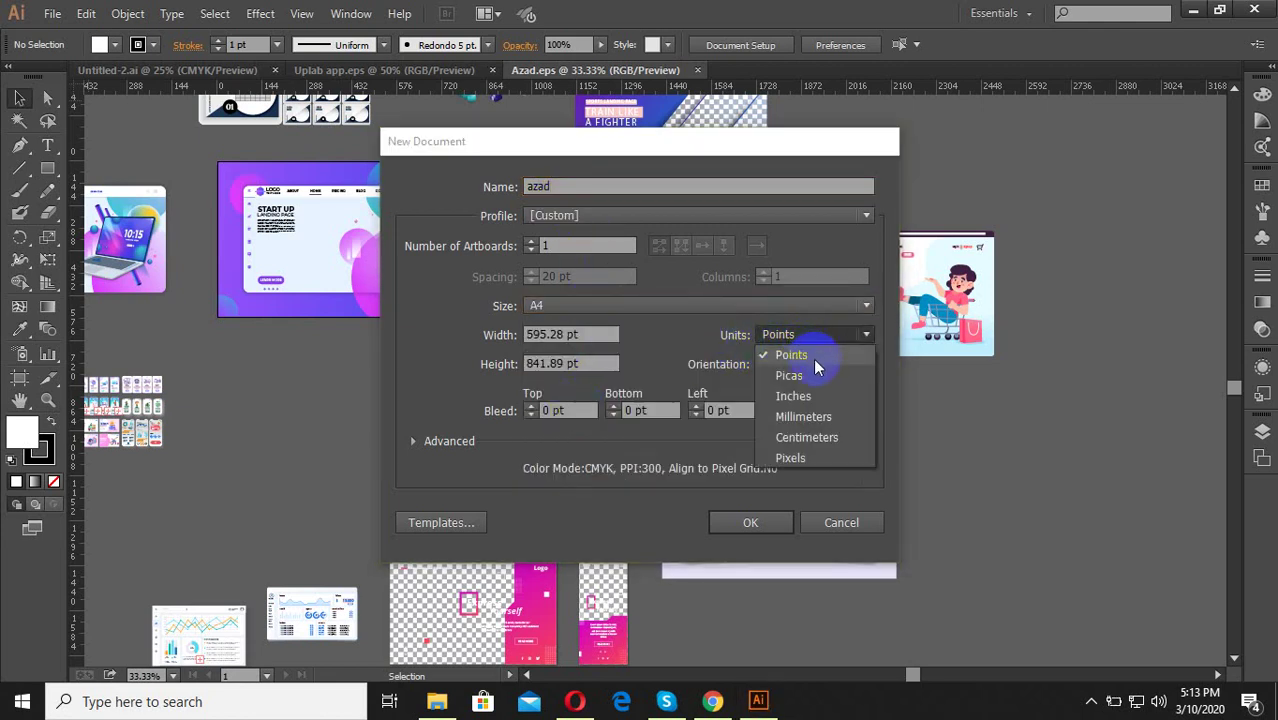
{"action": "left_click", "coordinate": [445, 445]}
{"action": "left_click", "coordinate": [413, 441]}
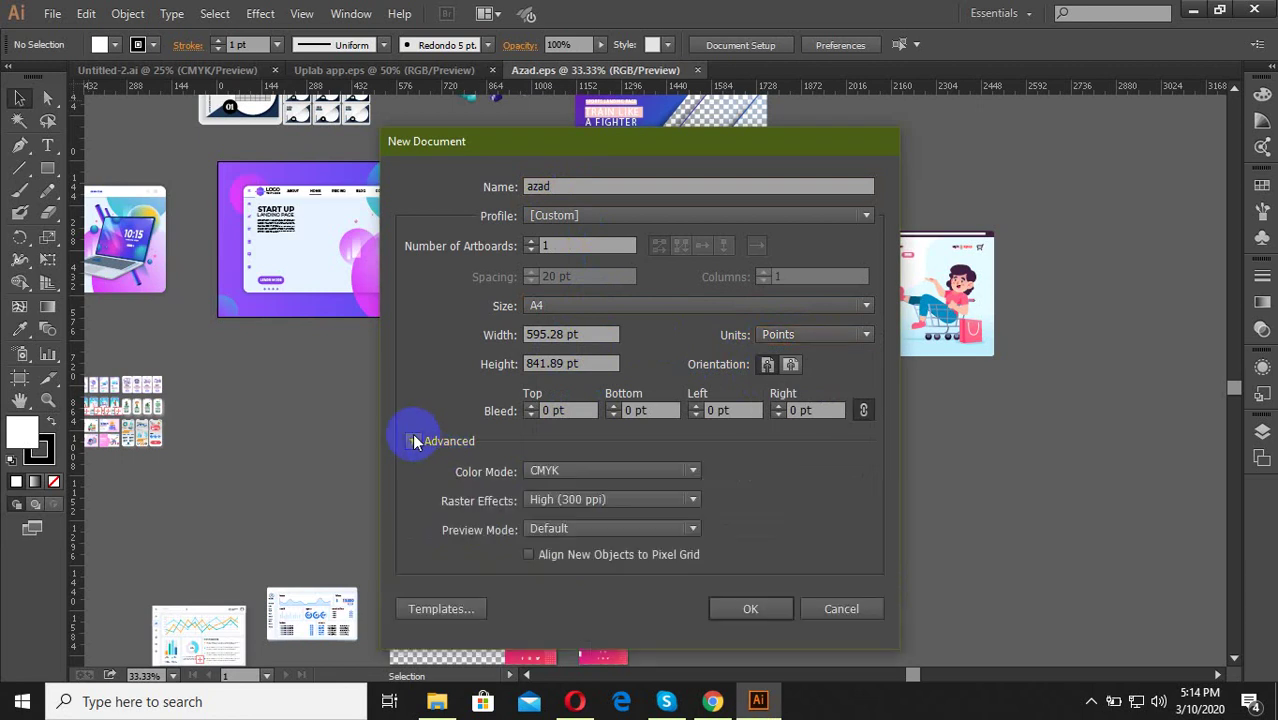
{"action": "left_click", "coordinate": [800, 335]}
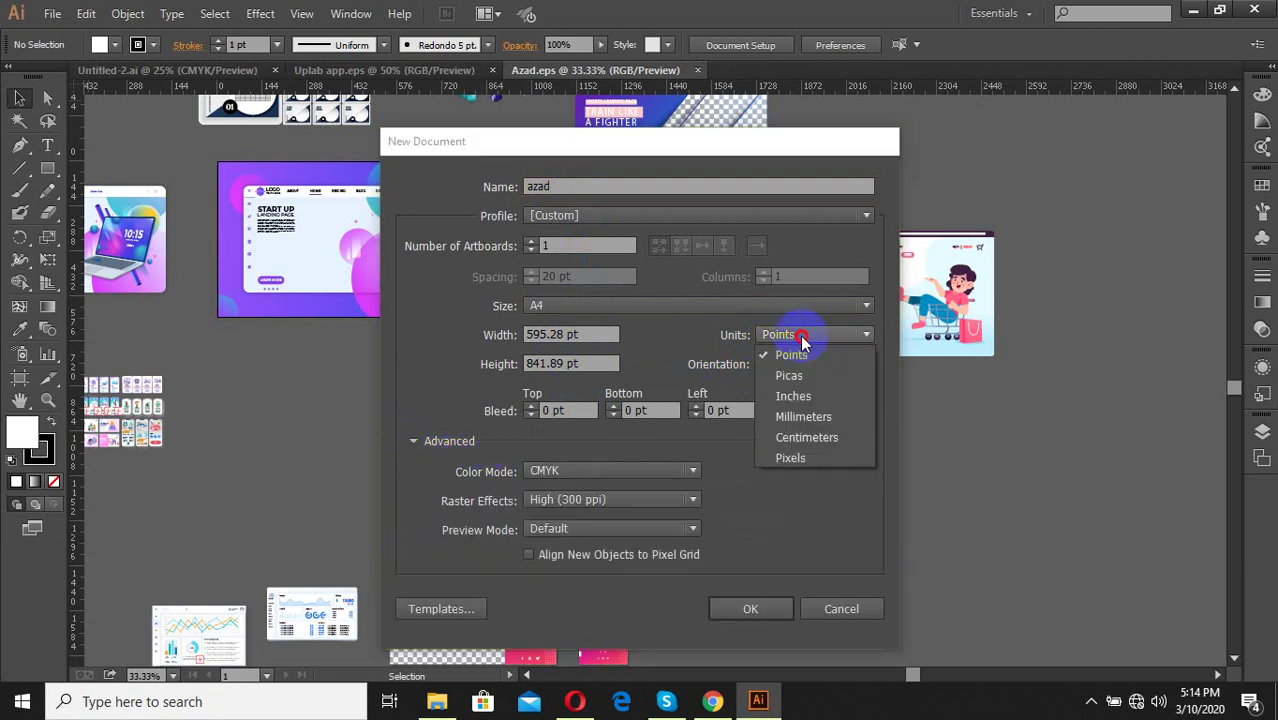
{"action": "left_click", "coordinate": [800, 457]}
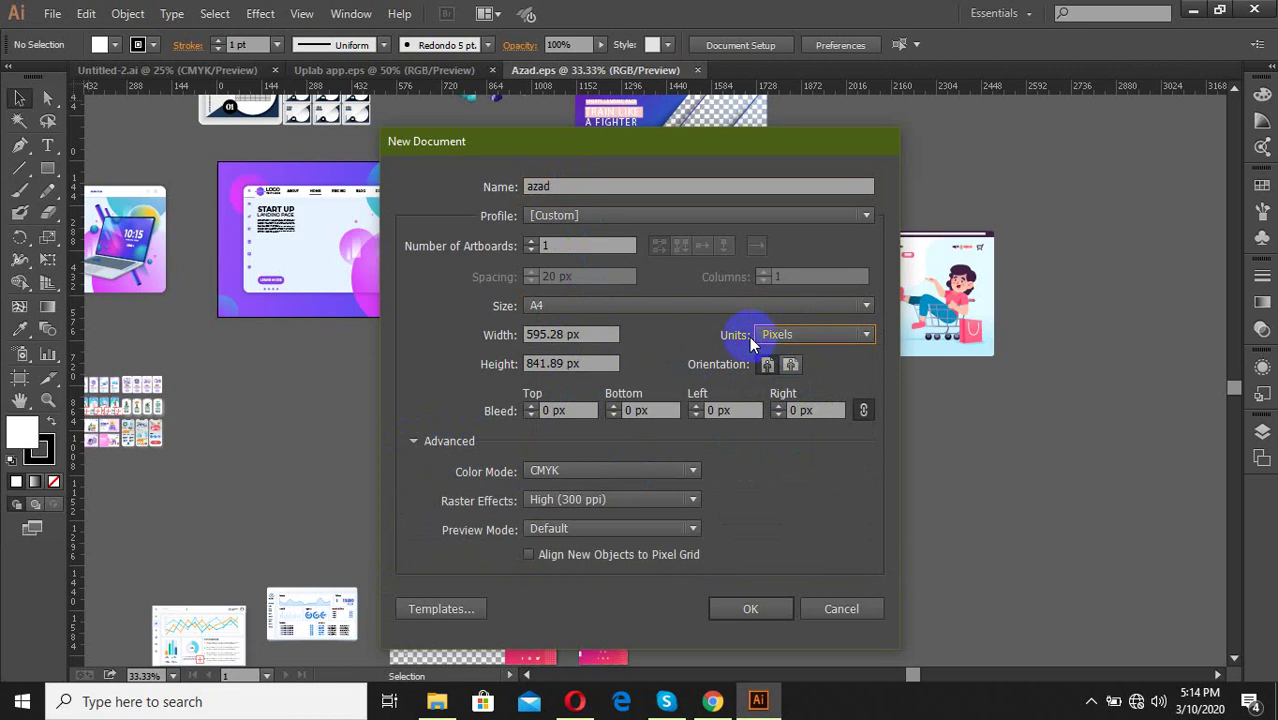
Set the artboard to 2000 × 1500 px in RGB colour mode and create the document.
{"action": "left_click_drag", "start_coordinate": [590, 334], "coordinate": [478, 334]}
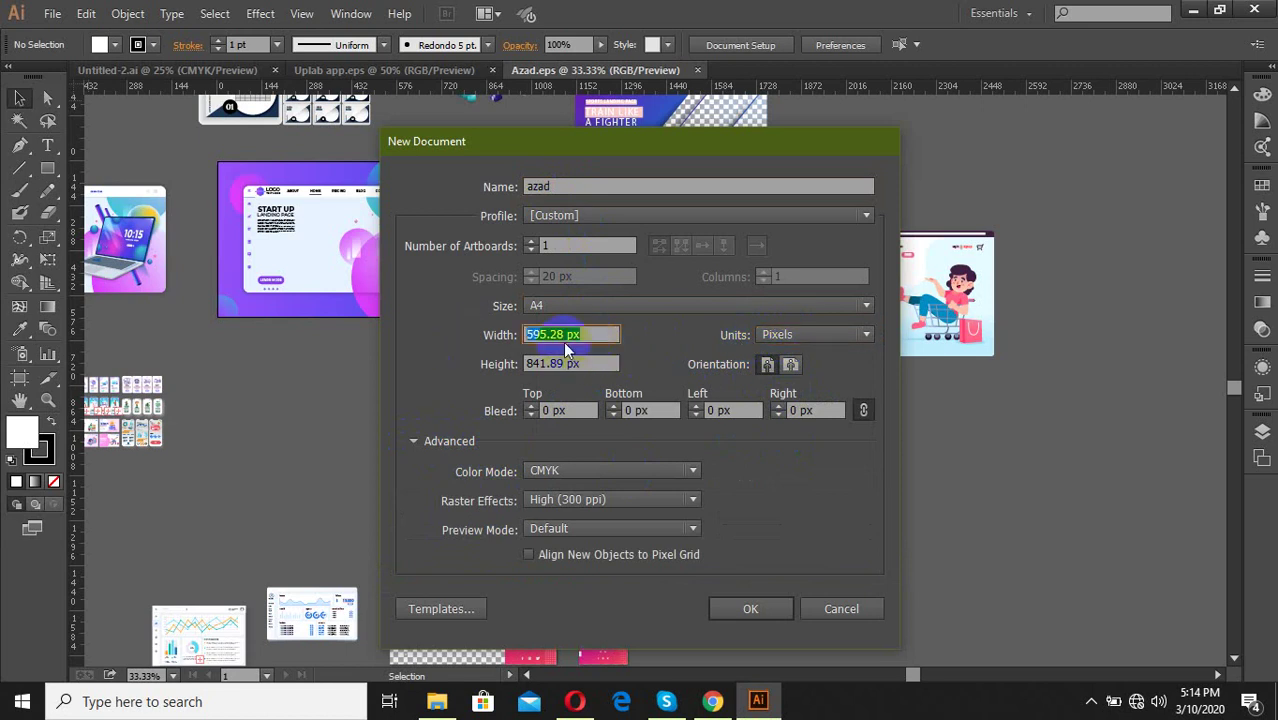
{"action": "type", "text": "2000"}
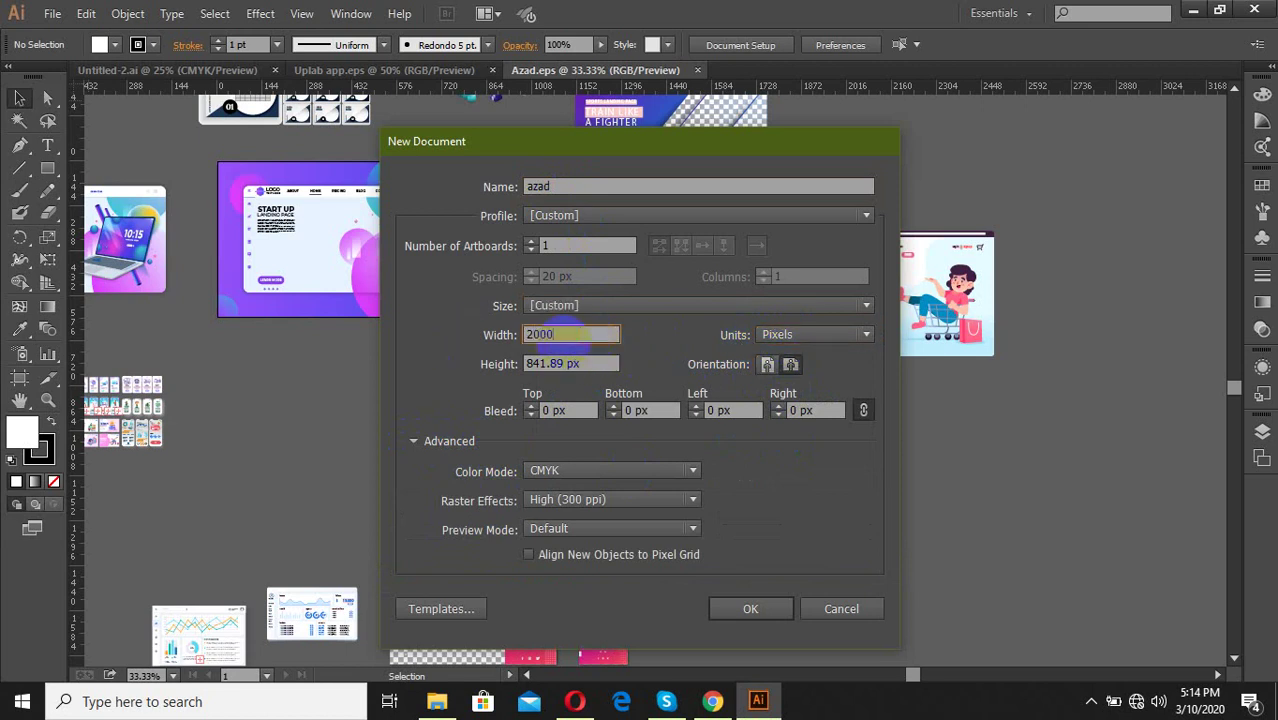
{"action": "left_click_drag", "start_coordinate": [613, 363], "coordinate": [490, 366]}
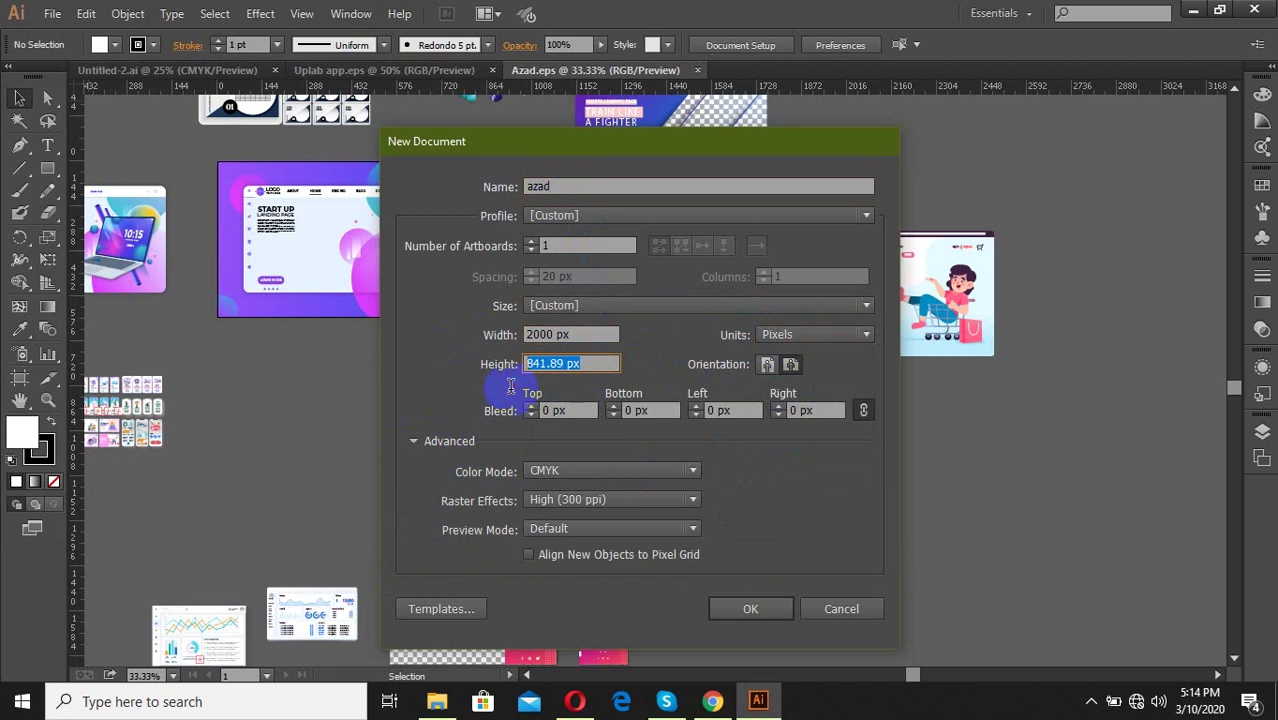
{"action": "type", "text": "1500"}
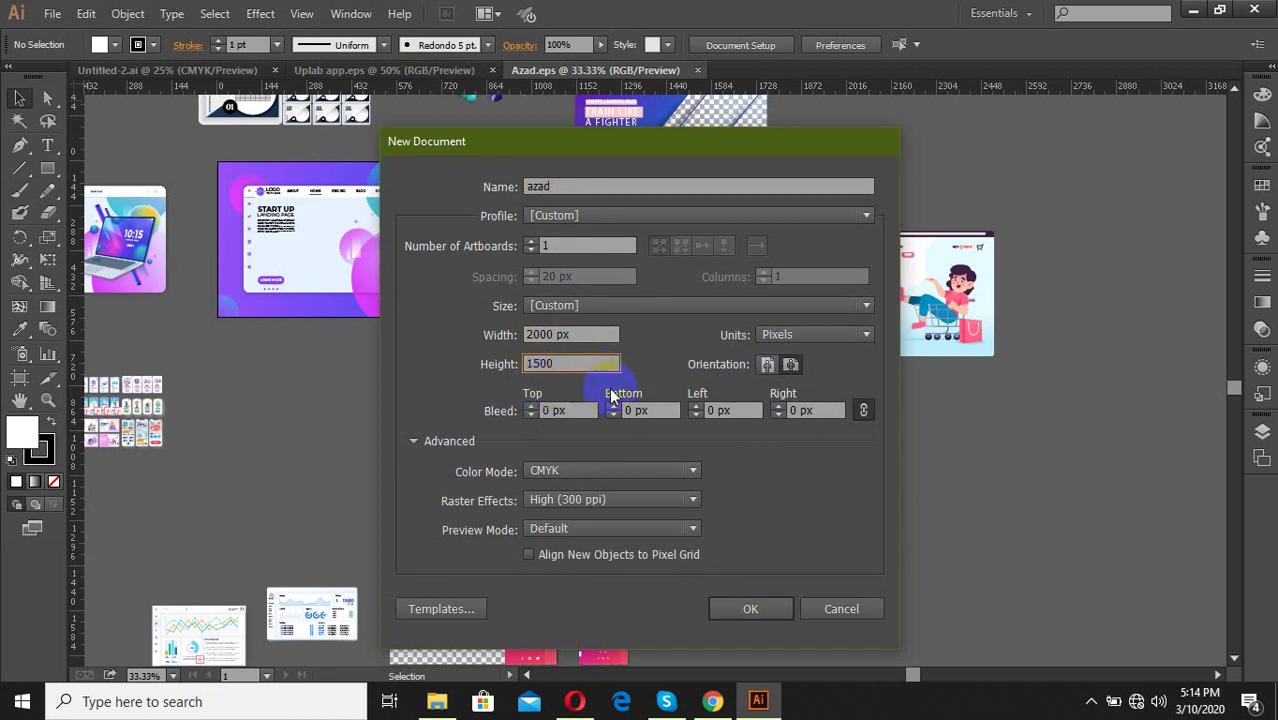
{"action": "left_click", "coordinate": [597, 472]}
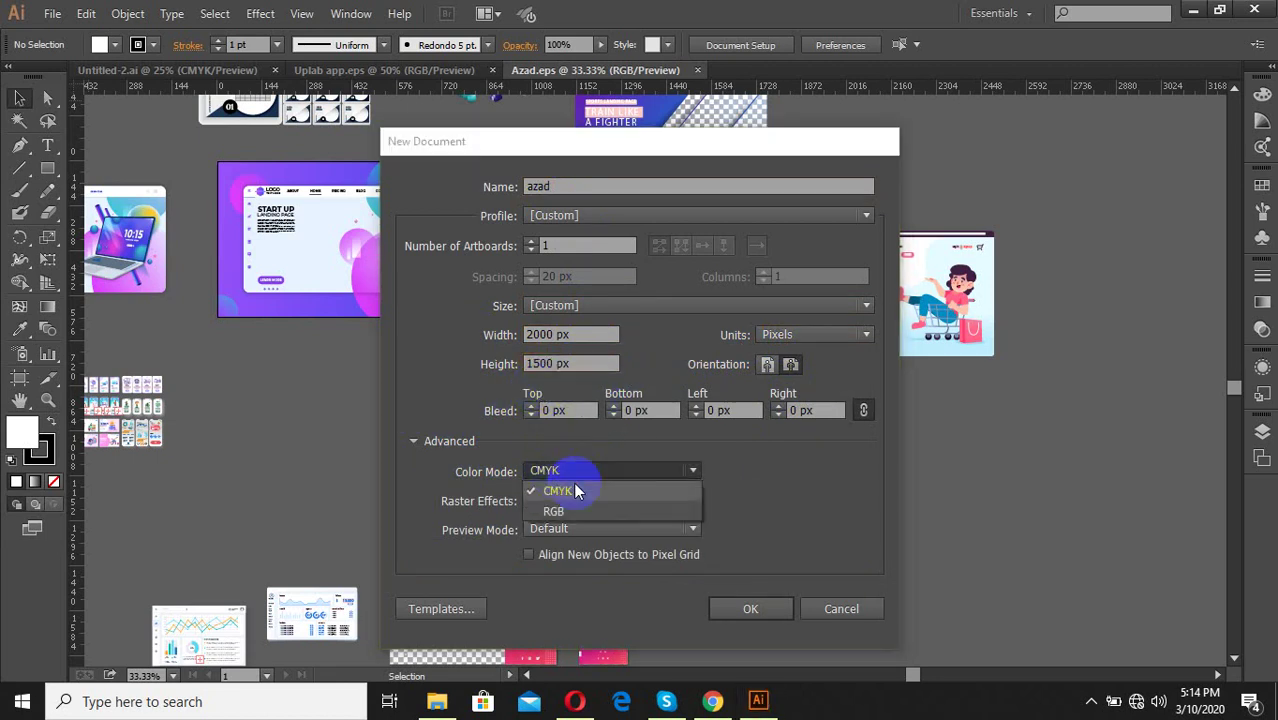
{"action": "left_click", "coordinate": [580, 500]}
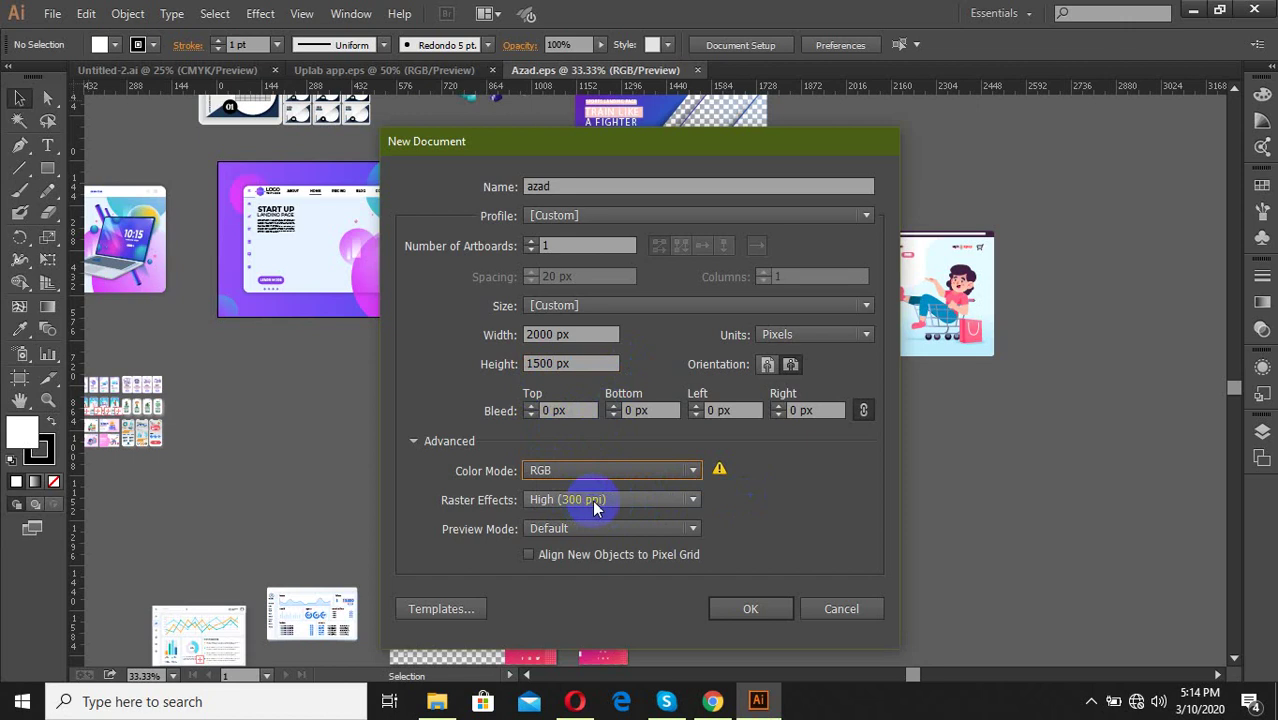
{"action": "left_click", "coordinate": [590, 505]}
{"action": "left_click", "coordinate": [595, 489]}
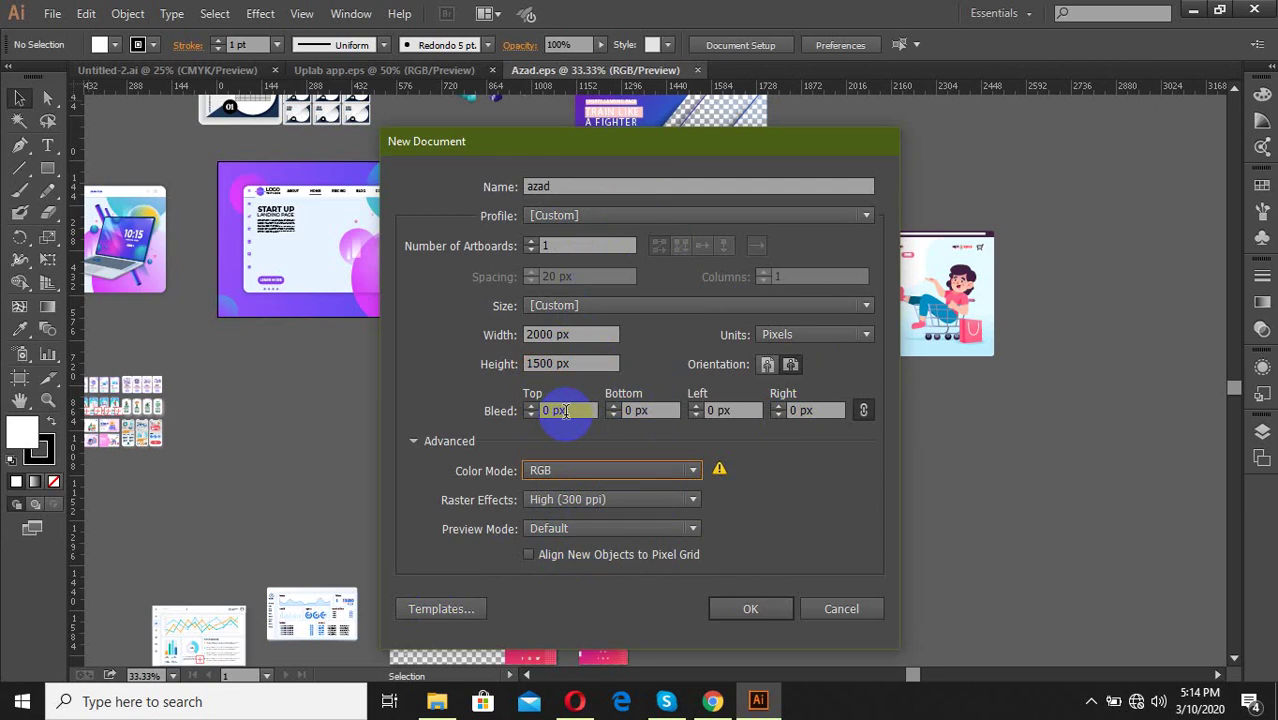
{"action": "left_click", "coordinate": [632, 424]}
{"action": "left_click", "coordinate": [638, 408]}
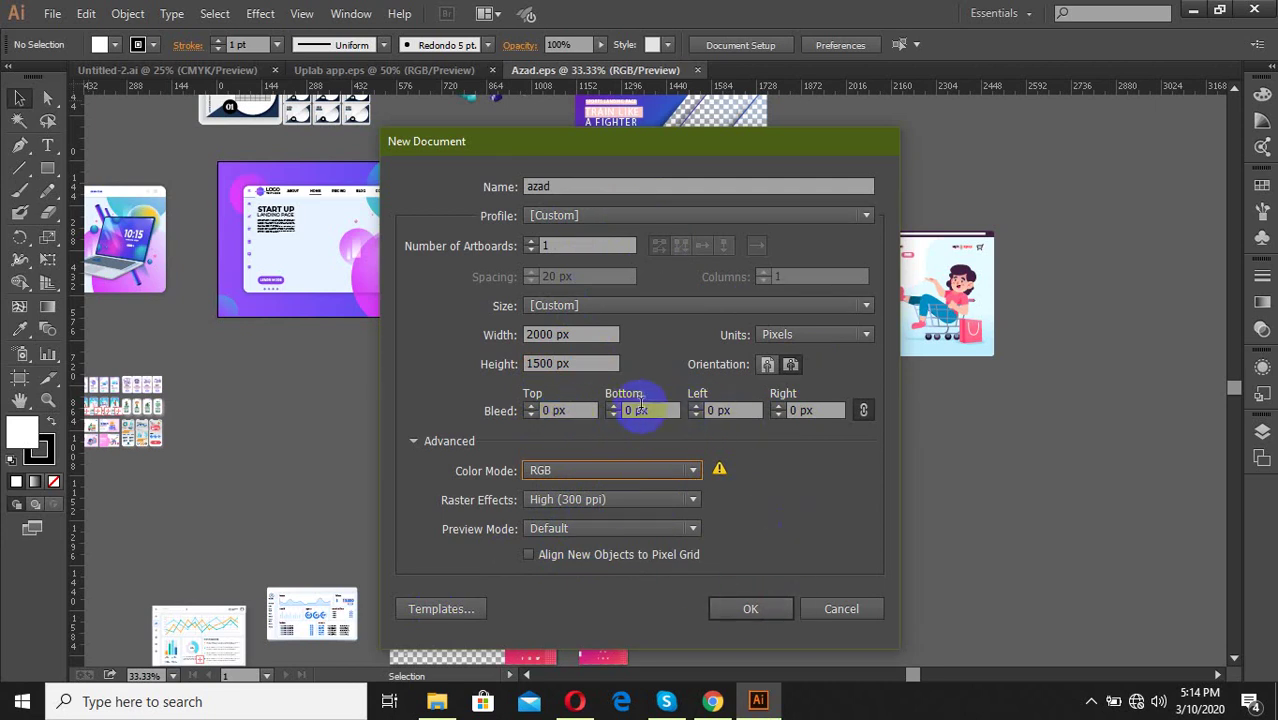
{"action": "left_click", "coordinate": [754, 609]}
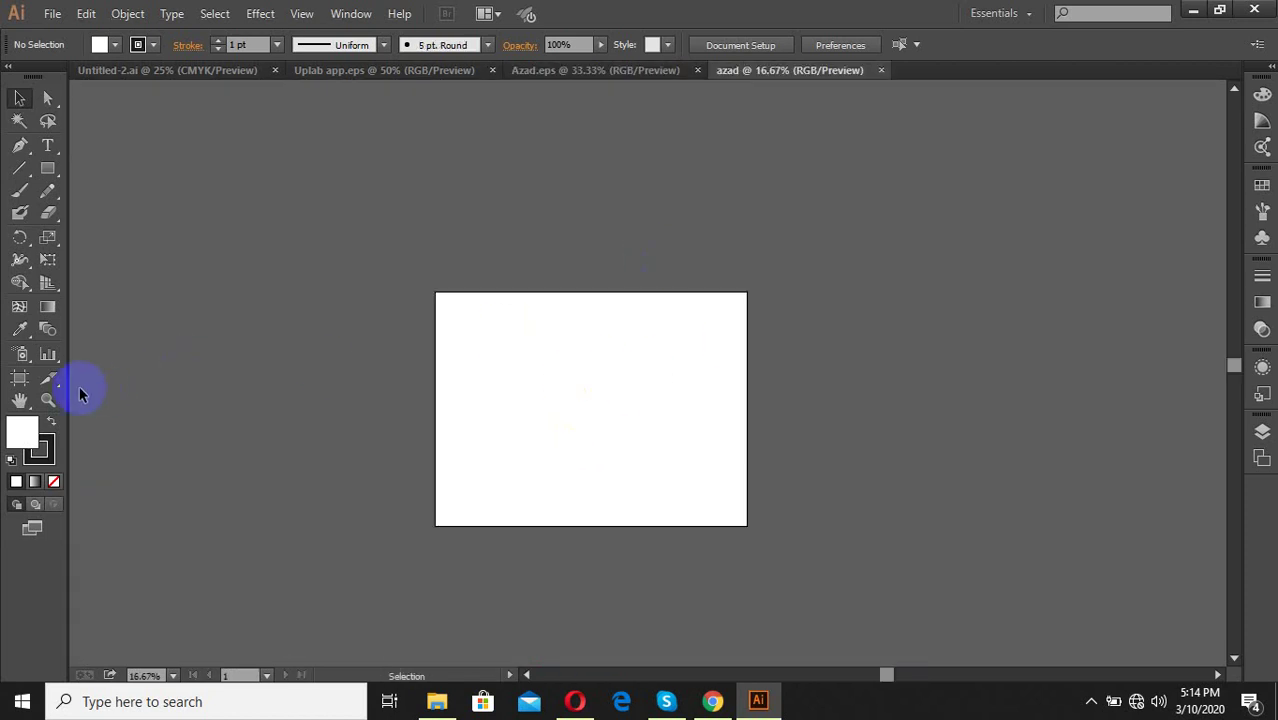
{"action": "left_click", "coordinate": [19, 378]}
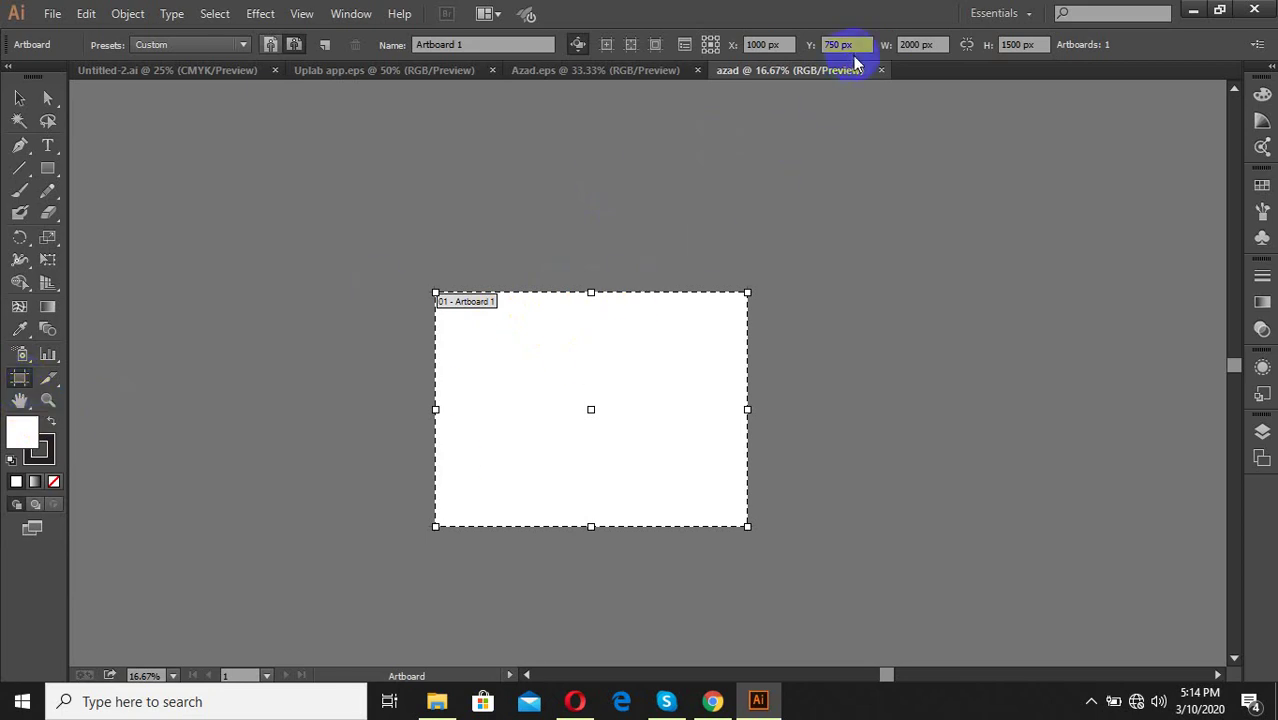
{"action": "double_click", "coordinate": [918, 44]}
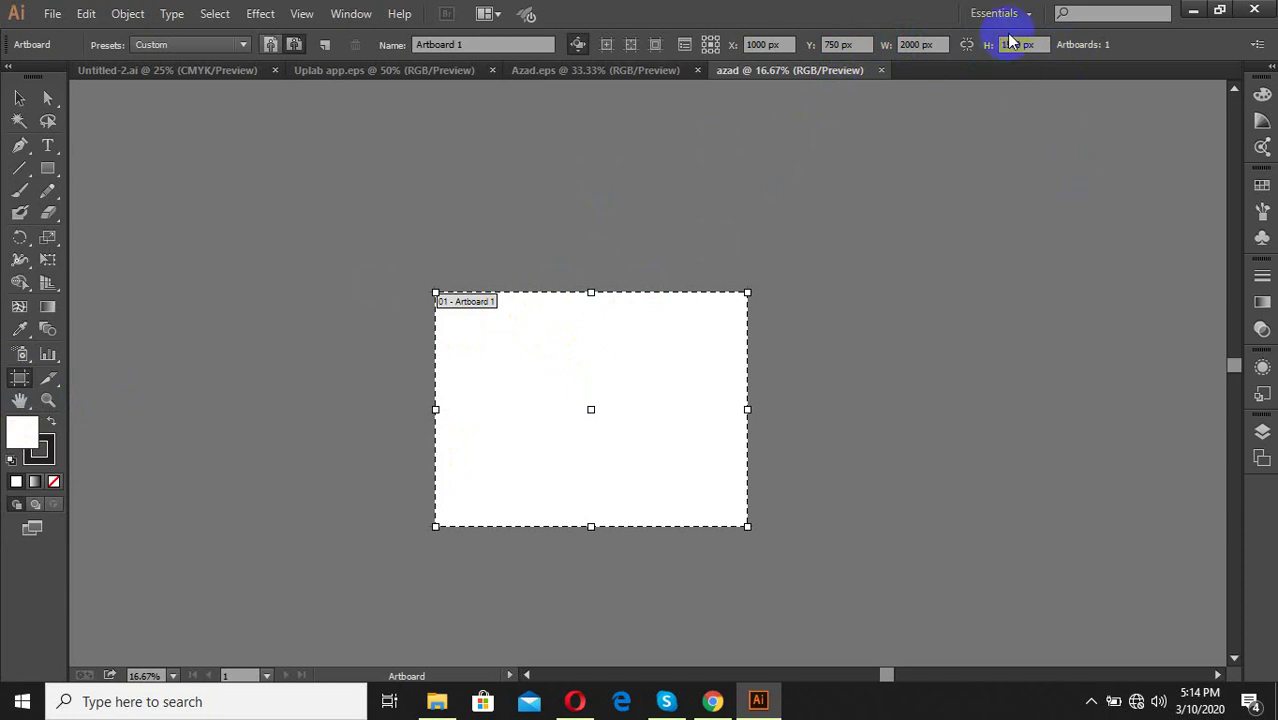
Copy the landing-page artwork from Uplab app.eps and paste it onto the new azad artboard.
{"action": "left_click", "coordinate": [20, 98]}
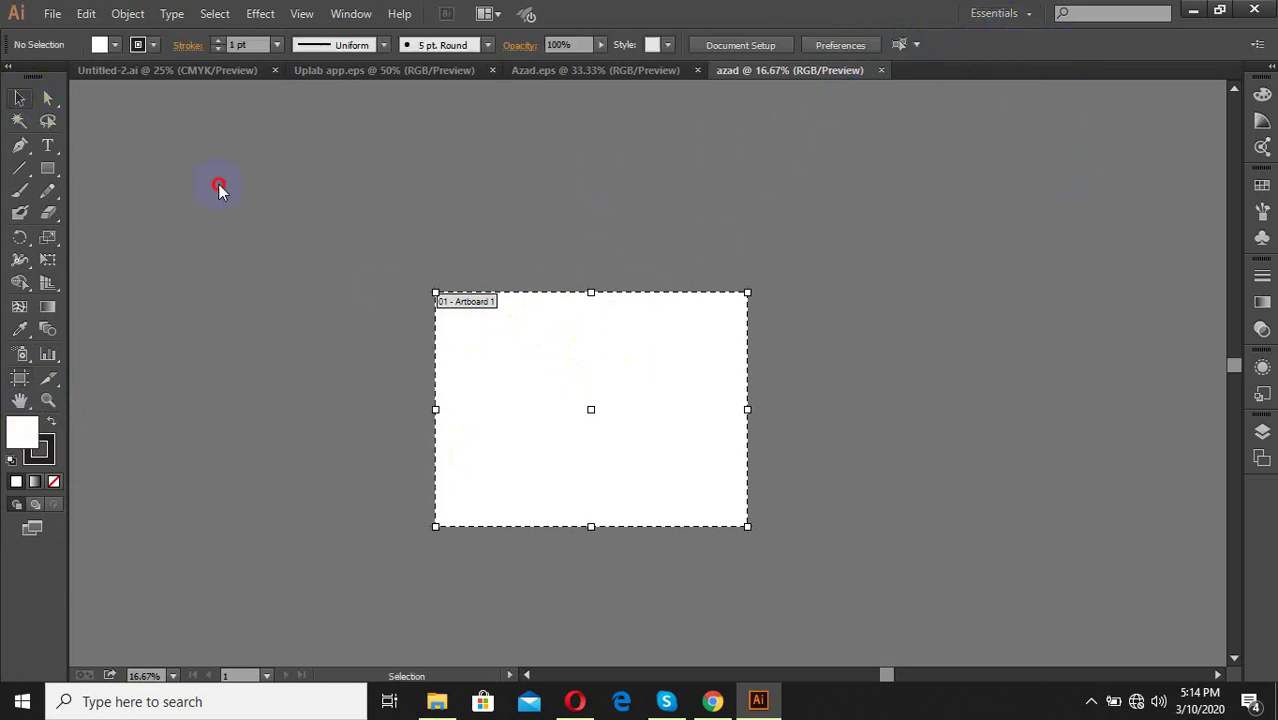
{"action": "left_click", "coordinate": [335, 75]}
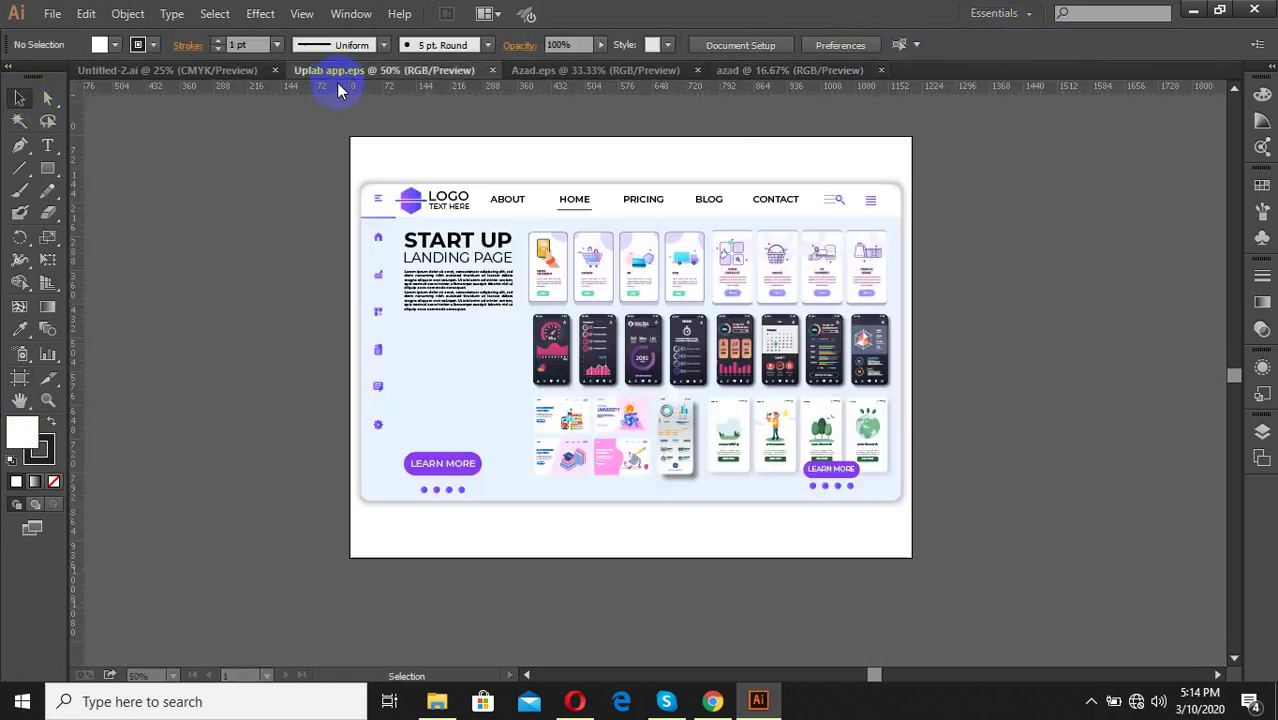
{"action": "scroll", "coordinate": [485, 305], "scroll_direction": "down", "scroll_amount": 1}
{"action": "left_click_drag", "start_coordinate": [754, 432], "coordinate": [793, 470]}
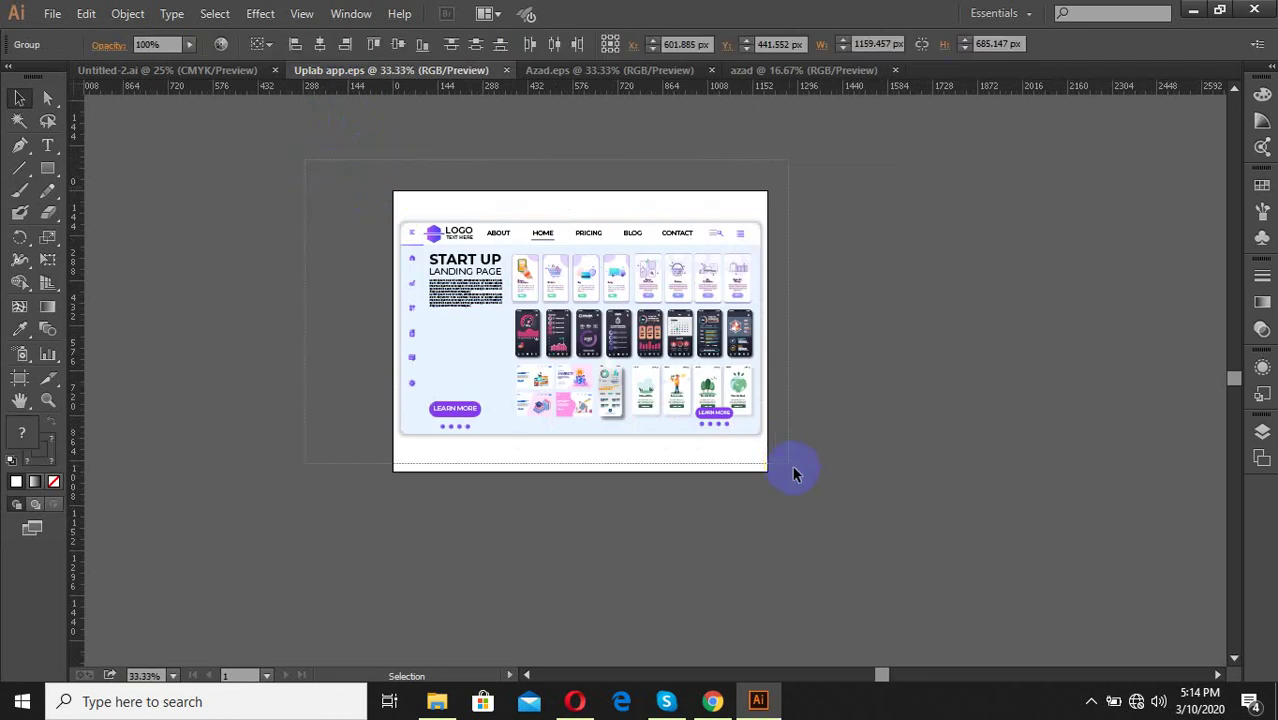
{"action": "left_click", "coordinate": [795, 70]}
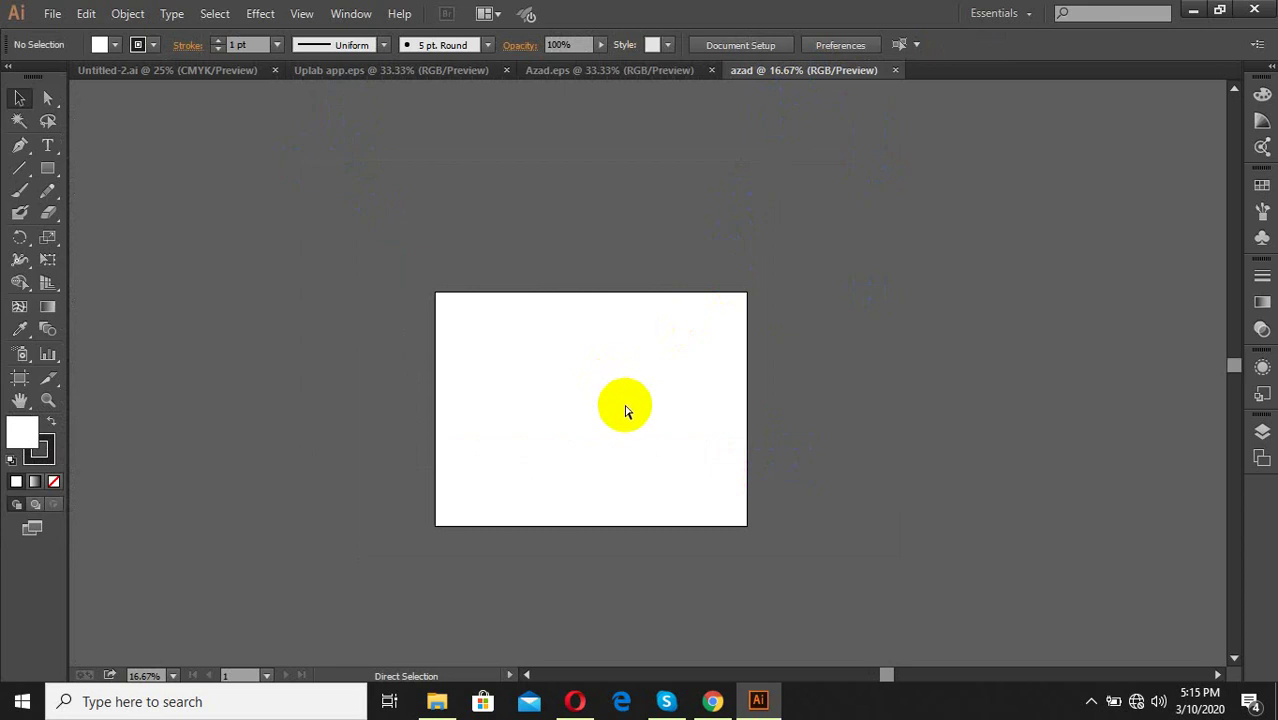
{"action": "key", "text": "ctrl+v"}
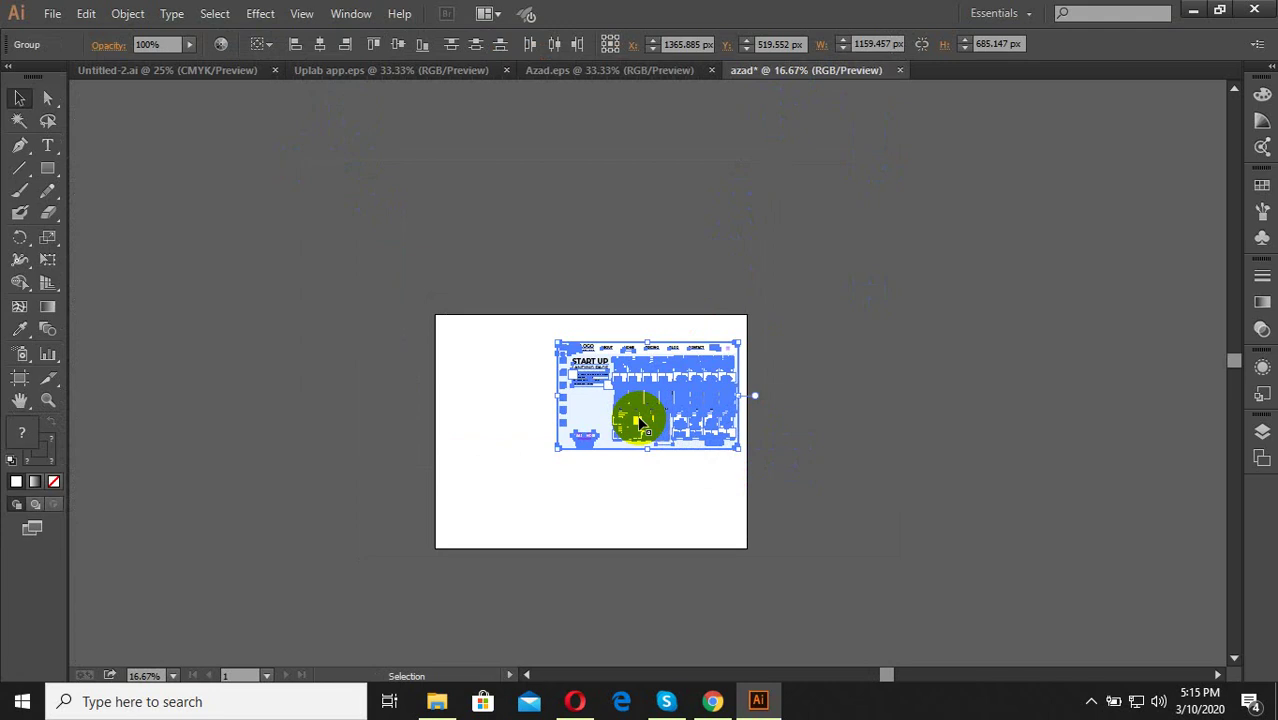
{"action": "left_click_drag", "start_coordinate": [636, 418], "coordinate": [626, 568]}
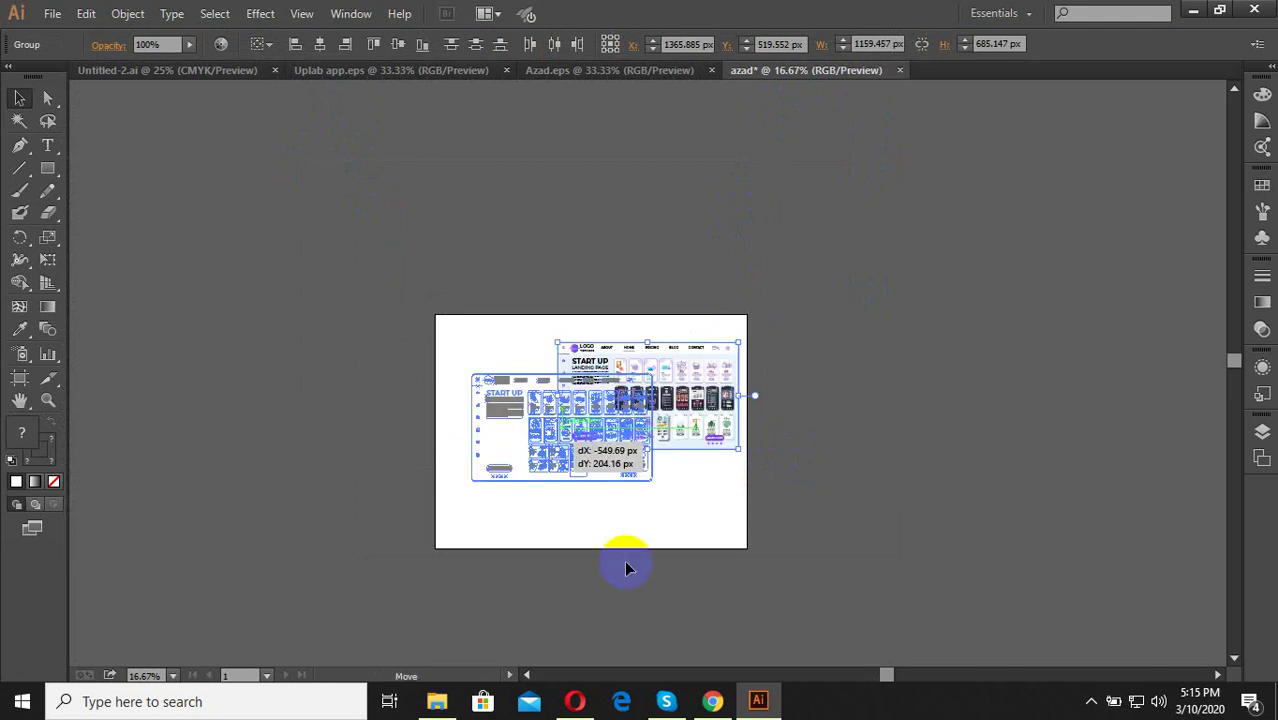
{"action": "left_click", "coordinate": [572, 520]}
Enlarge the pasted landing page and centre it so it fills most of the artboard.
{"action": "scroll", "coordinate": [569, 519], "scroll_direction": "up", "scroll_amount": 1}
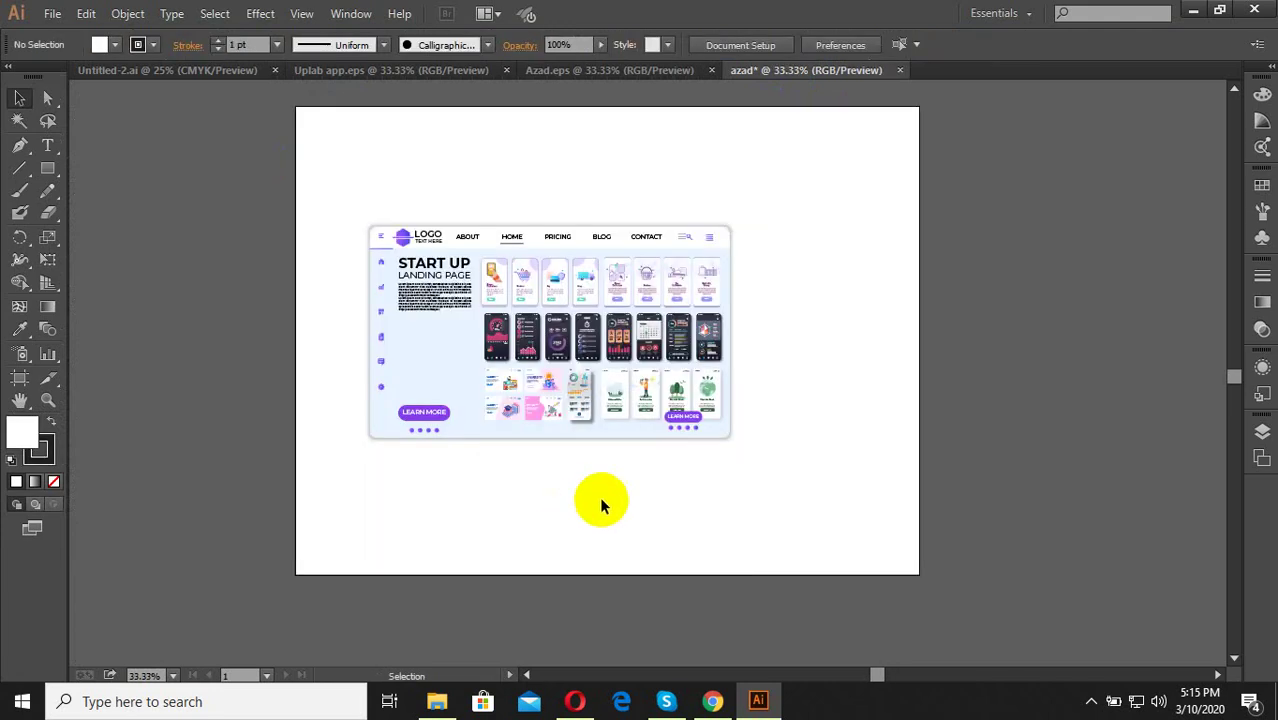
{"action": "left_click_drag", "start_coordinate": [800, 493], "coordinate": [348, 157]}
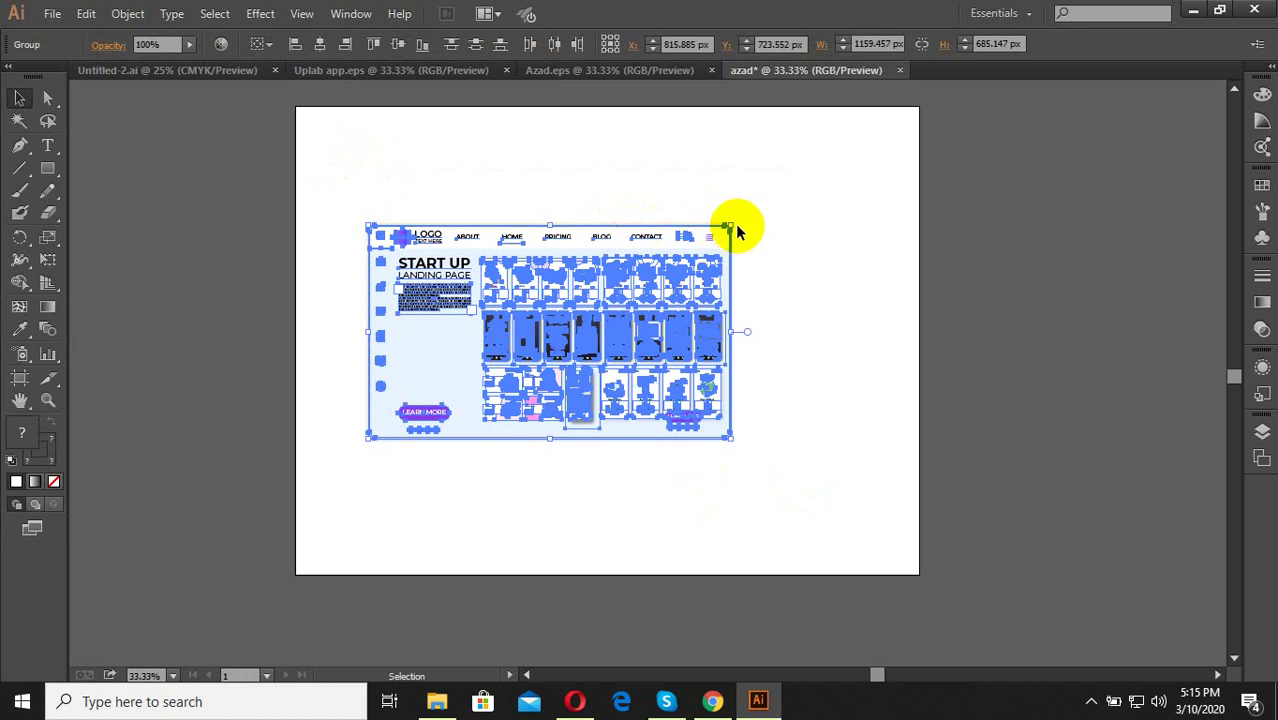
{"action": "left_click_drag", "start_coordinate": [734, 229], "coordinate": [800, 226]}
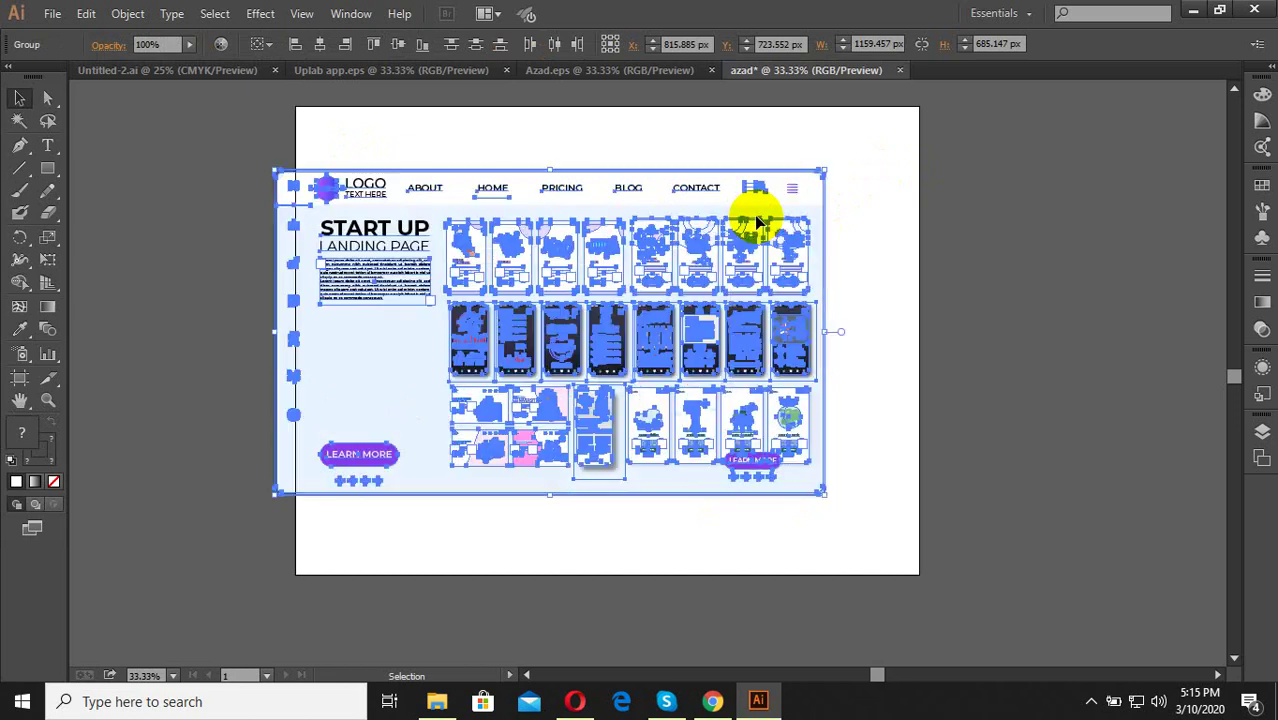
{"action": "left_click_drag", "start_coordinate": [660, 258], "coordinate": [737, 252]}
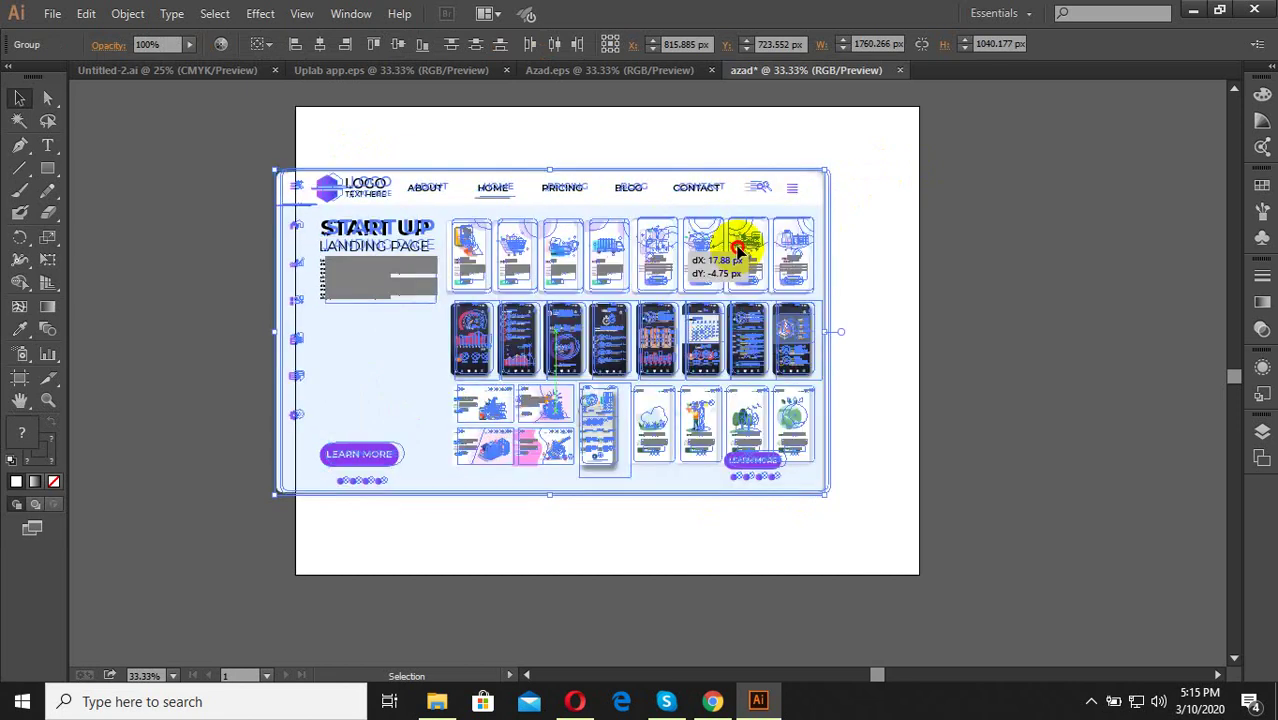
{"action": "left_click", "coordinate": [1061, 271]}
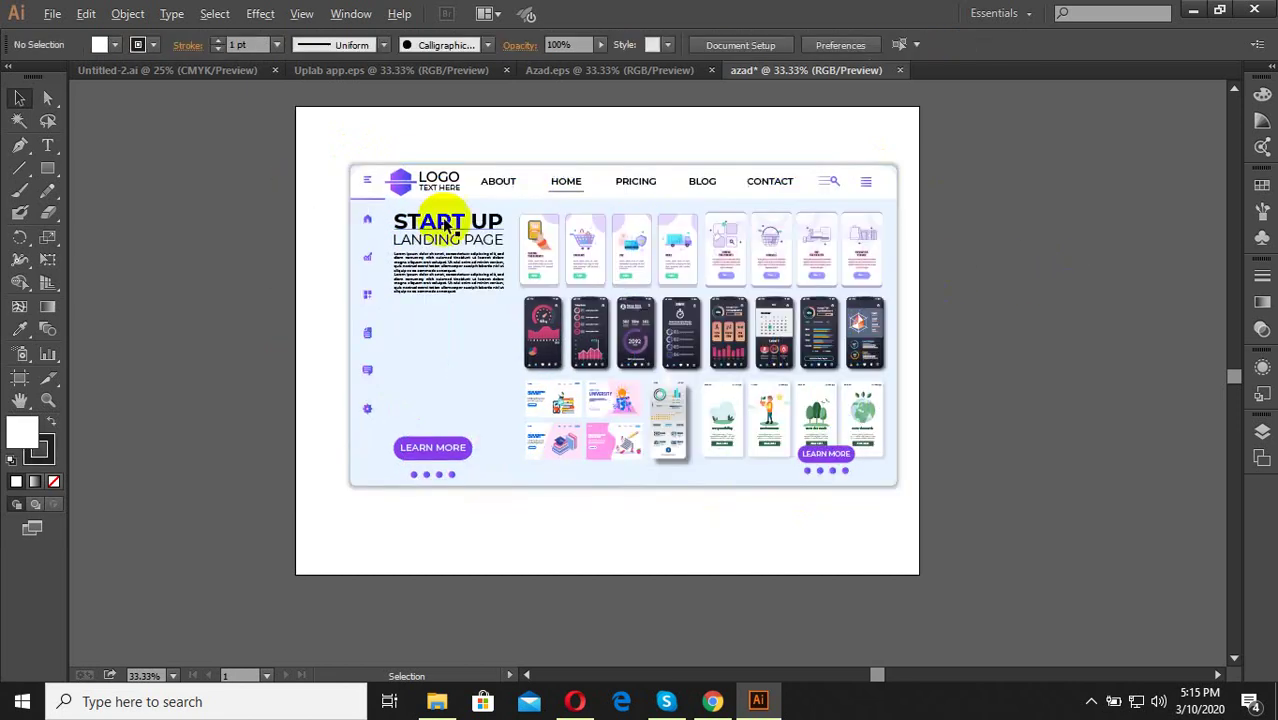
{"action": "scroll", "coordinate": [620, 237], "scroll_direction": "up", "scroll_amount": 2}
Start a Logo text object above the landing page with the Type tool.
{"action": "scroll", "coordinate": [471, 352], "scroll_direction": "down", "scroll_amount": 2}
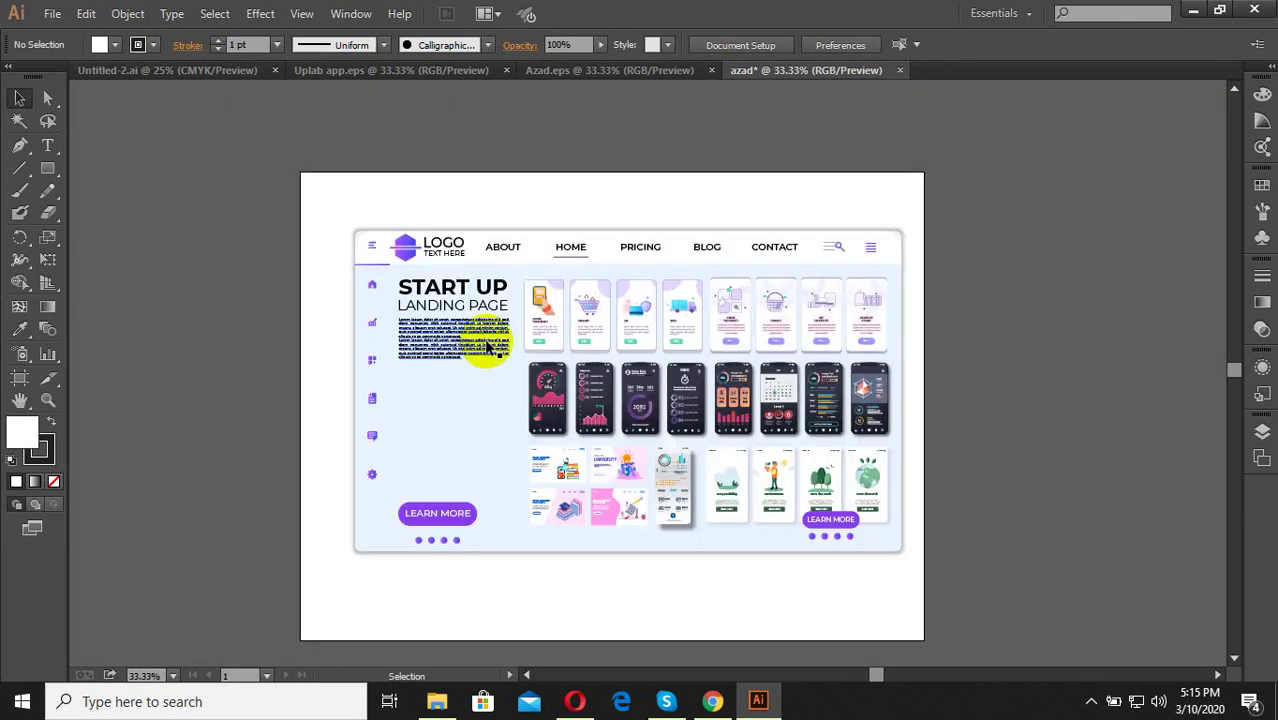
{"action": "scroll", "coordinate": [427, 250], "scroll_direction": "up", "scroll_amount": 1}
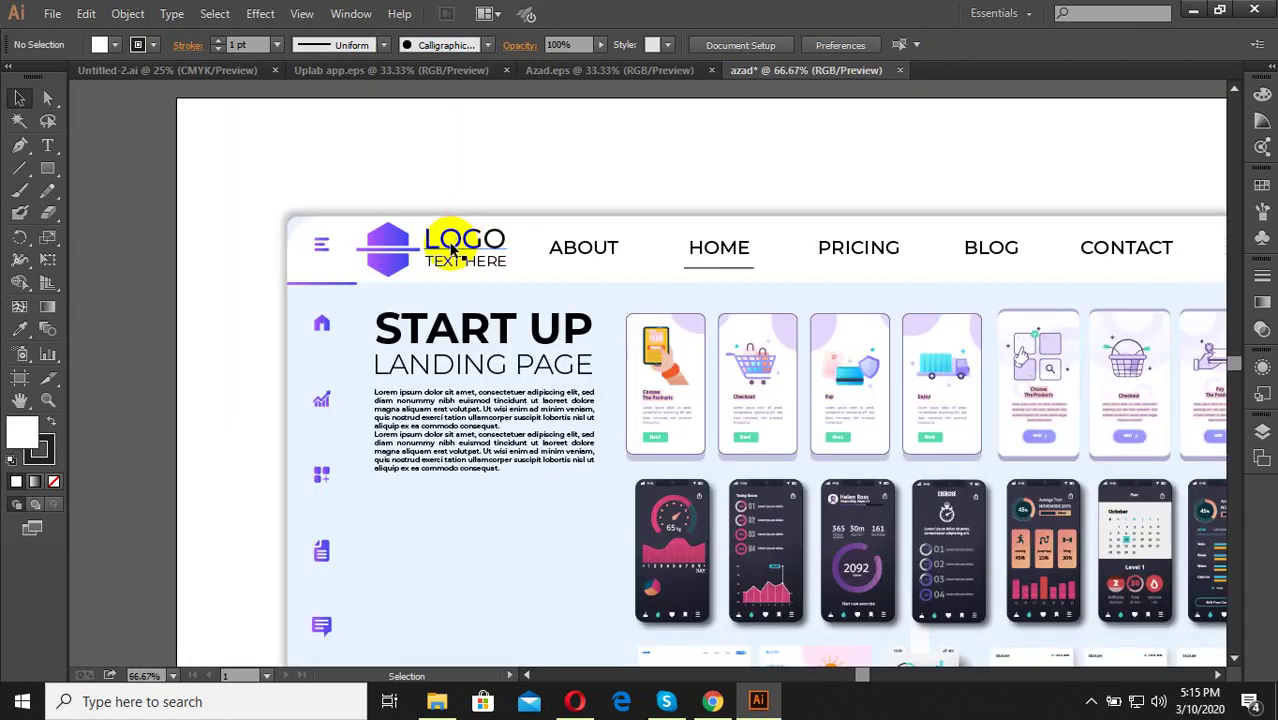
{"action": "scroll", "coordinate": [442, 271], "scroll_direction": "down", "scroll_amount": 2}
{"action": "scroll", "coordinate": [440, 273], "scroll_direction": "up", "scroll_amount": 2}
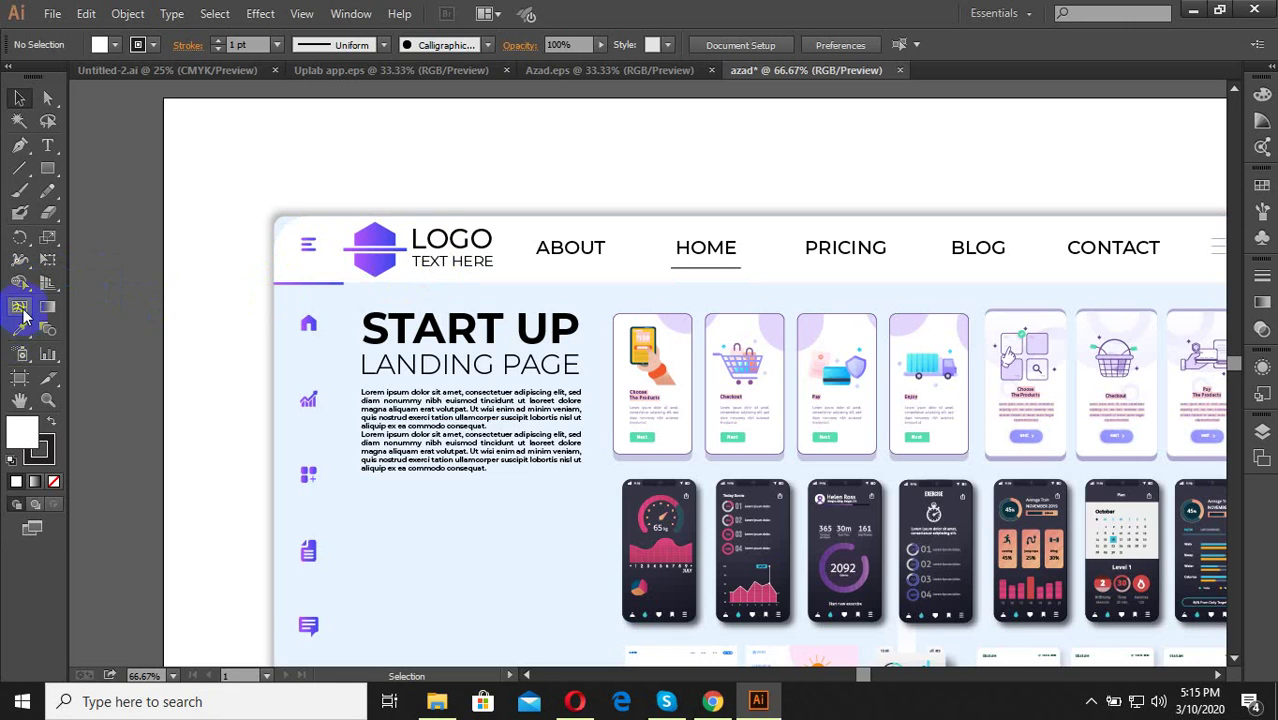
{"action": "left_click_drag", "start_coordinate": [47, 145], "coordinate": [115, 155]}
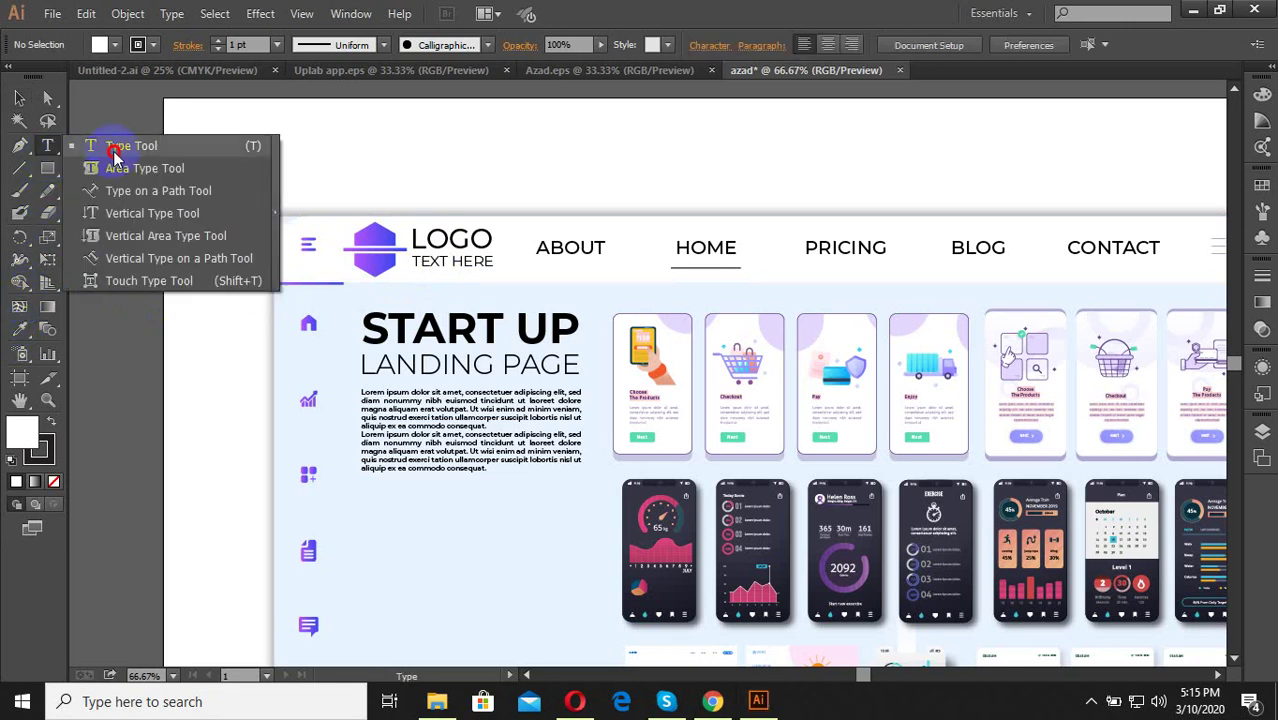
{"action": "scroll", "coordinate": [320, 185], "scroll_direction": "up", "scroll_amount": 1}
{"action": "scroll", "coordinate": [370, 225], "scroll_direction": "up", "scroll_amount": 1}
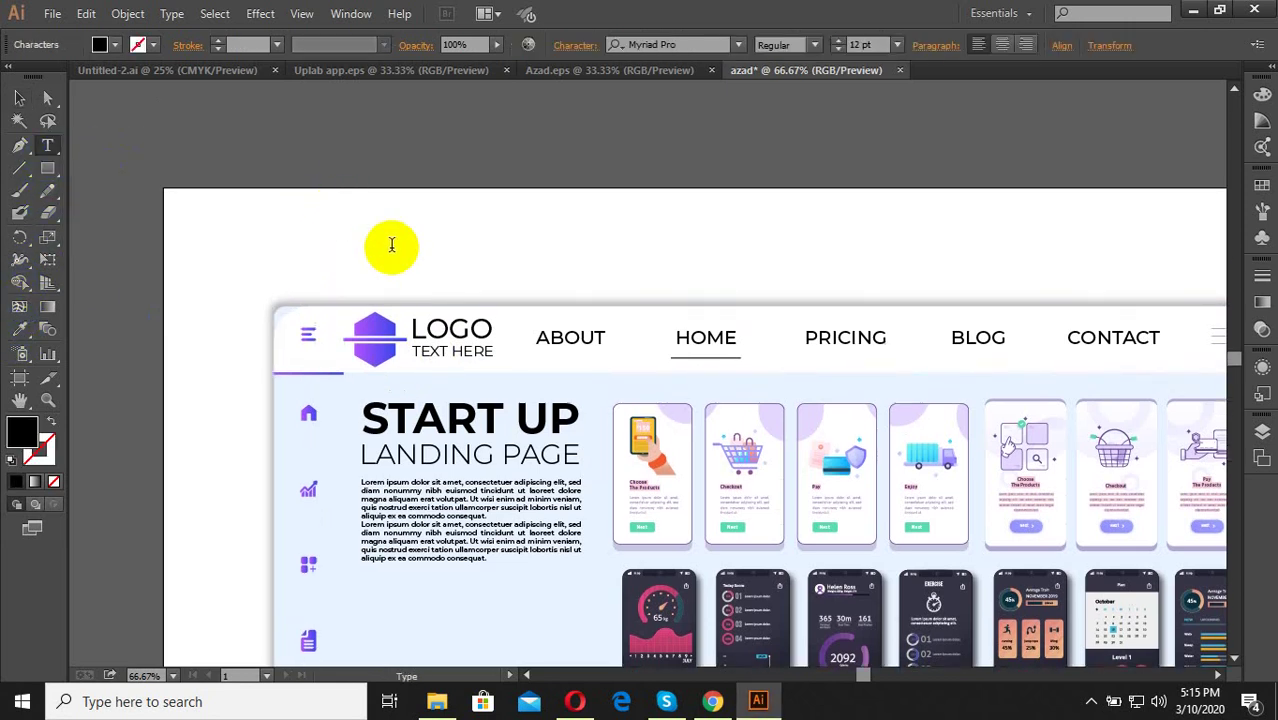
{"action": "left_click", "coordinate": [341, 200]}
{"action": "type", "text": "Logo"}
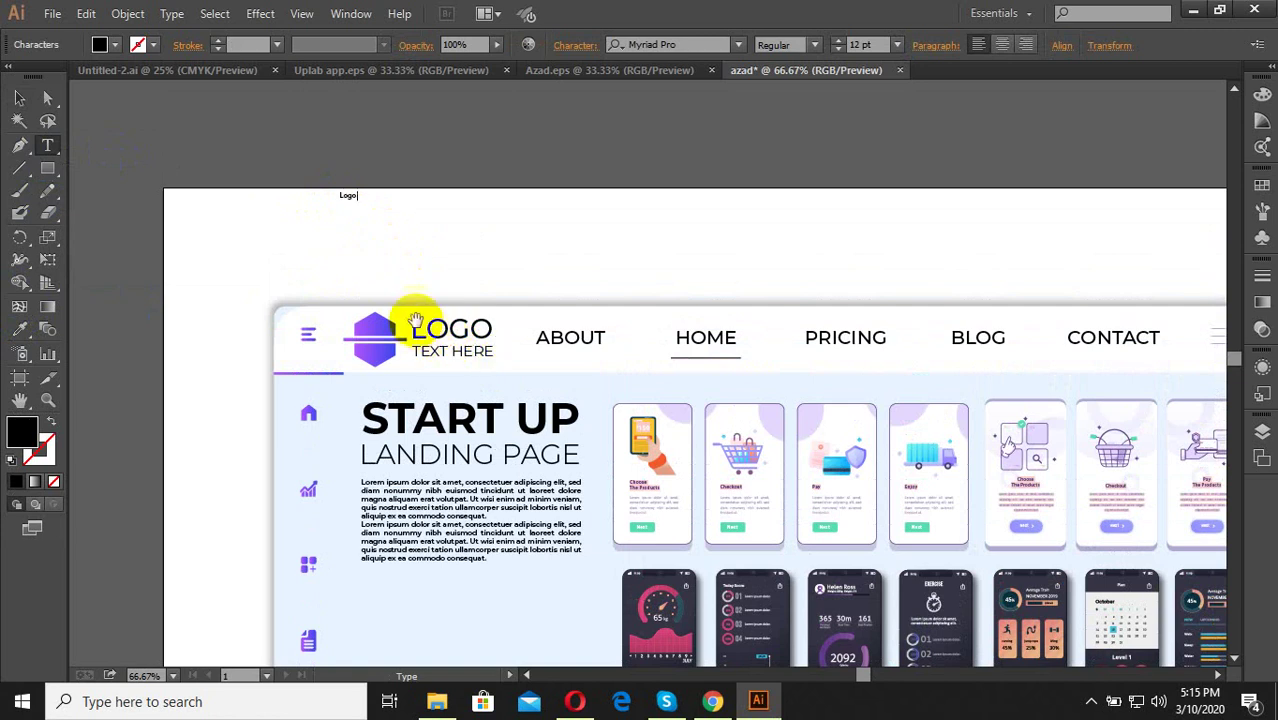
{"action": "scroll", "coordinate": [413, 322], "scroll_direction": "up", "scroll_amount": 3}
{"action": "scroll", "coordinate": [356, 180], "scroll_direction": "down", "scroll_amount": 1}
{"action": "scroll", "coordinate": [370, 234], "scroll_direction": "up", "scroll_amount": 2}
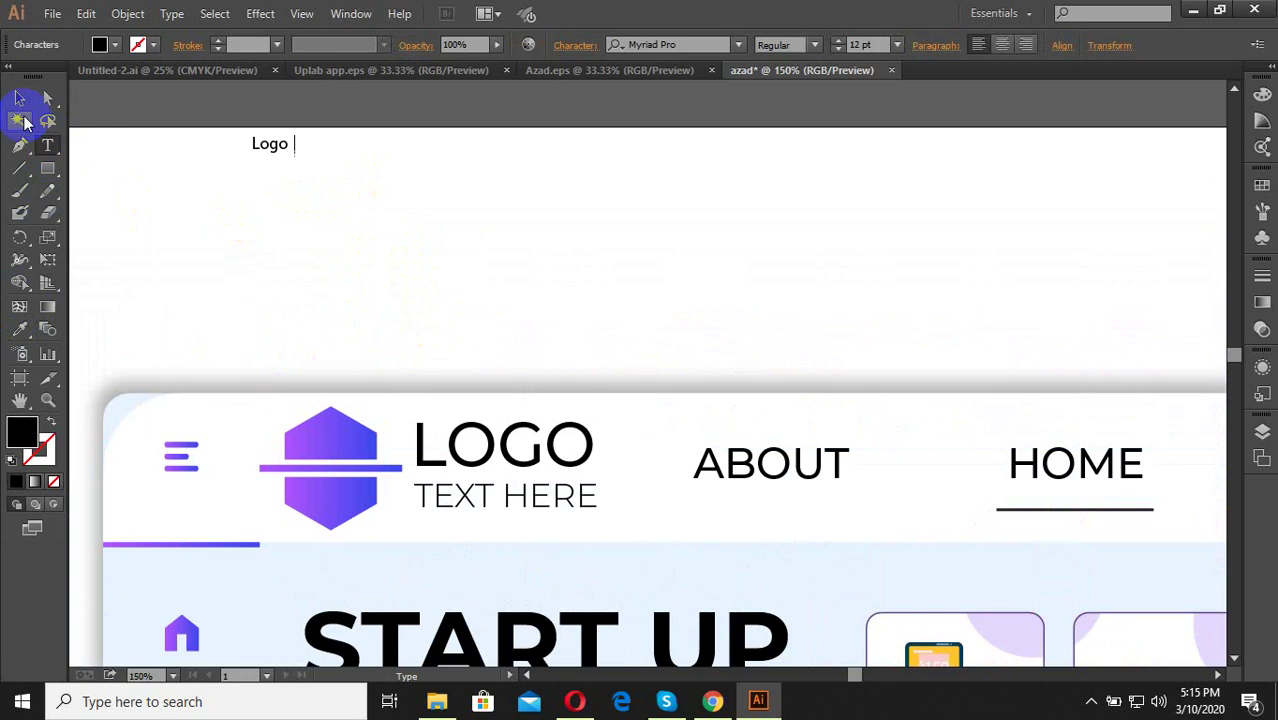
Scale up the Logo text and position it above the mockup.
{"action": "left_click", "coordinate": [19, 97]}
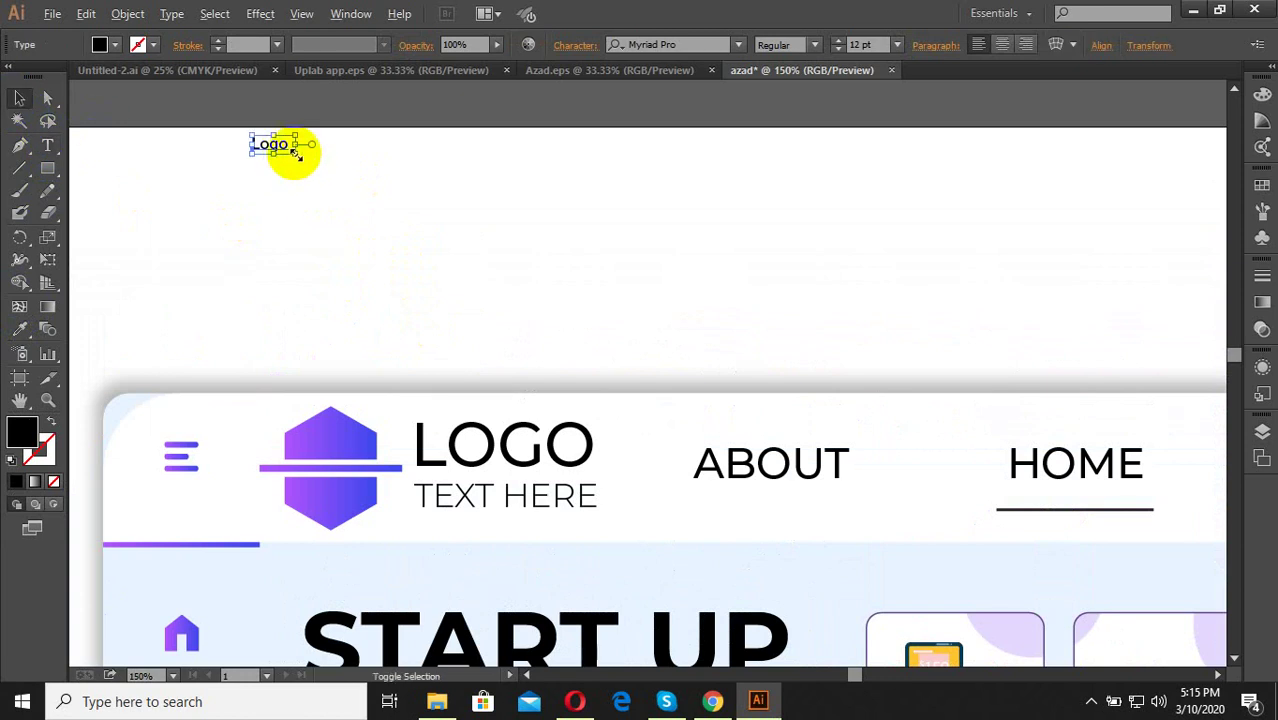
{"action": "left_click_drag", "start_coordinate": [296, 155], "coordinate": [390, 243]}
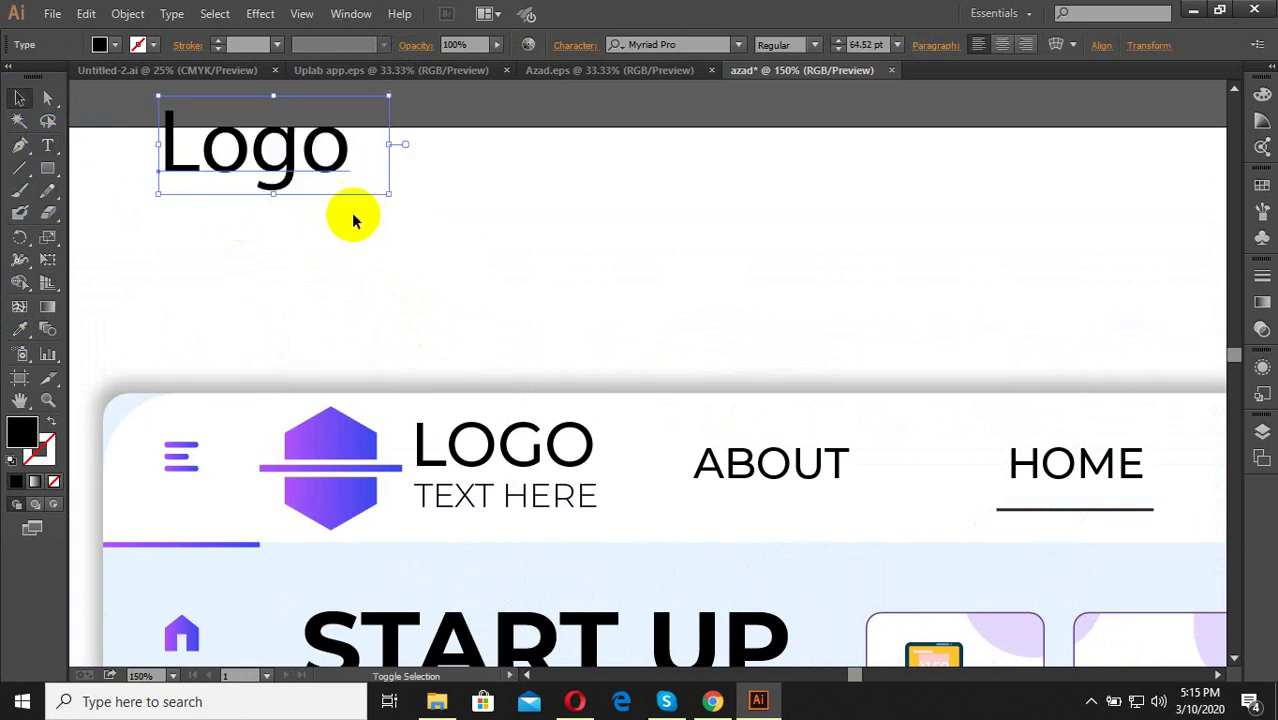
{"action": "left_click_drag", "start_coordinate": [330, 165], "coordinate": [525, 272]}
{"action": "left_click", "coordinate": [600, 310]}
{"action": "left_click_drag", "start_coordinate": [613, 313], "coordinate": [299, 214]}
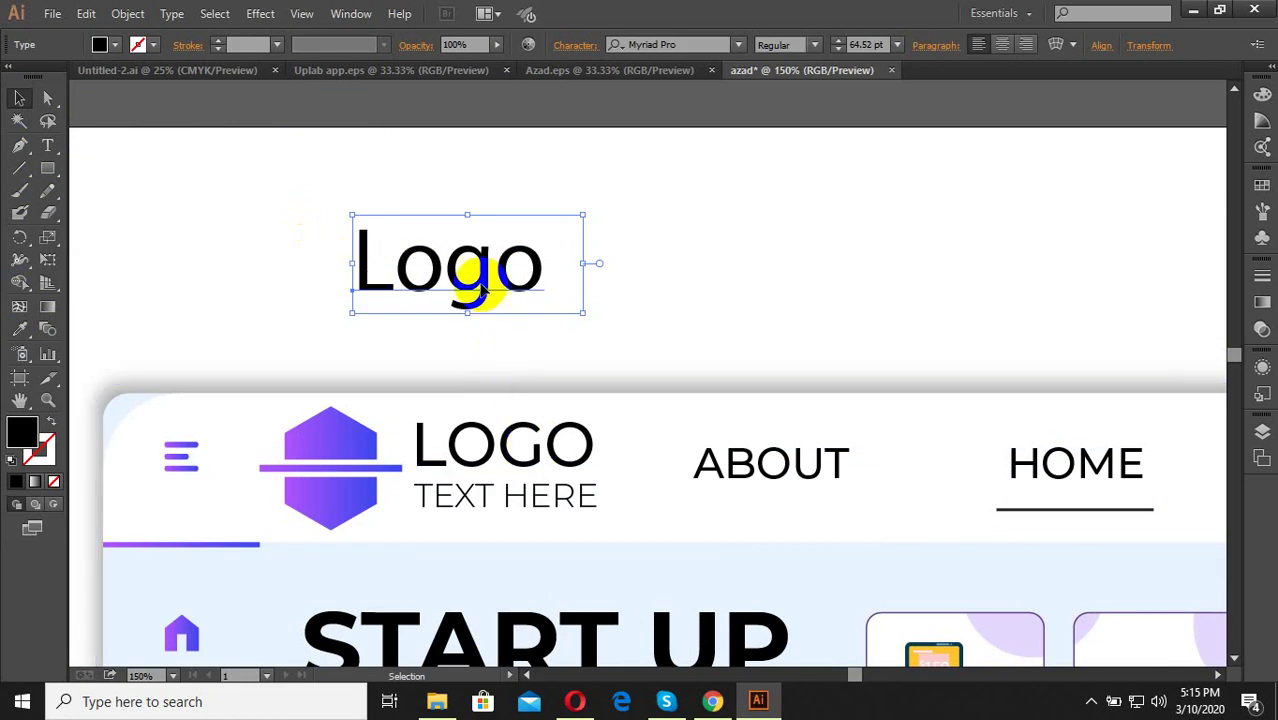
{"action": "scroll", "coordinate": [478, 287], "scroll_direction": "down", "scroll_amount": 1}
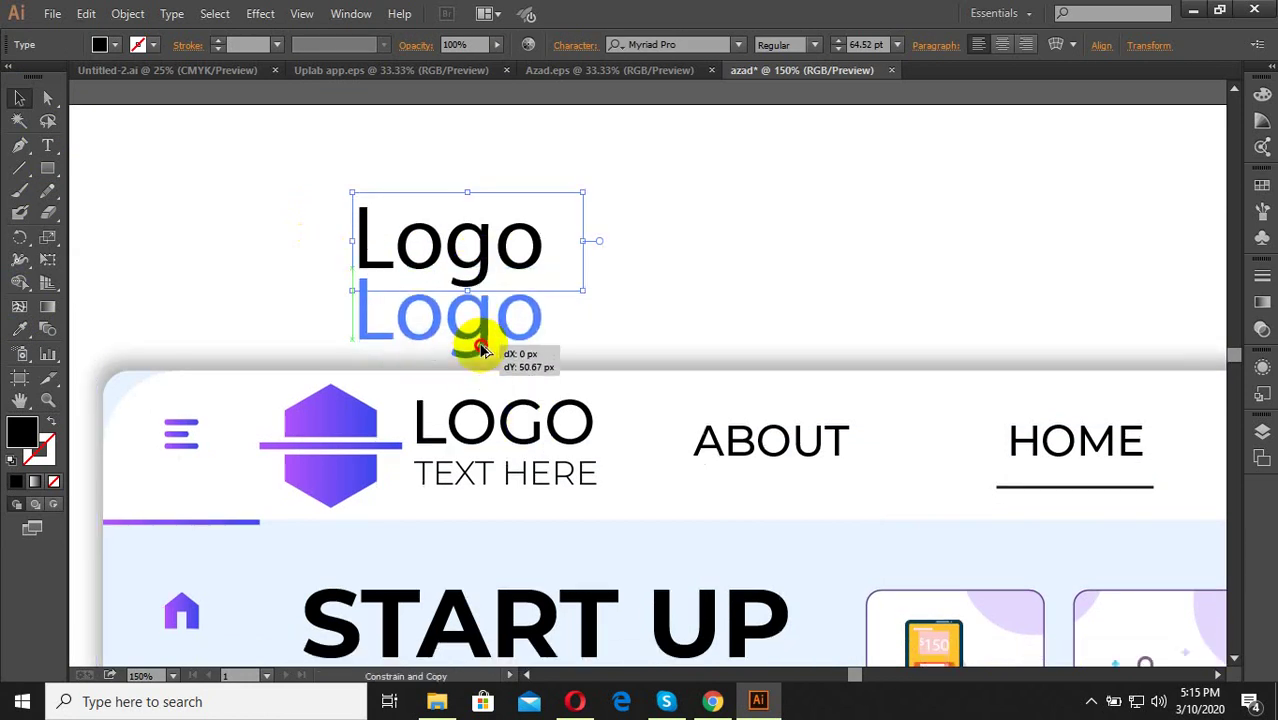
Duplicate Logo directly below itself and retype the copy as 'Text Here'.
{"action": "mouse_move", "coordinate": [472, 277]}
{"action": "left_mouse_down"}
{"action": "mouse_move", "coordinate": [471, 328]}
{"action": "mouse_move", "coordinate": [295, 303]}
{"action": "left_mouse_up"}
{"action": "key", "text": "t"}
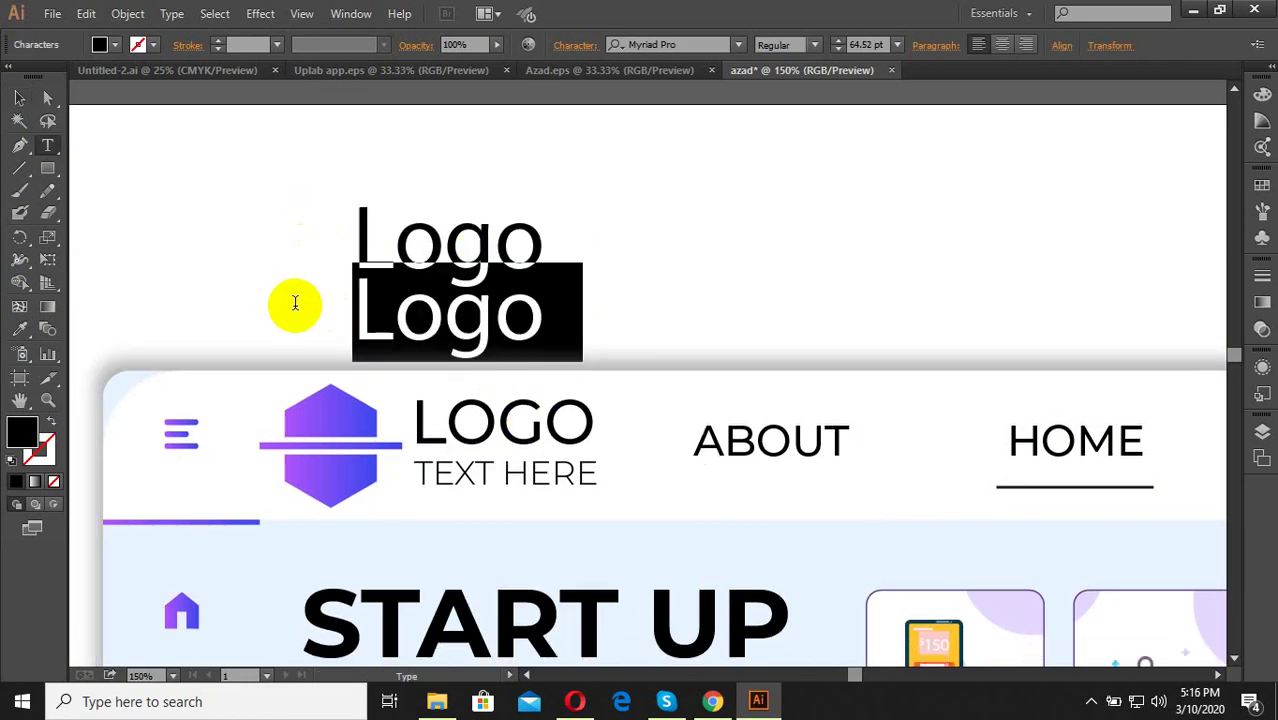
{"action": "type", "text": "Text Here"}
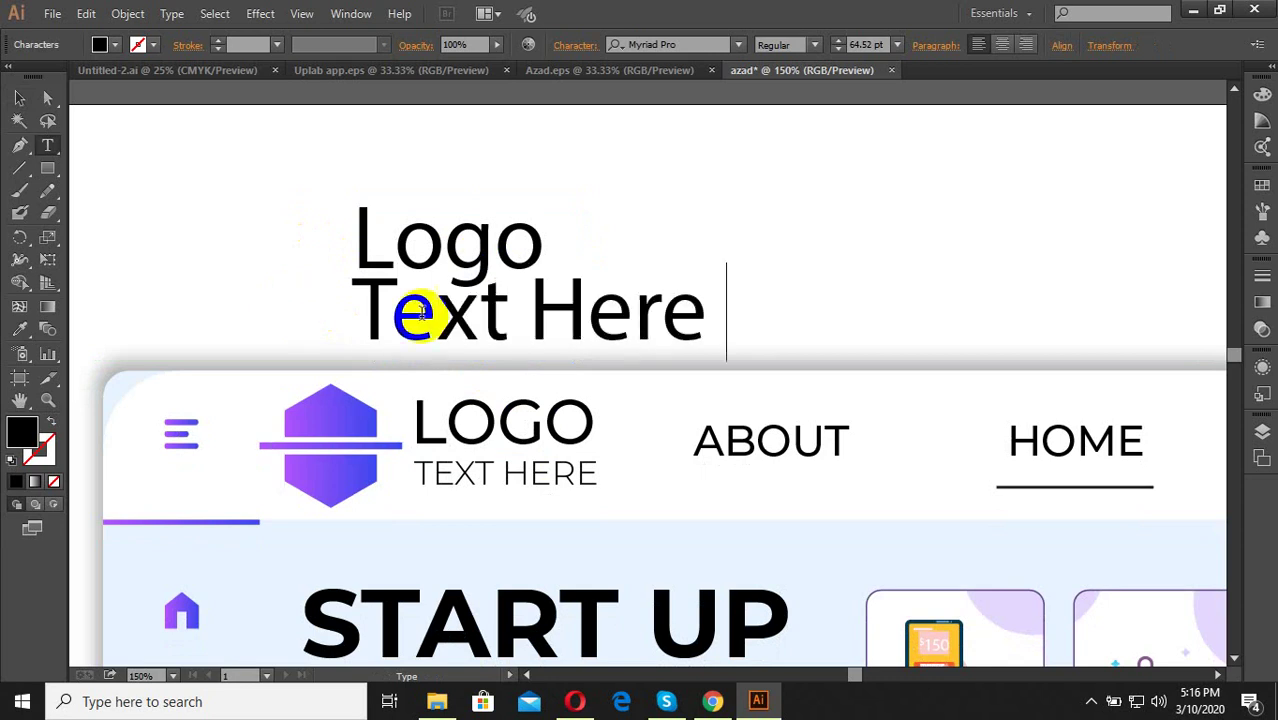
{"action": "left_click_drag", "start_coordinate": [724, 333], "coordinate": [245, 345]}
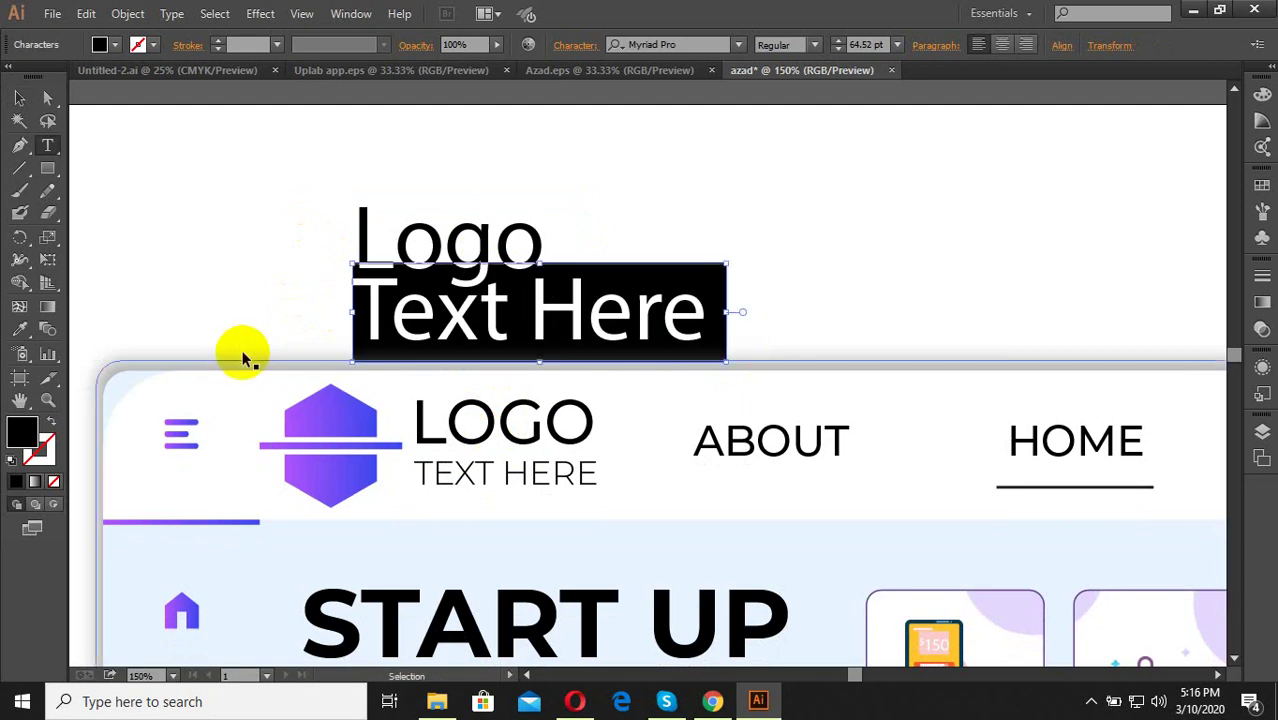
{"action": "key", "text": "ctrl+t"}
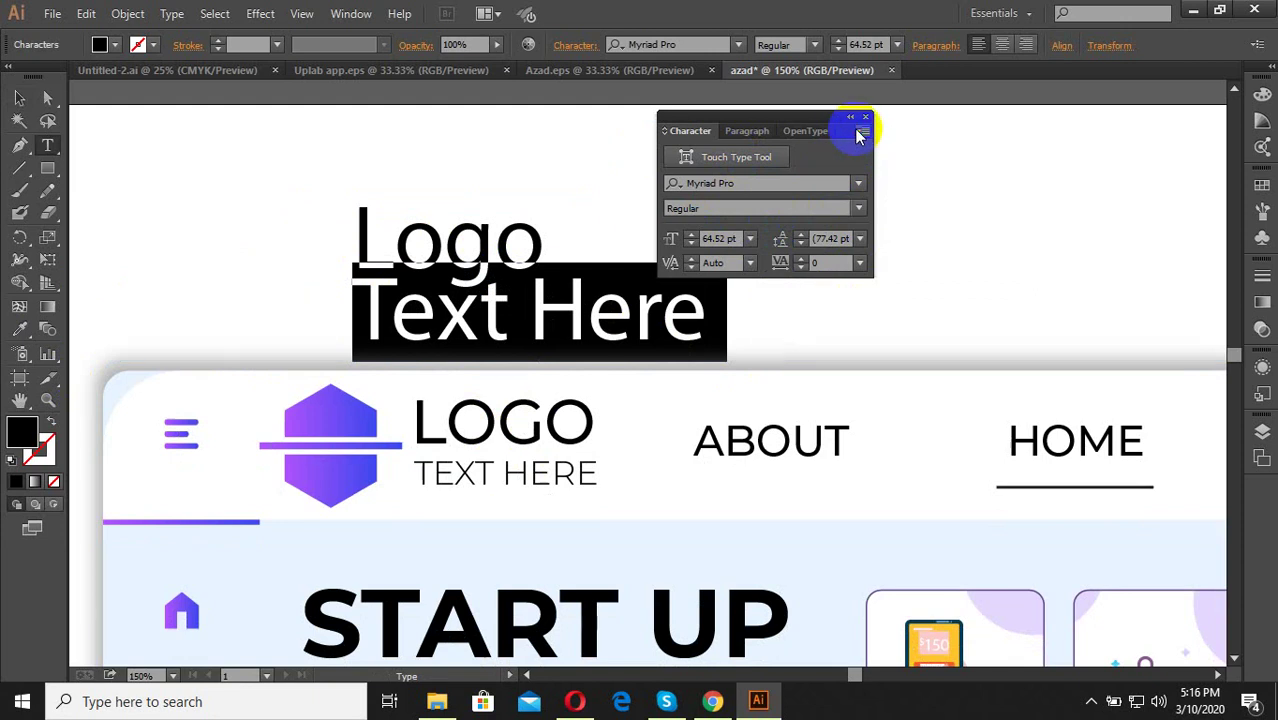
Format the Text Here line as All Caps at 30 pt in the Character panel.
{"action": "left_click", "coordinate": [852, 134]}
{"action": "left_click", "coordinate": [888, 133]}
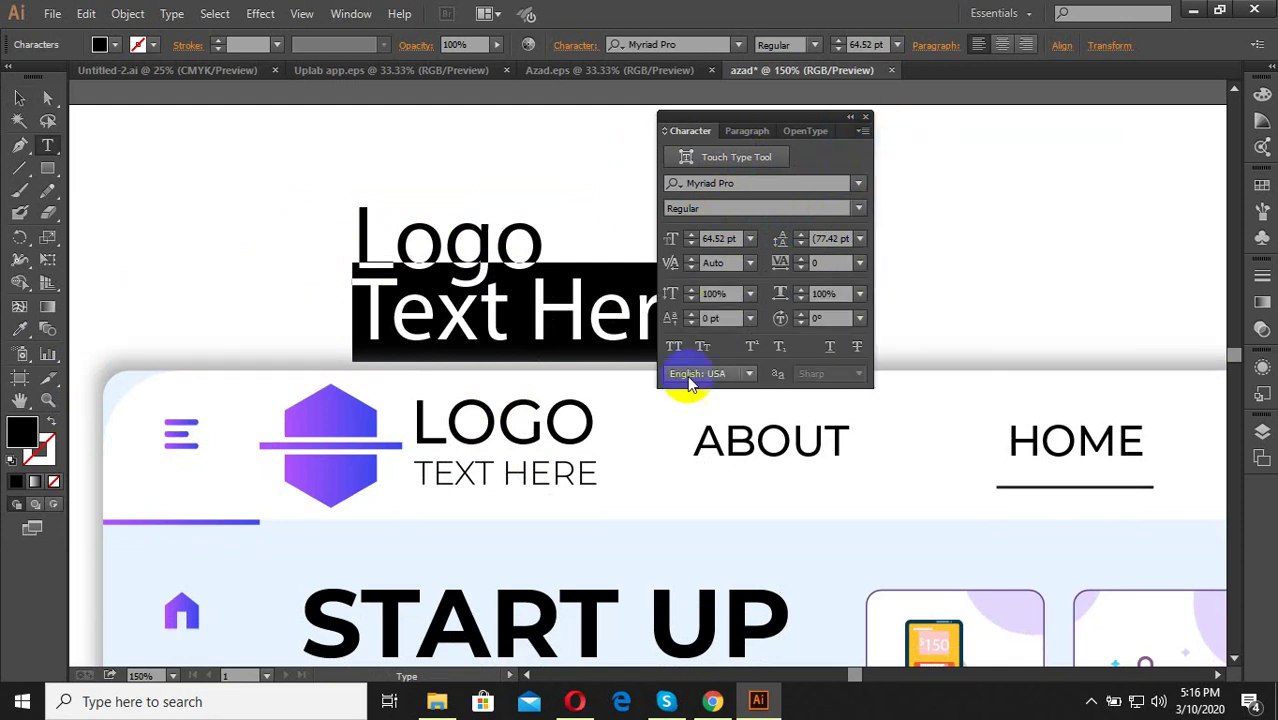
{"action": "left_click", "coordinate": [676, 347]}
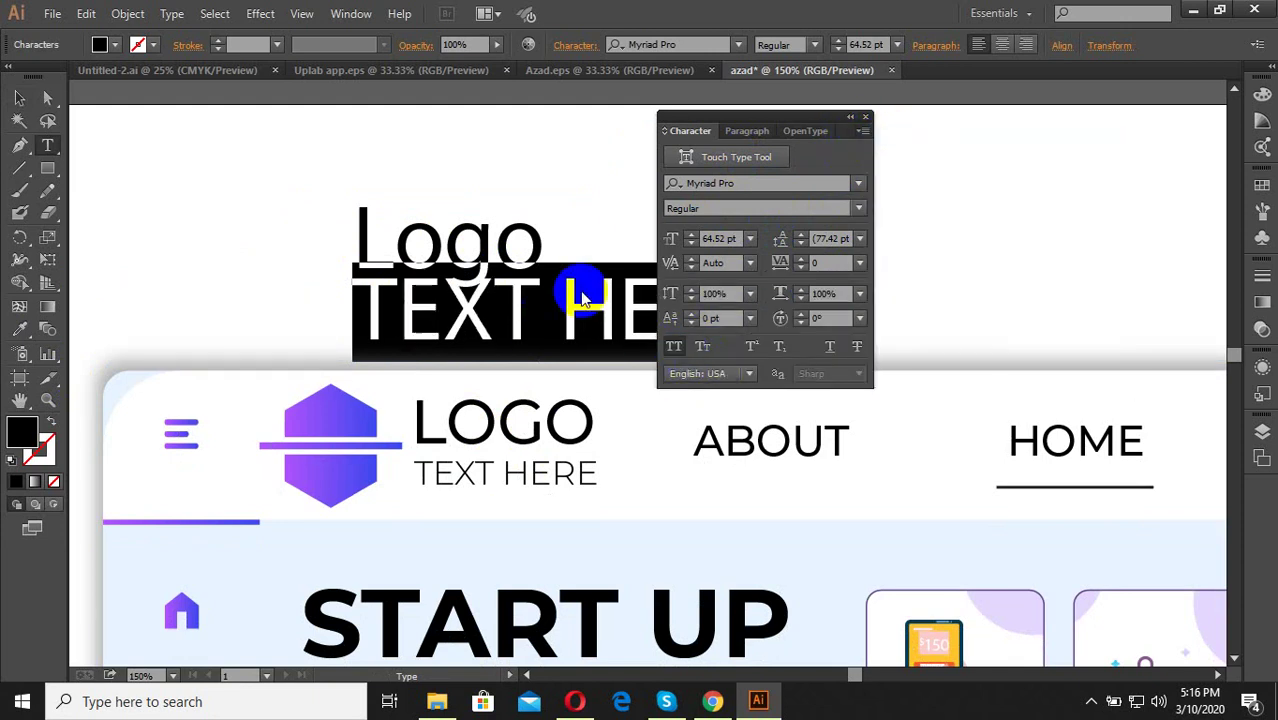
{"action": "left_click_drag", "start_coordinate": [778, 122], "coordinate": [1042, 168]}
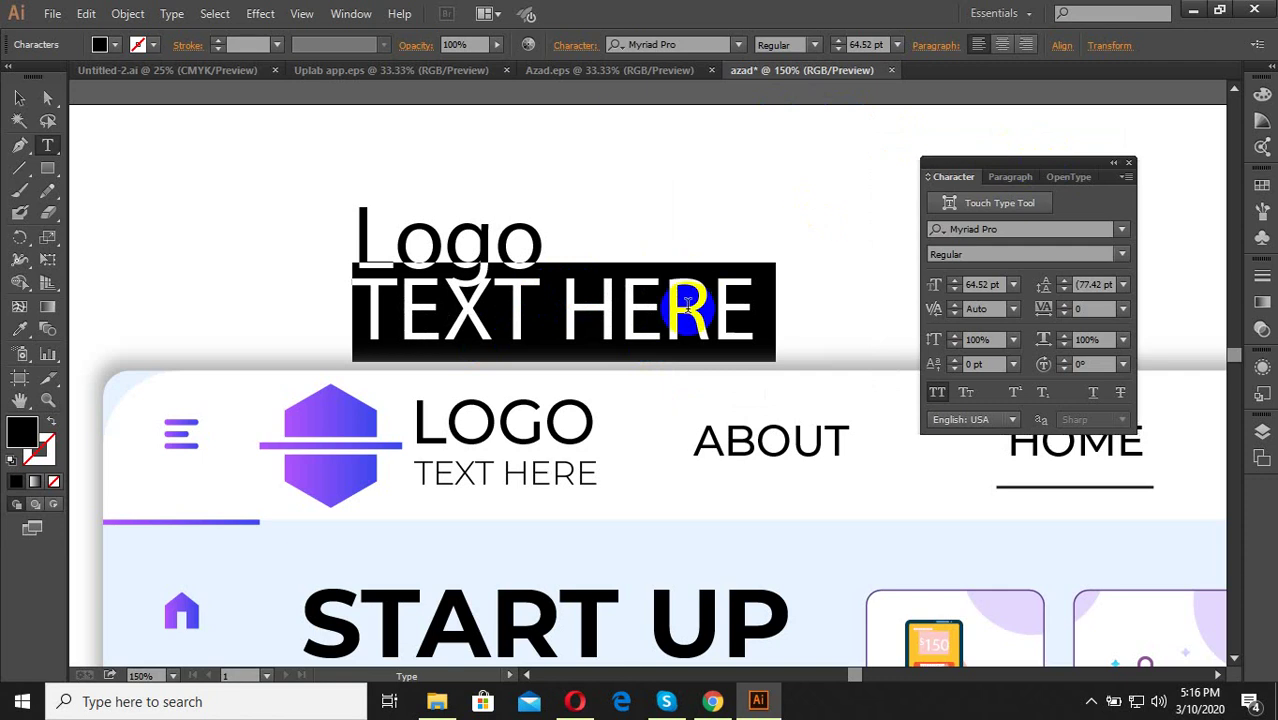
{"action": "left_click", "coordinate": [22, 99]}
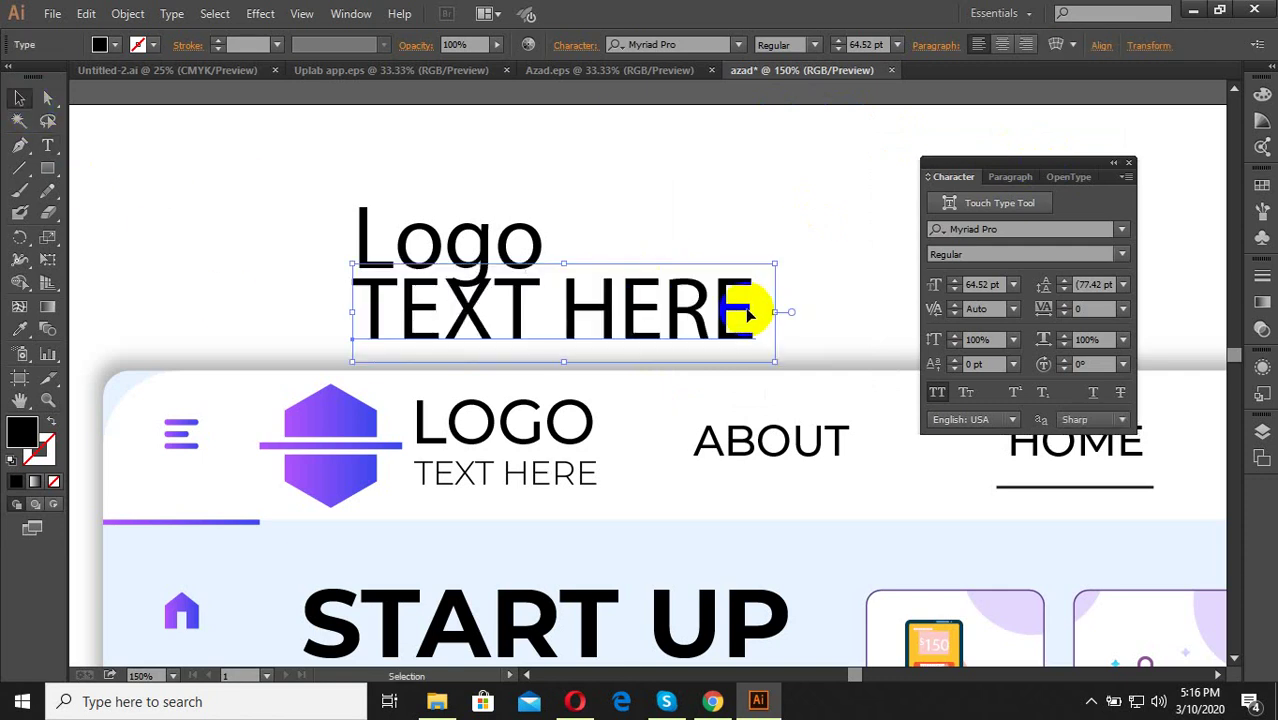
{"action": "left_click", "coordinate": [985, 284]}
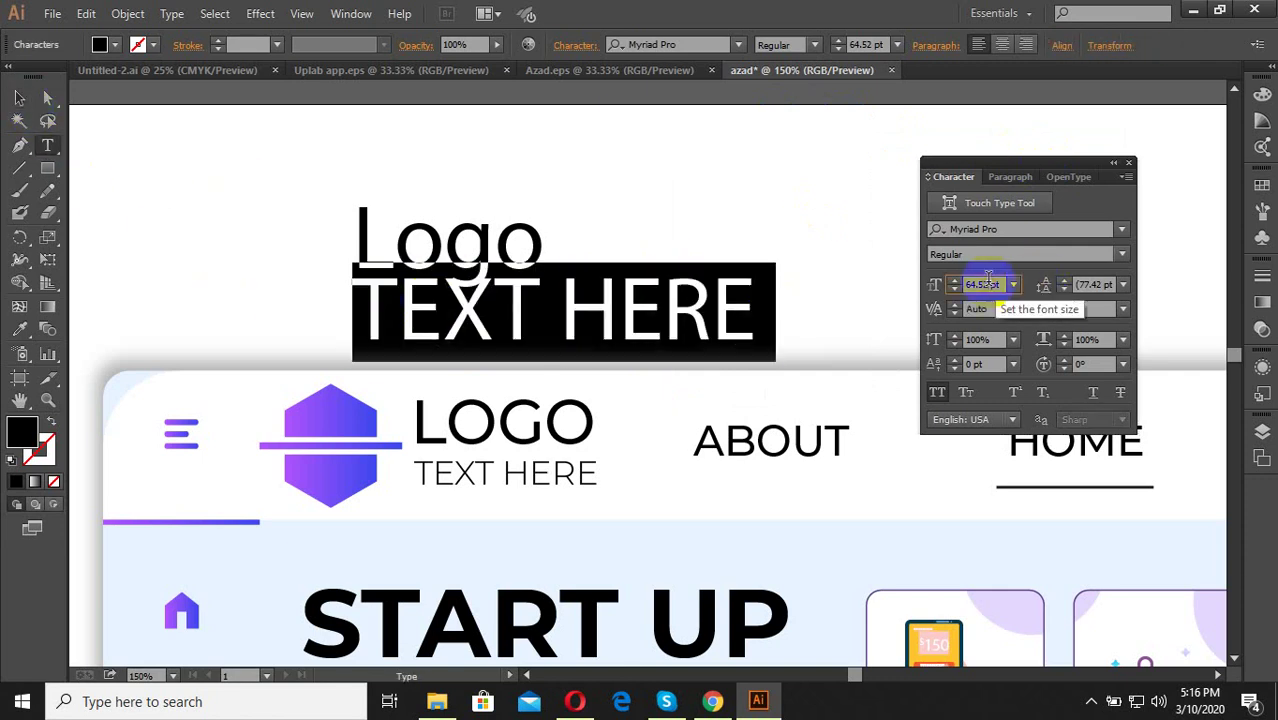
{"action": "scroll", "coordinate": [988, 280], "scroll_direction": "down", "scroll_amount": 6}
{"action": "scroll", "coordinate": [988, 280], "scroll_direction": "down", "scroll_amount": 4}
{"action": "scroll", "coordinate": [990, 282], "scroll_direction": "down", "scroll_amount": 9}
{"action": "scroll", "coordinate": [992, 285], "scroll_direction": "down", "scroll_amount": 5}
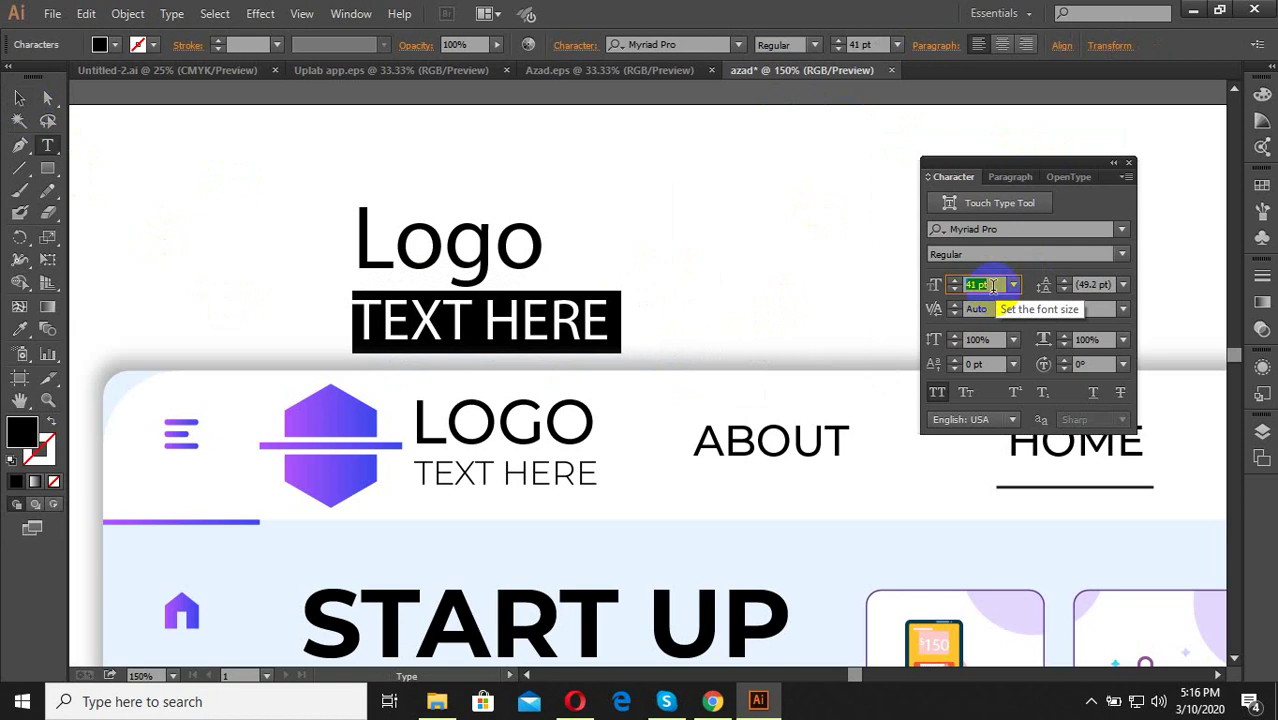
{"action": "scroll", "coordinate": [992, 285], "scroll_direction": "down", "scroll_amount": 3}
{"action": "scroll", "coordinate": [992, 285], "scroll_direction": "down", "scroll_amount": 4}
{"action": "scroll", "coordinate": [992, 285], "scroll_direction": "down", "scroll_amount": 1}
{"action": "scroll", "coordinate": [992, 285], "scroll_direction": "down", "scroll_amount": 3}
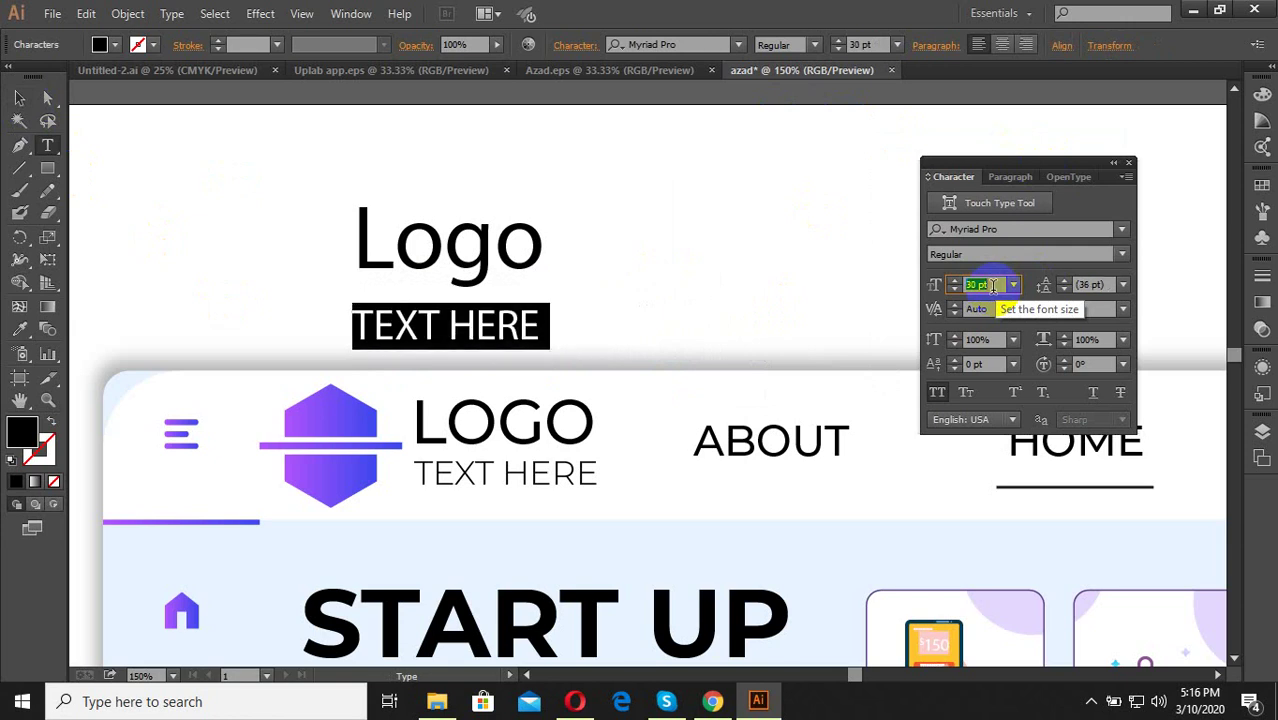
Move TEXT HERE up just beneath Logo and fit the whole page in view.
{"action": "left_click", "coordinate": [20, 100]}
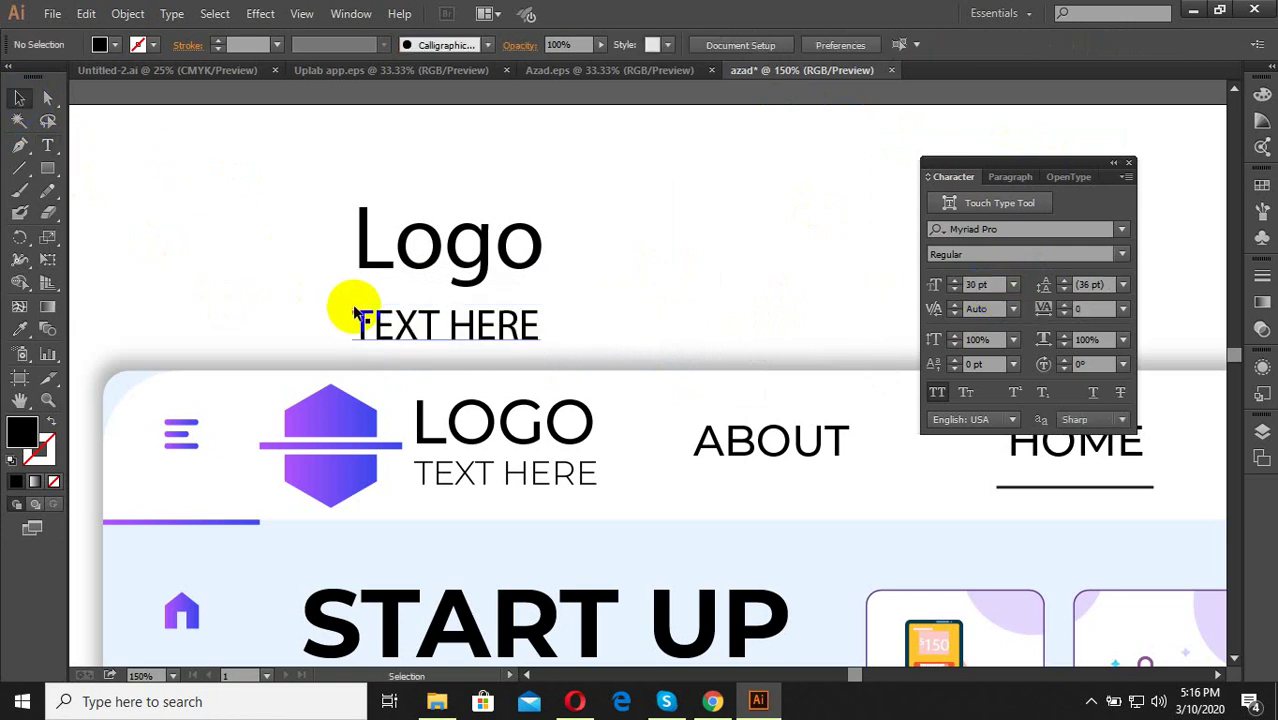
{"action": "scroll", "coordinate": [354, 305], "scroll_direction": "up", "scroll_amount": 1}
{"action": "scroll", "coordinate": [388, 309], "scroll_direction": "up", "scroll_amount": 1}
{"action": "left_click_drag", "start_coordinate": [380, 335], "coordinate": [381, 297]}
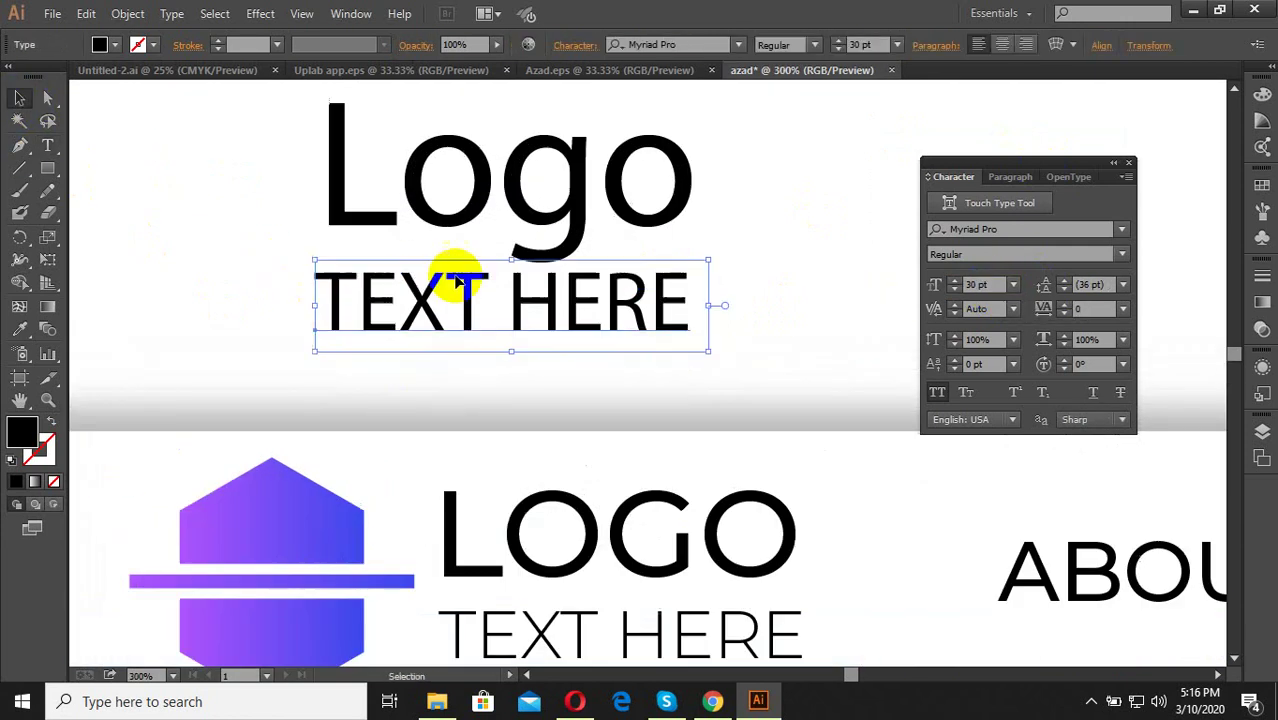
{"action": "left_click_drag", "start_coordinate": [580, 315], "coordinate": [670, 333]}
{"action": "key", "text": "ctrl+1"}
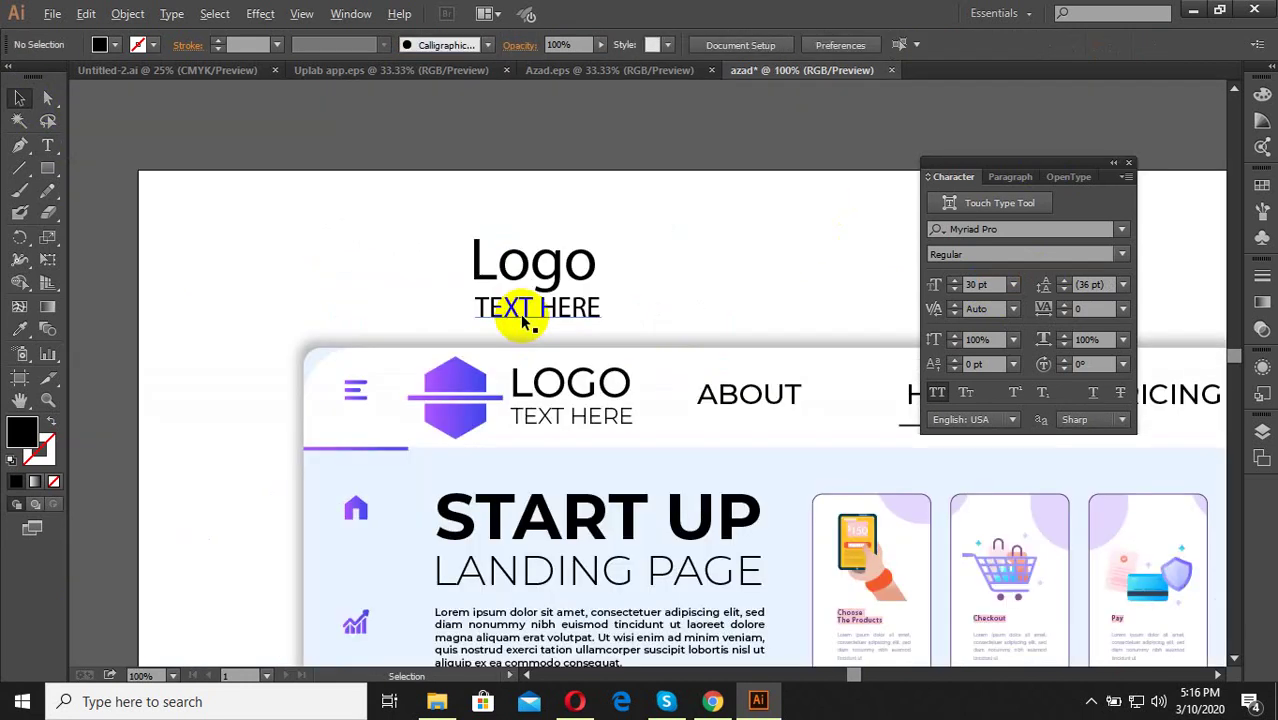
{"action": "left_click_drag", "start_coordinate": [718, 270], "coordinate": [538, 243]}
Draw a black shape over the hexagon's upper-left quarter with the Pen tool and select it.
{"action": "scroll", "coordinate": [692, 419], "scroll_direction": "down", "scroll_amount": 3}
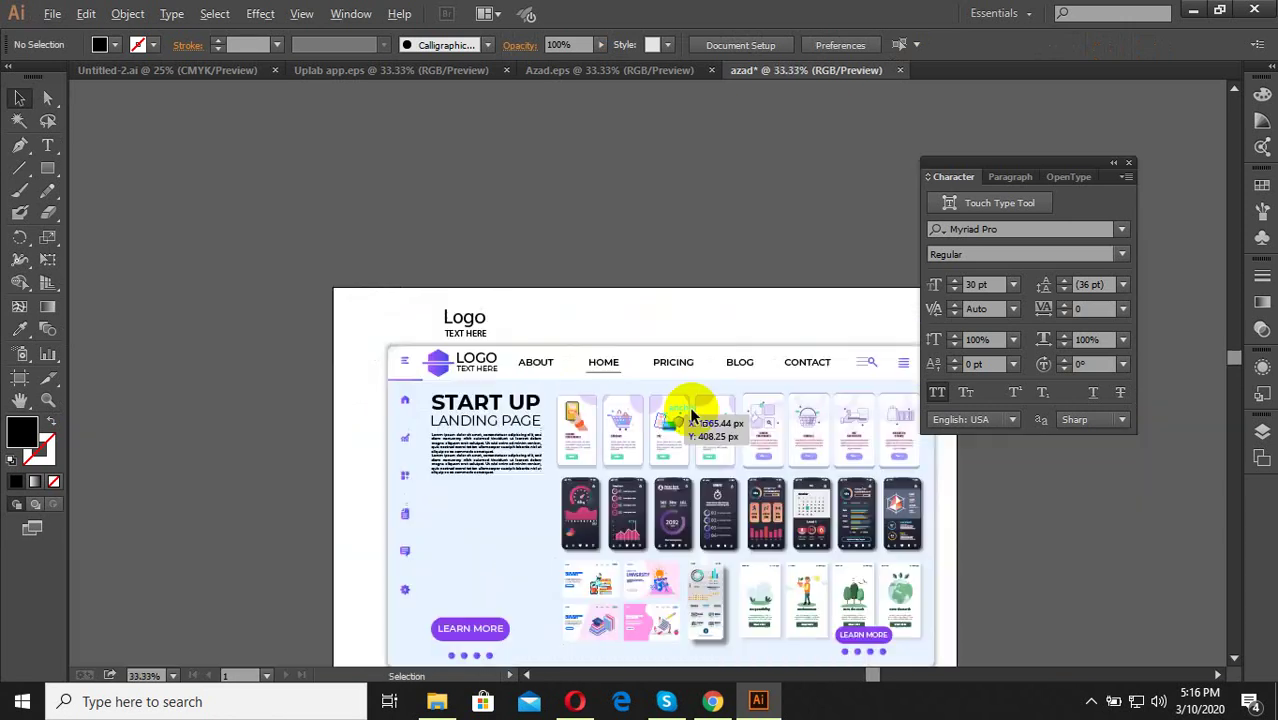
{"action": "scroll", "coordinate": [378, 352], "scroll_direction": "up", "scroll_amount": 3}
{"action": "scroll", "coordinate": [378, 352], "scroll_direction": "up", "scroll_amount": 2}
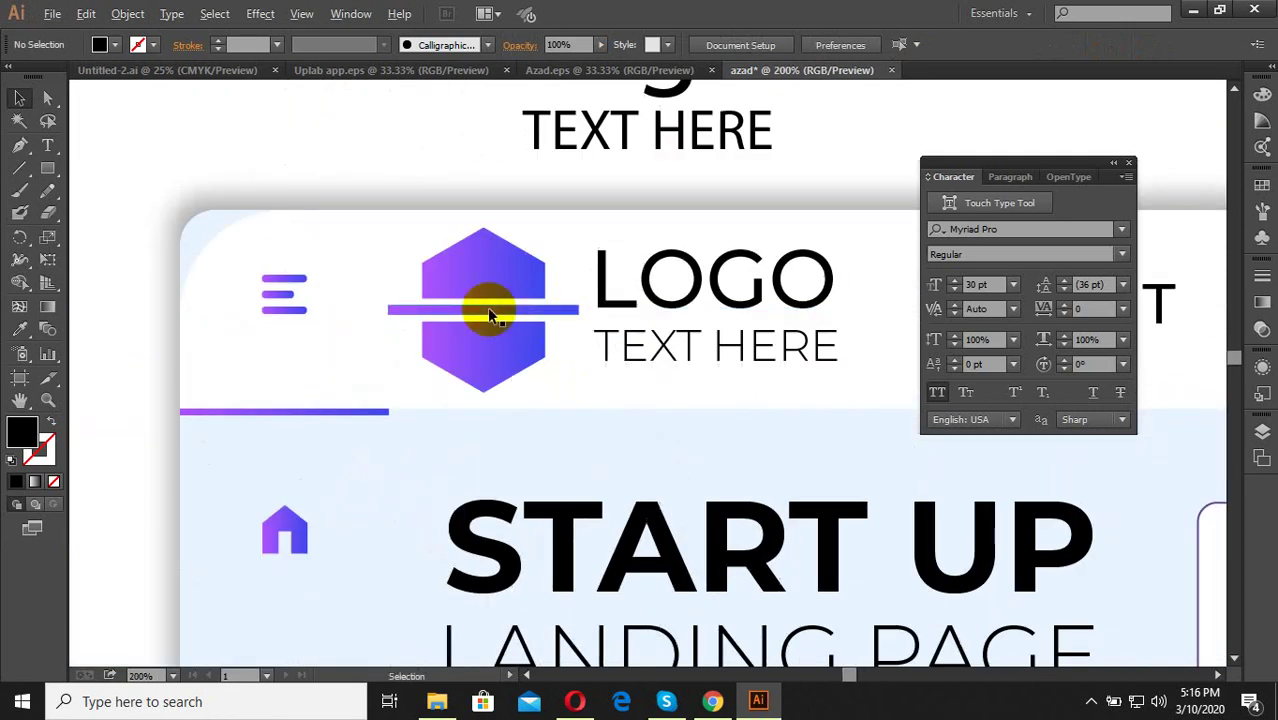
{"action": "scroll", "coordinate": [485, 305], "scroll_direction": "up", "scroll_amount": 1}
{"action": "left_click", "coordinate": [24, 147]}
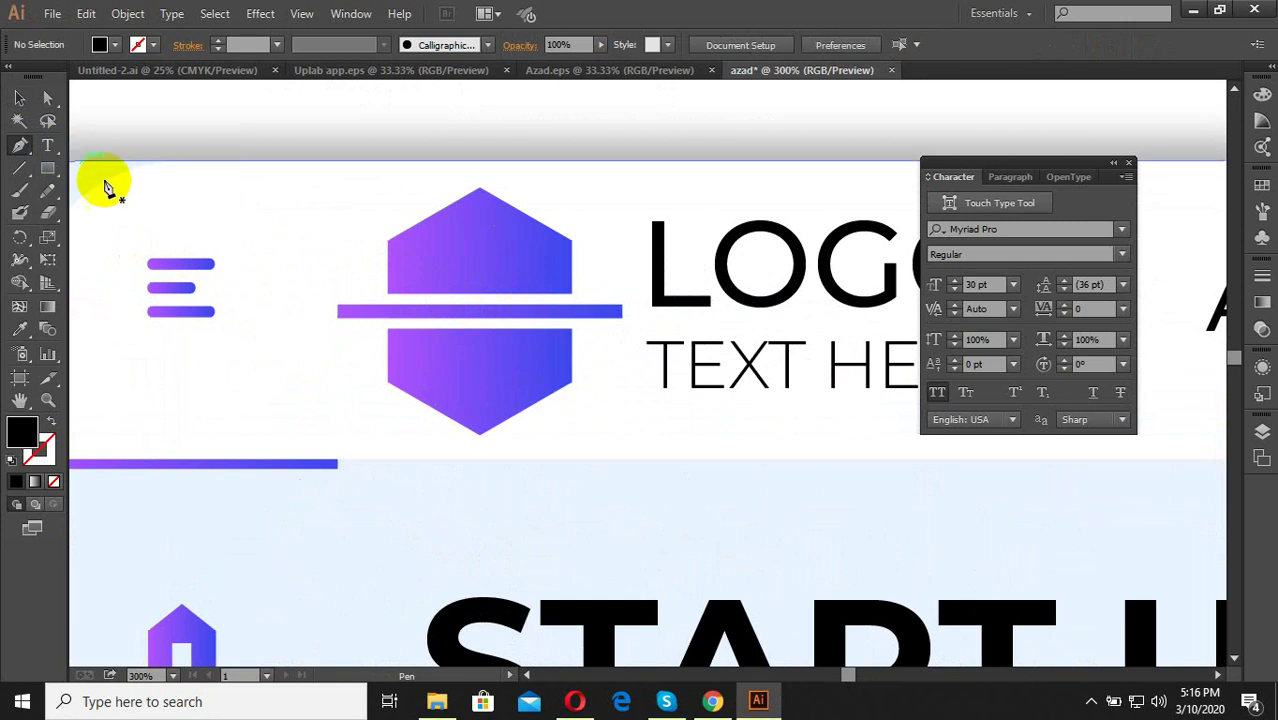
{"action": "scroll", "coordinate": [351, 285], "scroll_direction": "down", "scroll_amount": 2}
{"action": "scroll", "coordinate": [352, 322], "scroll_direction": "up", "scroll_amount": 2}
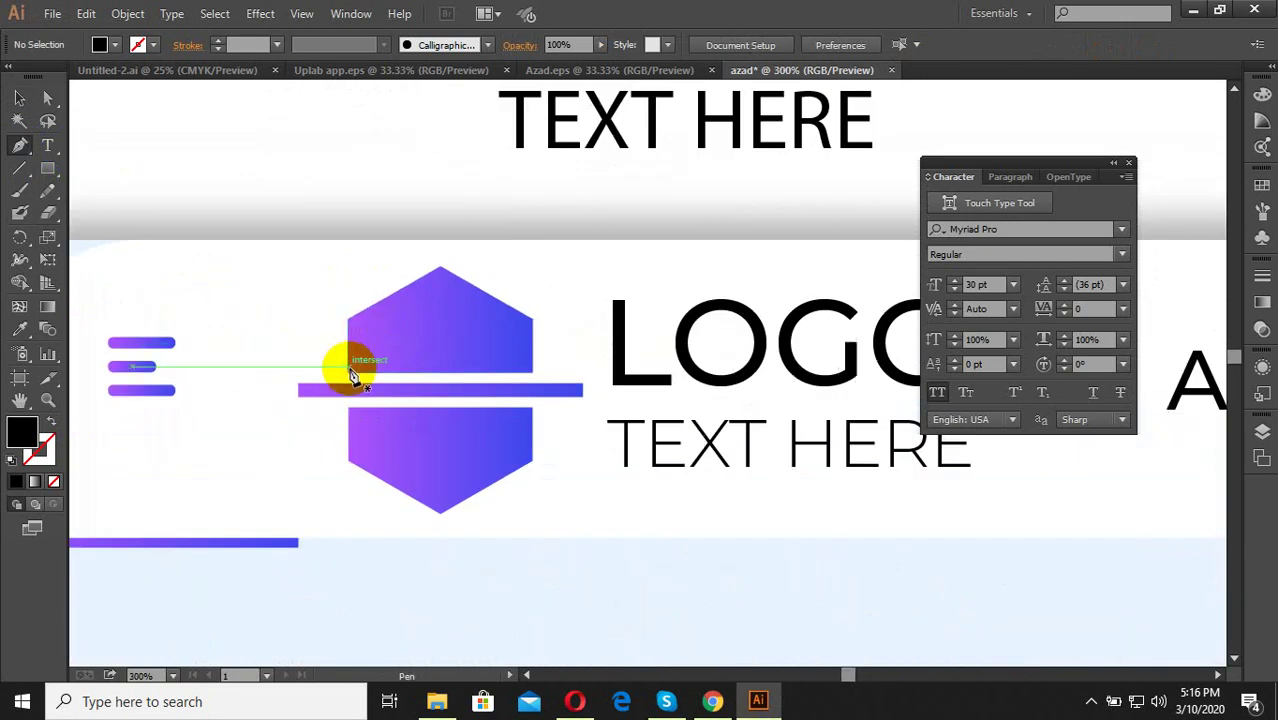
{"action": "left_click", "coordinate": [348, 369]}
{"action": "left_click", "coordinate": [348, 320]}
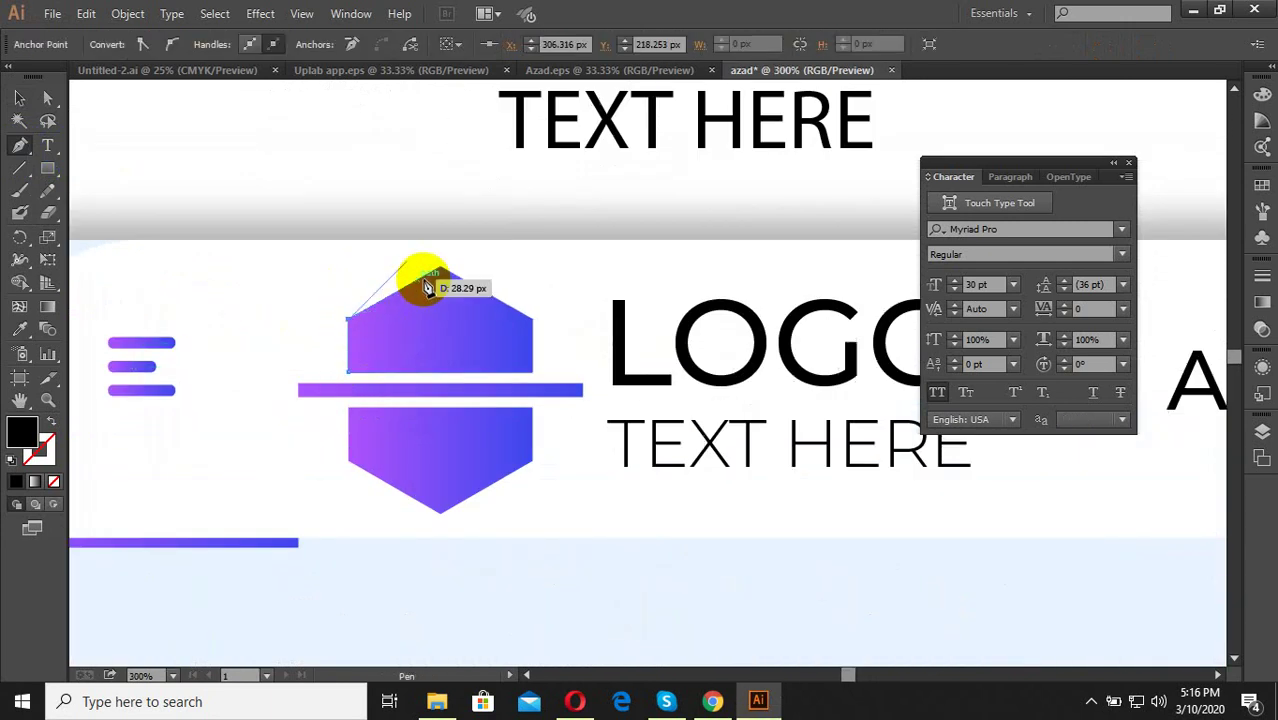
{"action": "left_click_drag", "start_coordinate": [438, 270], "coordinate": [425, 323]}
{"action": "left_click", "coordinate": [440, 370]}
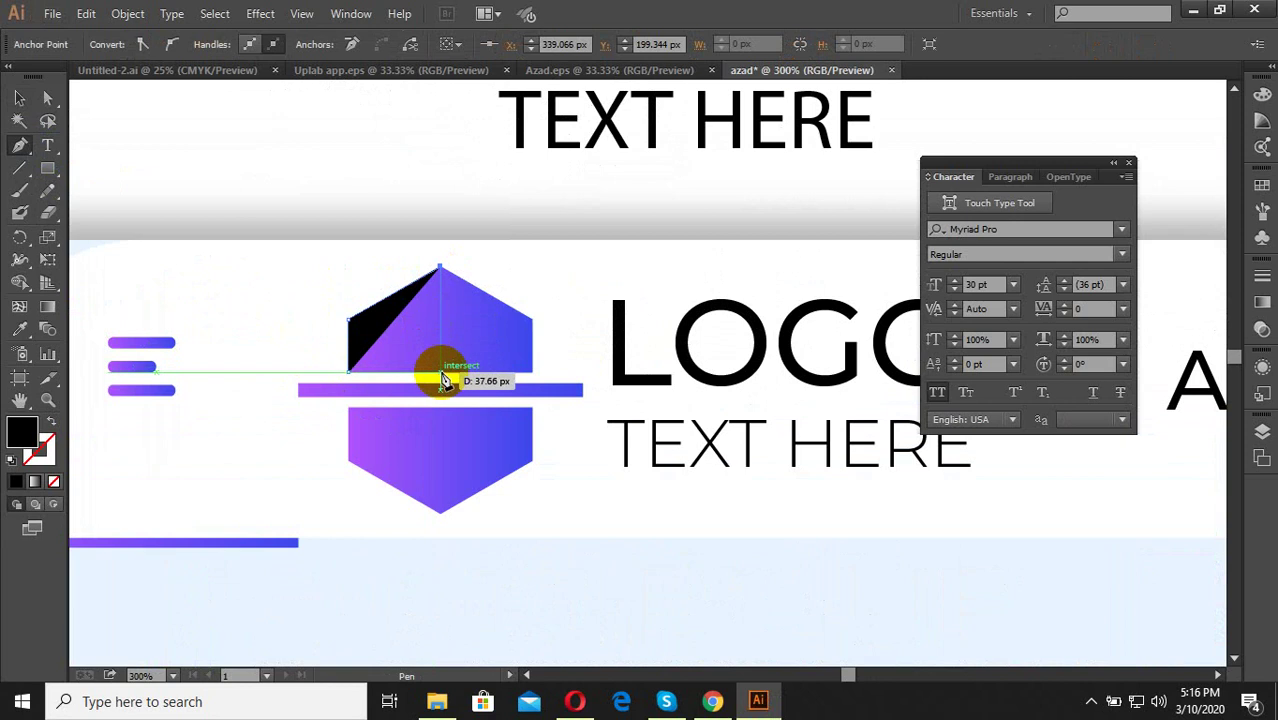
{"action": "left_click", "coordinate": [341, 366]}
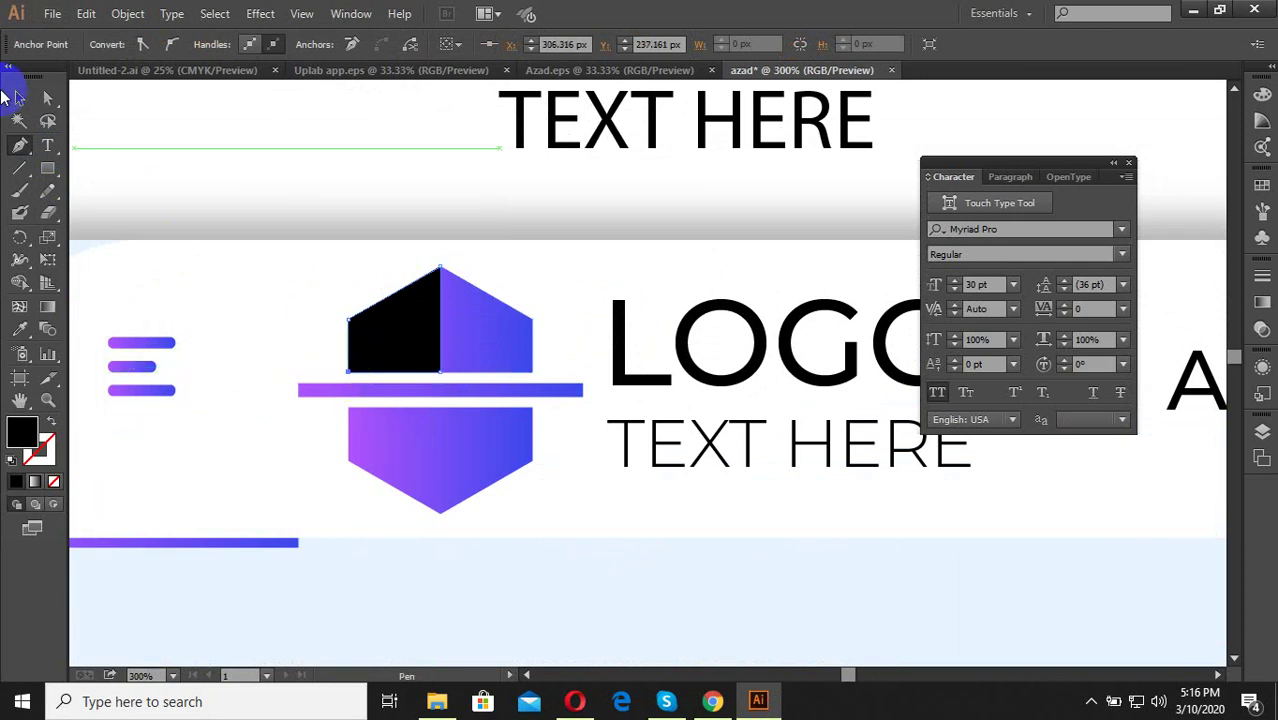
{"action": "left_click", "coordinate": [345, 319]}
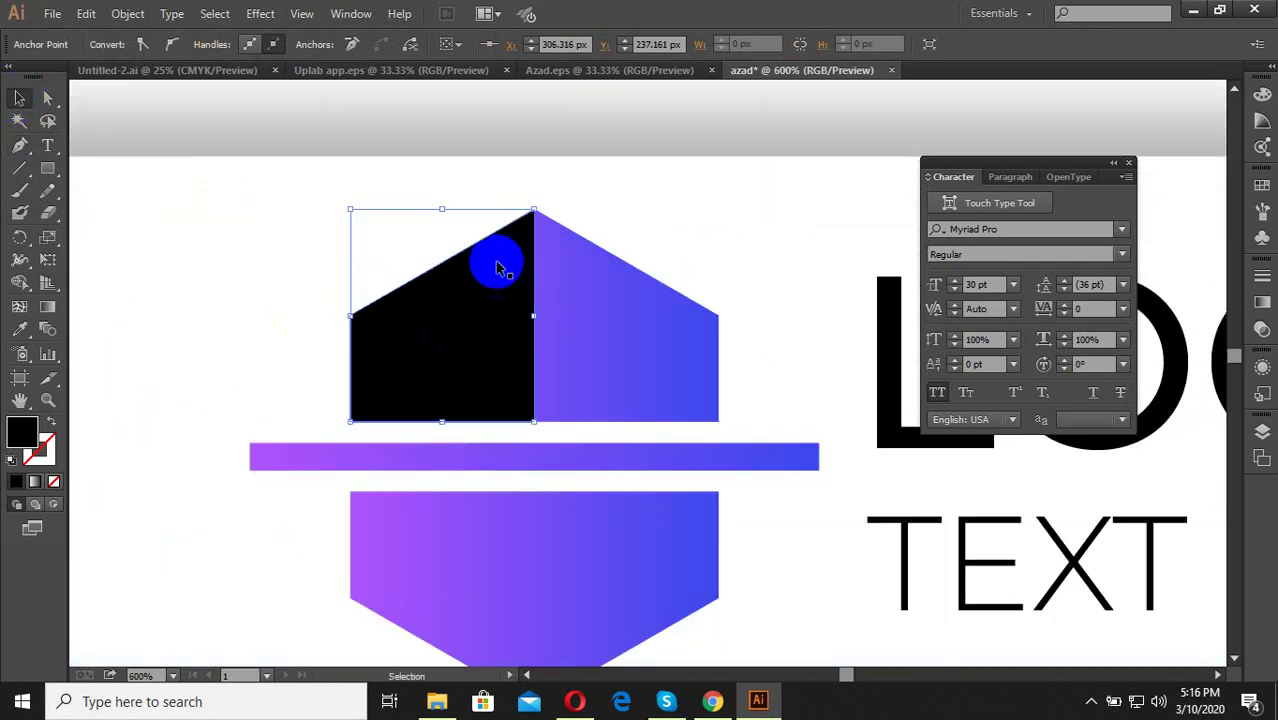
Make a first vertical reflected copy of the black shape, then undo the accidental move.
{"action": "left_click_drag", "start_coordinate": [20, 236], "coordinate": [100, 271]}
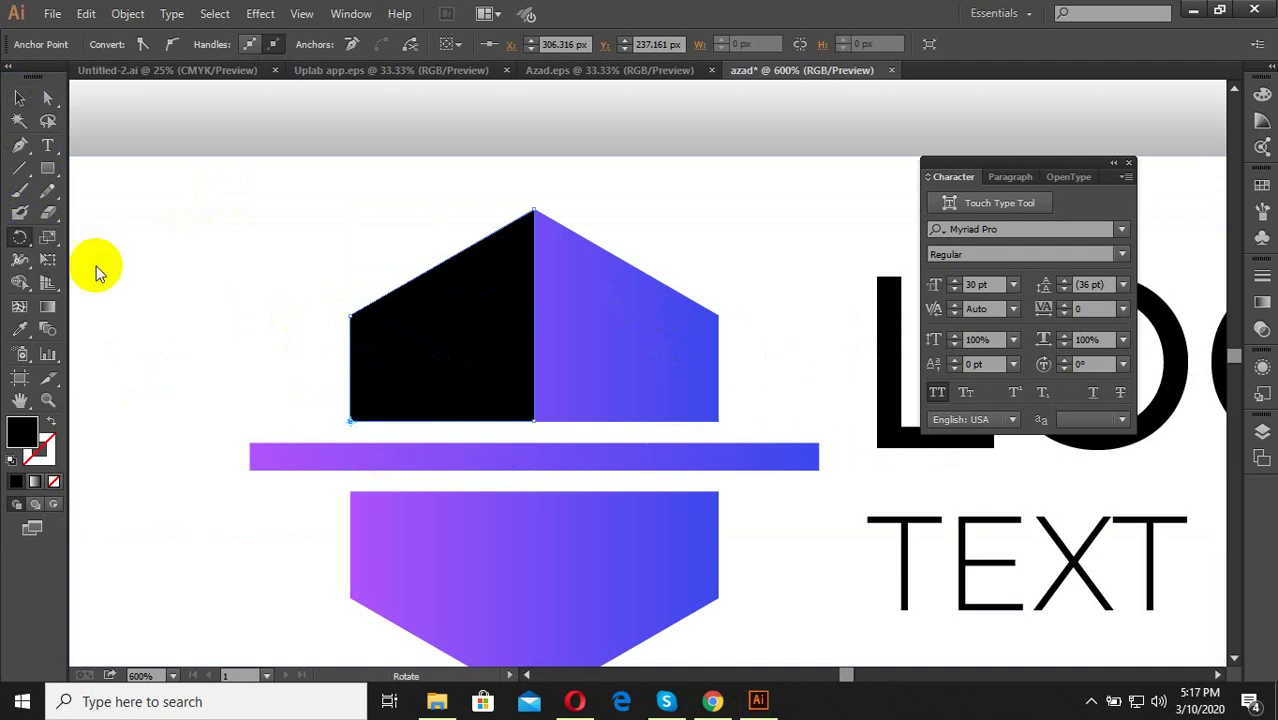
{"action": "double_click", "coordinate": [21, 238]}
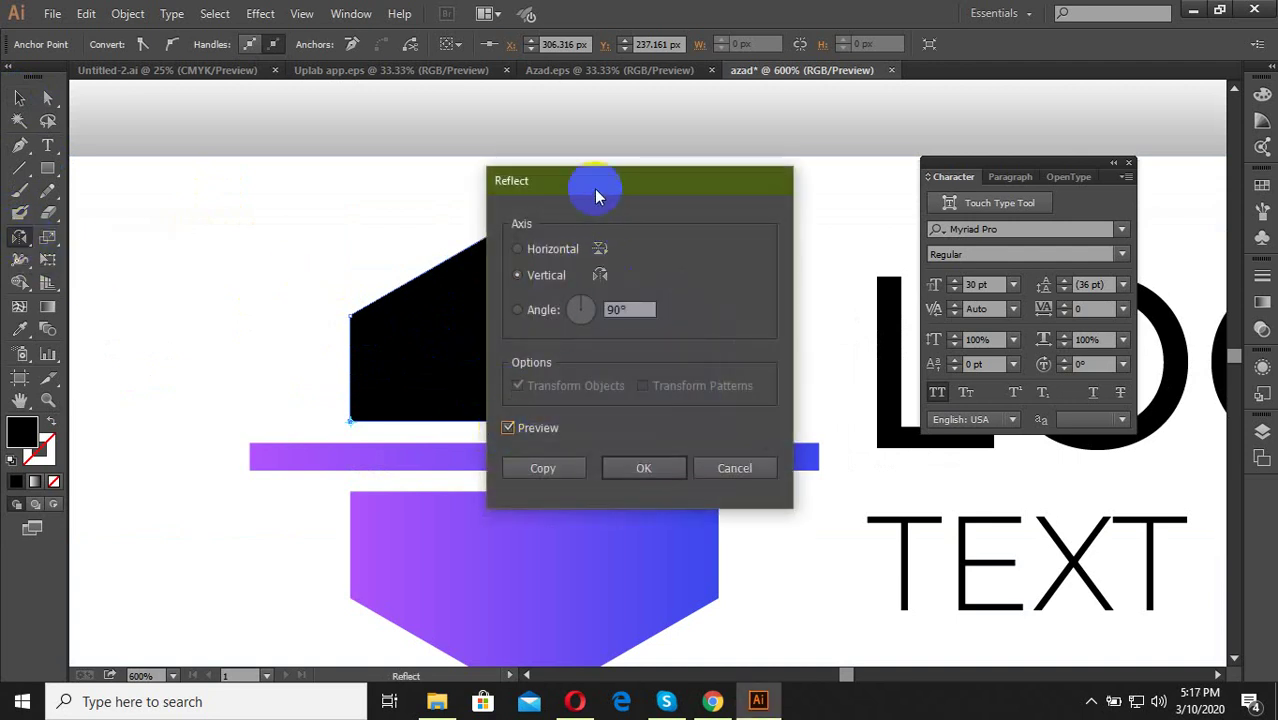
{"action": "left_click_drag", "start_coordinate": [595, 188], "coordinate": [780, 158]}
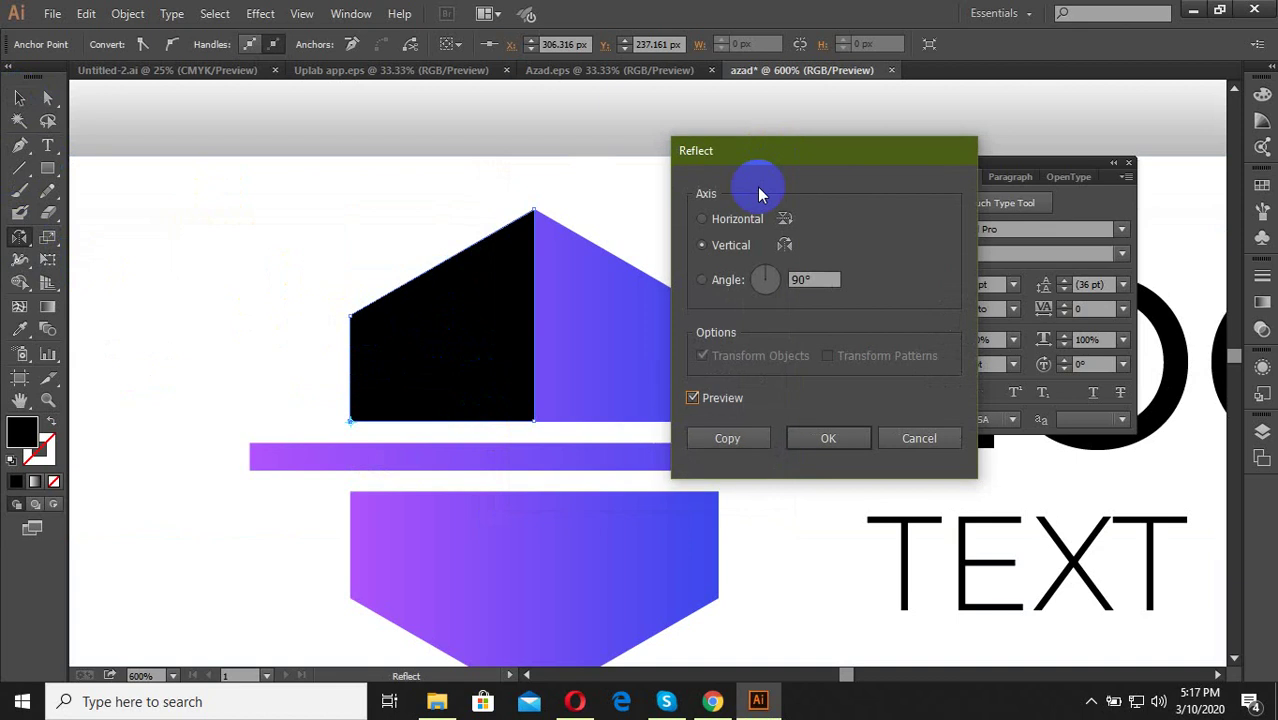
{"action": "left_click", "coordinate": [731, 438]}
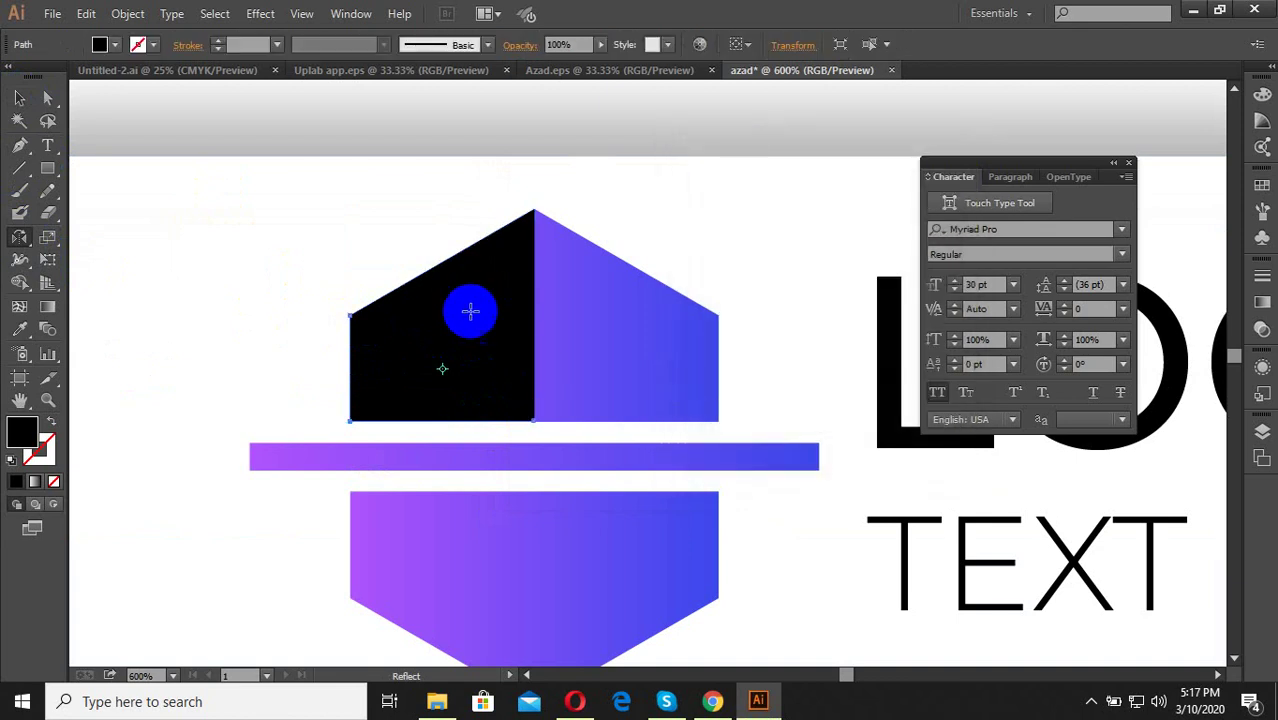
{"action": "left_click", "coordinate": [19, 98]}
{"action": "left_click", "coordinate": [458, 362]}
{"action": "left_click_drag", "start_coordinate": [458, 362], "coordinate": [747, 380]}
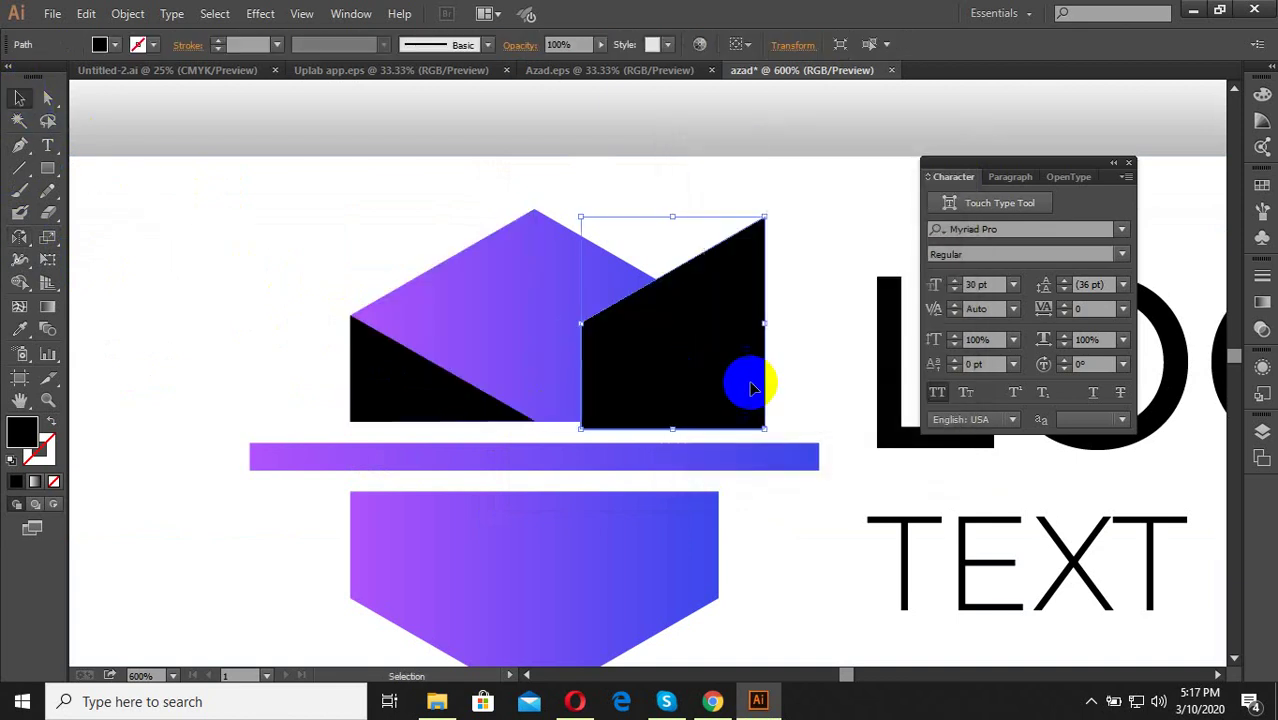
{"action": "key", "text": "a"}
{"action": "key", "text": "ctrl+z"}
{"action": "key", "text": "v"}
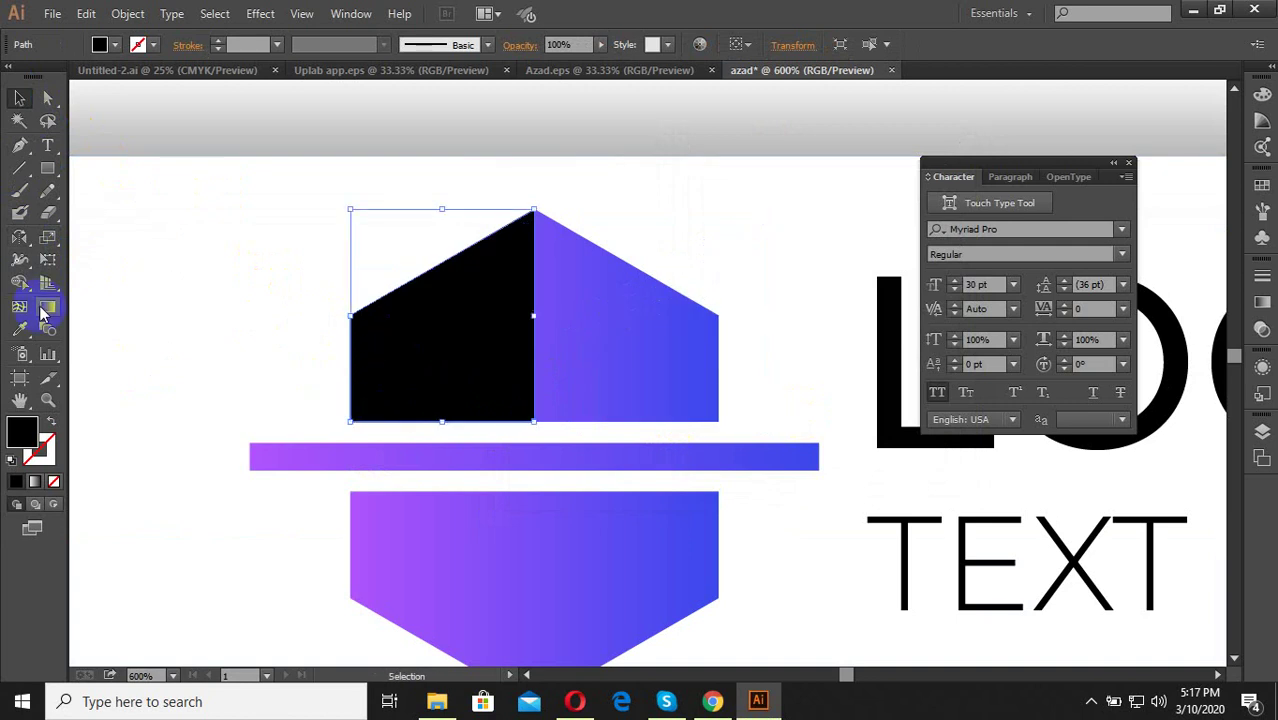
Reflect a copy of the black half on the vertical axis and drag it over the purple right half.
{"action": "left_click", "coordinate": [19, 236]}
{"action": "left_click", "coordinate": [442, 316], "text": "alt"}
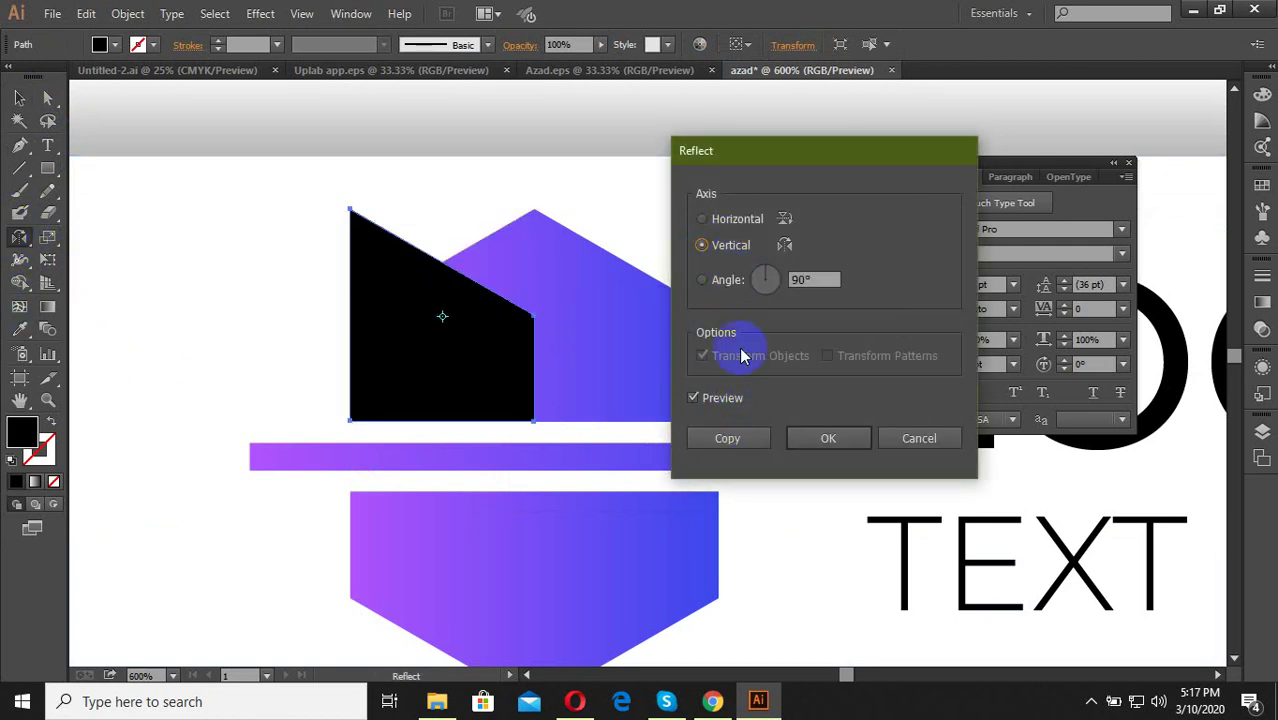
{"action": "left_click", "coordinate": [703, 220]}
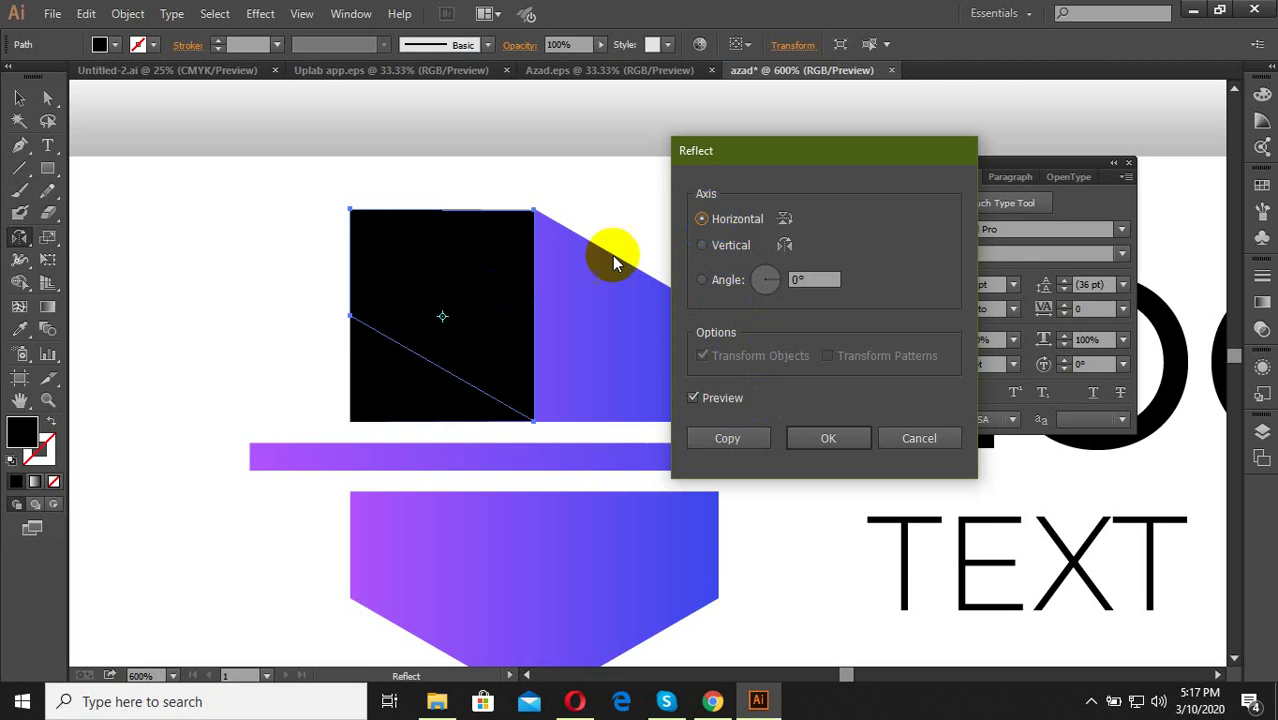
{"action": "left_click", "coordinate": [702, 246]}
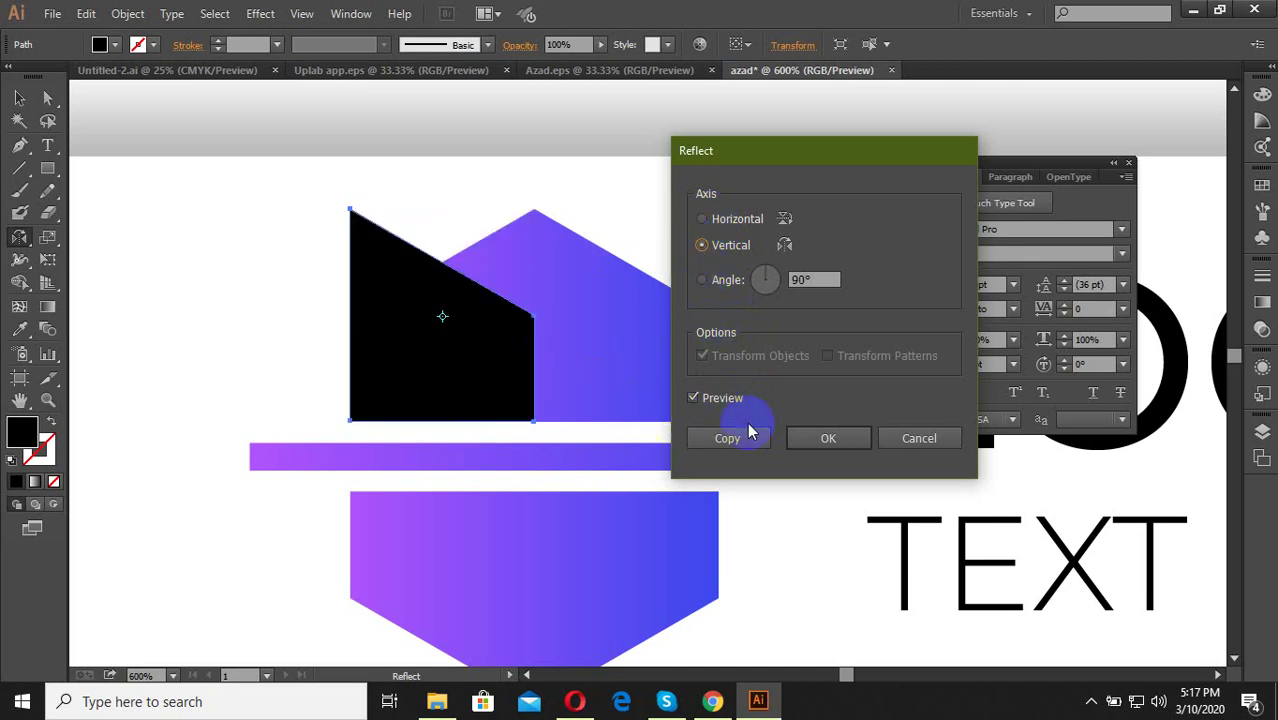
{"action": "left_click", "coordinate": [727, 438]}
{"action": "left_click", "coordinate": [19, 97]}
{"action": "left_click", "coordinate": [466, 370]}
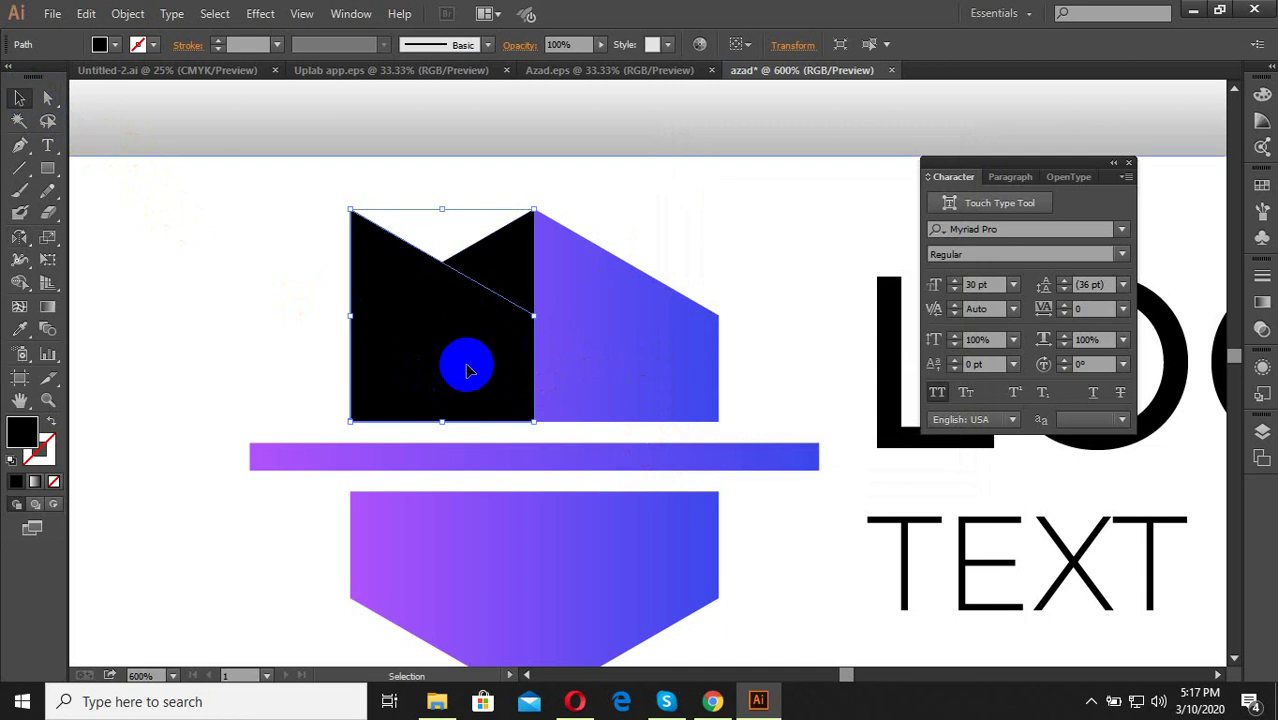
{"action": "left_click_drag", "start_coordinate": [466, 370], "coordinate": [660, 360]}
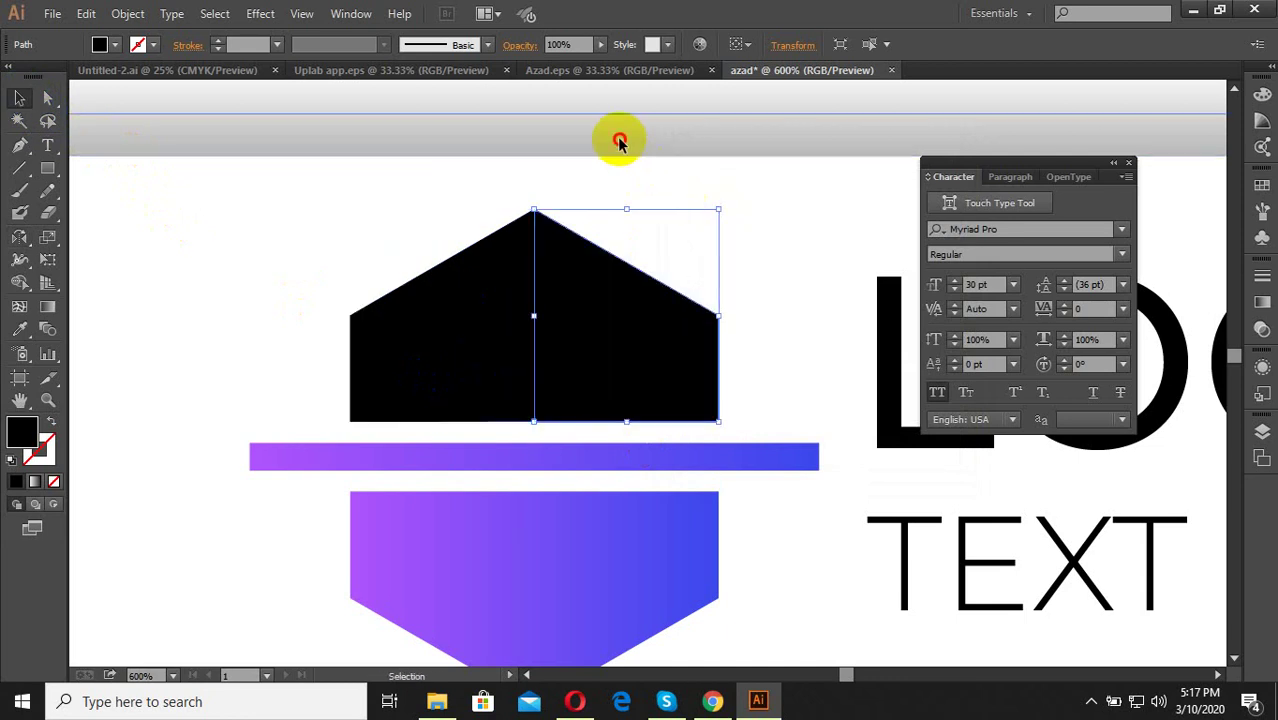
{"action": "key", "text": "ctrl+minus"}
Draw a black rectangle covering the gradient bar.
{"action": "left_click", "coordinate": [475, 378]}
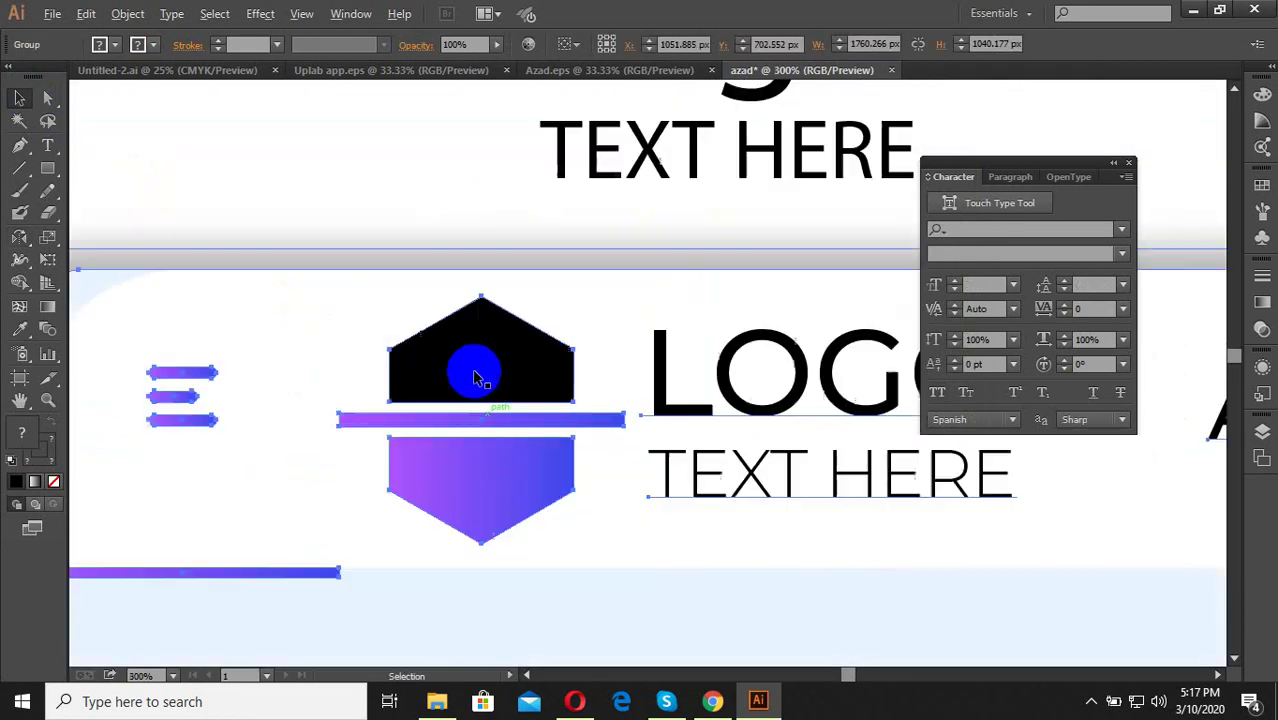
{"action": "left_click", "coordinate": [370, 279]}
{"action": "scroll", "coordinate": [364, 484], "scroll_direction": "up", "scroll_amount": 2}
{"action": "left_click", "coordinate": [47, 168]}
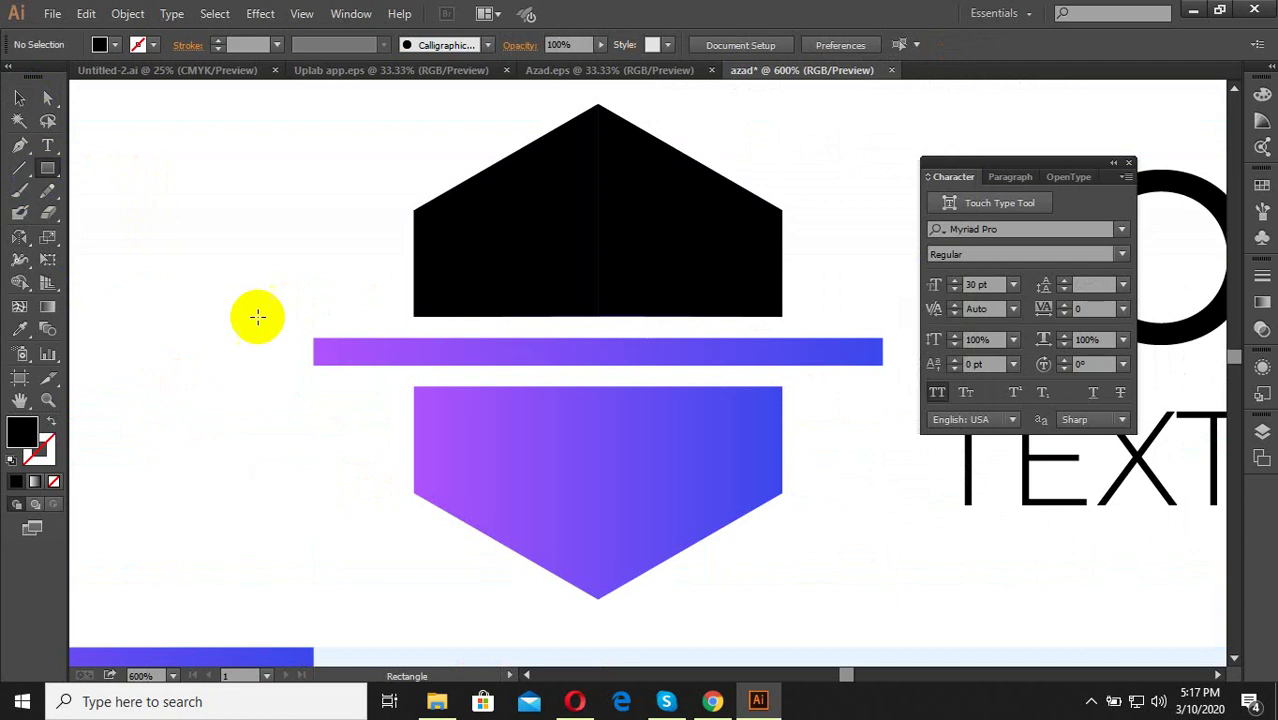
{"action": "left_click_drag", "start_coordinate": [314, 337], "coordinate": [881, 366]}
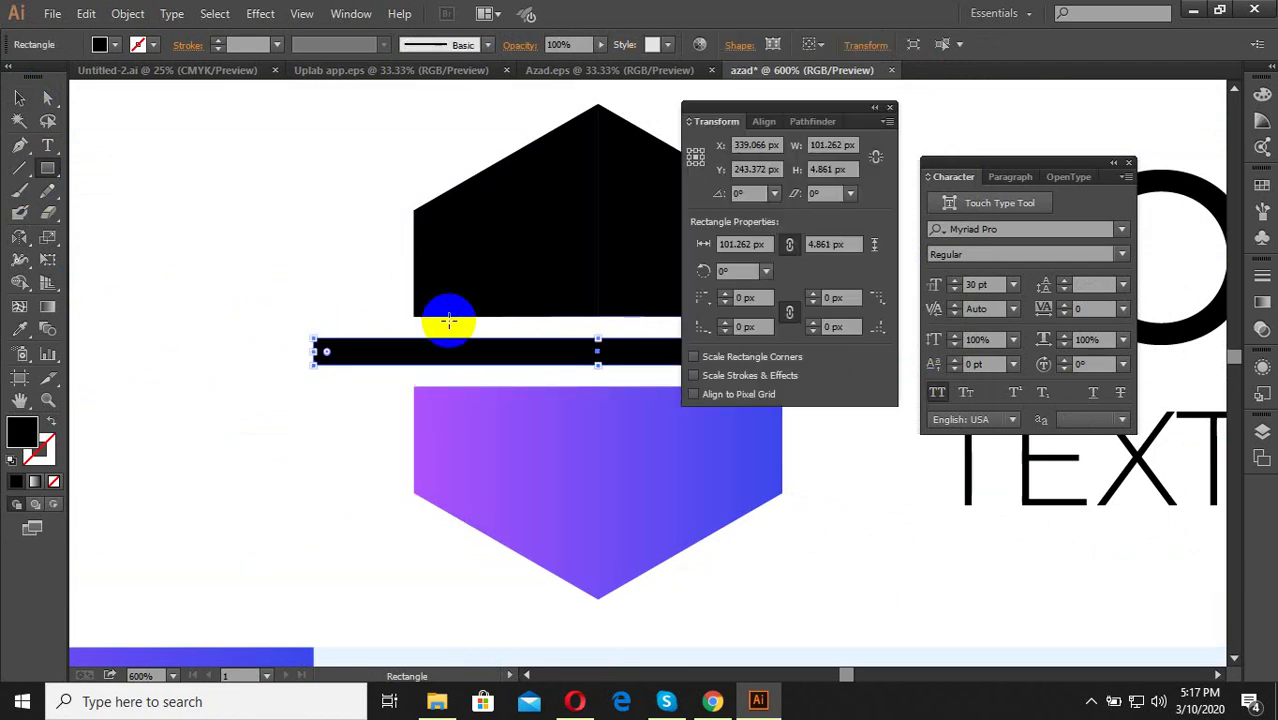
Select the left and right black roof halves together.
{"action": "left_click", "coordinate": [22, 96]}
{"action": "left_click", "coordinate": [599, 282], "text": "shift"}
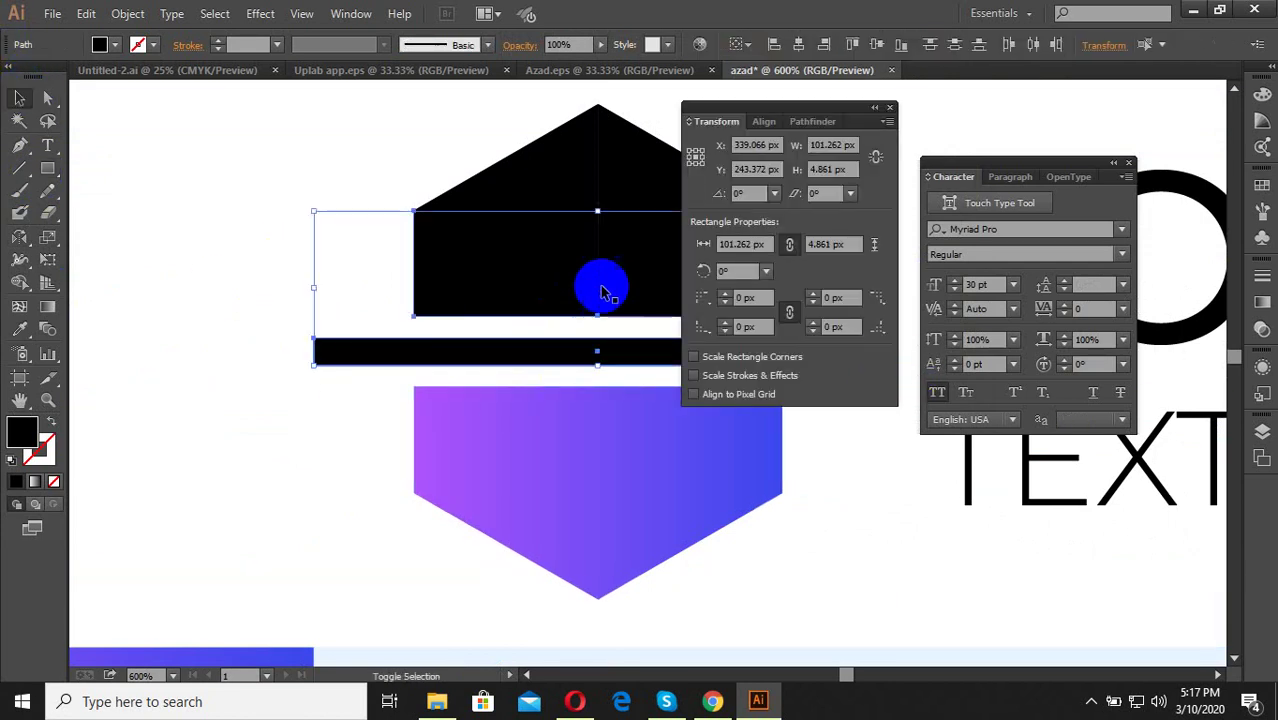
{"action": "left_click", "coordinate": [330, 418]}
{"action": "left_click", "coordinate": [467, 266], "text": "shift"}
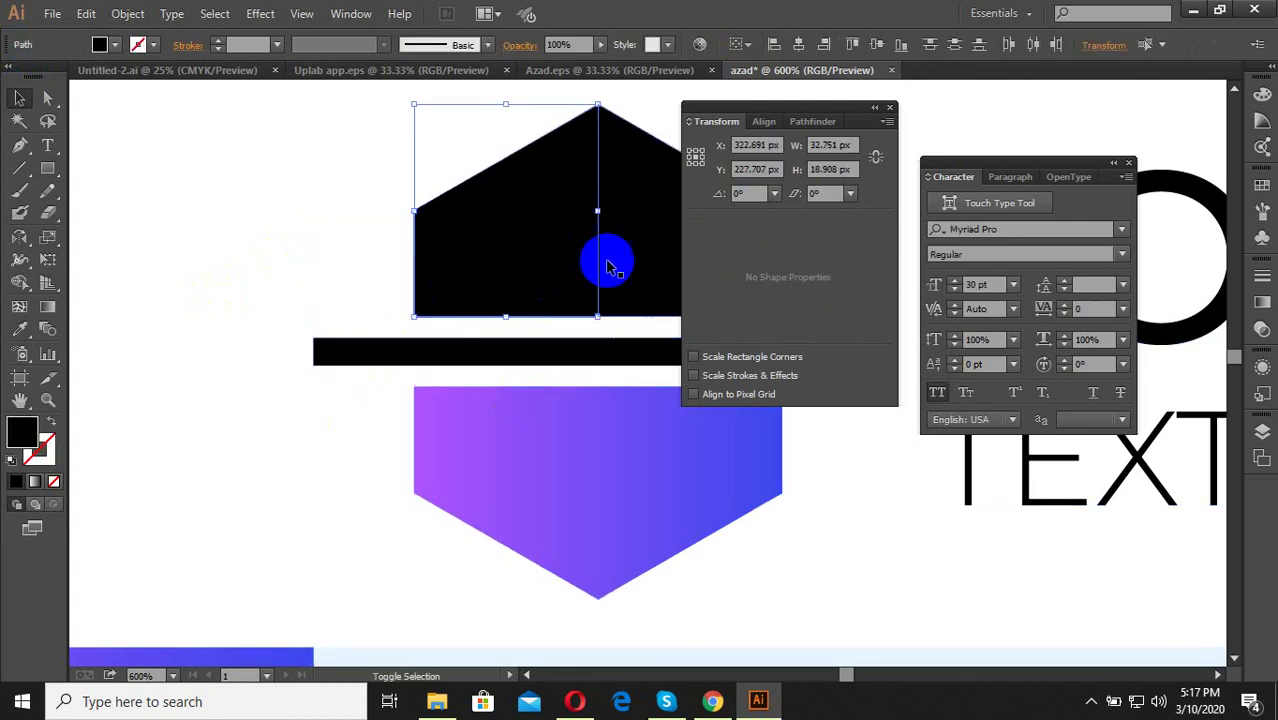
{"action": "left_click", "coordinate": [615, 265], "text": "shift"}
{"action": "scroll", "coordinate": [412, 371], "scroll_direction": "down", "scroll_amount": 1}
{"action": "scroll", "coordinate": [562, 277], "scroll_direction": "up", "scroll_amount": 2}
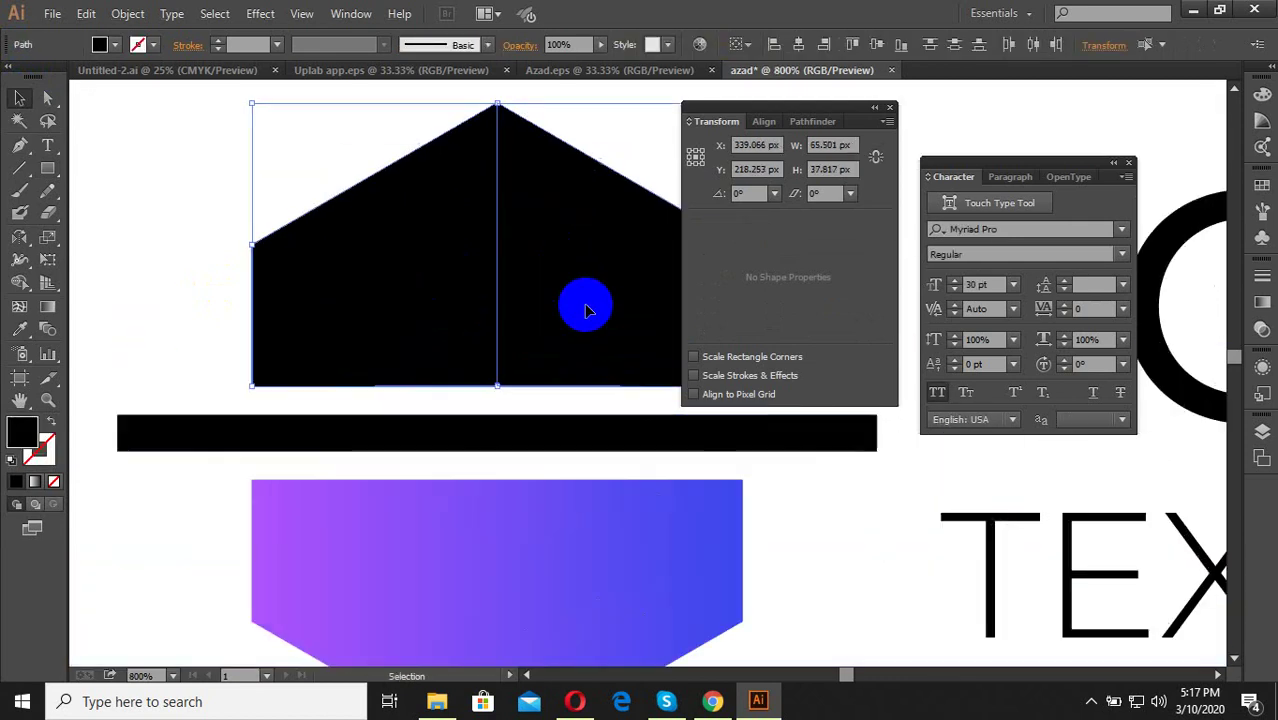
Apply Pathfinder's Unite to the two roof halves, then select everything.
{"action": "left_click", "coordinate": [812, 121]}
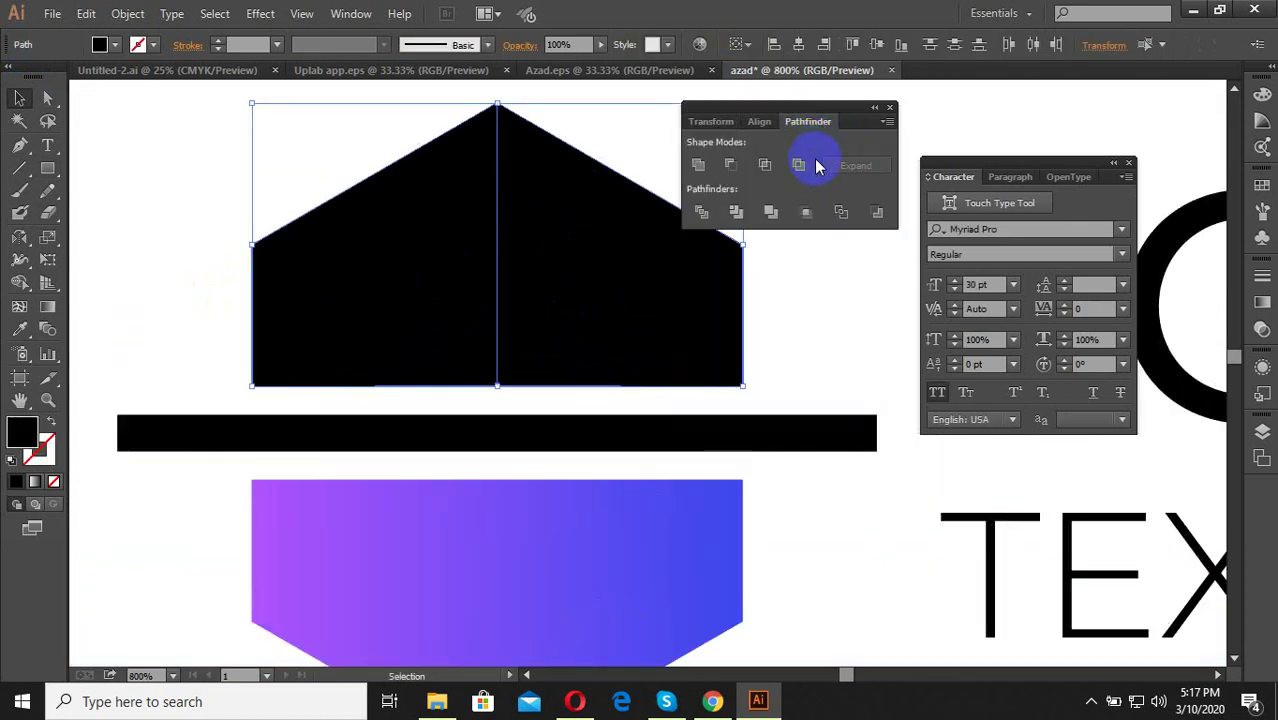
{"action": "left_click", "coordinate": [351, 14]}
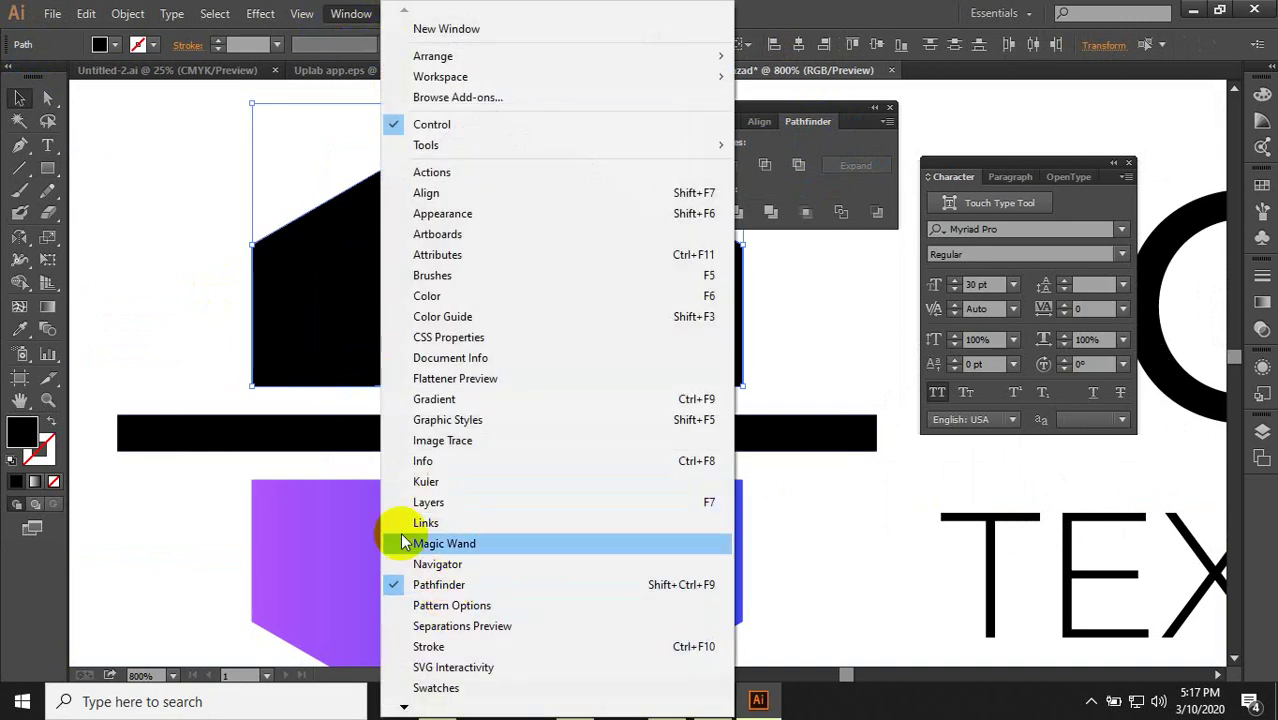
{"action": "left_click", "coordinate": [805, 200]}
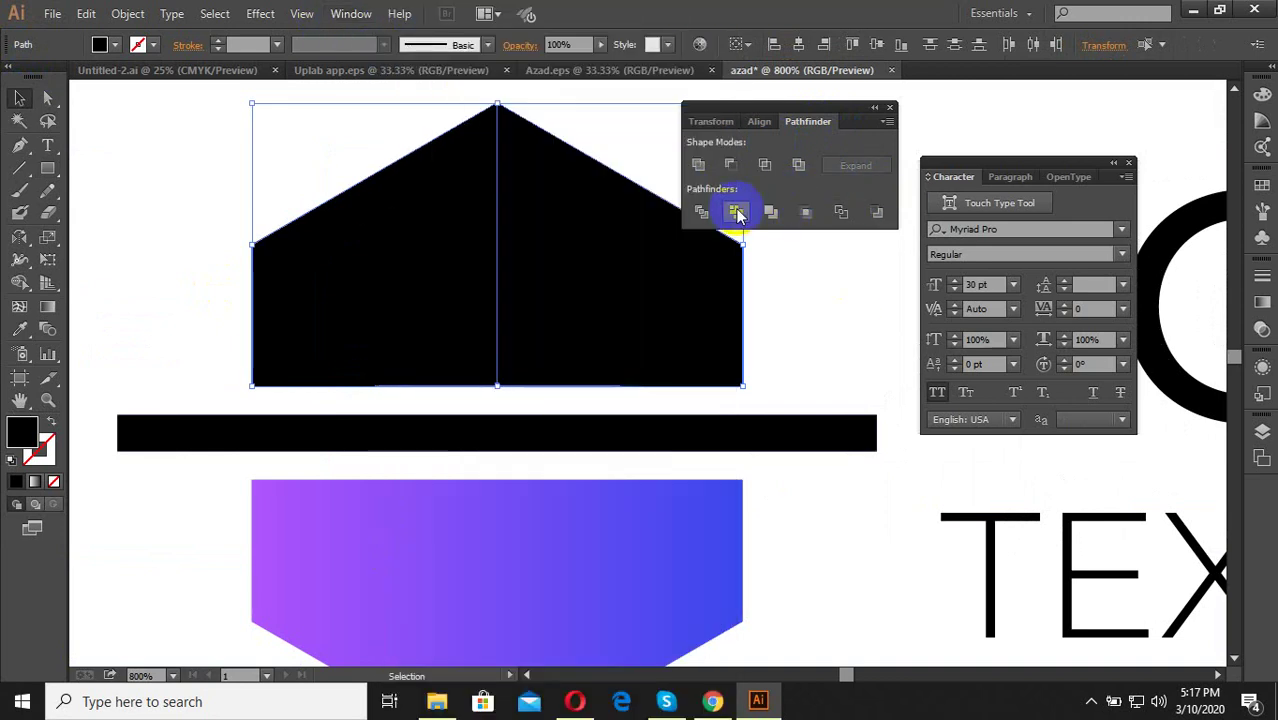
{"action": "left_click", "coordinate": [699, 164]}
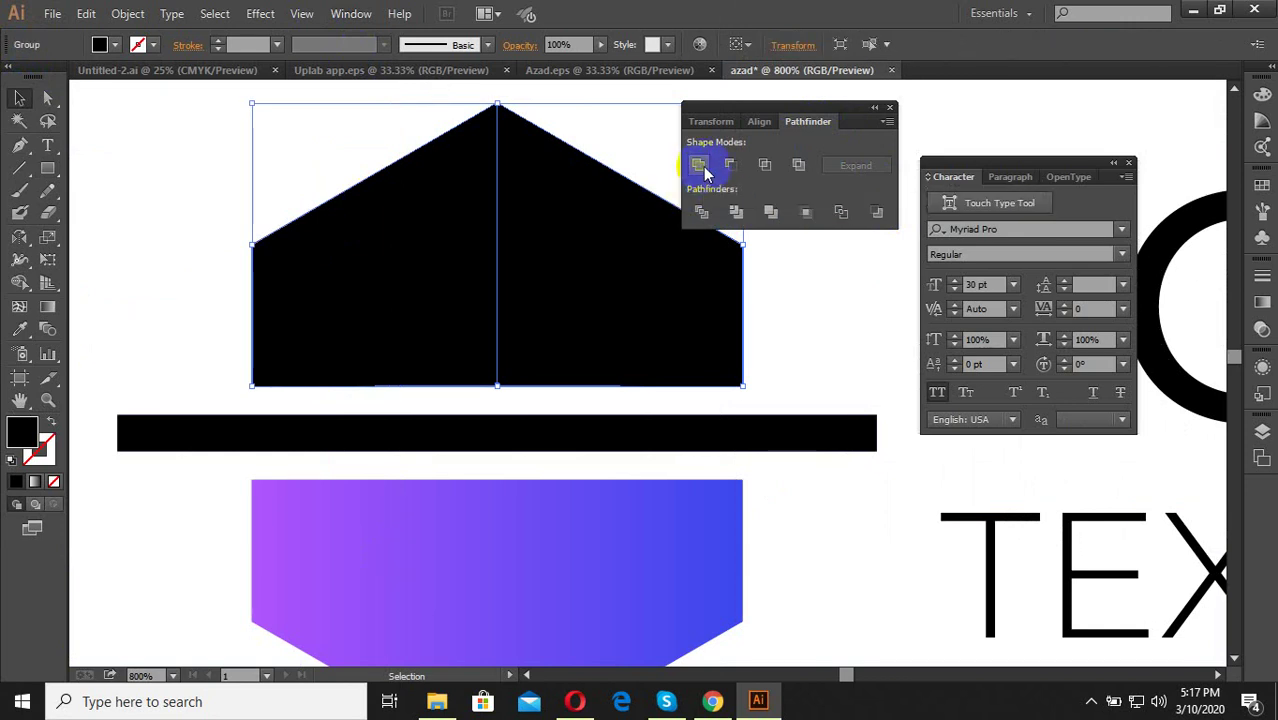
{"action": "key", "text": "ctrl+a"}
{"action": "scroll", "coordinate": [553, 233], "scroll_direction": "down", "scroll_amount": 1}
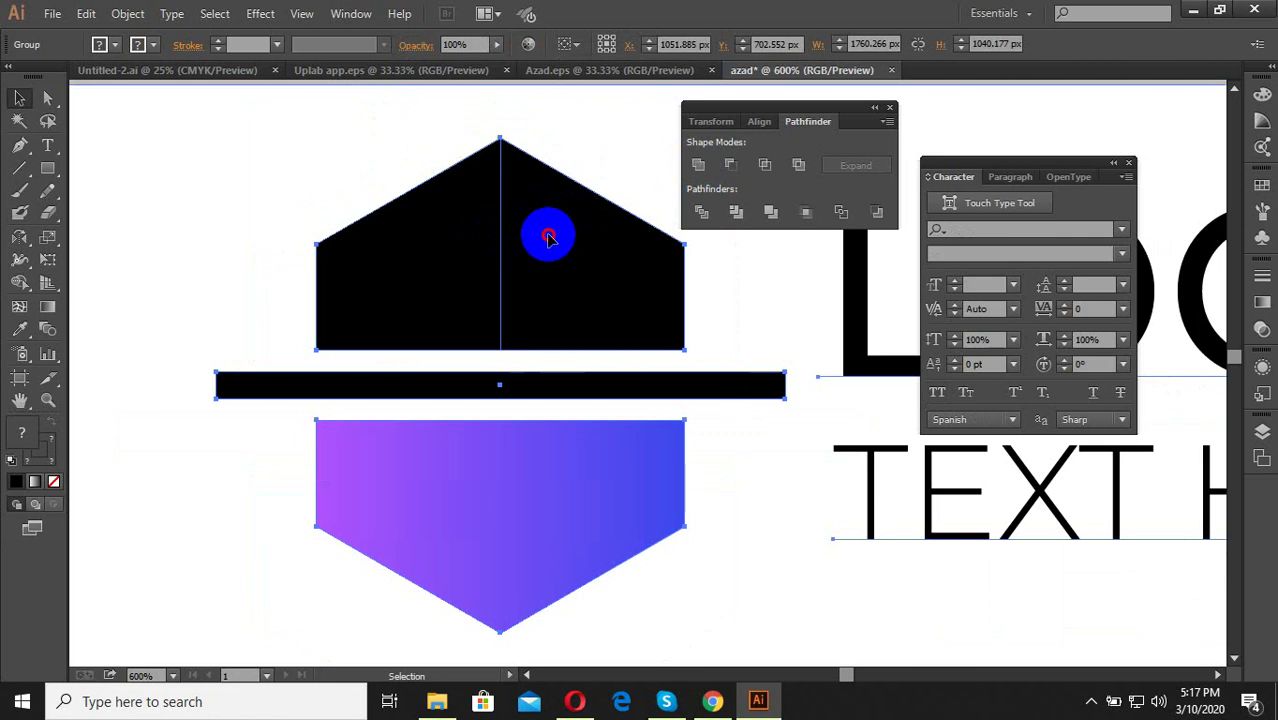
Reflect a copy of the top shape on the horizontal axis and drag it down over the lower shape.
{"action": "left_click", "coordinate": [551, 337]}
{"action": "scroll", "coordinate": [553, 343], "scroll_direction": "down", "scroll_amount": 1}
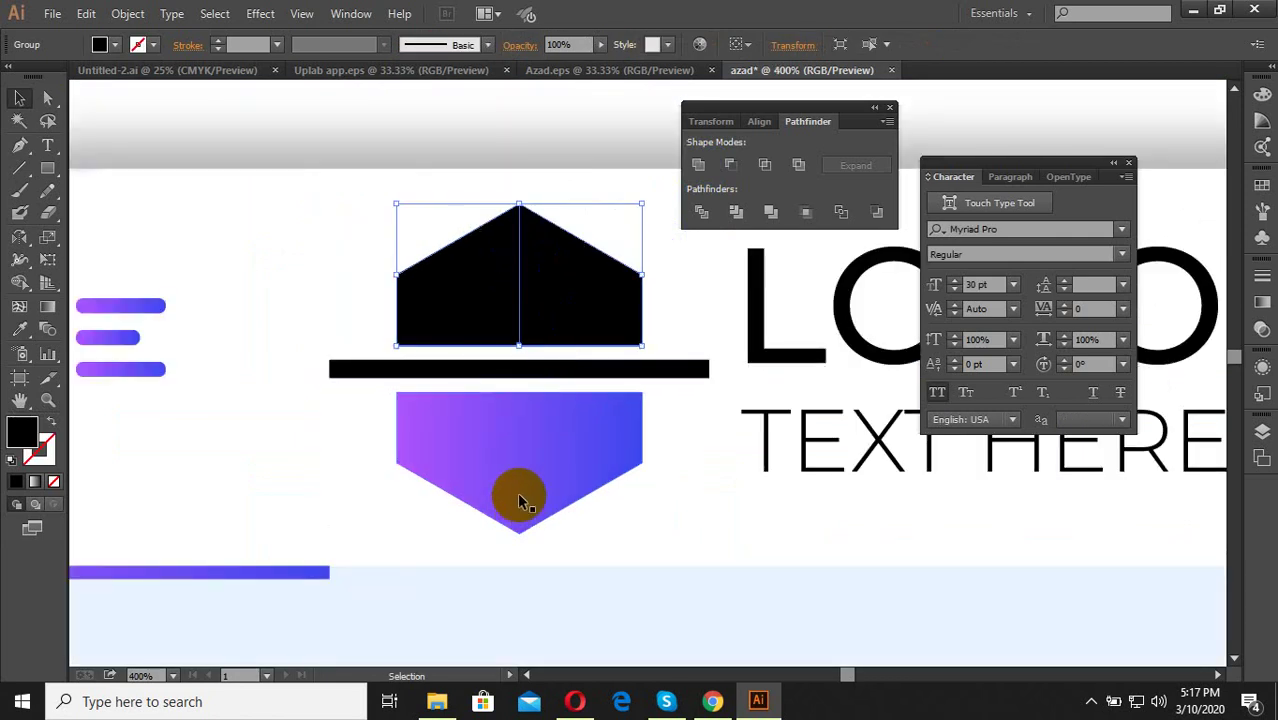
{"action": "double_click", "coordinate": [19, 240]}
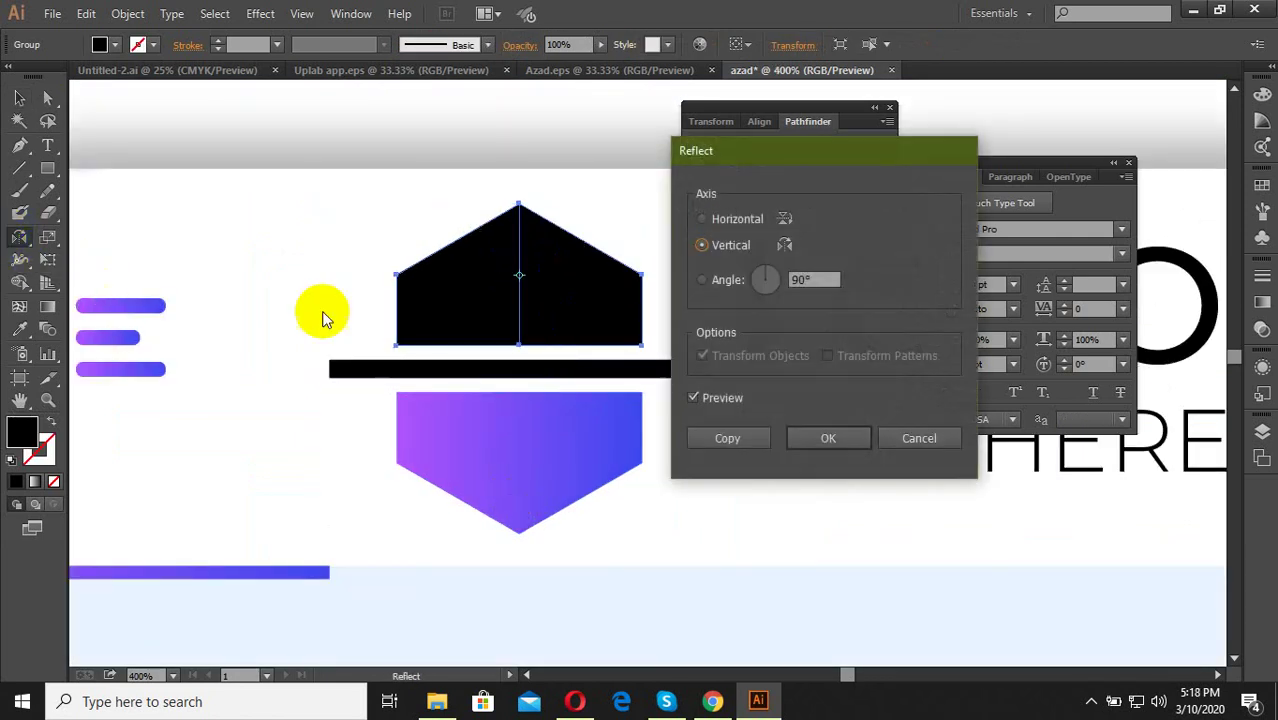
{"action": "left_click", "coordinate": [722, 219]}
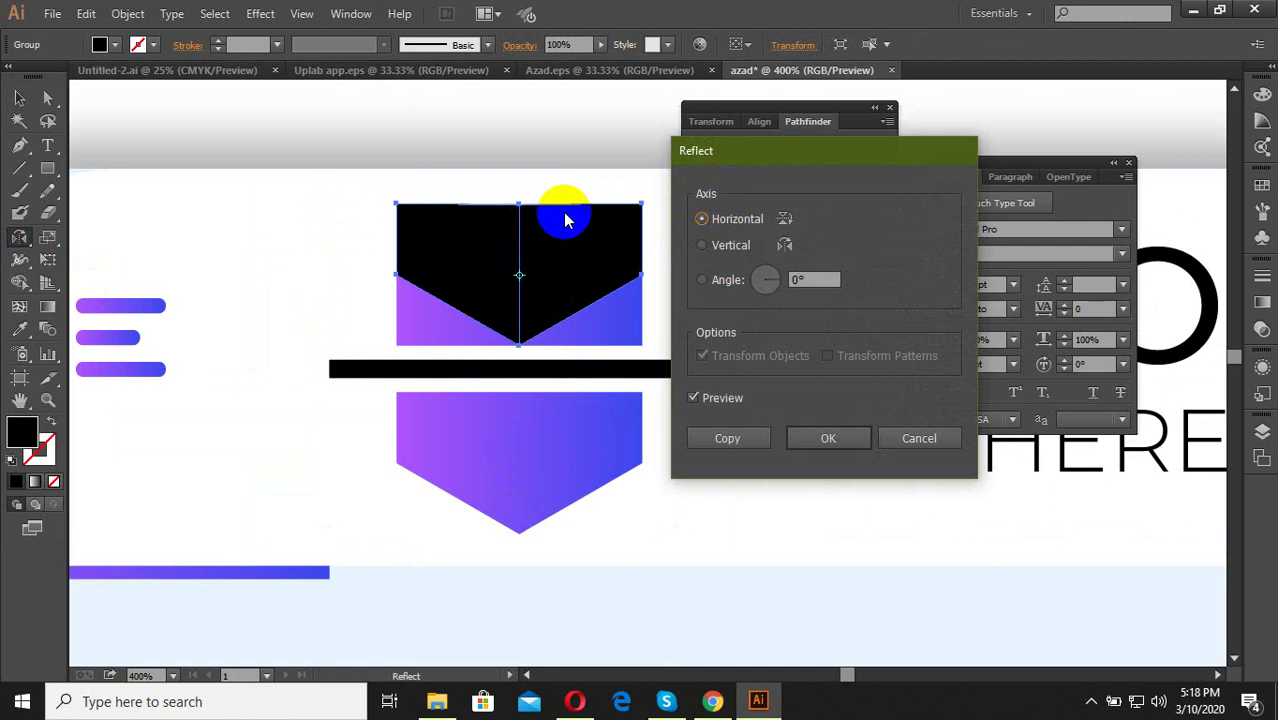
{"action": "left_click", "coordinate": [727, 440]}
{"action": "left_click", "coordinate": [519, 263]}
{"action": "left_click", "coordinate": [19, 97]}
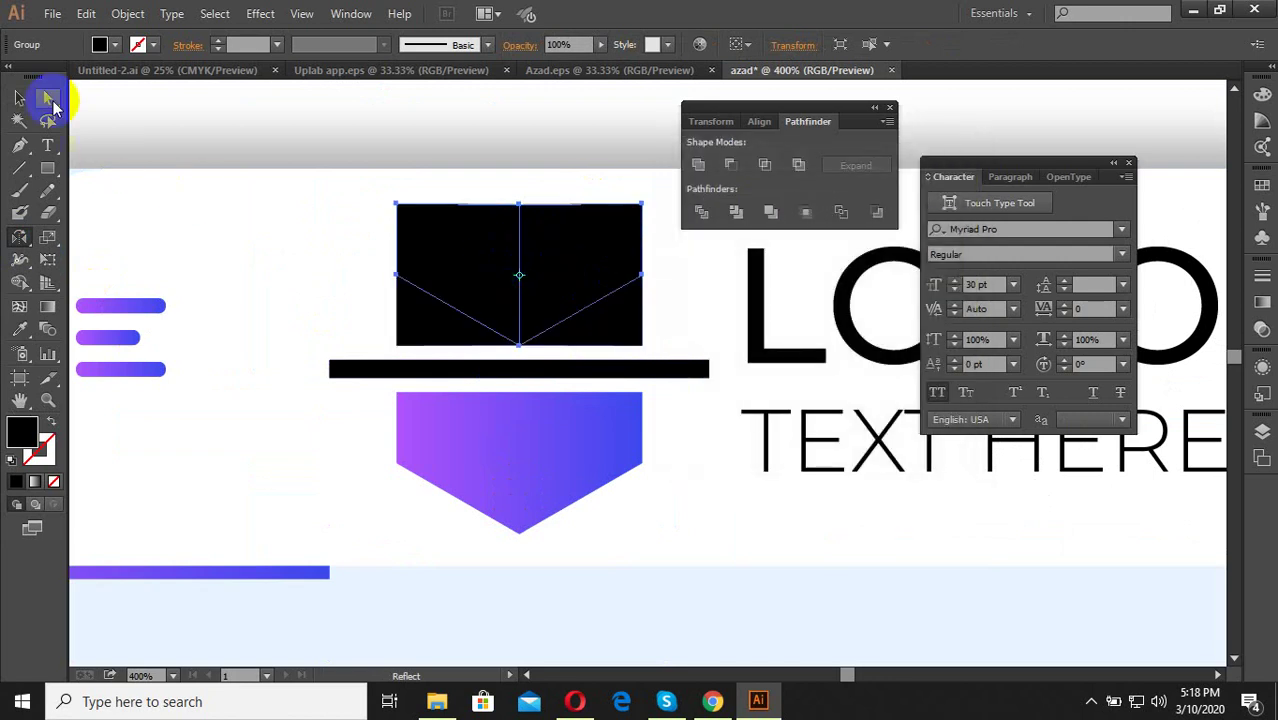
{"action": "left_click", "coordinate": [575, 268]}
{"action": "left_click_drag", "start_coordinate": [575, 268], "coordinate": [564, 448]}
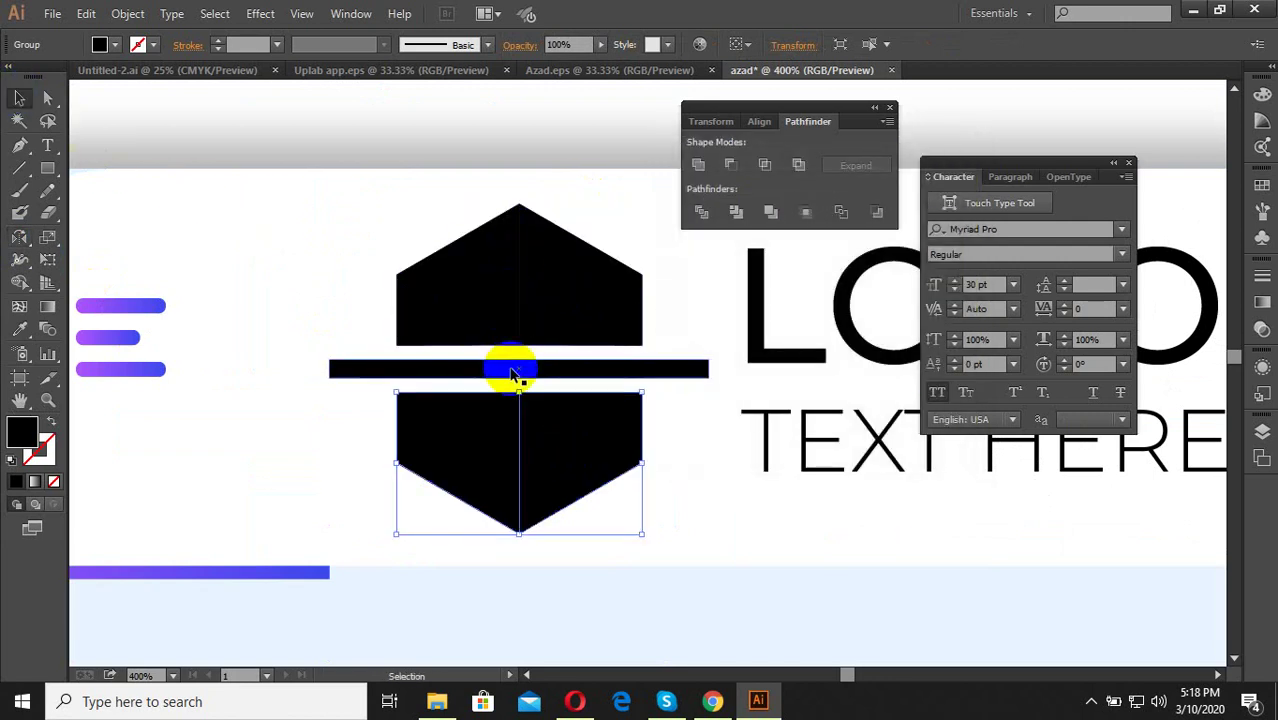
Select the bar and both black halves and move them left of the mockup.
{"action": "left_click", "coordinate": [508, 368], "text": "shift"}
{"action": "left_click", "coordinate": [499, 408], "text": "shift"}
{"action": "left_click", "coordinate": [515, 305], "text": "shift"}
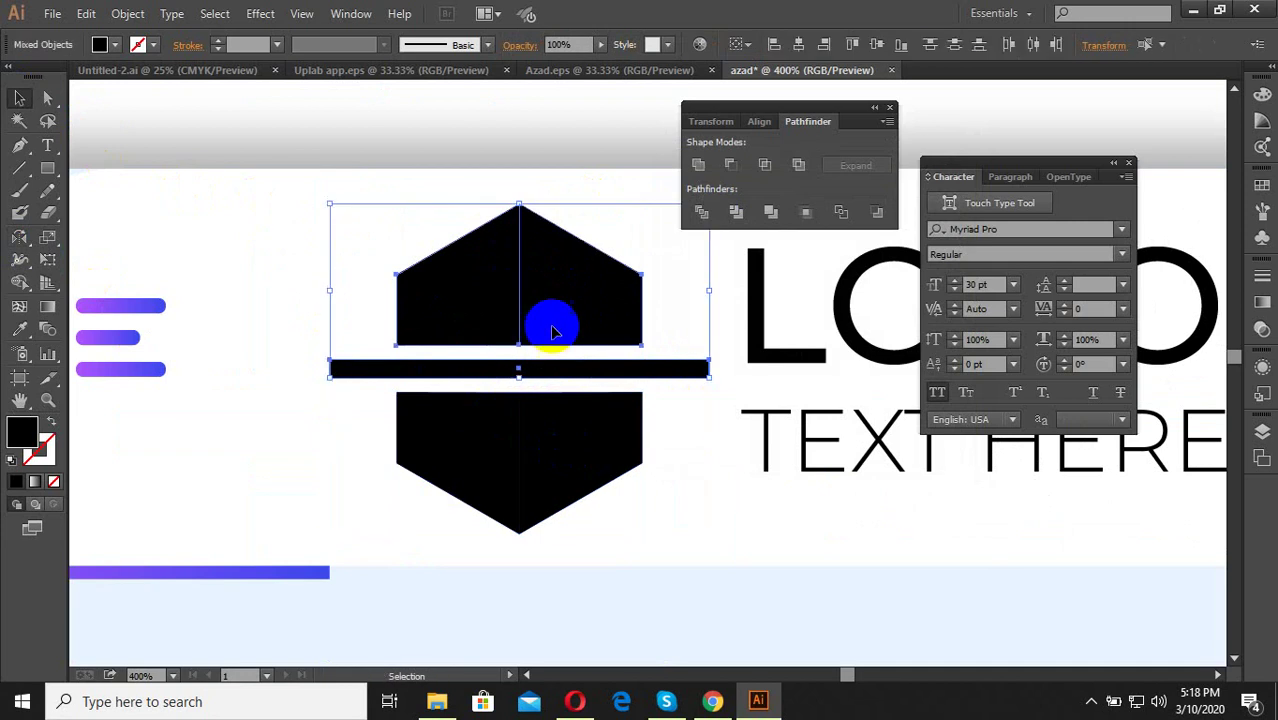
{"action": "left_click", "coordinate": [476, 459], "text": "shift"}
{"action": "left_click", "coordinate": [738, 211]}
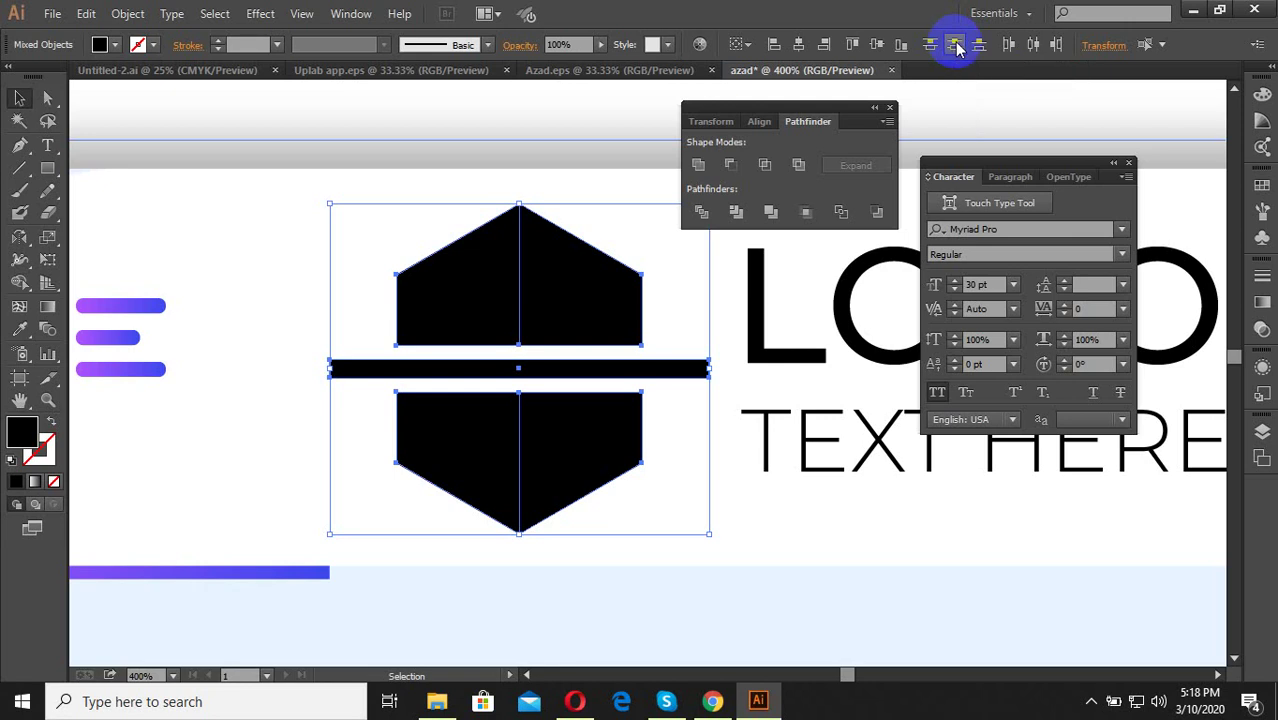
{"action": "scroll", "coordinate": [542, 297], "scroll_direction": "down", "scroll_amount": 3}
{"action": "mouse_move", "coordinate": [542, 297]}
{"action": "left_mouse_down"}
{"action": "mouse_move", "coordinate": [232, 318]}
{"action": "mouse_move", "coordinate": [242, 210]}
{"action": "left_mouse_up"}
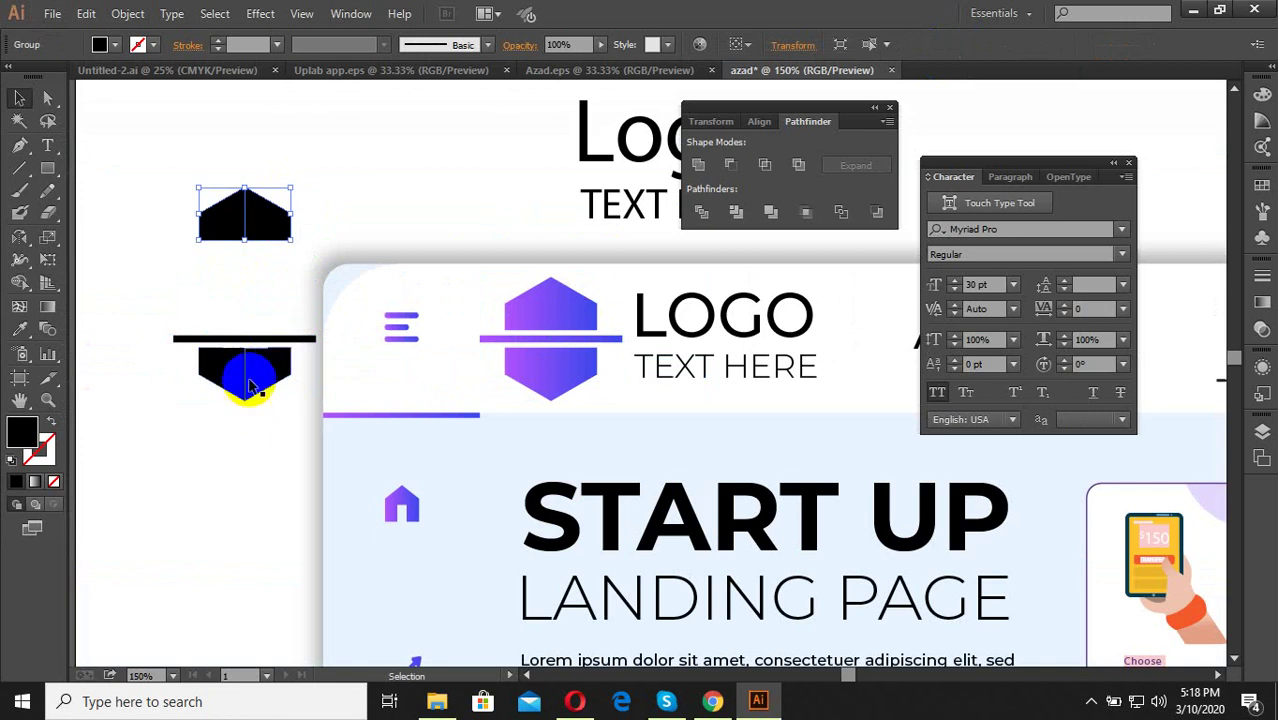
Move the bottom half down, distribute the three pieces evenly, and undo a vertical centring.
{"action": "left_click_drag", "start_coordinate": [250, 388], "coordinate": [250, 453]}
{"action": "left_click", "coordinate": [274, 338], "text": "shift"}
{"action": "left_click", "coordinate": [251, 433], "text": "shift"}
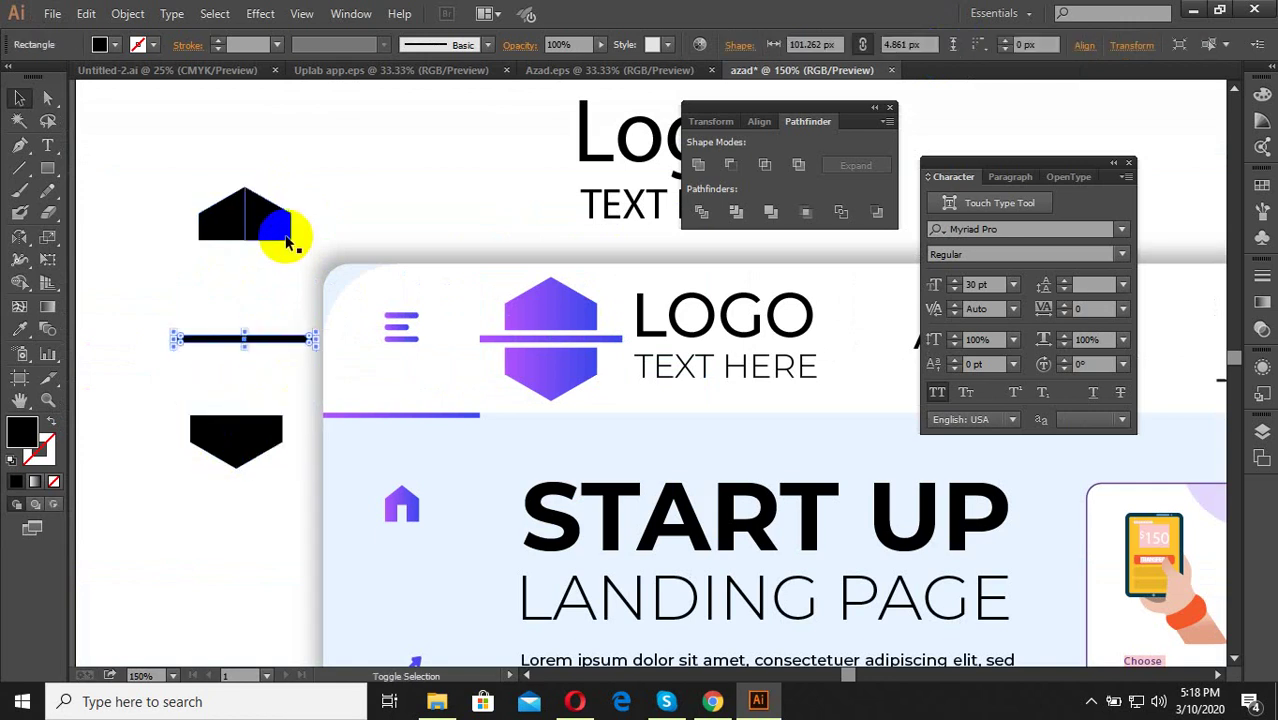
{"action": "left_click", "coordinate": [286, 240], "text": "shift"}
{"action": "left_click", "coordinate": [245, 425], "text": "shift"}
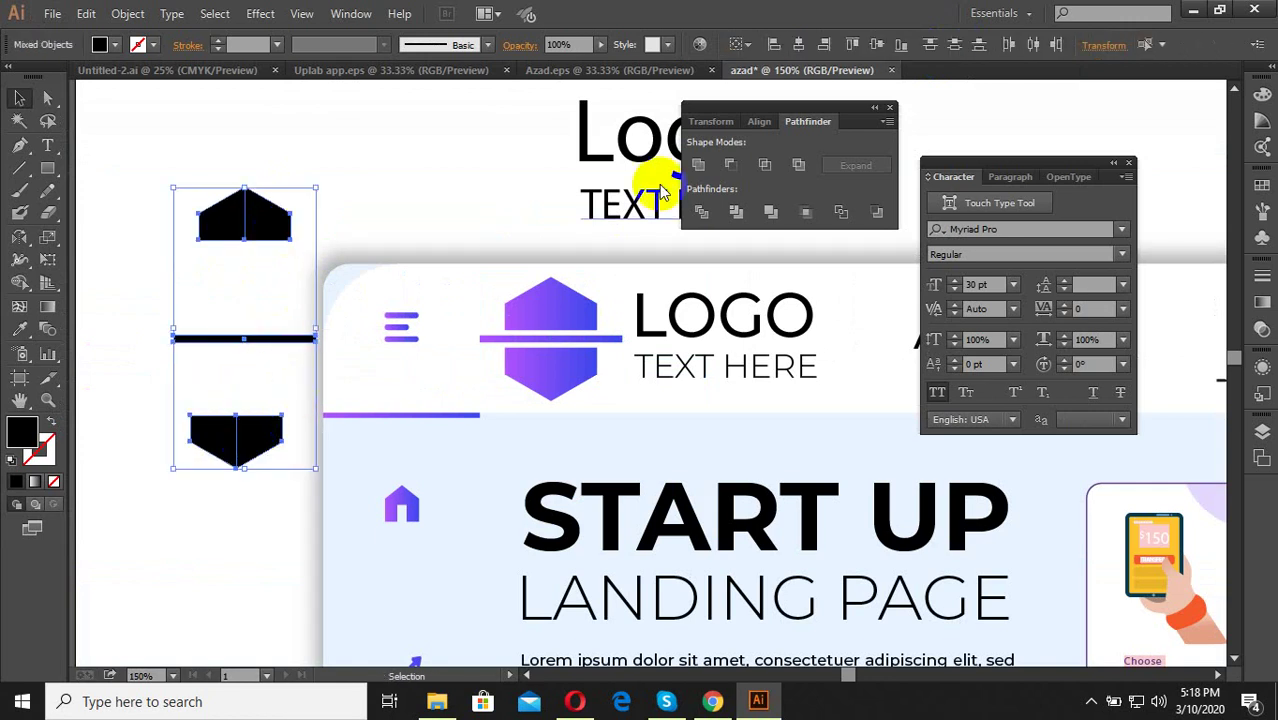
{"action": "left_click", "coordinate": [961, 48]}
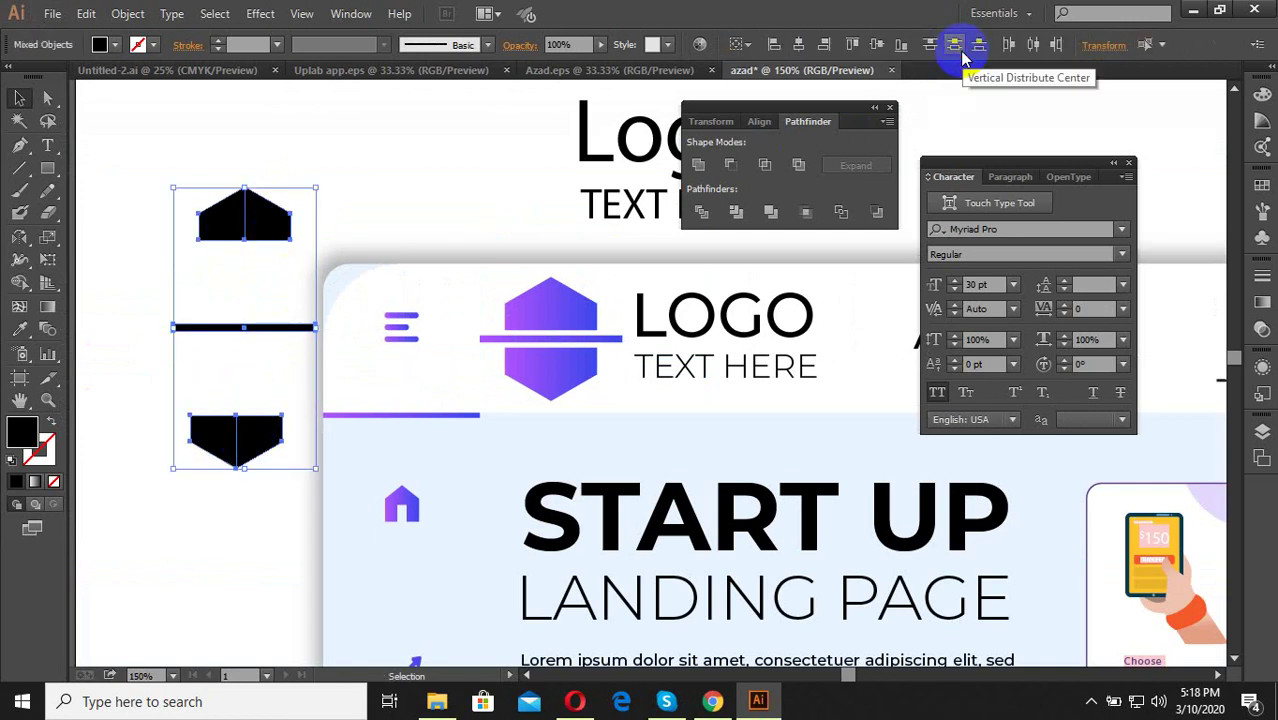
{"action": "left_click", "coordinate": [876, 46]}
{"action": "key", "text": "ctrl+z"}
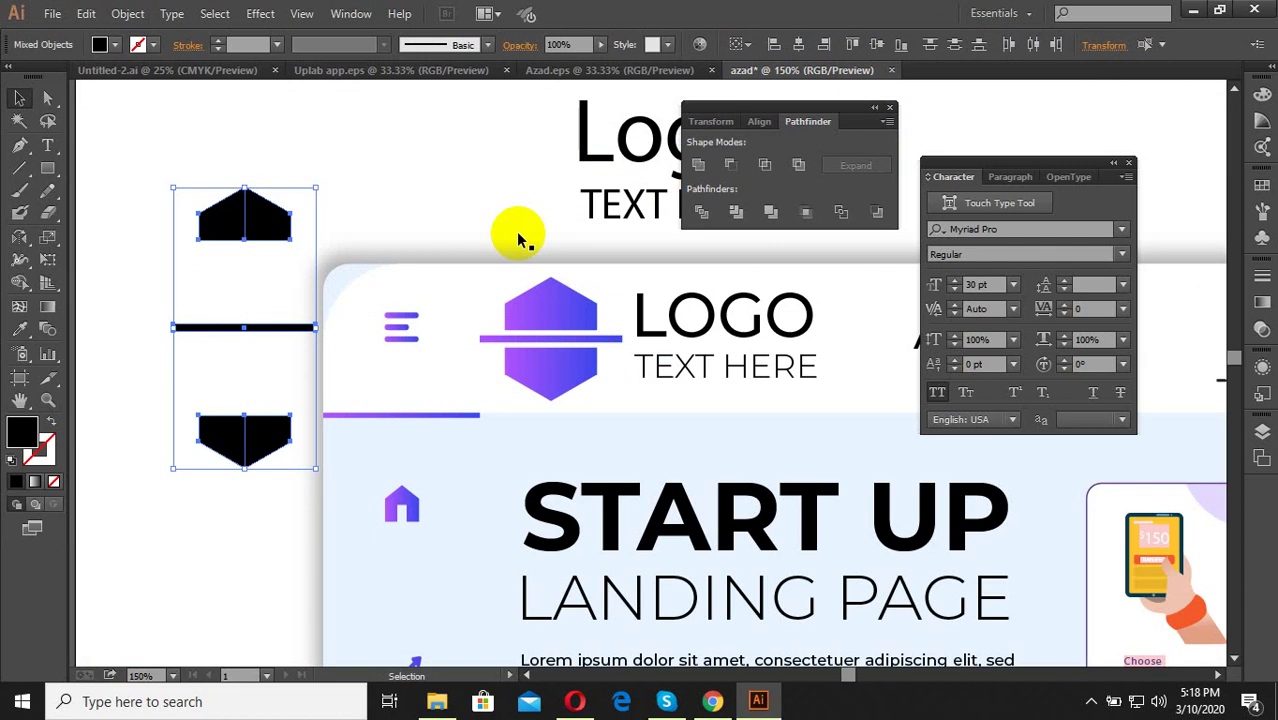
Move the bottom hexagon half up toward the bar and reselect it with the bar and top half.
{"action": "left_click", "coordinate": [376, 206]}
{"action": "mouse_move", "coordinate": [224, 441]}
{"action": "left_mouse_down"}
{"action": "mouse_move", "coordinate": [266, 422]}
{"action": "mouse_move", "coordinate": [262, 372]}
{"action": "left_mouse_up"}
{"action": "left_click", "coordinate": [258, 327], "text": "shift"}
{"action": "left_click", "coordinate": [268, 240], "text": "shift"}
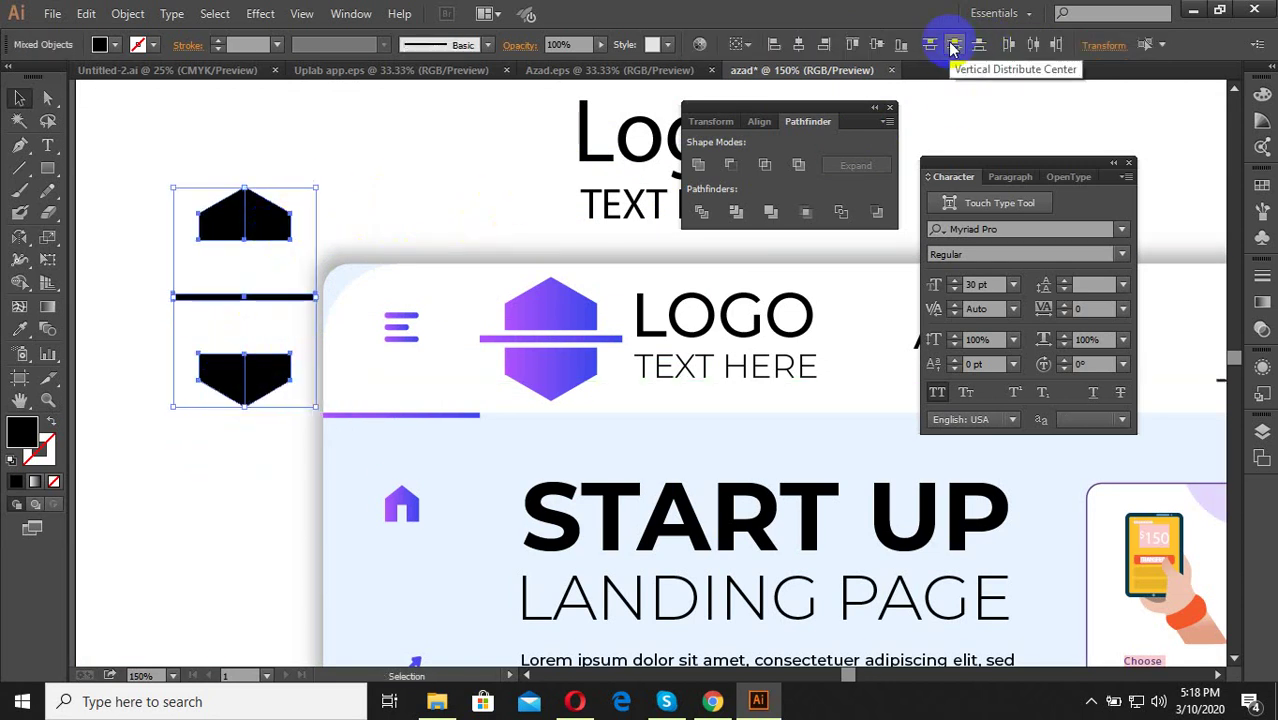
{"action": "left_click", "coordinate": [171, 337]}
{"action": "left_click_drag", "start_coordinate": [262, 378], "coordinate": [262, 300]}
{"action": "left_click", "coordinate": [270, 300], "text": "shift"}
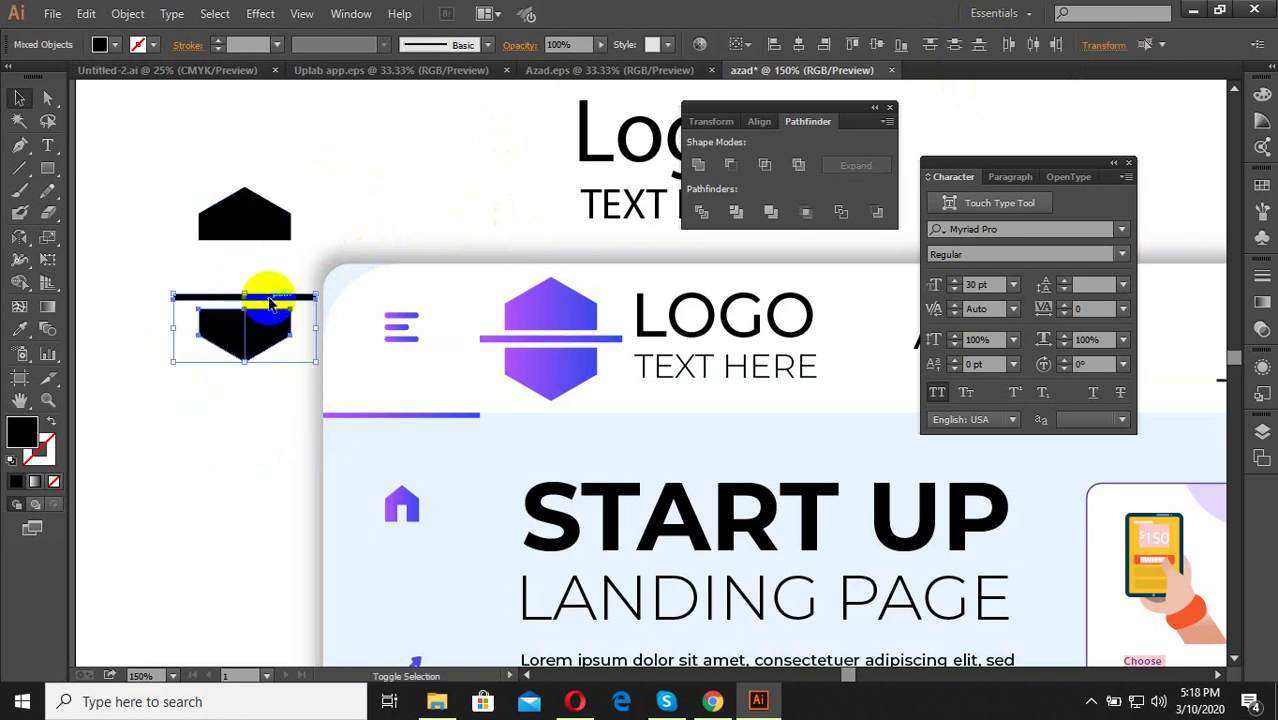
{"action": "left_click", "coordinate": [270, 256], "text": "shift"}
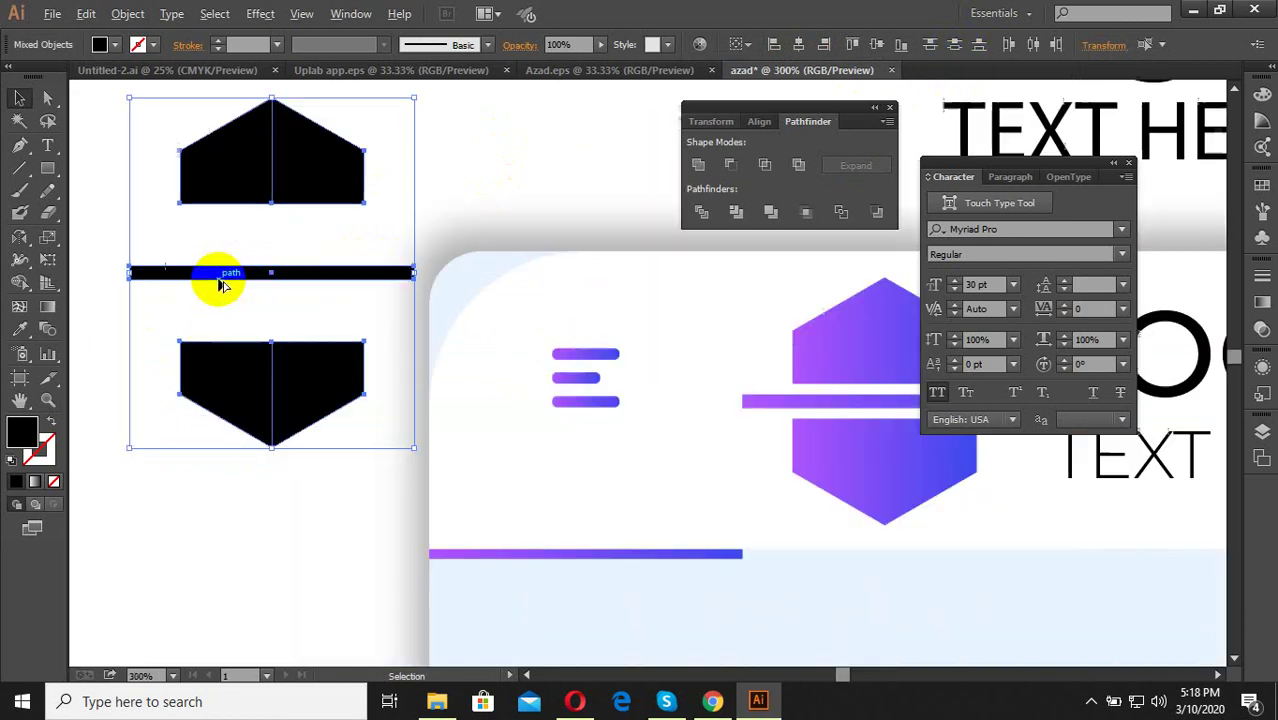
Close both halves against the bar and vertically centre all three pieces.
{"action": "scroll", "coordinate": [219, 285], "scroll_direction": "up", "scroll_amount": 2}
{"action": "left_click", "coordinate": [281, 375]}
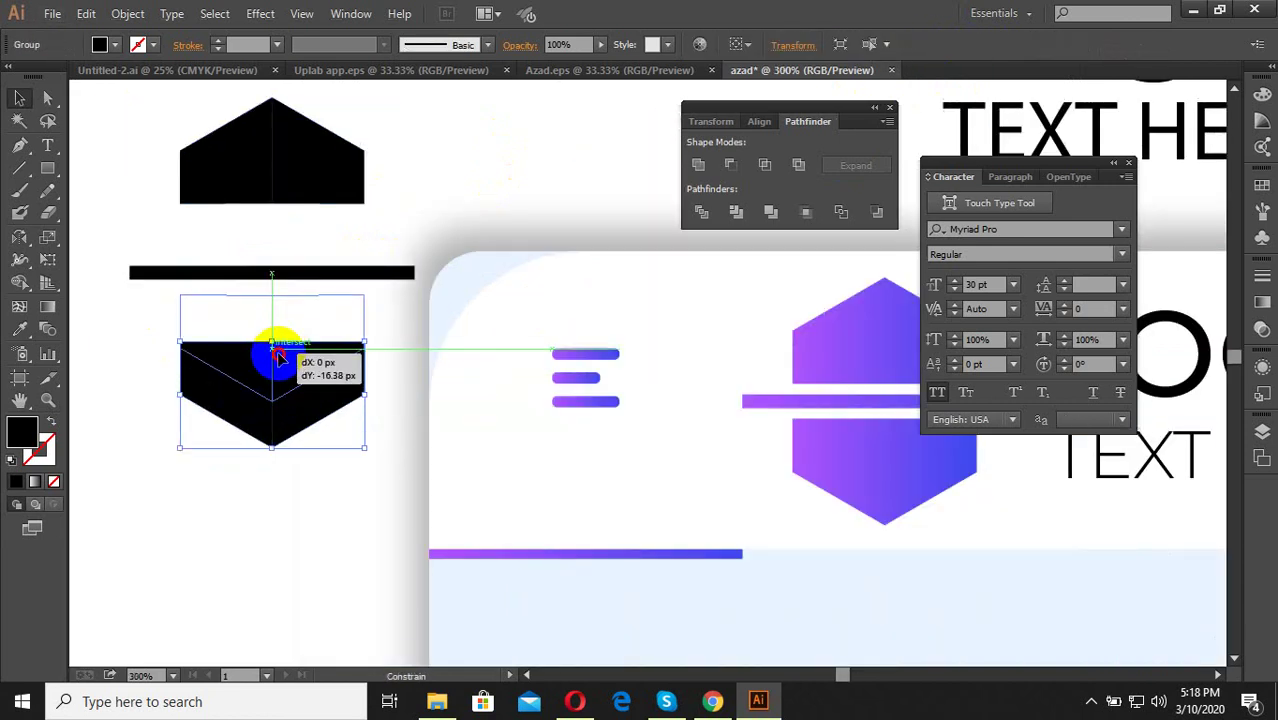
{"action": "left_click_drag", "start_coordinate": [282, 397], "coordinate": [279, 344]}
{"action": "left_click_drag", "start_coordinate": [283, 216], "coordinate": [283, 264]}
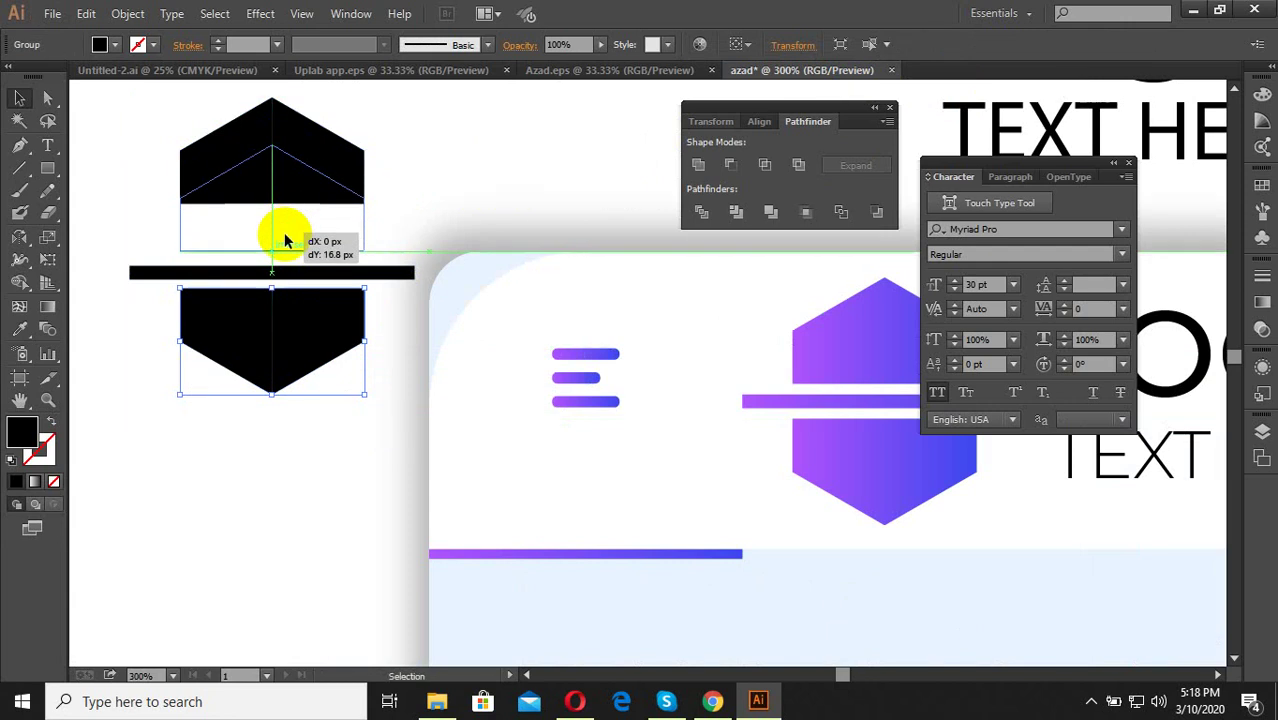
{"action": "left_click", "coordinate": [305, 365]}
{"action": "left_click", "coordinate": [306, 274], "text": "shift"}
{"action": "left_click", "coordinate": [300, 225], "text": "shift"}
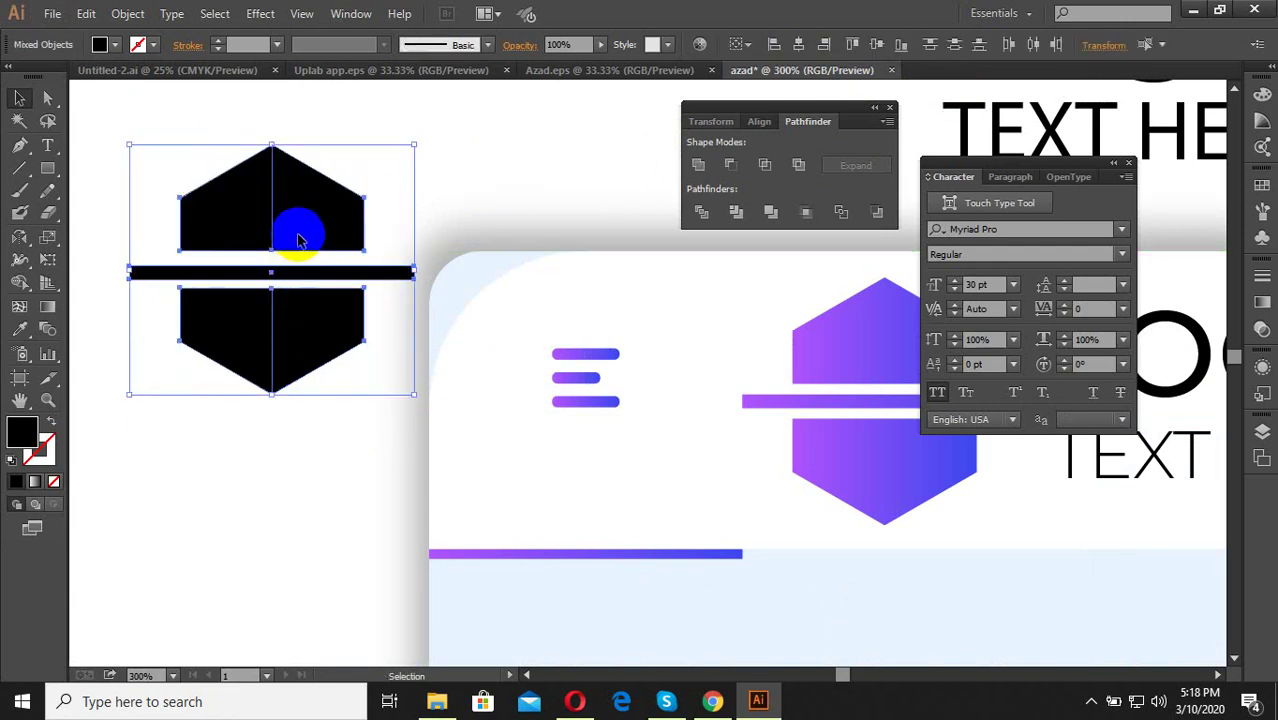
{"action": "left_click", "coordinate": [962, 50]}
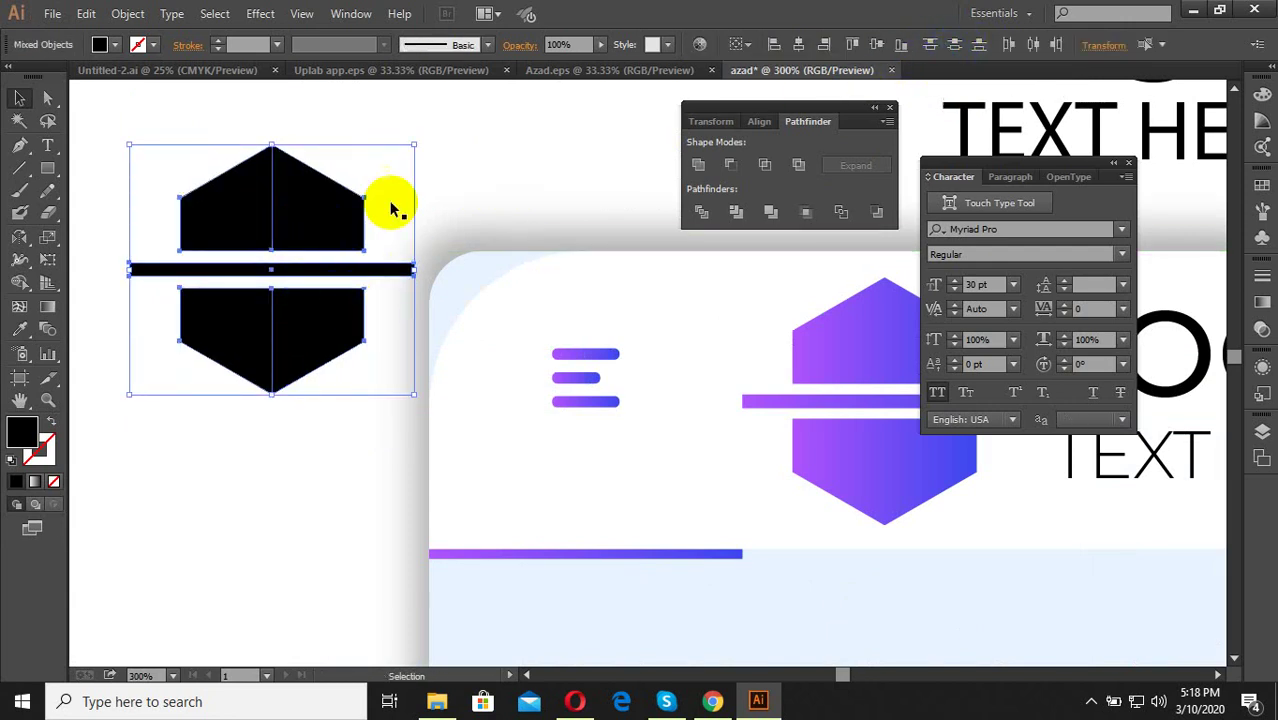
Select all parts of the black hexagon logo.
{"action": "left_click", "coordinate": [405, 235]}
{"action": "scroll", "coordinate": [287, 366], "scroll_direction": "down", "scroll_amount": 3}
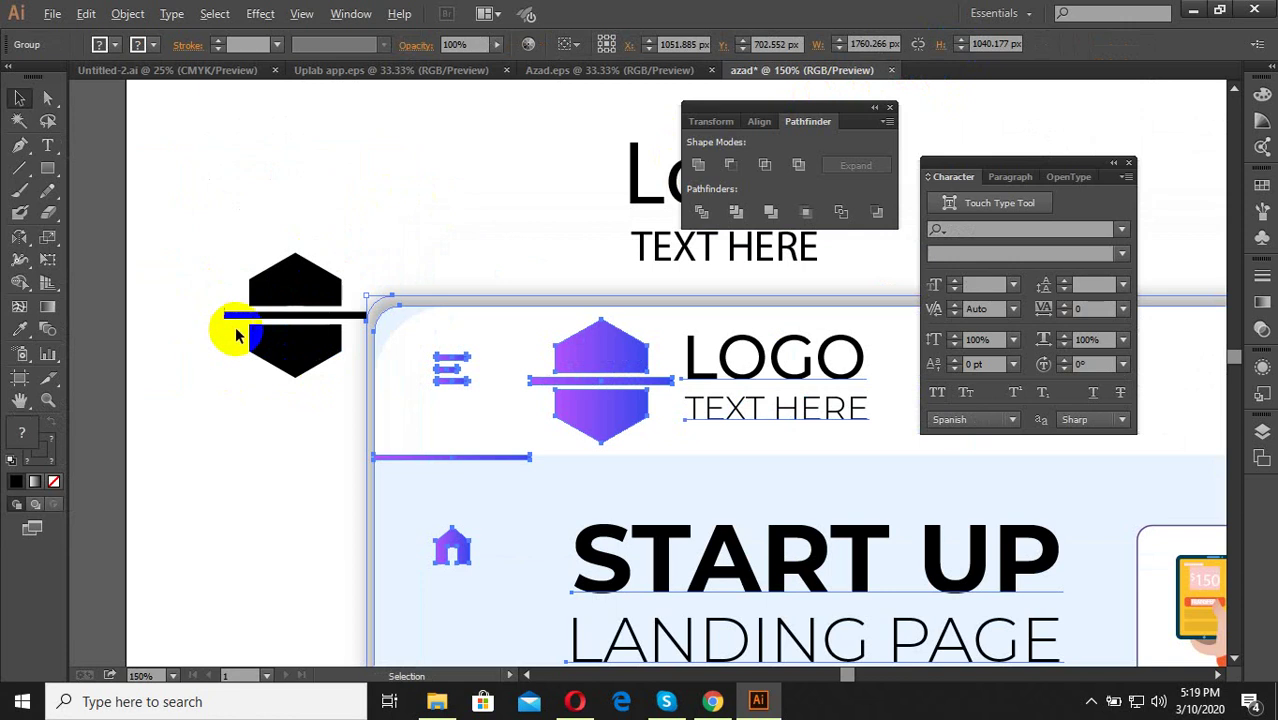
{"action": "scroll", "coordinate": [228, 334], "scroll_direction": "down", "scroll_amount": 1}
{"action": "scroll", "coordinate": [378, 397], "scroll_direction": "up", "scroll_amount": 2}
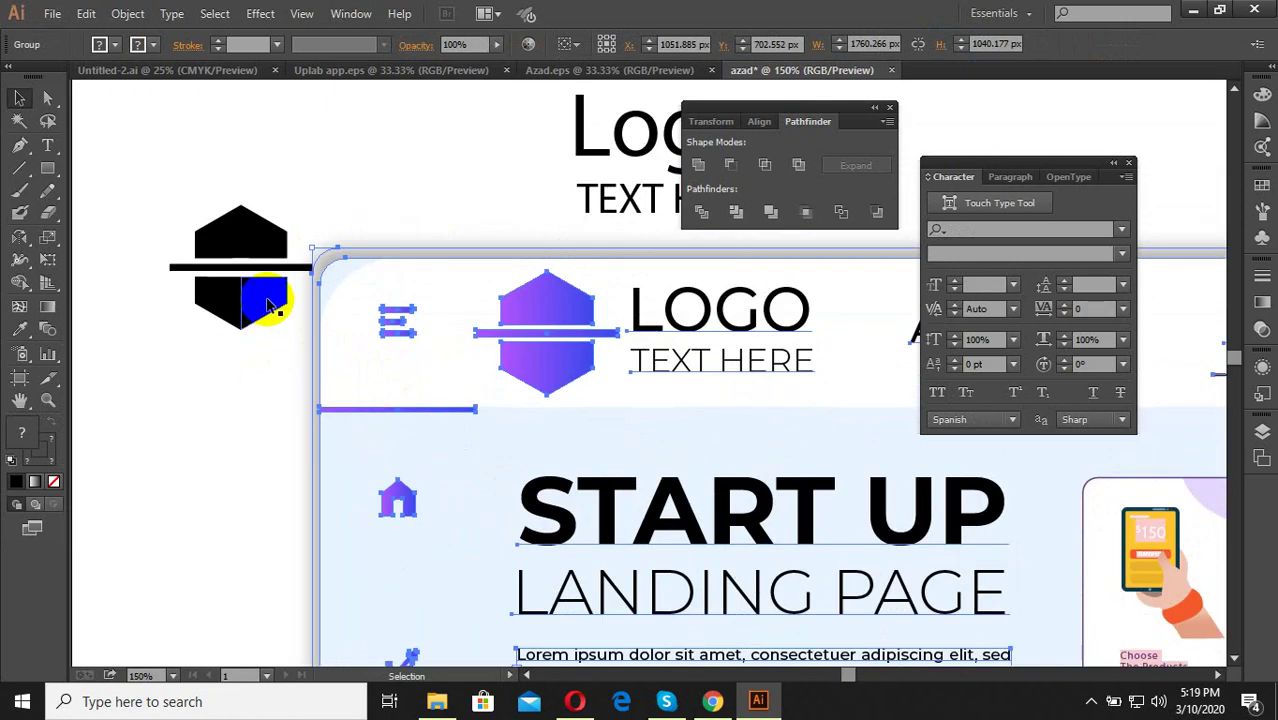
{"action": "left_click", "coordinate": [268, 305]}
{"action": "left_click", "coordinate": [251, 268], "text": "shift"}
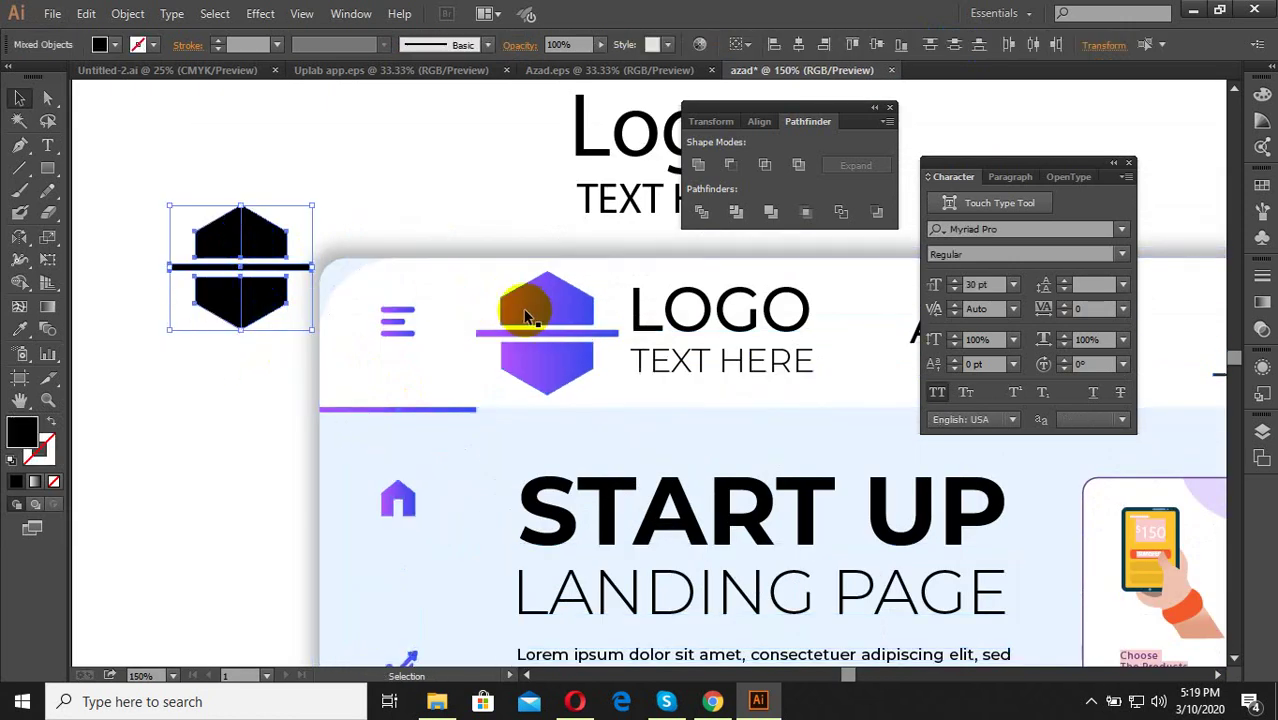
{"action": "left_click", "coordinate": [22, 330]}
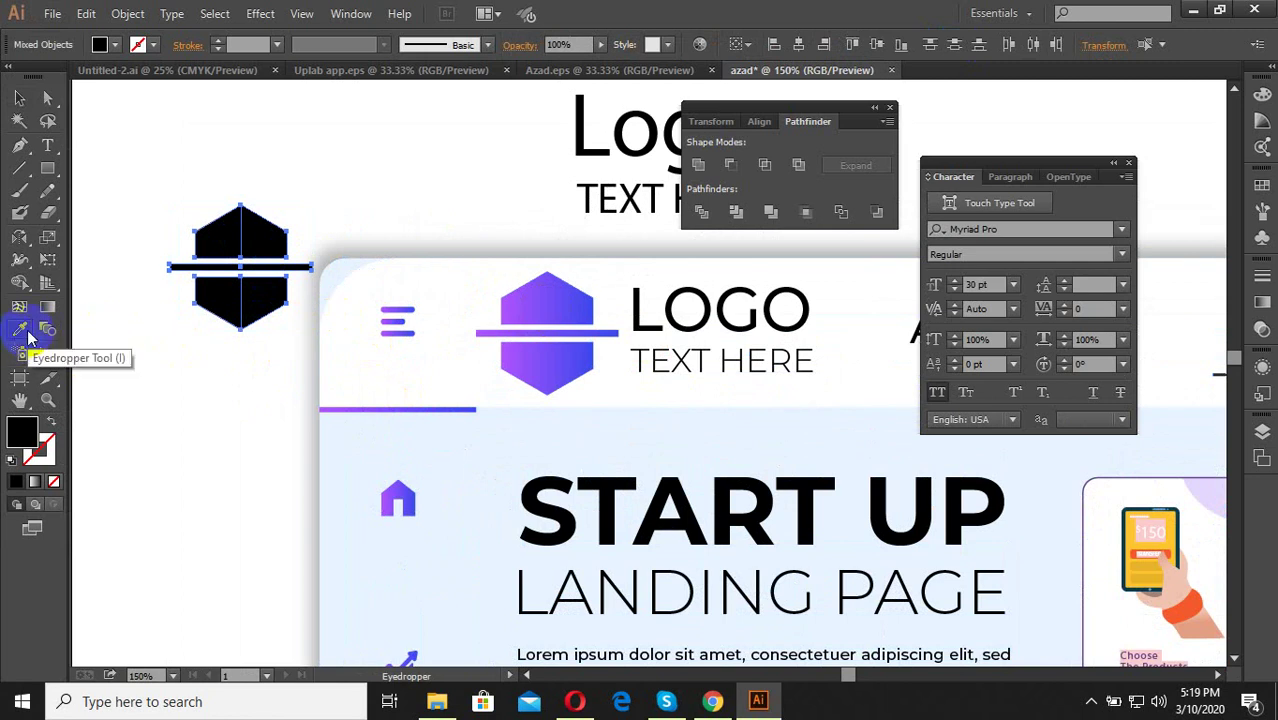
Copy the mockup logo's purple-blue gradient onto the black logo with the Eyedropper.
{"action": "left_click", "coordinate": [590, 300]}
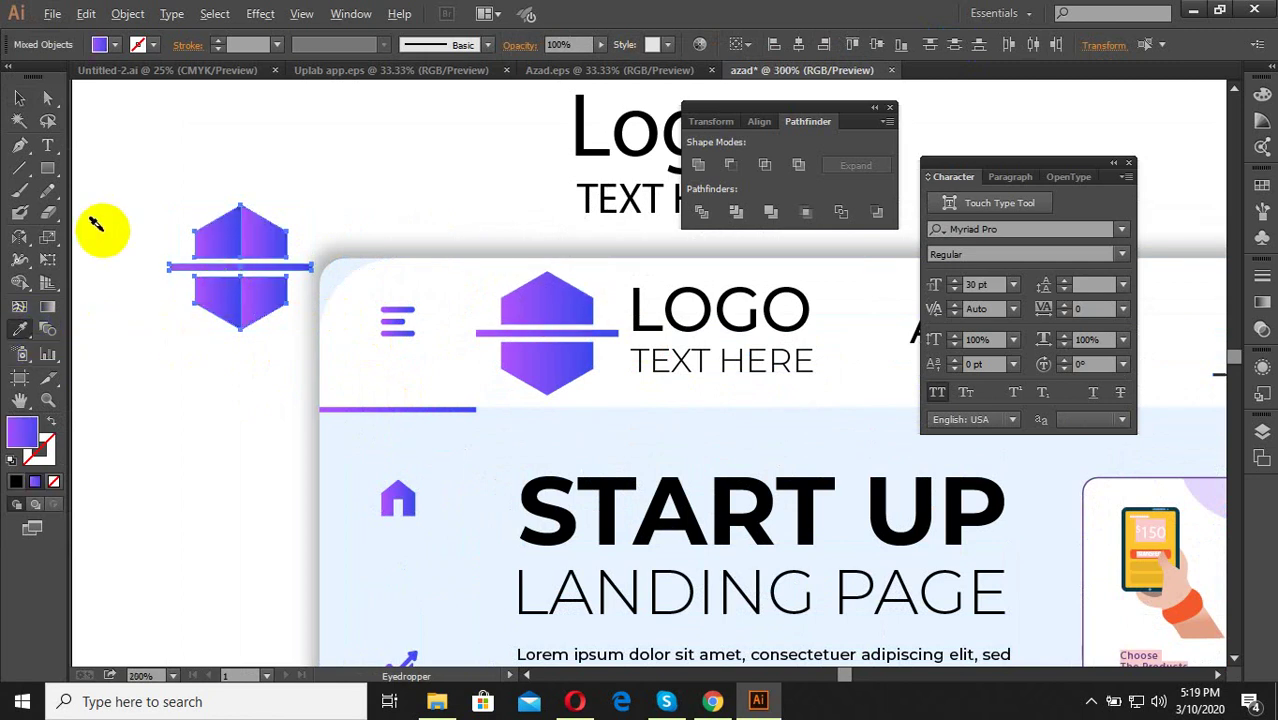
{"action": "key", "text": "ctrl+plus"}
{"action": "left_click", "coordinate": [19, 97]}
{"action": "left_click", "coordinate": [379, 260]}
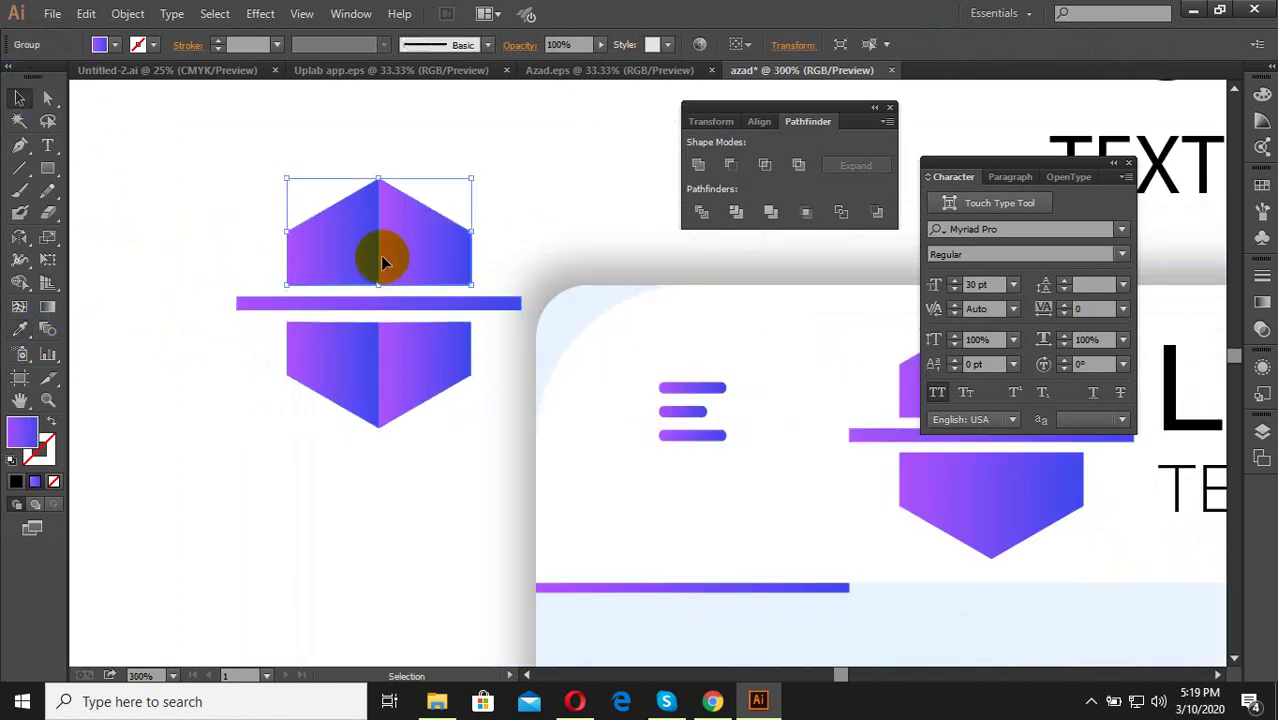
Enter the top half group in isolation and select both of its pieces.
{"action": "double_click", "coordinate": [381, 262]}
{"action": "left_click", "coordinate": [337, 240]}
{"action": "left_click", "coordinate": [404, 240], "text": "shift"}
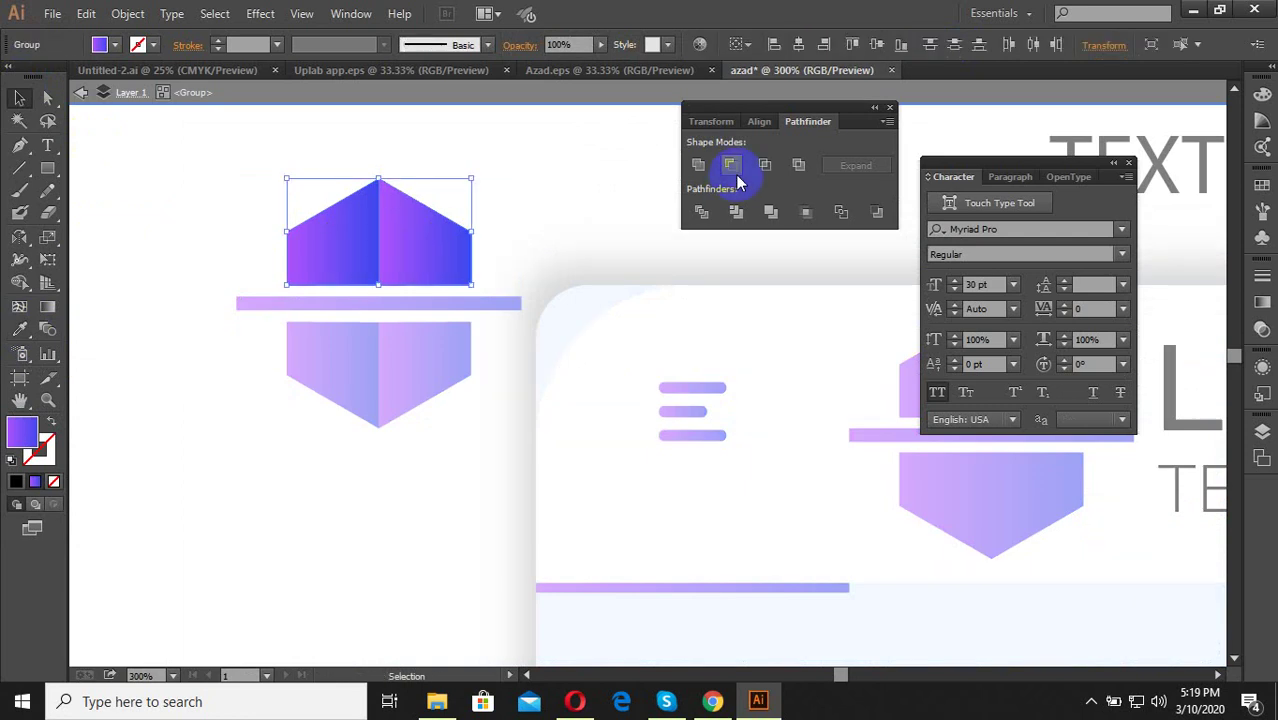
{"action": "scroll", "coordinate": [379, 190], "scroll_direction": "up", "scroll_amount": 3}
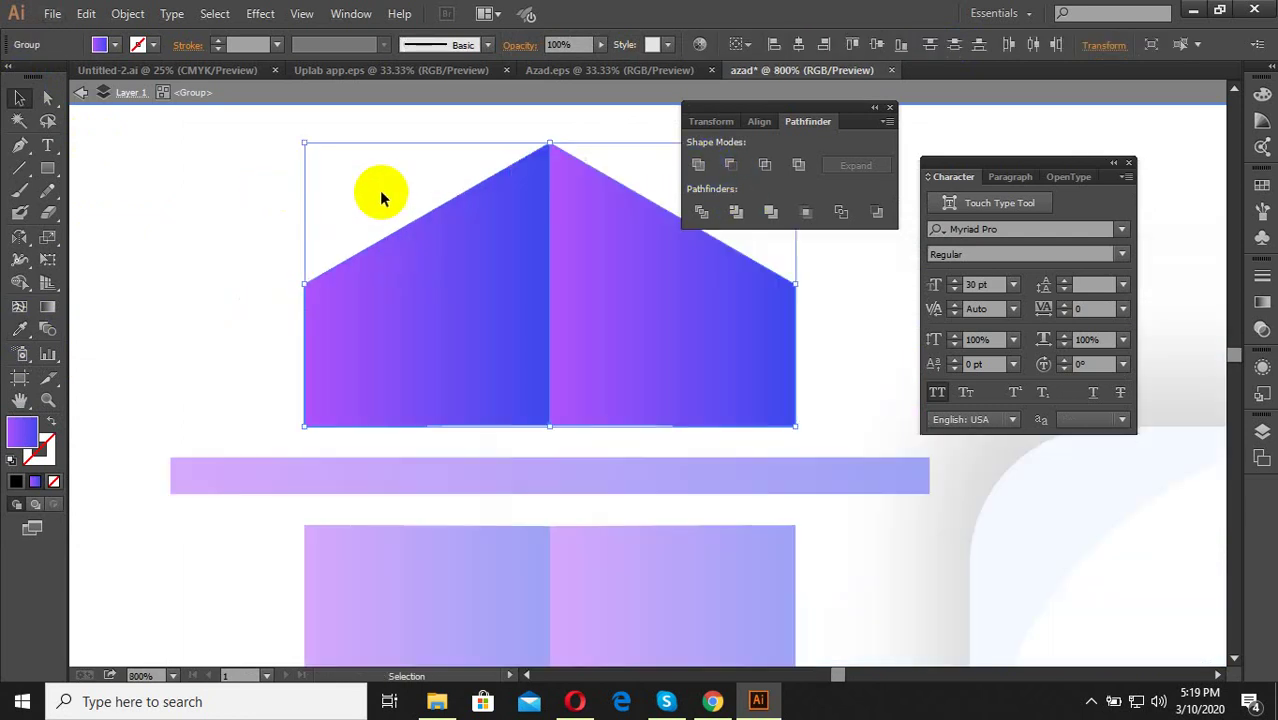
{"action": "scroll", "coordinate": [499, 163], "scroll_direction": "up", "scroll_amount": 5}
{"action": "scroll", "coordinate": [220, 152], "scroll_direction": "up", "scroll_amount": 3}
{"action": "scroll", "coordinate": [240, 190], "scroll_direction": "down", "scroll_amount": 2}
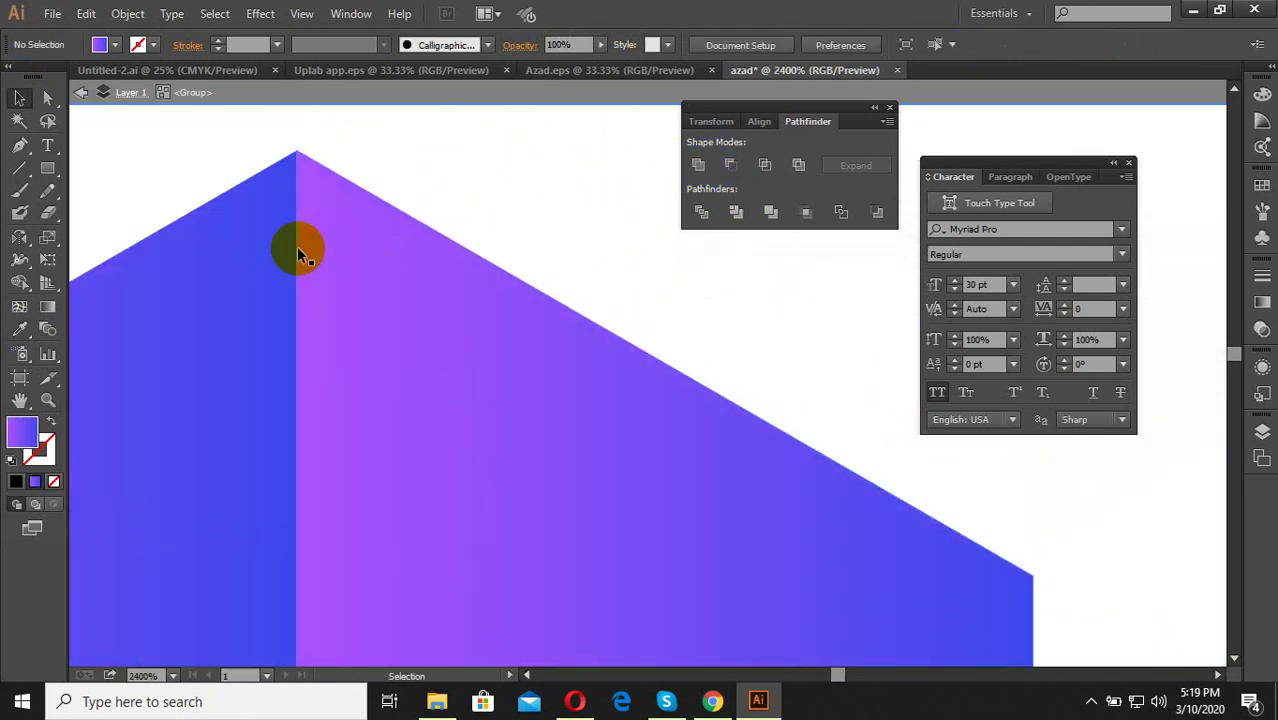
{"action": "scroll", "coordinate": [305, 175], "scroll_direction": "up", "scroll_amount": 3}
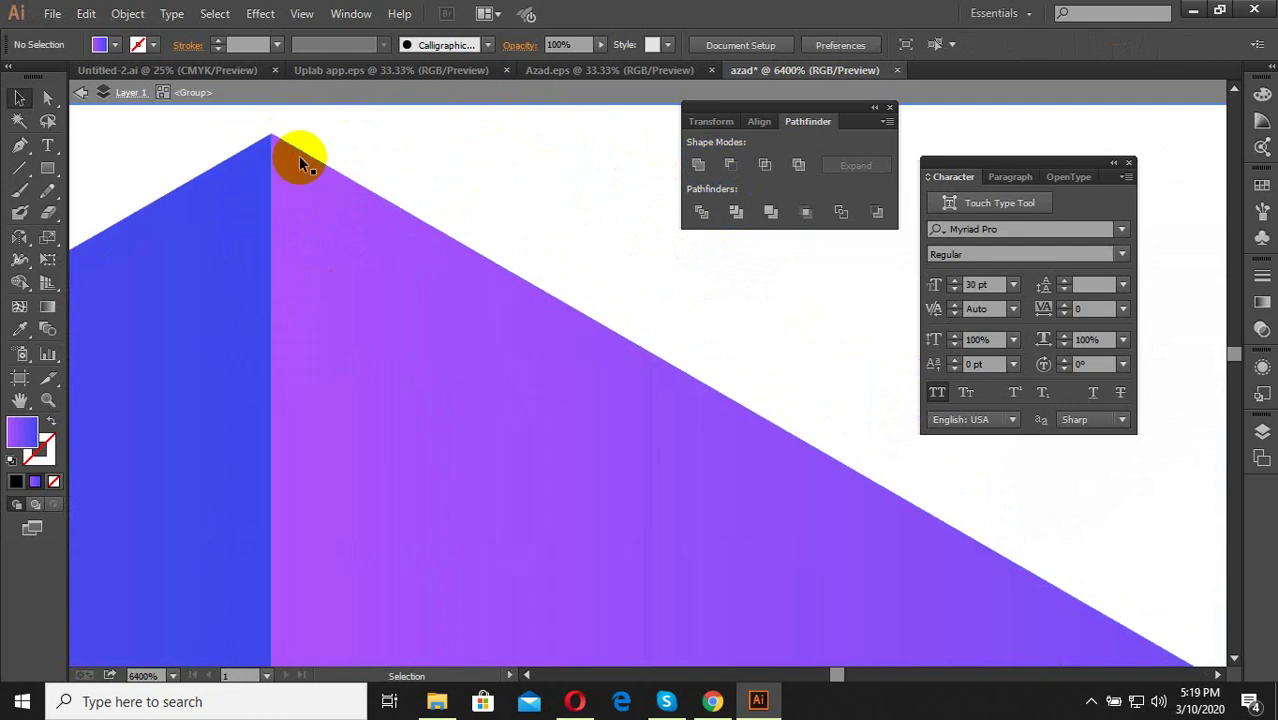
{"action": "scroll", "coordinate": [370, 210], "scroll_direction": "down", "scroll_amount": 5}
{"action": "scroll", "coordinate": [470, 268], "scroll_direction": "down", "scroll_amount": 5}
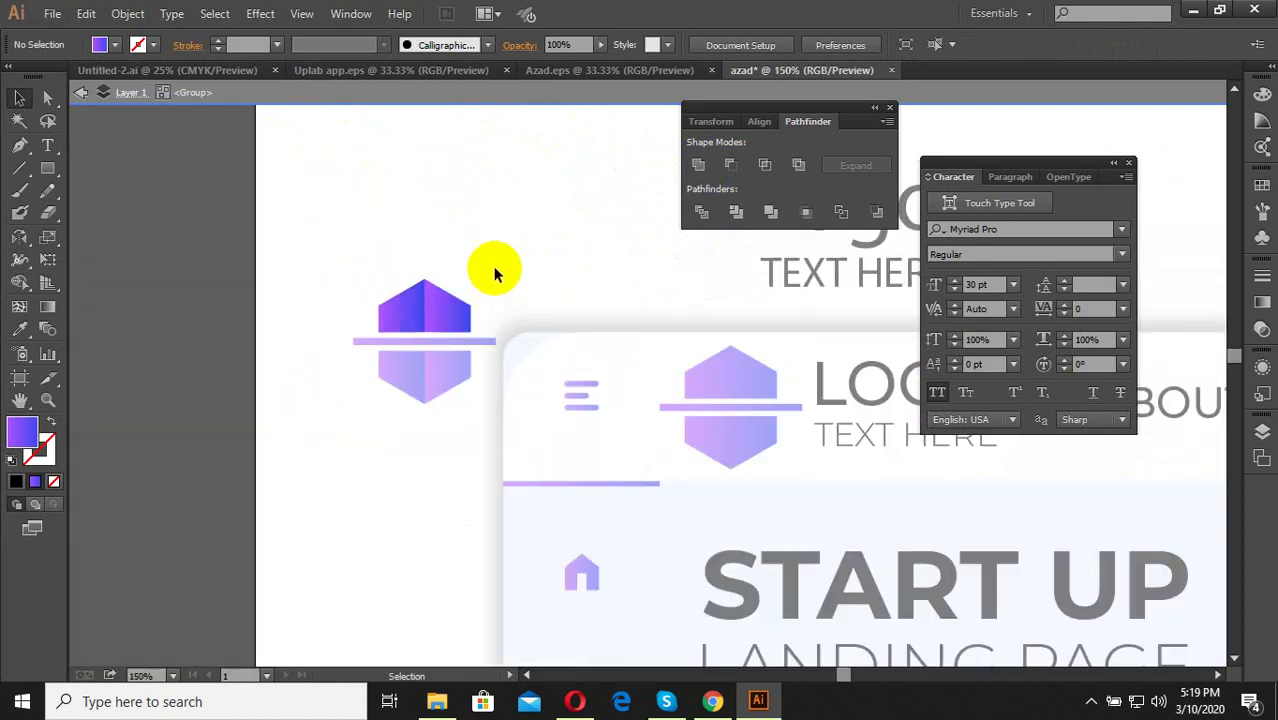
{"action": "scroll", "coordinate": [423, 308], "scroll_direction": "up", "scroll_amount": 4}
{"action": "double_click", "coordinate": [426, 316]}
{"action": "left_click", "coordinate": [426, 318]}
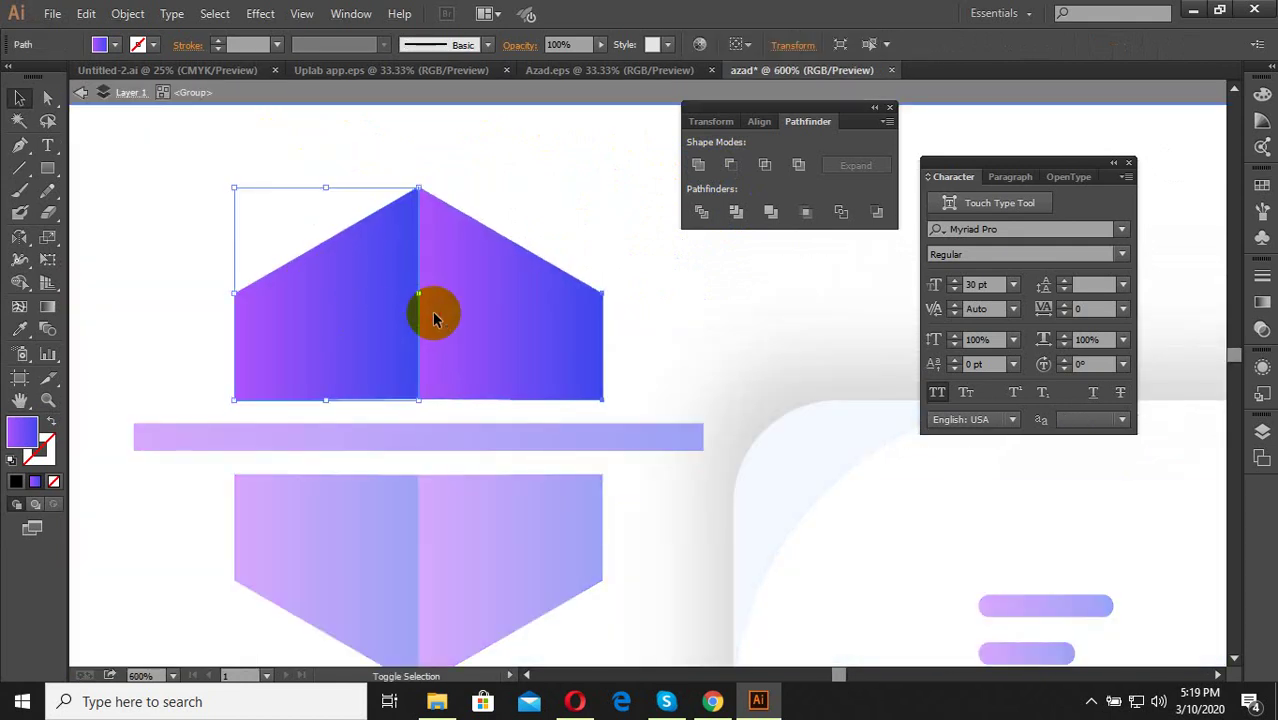
{"action": "left_click", "coordinate": [433, 318]}
{"action": "scroll", "coordinate": [440, 316], "scroll_direction": "up", "scroll_amount": 2}
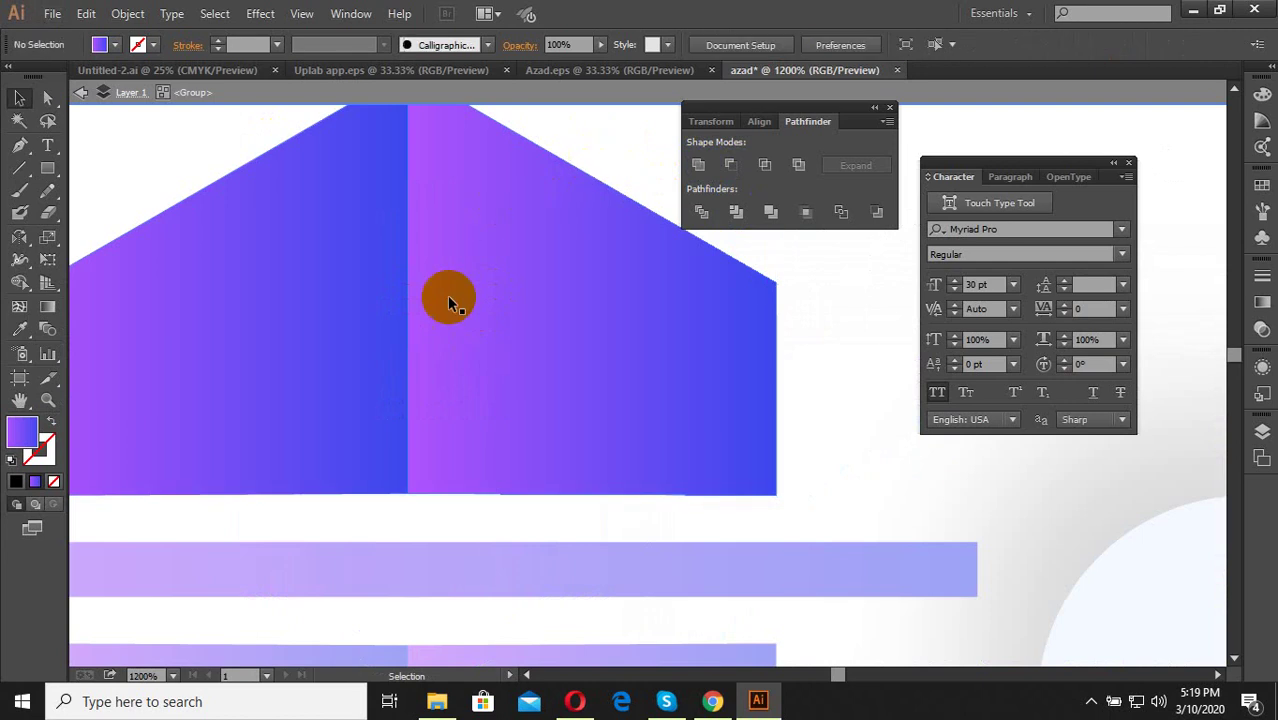
{"action": "scroll", "coordinate": [408, 515], "scroll_direction": "up", "scroll_amount": 3}
{"action": "left_click", "coordinate": [471, 379]}
{"action": "left_click", "coordinate": [407, 396]}
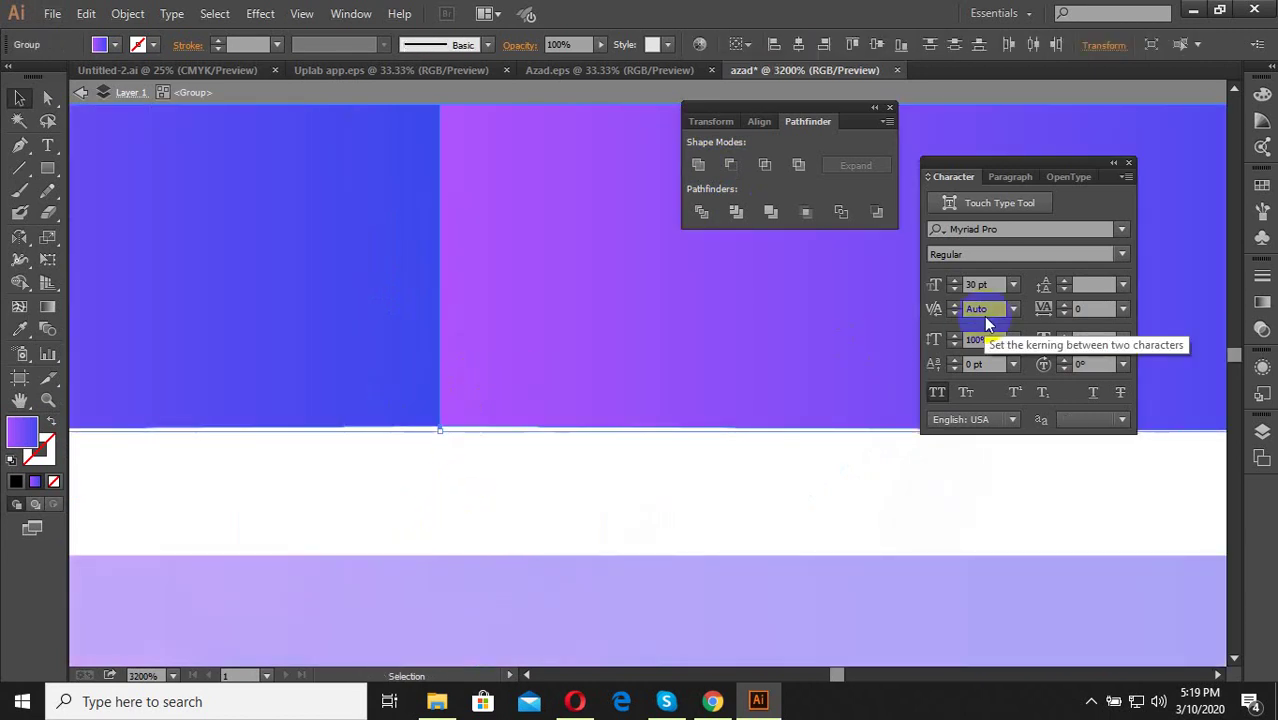
{"action": "left_click", "coordinate": [983, 229]}
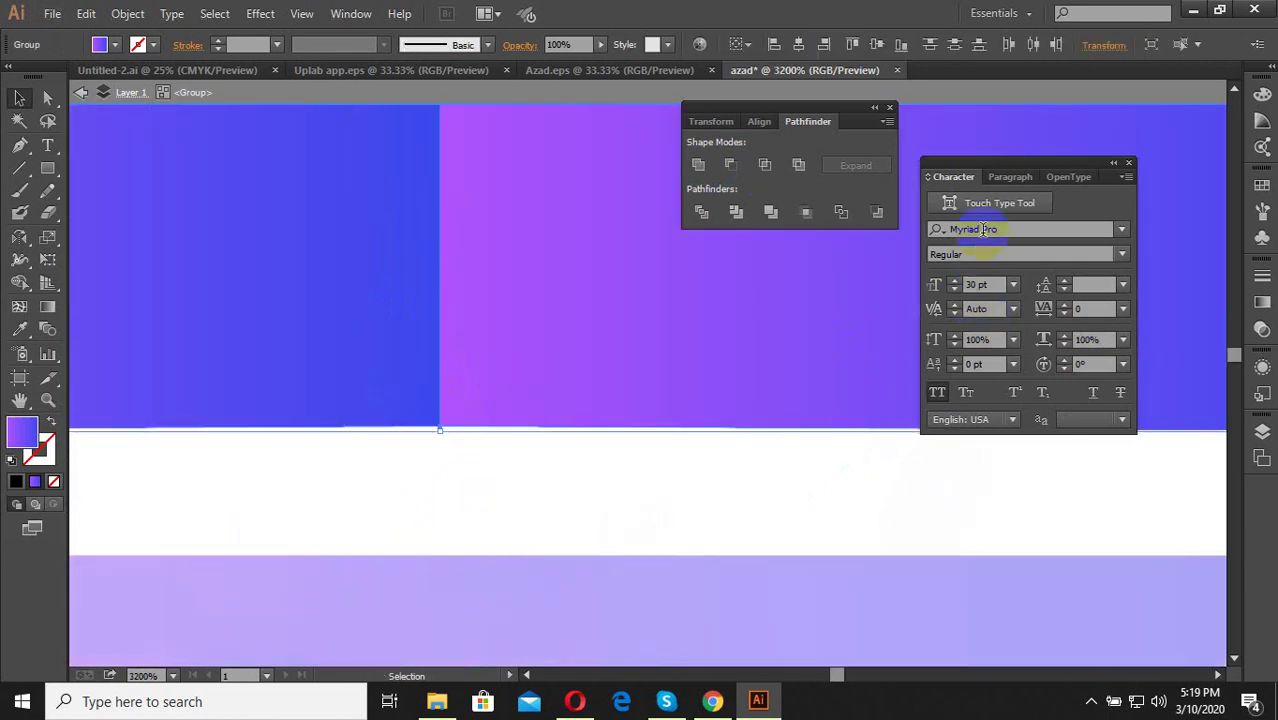
{"action": "left_click", "coordinate": [731, 165]}
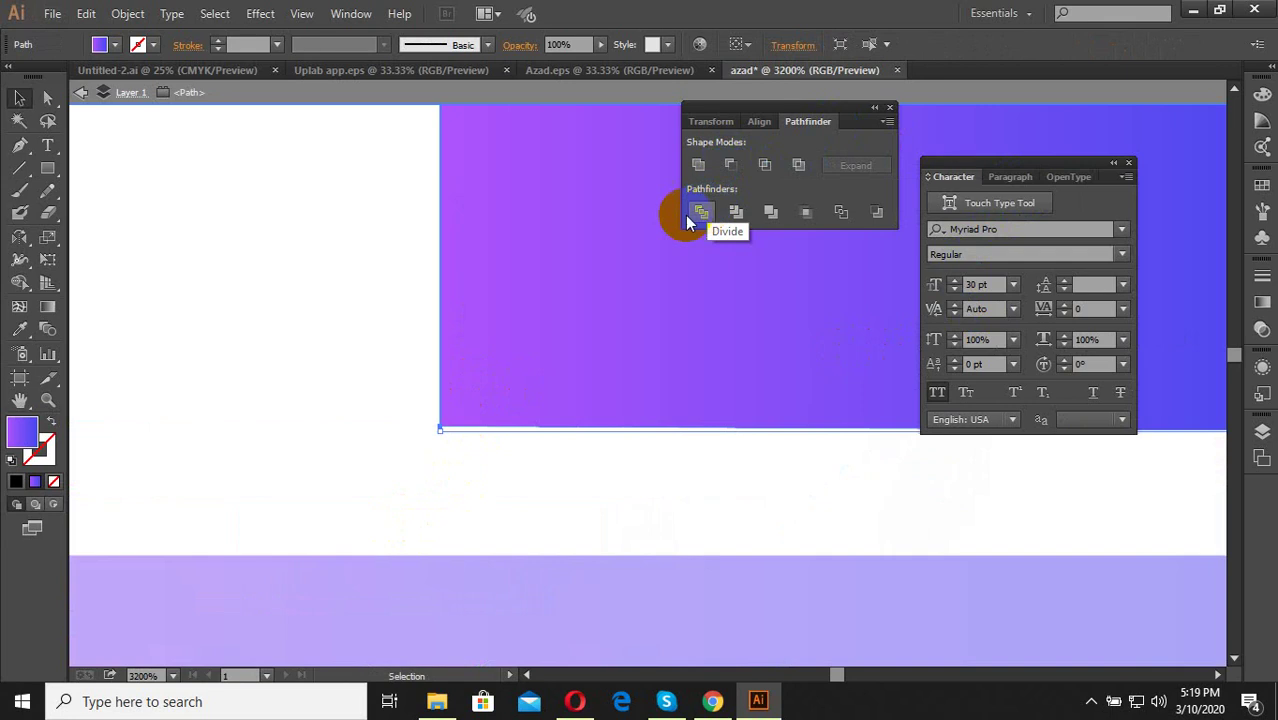
{"action": "key", "text": "ctrl+z"}
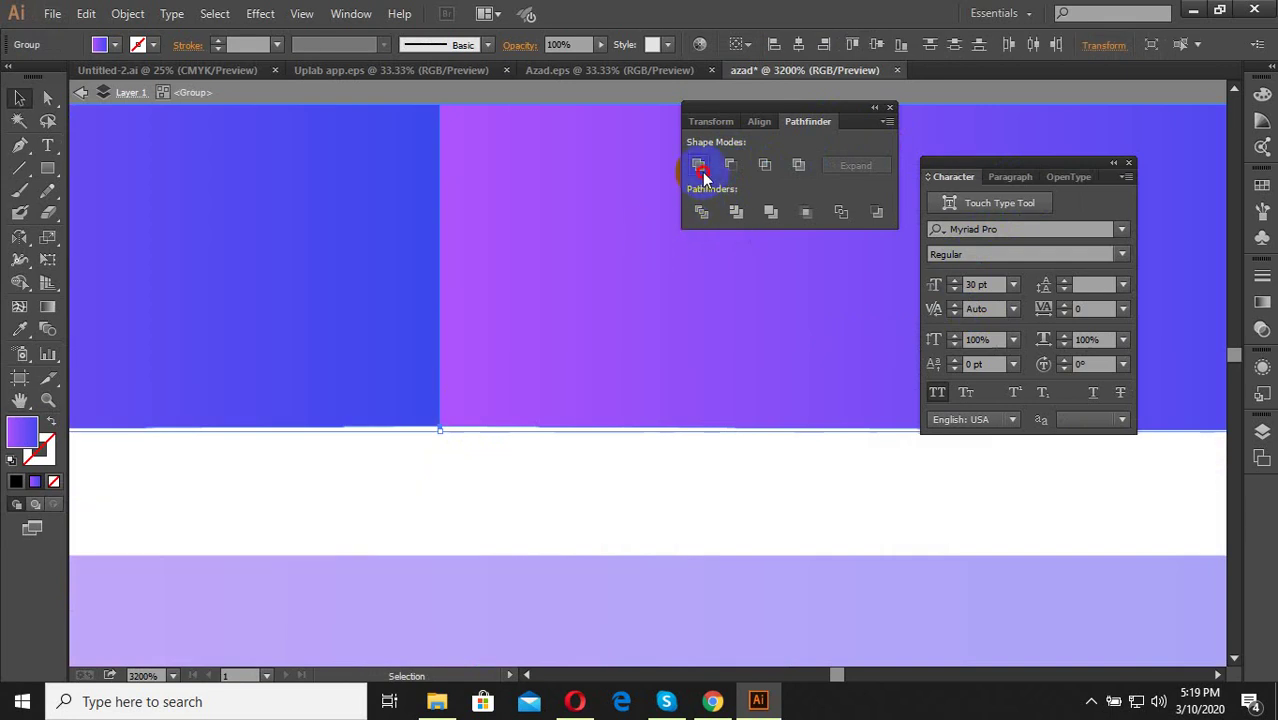
{"action": "scroll", "coordinate": [434, 300], "scroll_direction": "down", "scroll_amount": 2}
{"action": "scroll", "coordinate": [480, 460], "scroll_direction": "down", "scroll_amount": 2}
Drag a single top-to-bottom gradient across the upper hexagon half with the Gradient Tool.
{"action": "scroll", "coordinate": [510, 445], "scroll_direction": "down", "scroll_amount": 2}
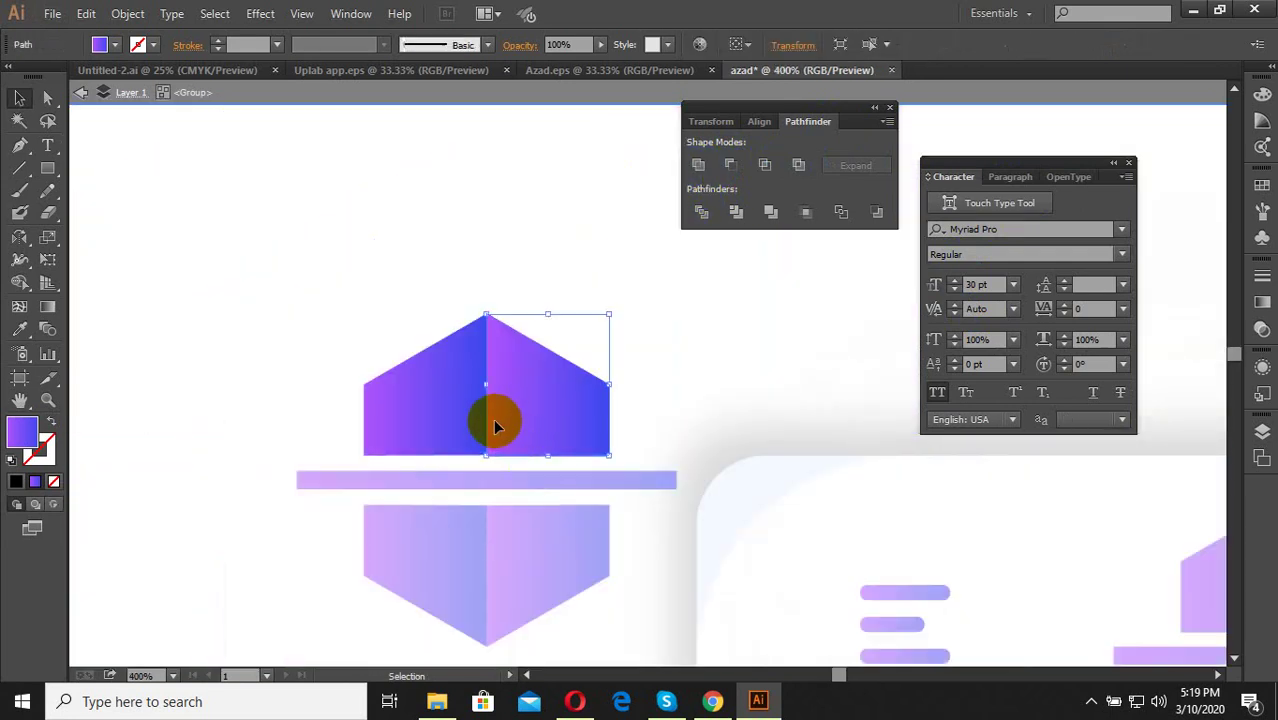
{"action": "left_click", "coordinate": [46, 312]}
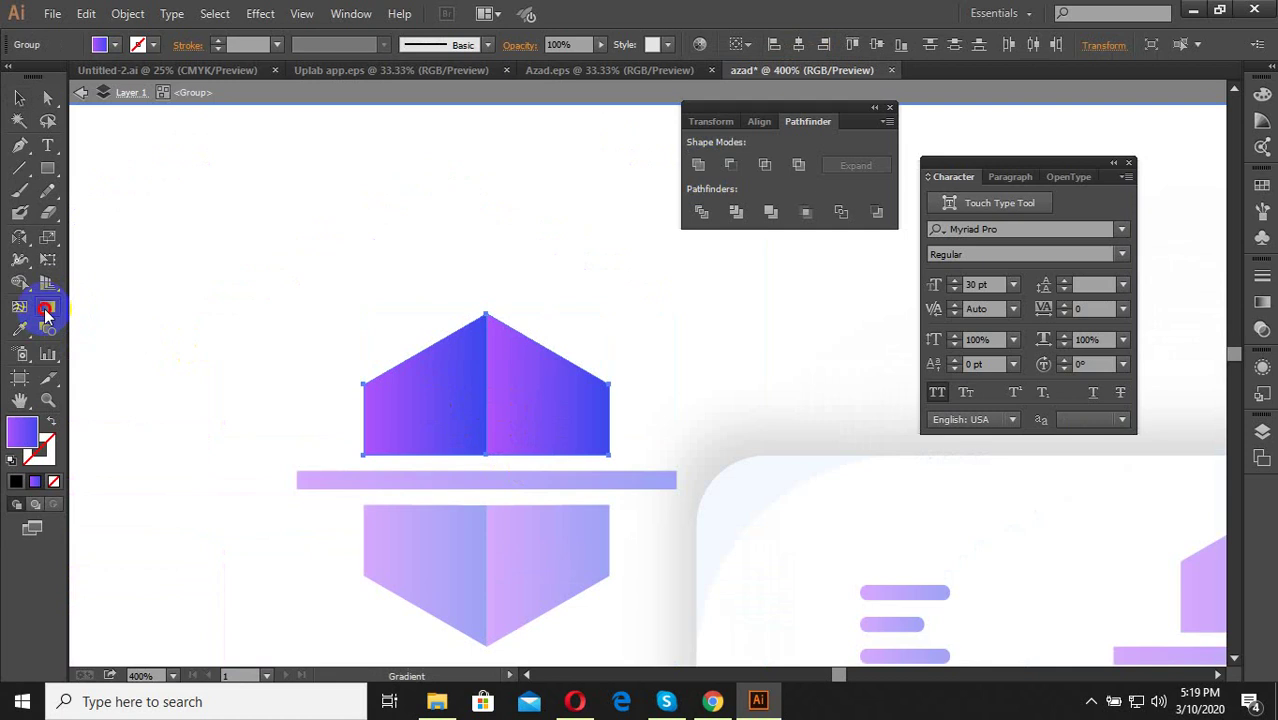
{"action": "mouse_move", "coordinate": [487, 312]}
{"action": "left_mouse_down"}
{"action": "mouse_move", "coordinate": [481, 456]}
{"action": "mouse_move", "coordinate": [497, 300]}
{"action": "left_mouse_up"}
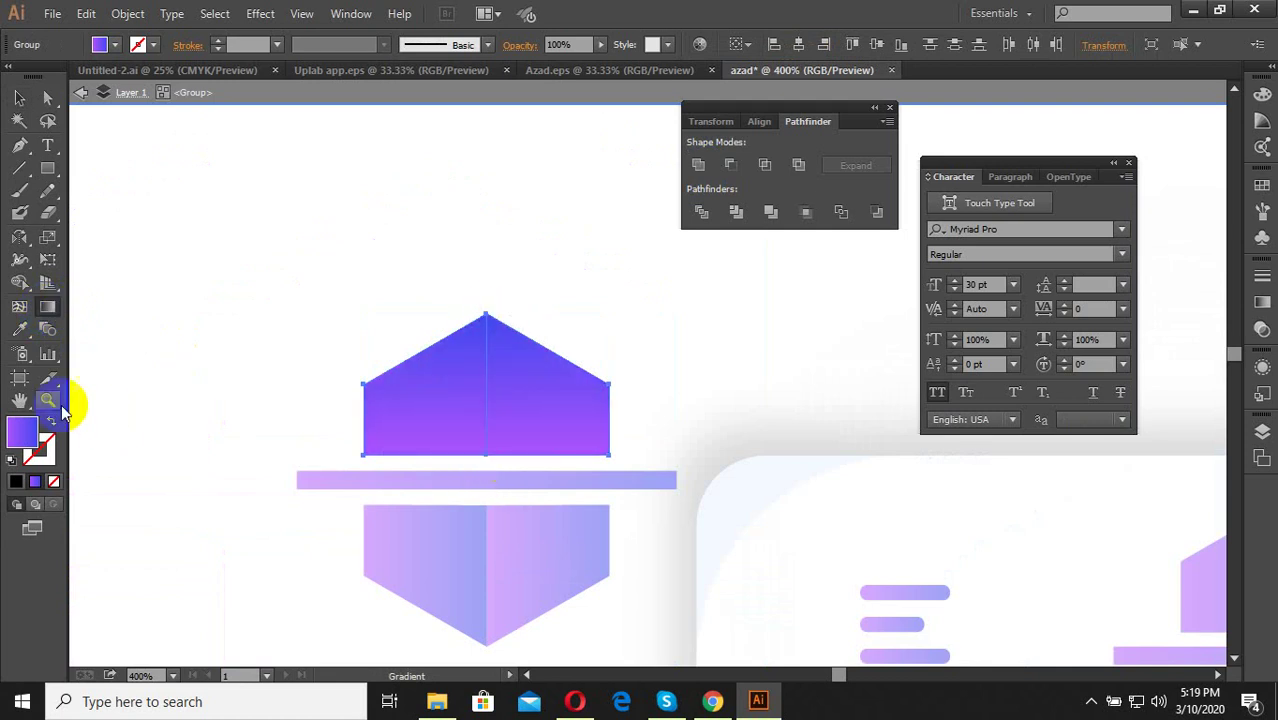
{"action": "left_click", "coordinate": [19, 97]}
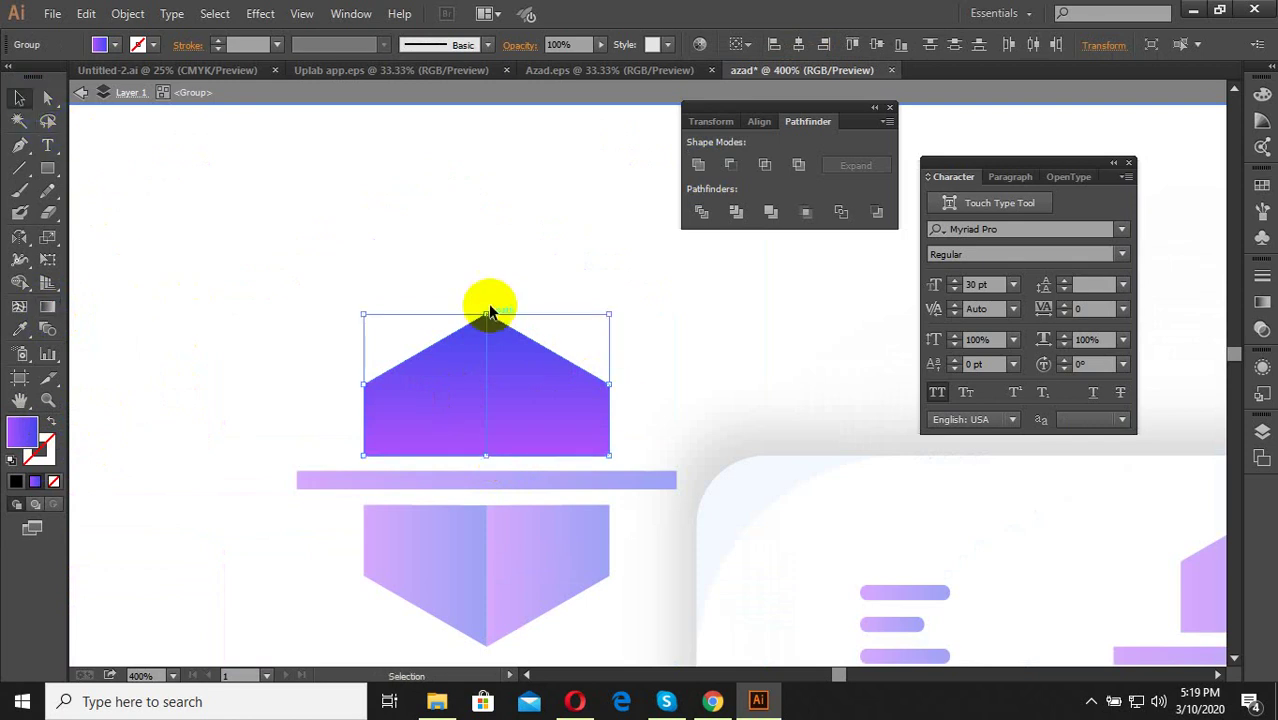
{"action": "left_click", "coordinate": [522, 465]}
{"action": "scroll", "coordinate": [628, 537], "scroll_direction": "down", "scroll_amount": 3}
{"action": "scroll", "coordinate": [543, 537], "scroll_direction": "up", "scroll_amount": 2}
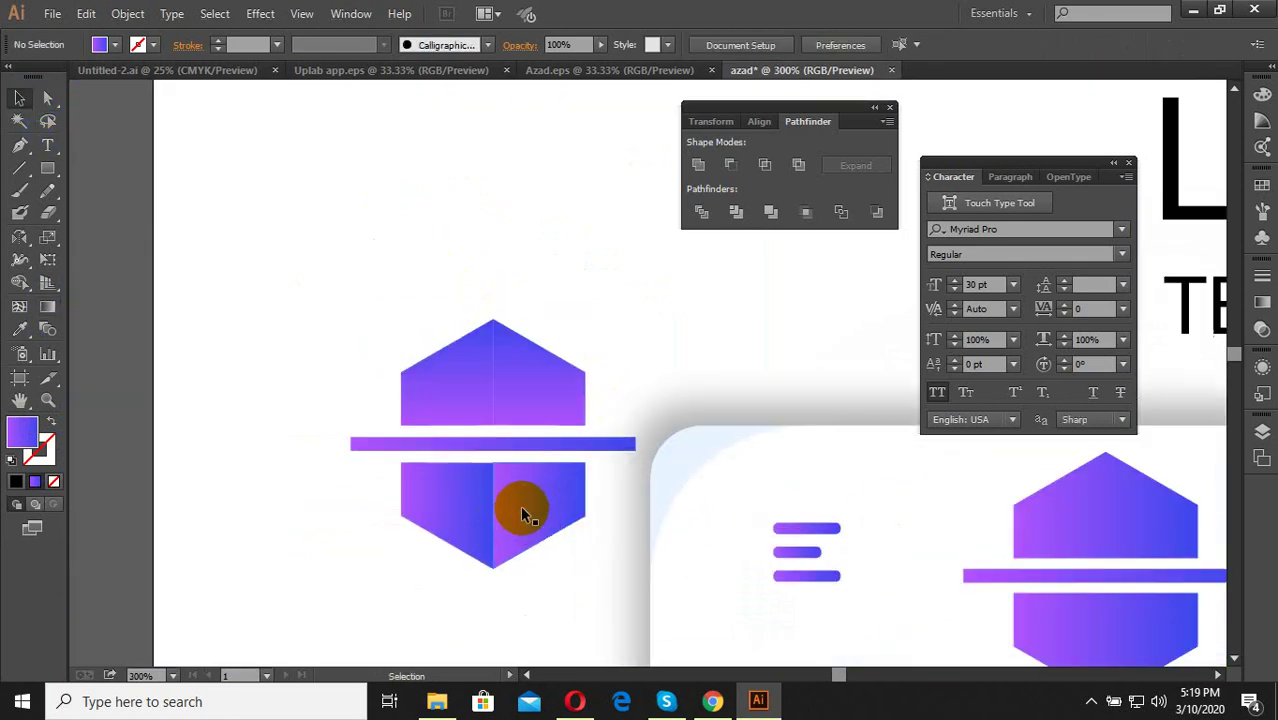
Give the lower hexagon half one vertical gradient down to its tip, then exit isolation mode.
{"action": "double_click", "coordinate": [522, 513]}
{"action": "left_click", "coordinate": [501, 504]}
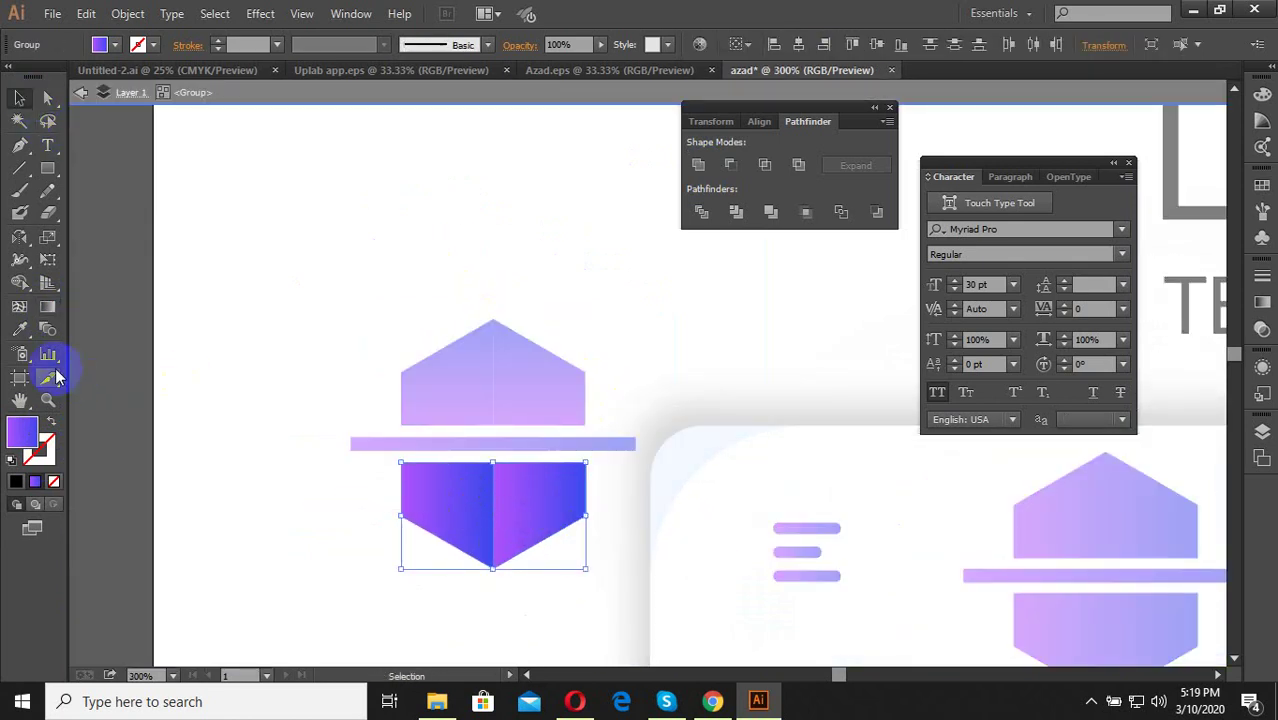
{"action": "left_click", "coordinate": [47, 310]}
{"action": "left_click_drag", "start_coordinate": [500, 458], "coordinate": [501, 588]}
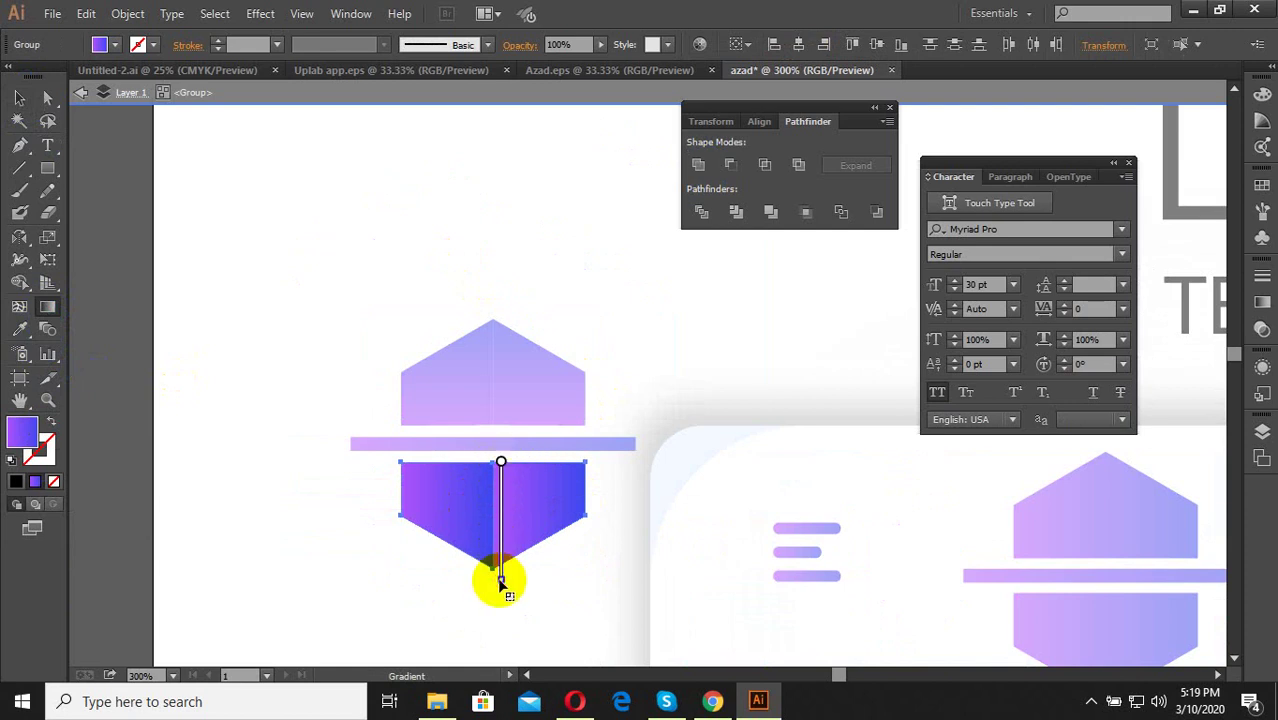
{"action": "left_click_drag", "start_coordinate": [465, 463], "coordinate": [490, 566]}
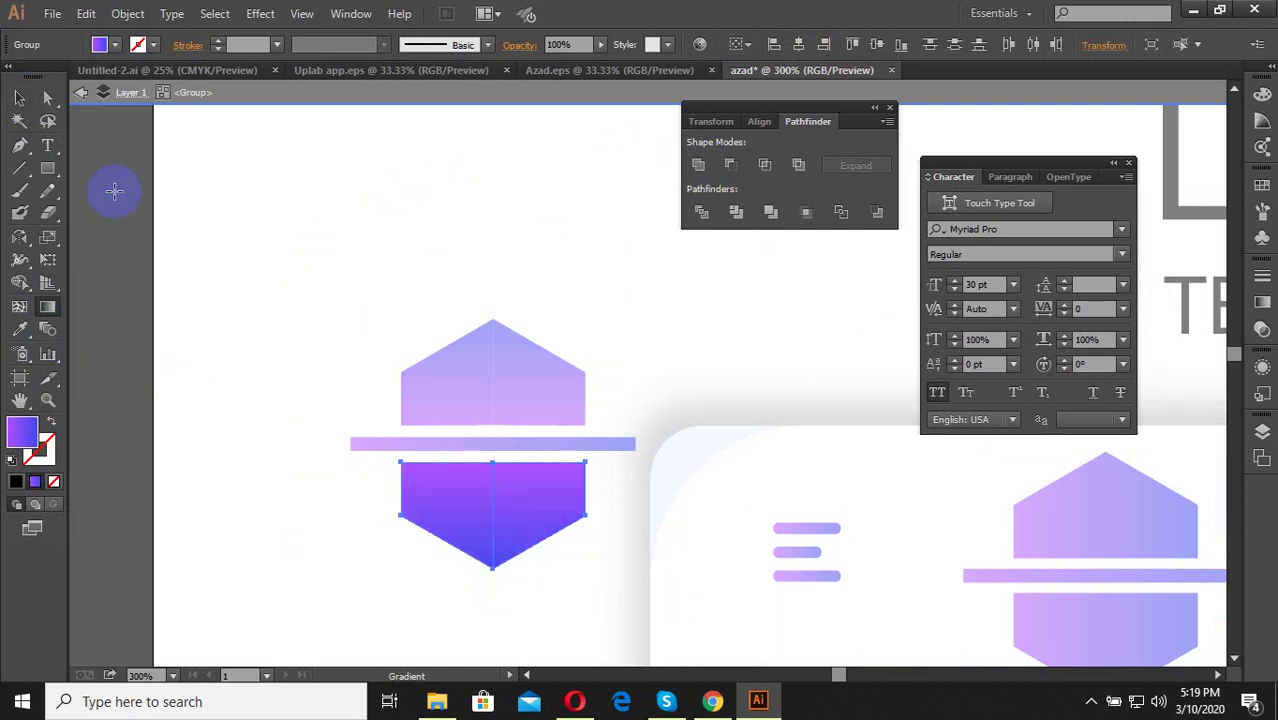
{"action": "left_click", "coordinate": [18, 100]}
{"action": "double_click", "coordinate": [411, 277]}
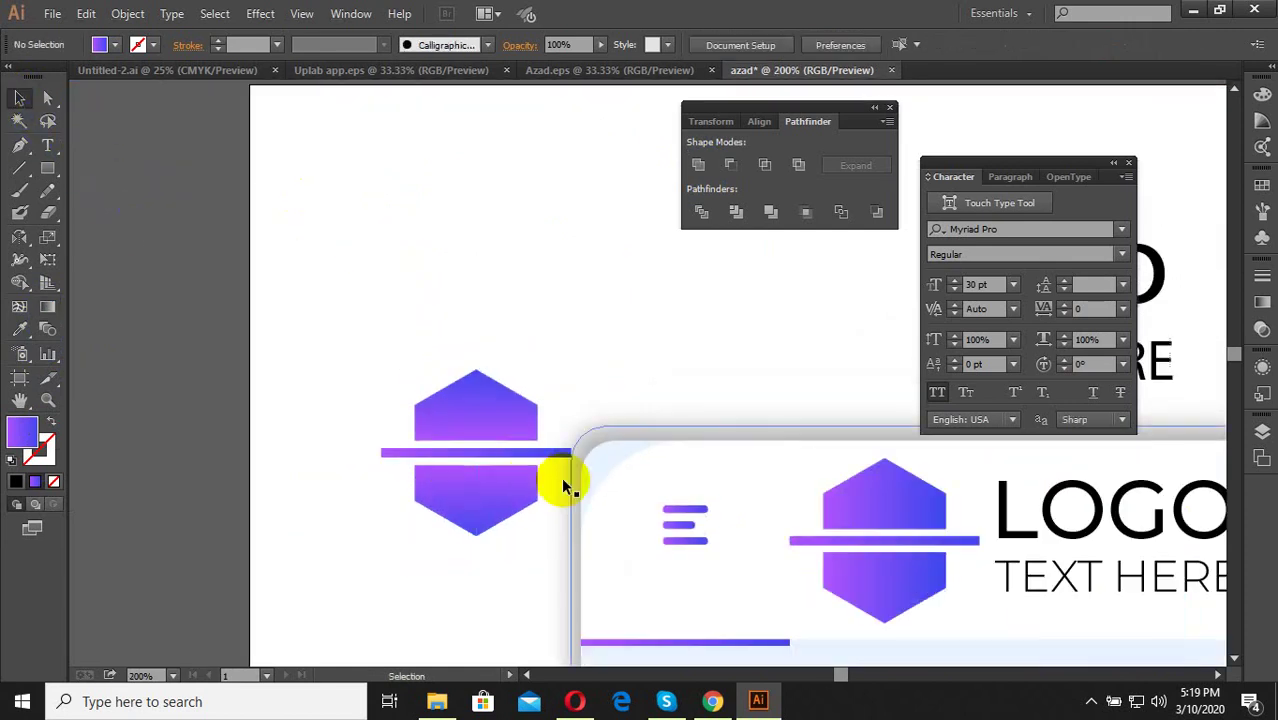
{"action": "scroll", "coordinate": [561, 477], "scroll_direction": "down", "scroll_amount": 1}
Set the horizontal bar's gradient type to Radial in the Gradient panel.
{"action": "left_click", "coordinate": [530, 460]}
{"action": "scroll", "coordinate": [500, 460], "scroll_direction": "up", "scroll_amount": 1}
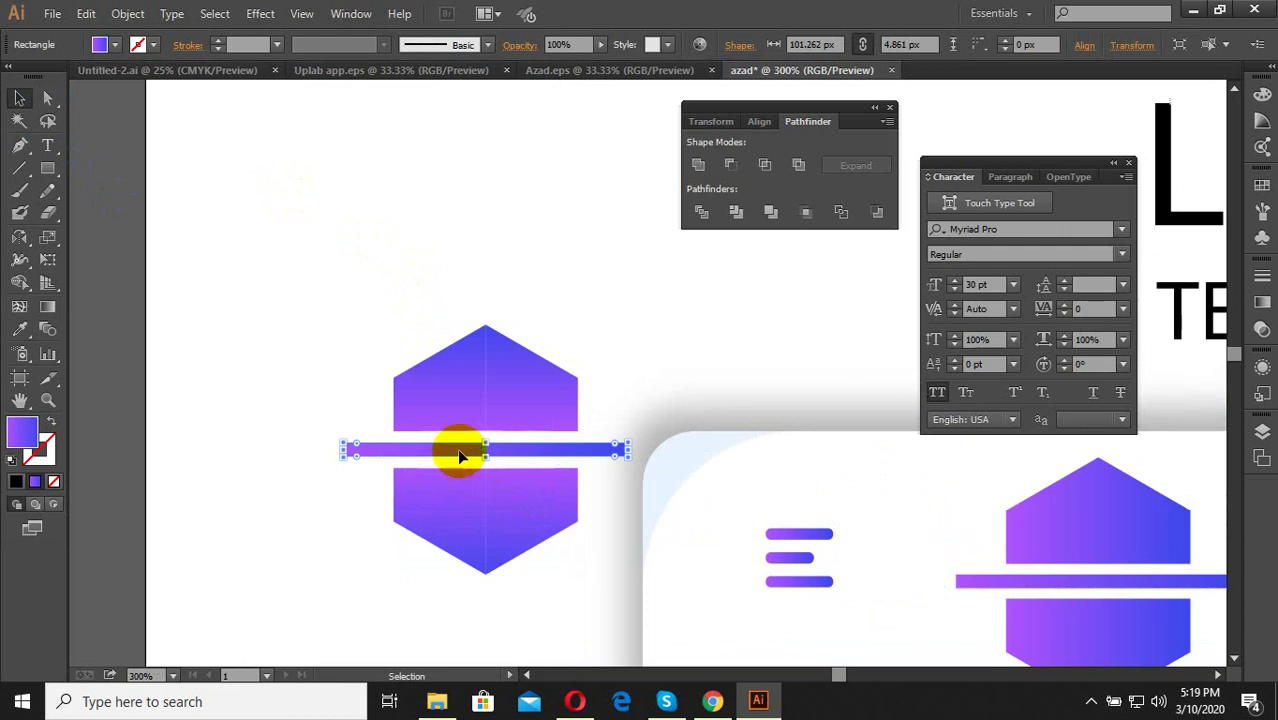
{"action": "left_click", "coordinate": [1262, 305]}
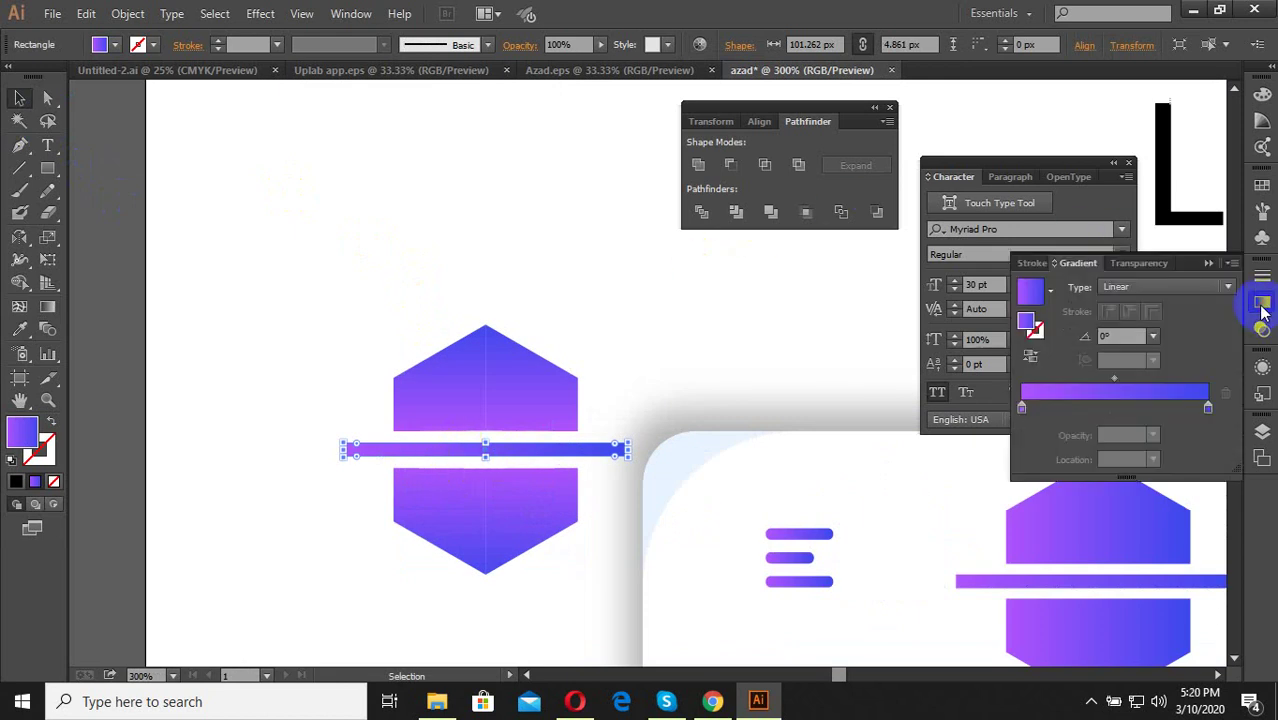
{"action": "left_click", "coordinate": [1145, 287]}
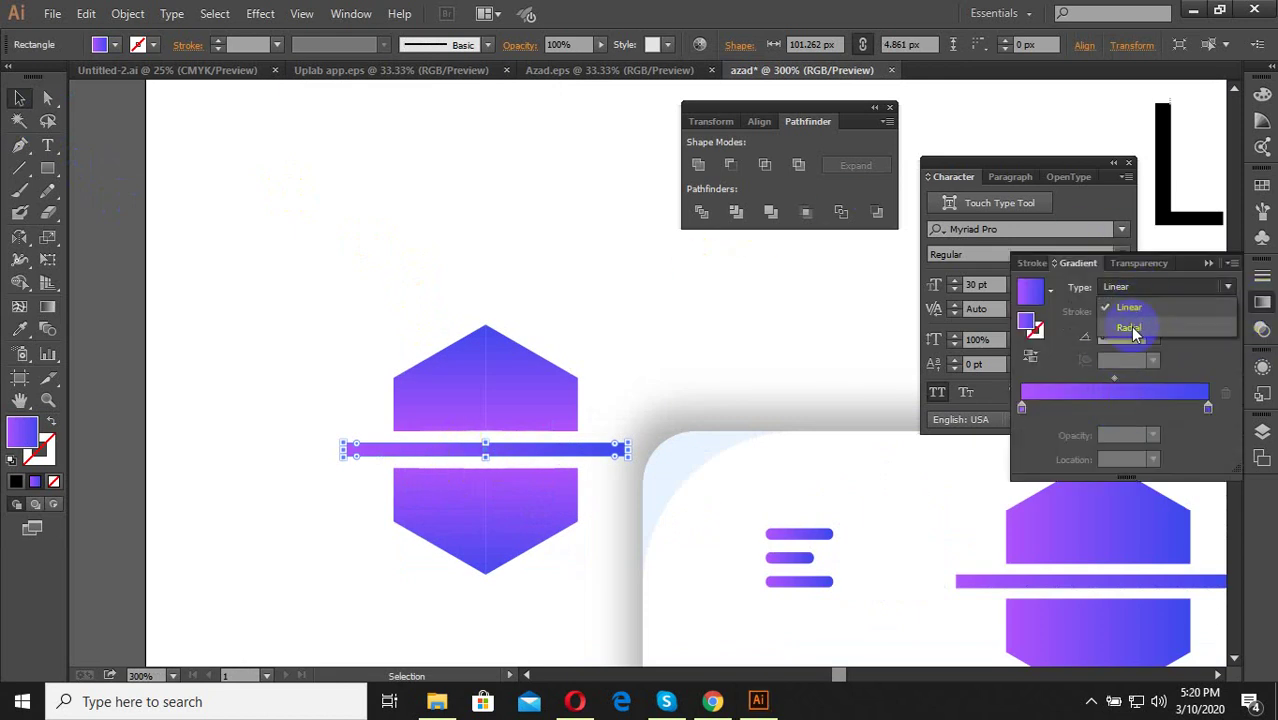
{"action": "left_click", "coordinate": [1133, 333]}
Briefly isolate the logo group, then exit and zoom out to the full layout.
{"action": "left_click", "coordinate": [618, 392]}
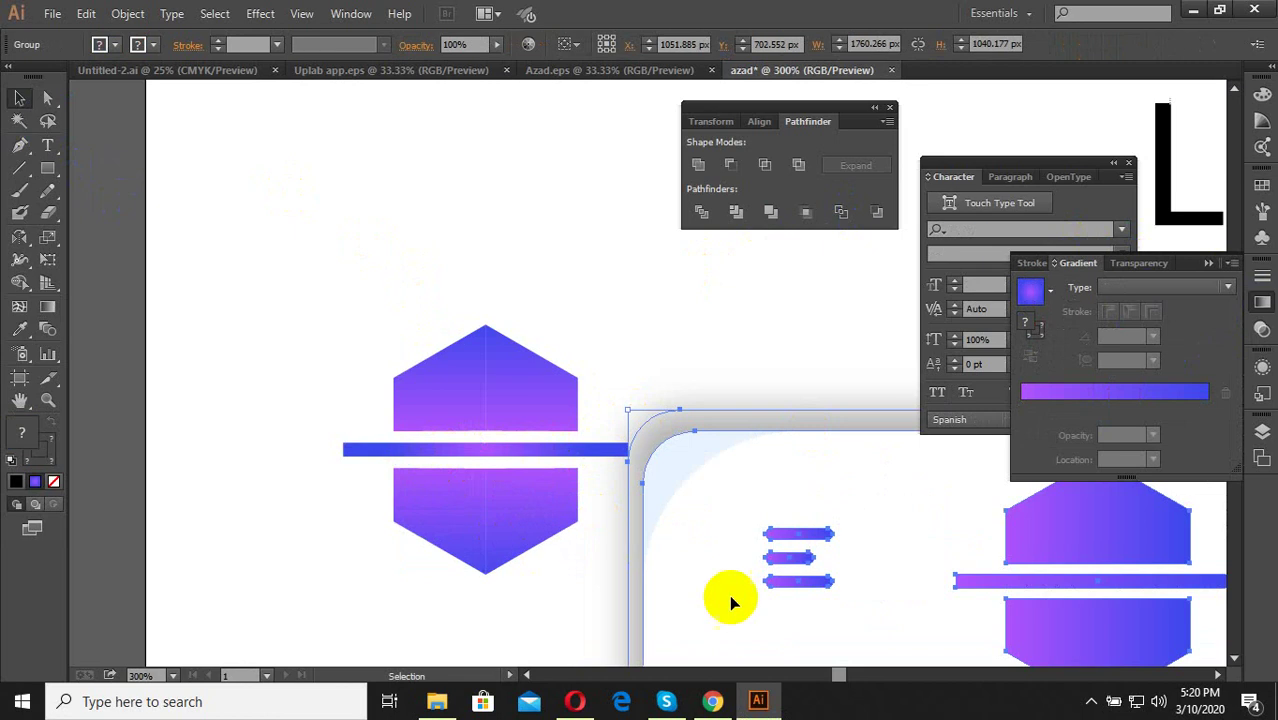
{"action": "scroll", "coordinate": [479, 495], "scroll_direction": "down", "scroll_amount": 2}
{"action": "left_click", "coordinate": [490, 478]}
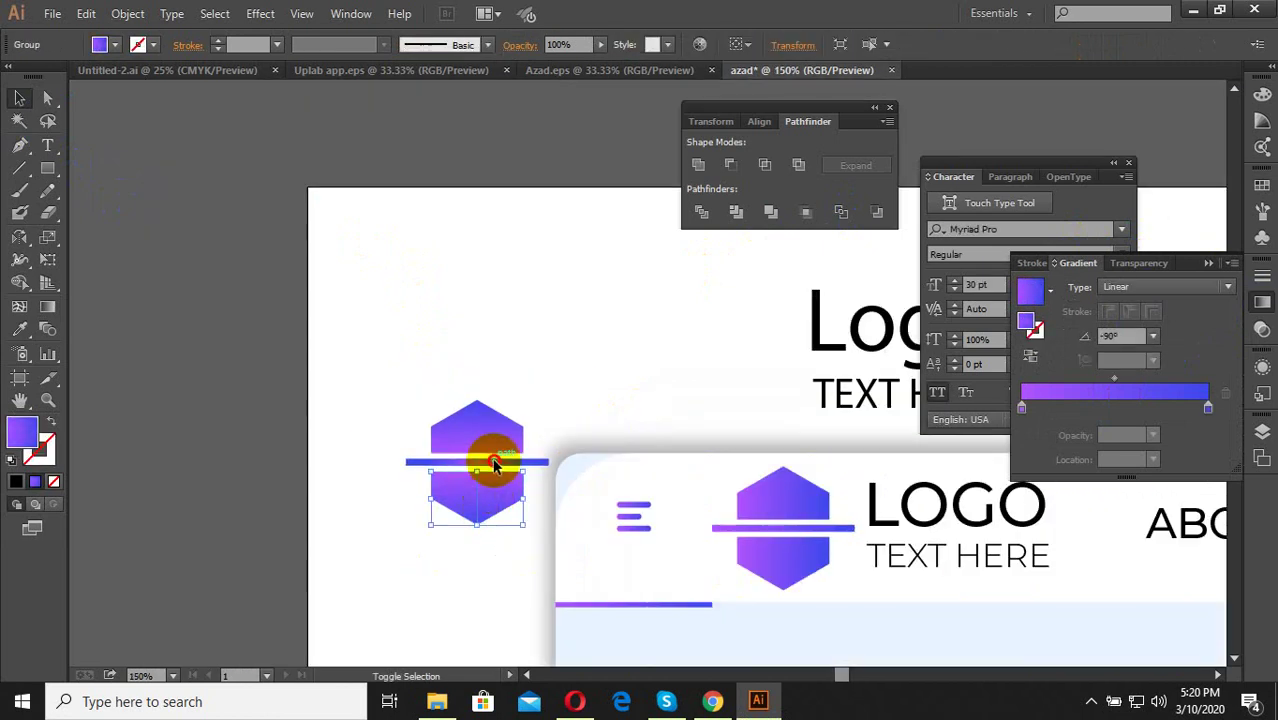
{"action": "double_click", "coordinate": [490, 430]}
{"action": "double_click", "coordinate": [214, 379]}
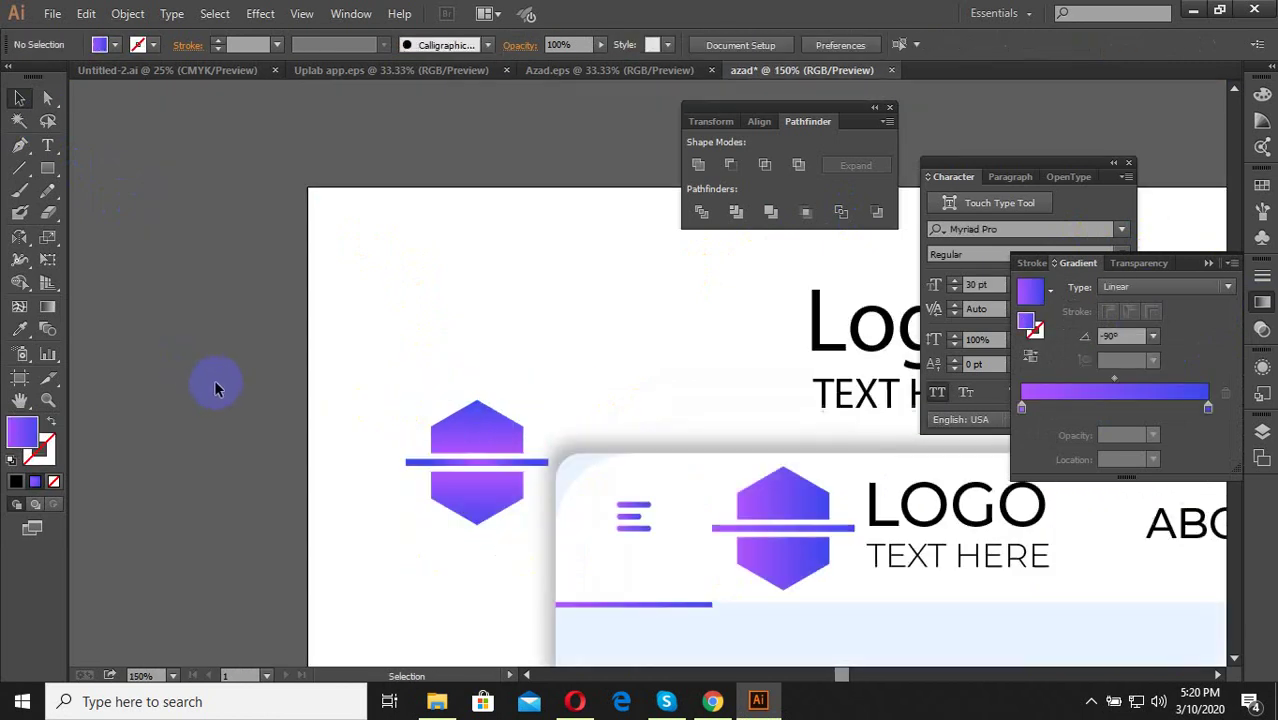
{"action": "scroll", "coordinate": [251, 406], "scroll_direction": "down", "scroll_amount": 3}
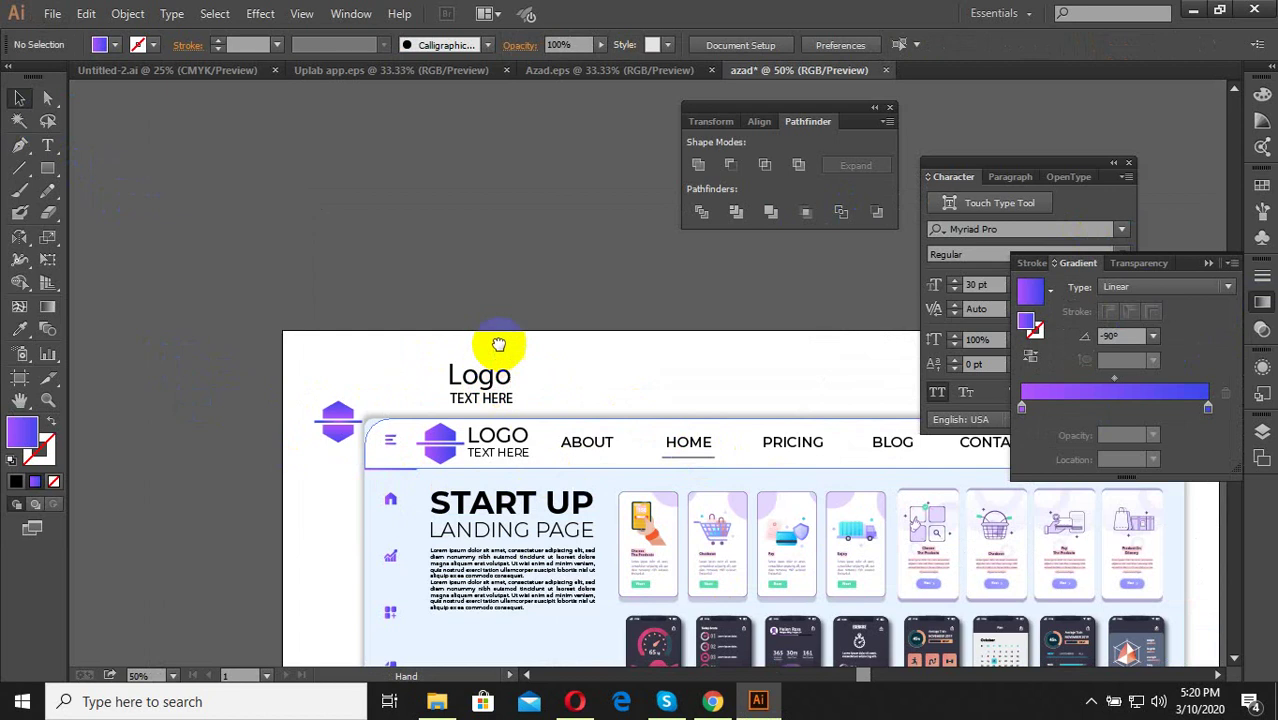
Zoom into the first phone's 65 kg gauge and draw a circle centred on its dial.
{"action": "scroll", "coordinate": [539, 430], "scroll_direction": "right", "scroll_amount": 3}
{"action": "scroll", "coordinate": [539, 400], "scroll_direction": "down", "scroll_amount": 2}
{"action": "scroll", "coordinate": [495, 465], "scroll_direction": "down", "scroll_amount": 2}
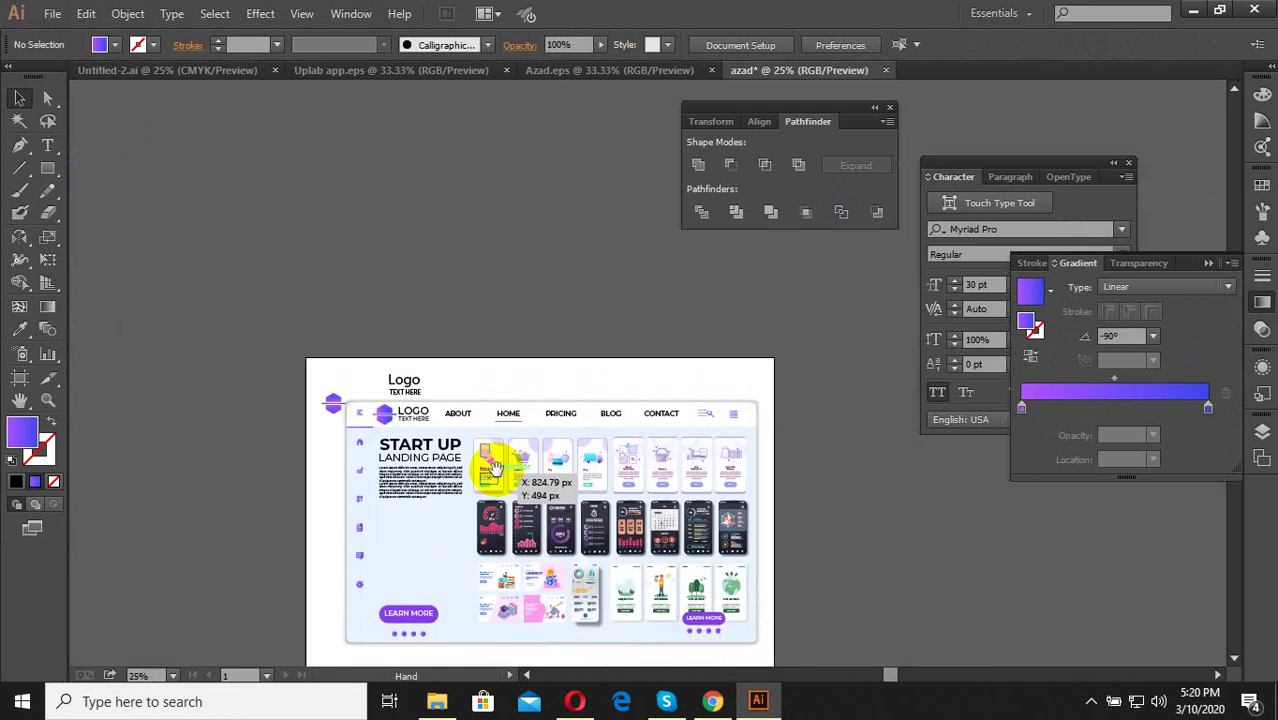
{"action": "scroll", "coordinate": [545, 530], "scroll_direction": "up", "scroll_amount": 8}
{"action": "mouse_move", "coordinate": [552, 530]}
{"action": "left_mouse_down"}
{"action": "mouse_move", "coordinate": [492, 366]}
{"action": "mouse_move", "coordinate": [535, 337]}
{"action": "left_mouse_up"}
{"action": "scroll", "coordinate": [505, 380], "scroll_direction": "down", "scroll_amount": 2}
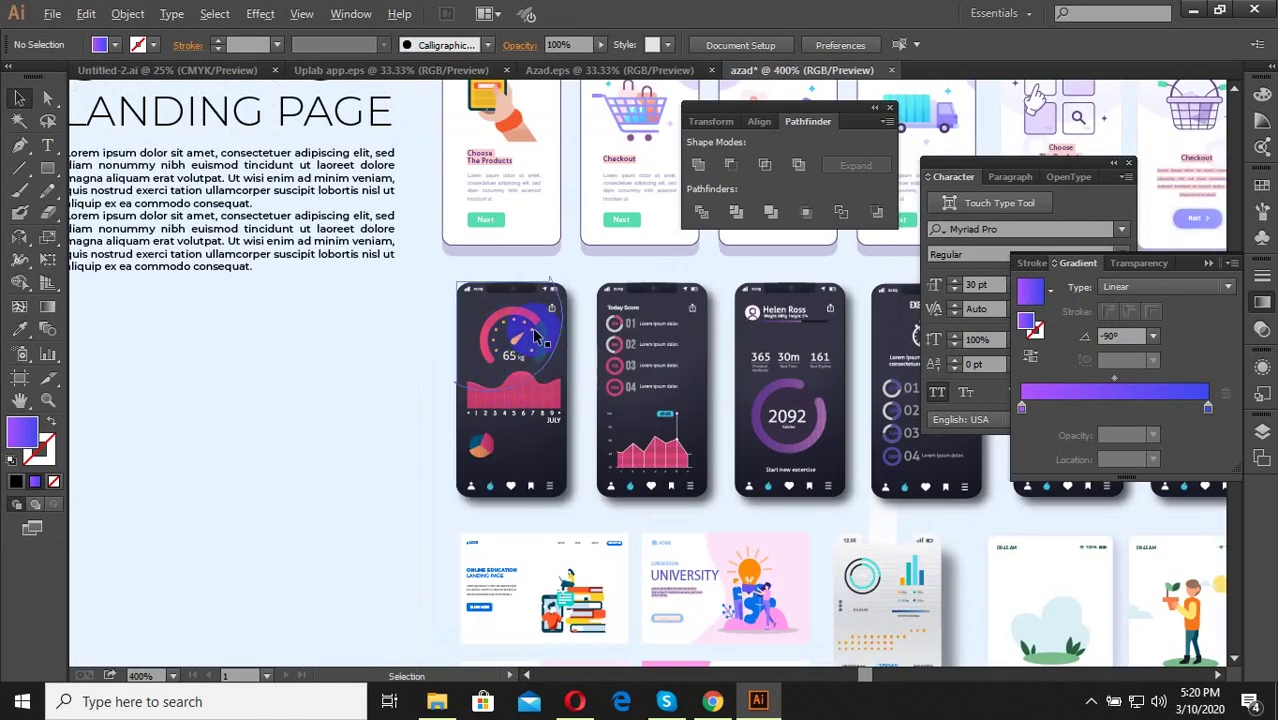
{"action": "scroll", "coordinate": [531, 347], "scroll_direction": "up", "scroll_amount": 3}
{"action": "scroll", "coordinate": [603, 347], "scroll_direction": "up", "scroll_amount": 2}
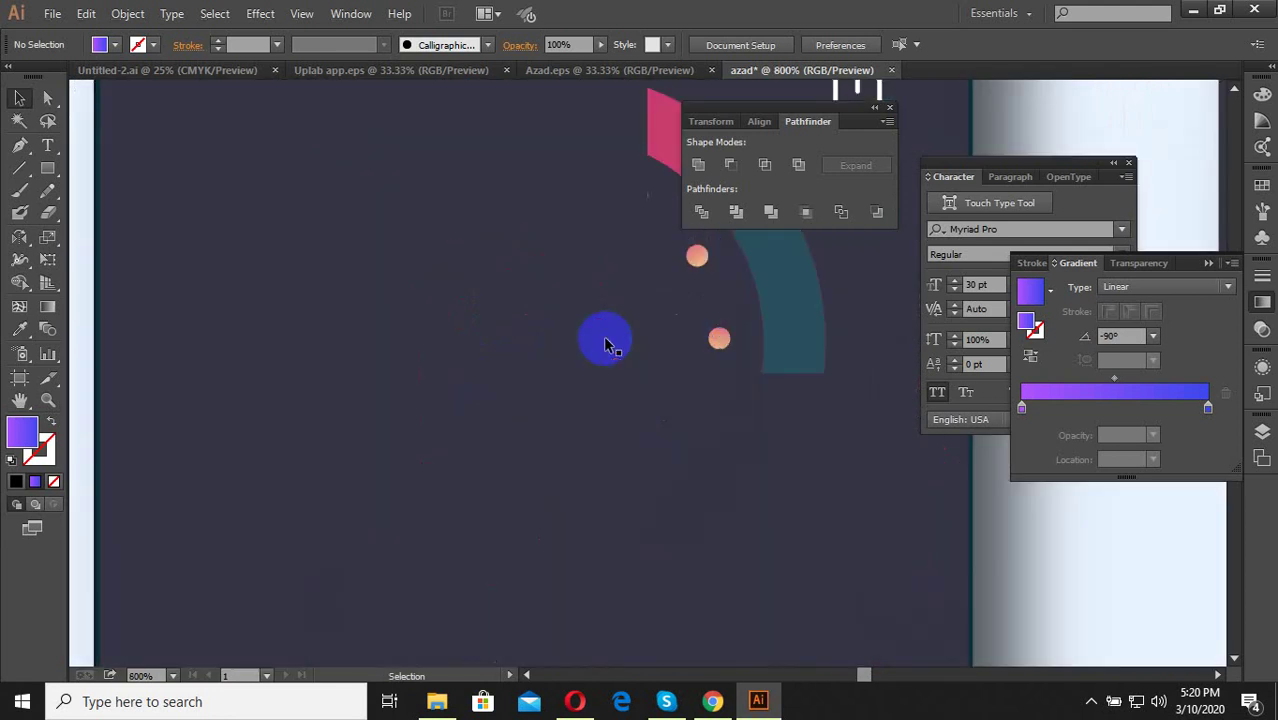
{"action": "scroll", "coordinate": [605, 342], "scroll_direction": "down", "scroll_amount": 2}
{"action": "left_click_drag", "start_coordinate": [522, 365], "coordinate": [383, 362]}
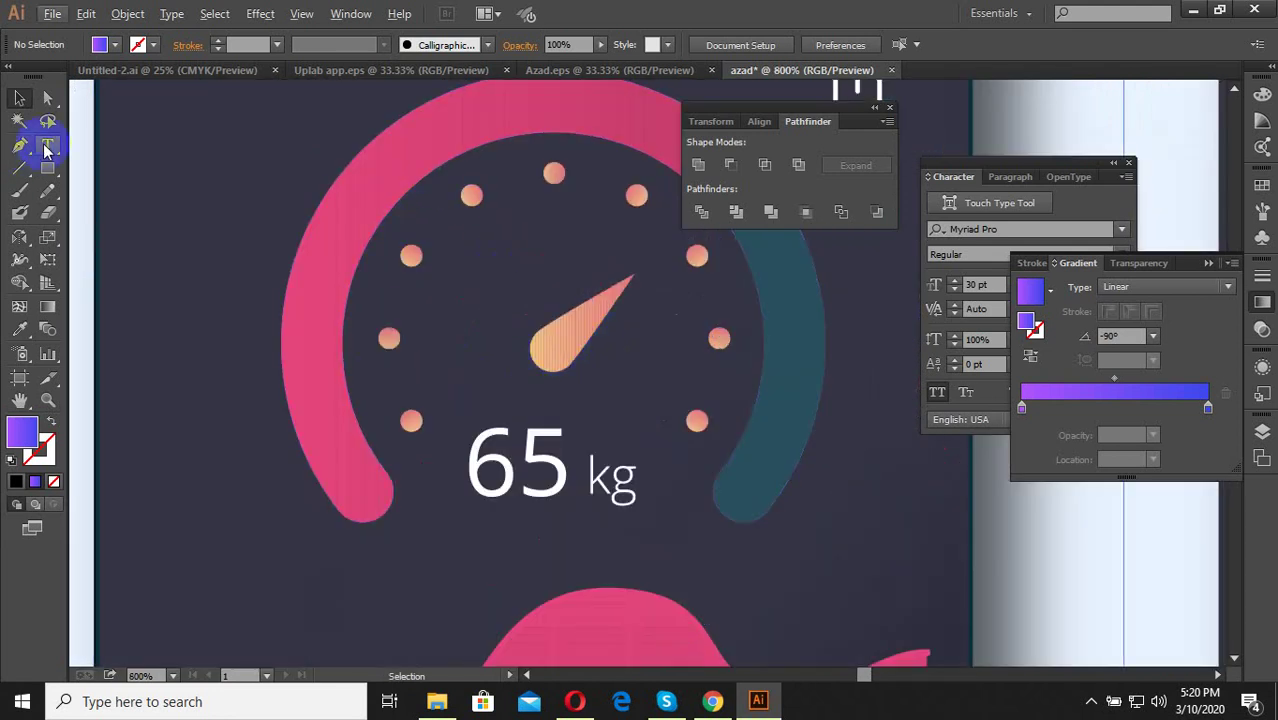
{"action": "left_click_drag", "start_coordinate": [47, 168], "coordinate": [150, 225]}
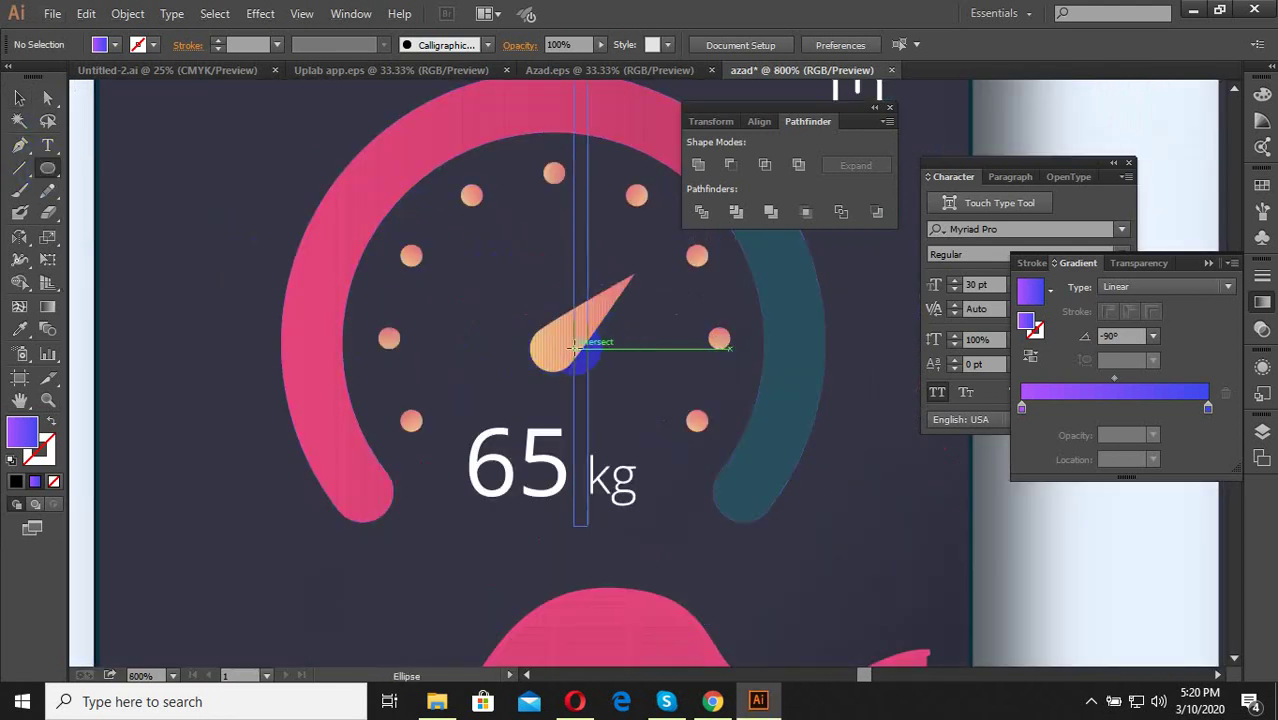
{"action": "left_click_drag", "start_coordinate": [553, 338], "coordinate": [756, 536]}
{"action": "left_click", "coordinate": [128, 13]}
{"action": "mouse_move", "coordinate": [148, 391]}
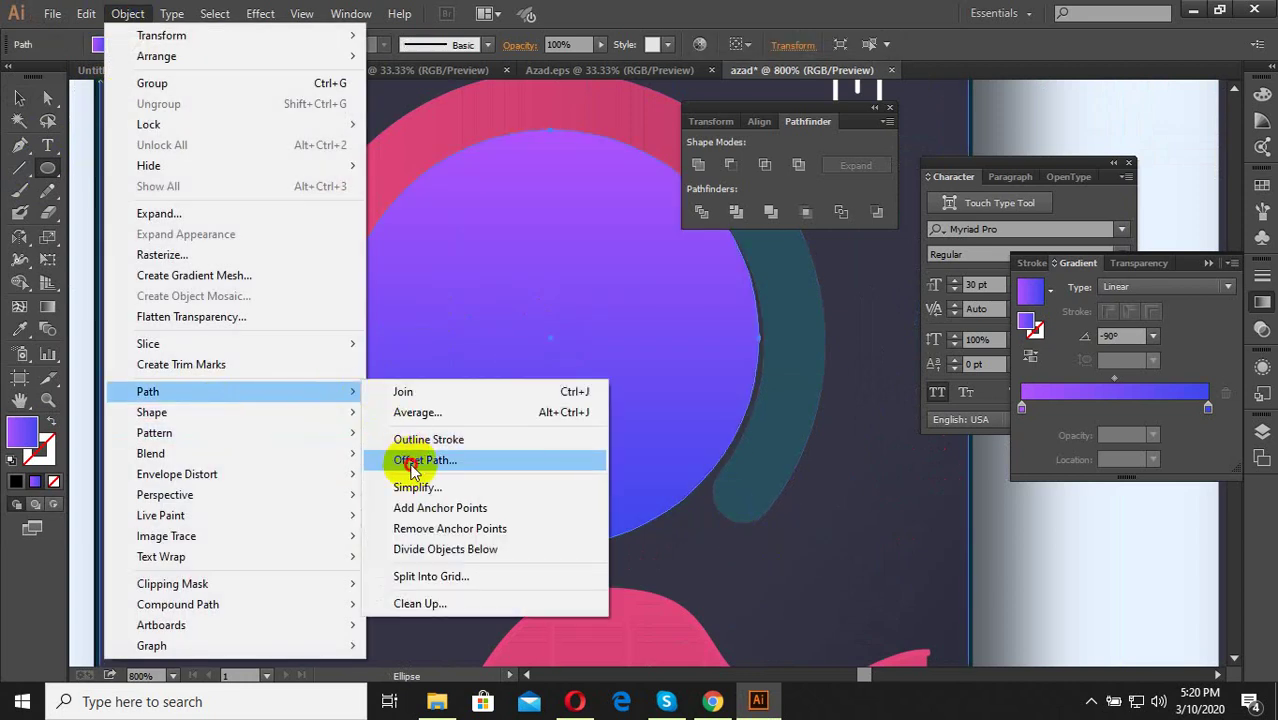
Offset the gradient circle's path by 10 px.
{"action": "left_click", "coordinate": [415, 460]}
{"action": "left_click", "coordinate": [518, 397]}
{"action": "left_click", "coordinate": [621, 297]}
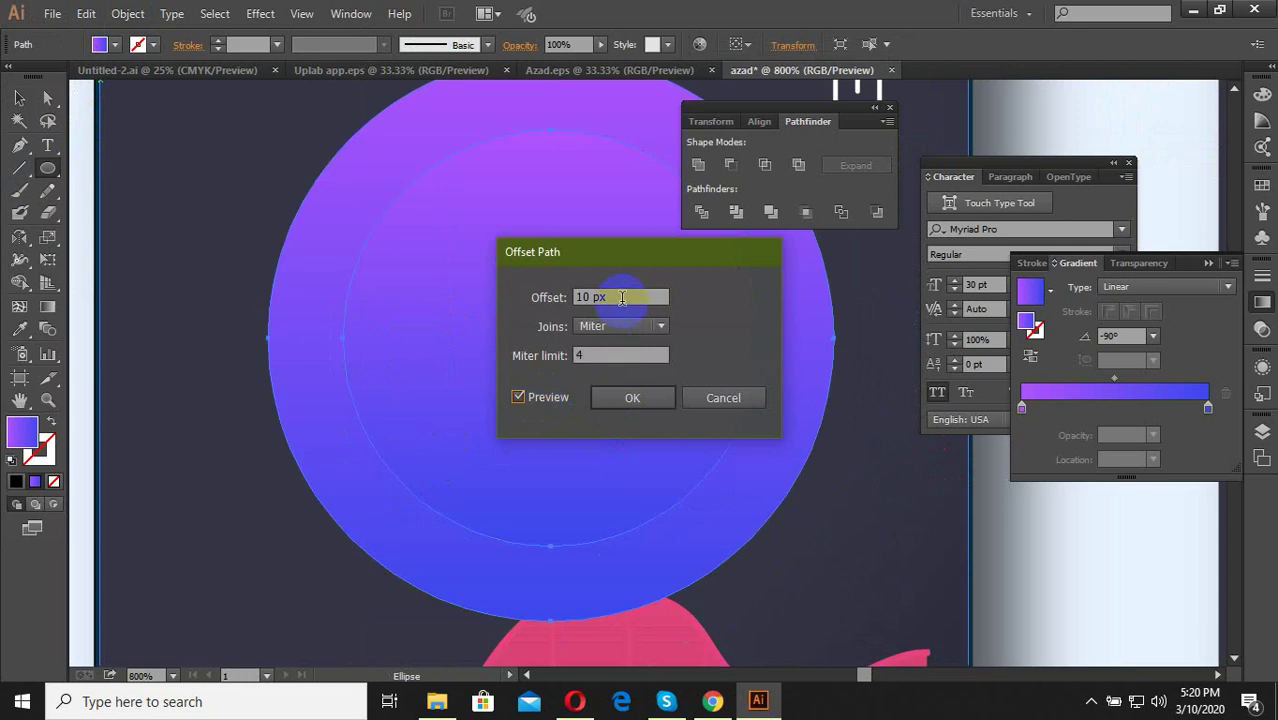
{"action": "left_click", "coordinate": [615, 399]}
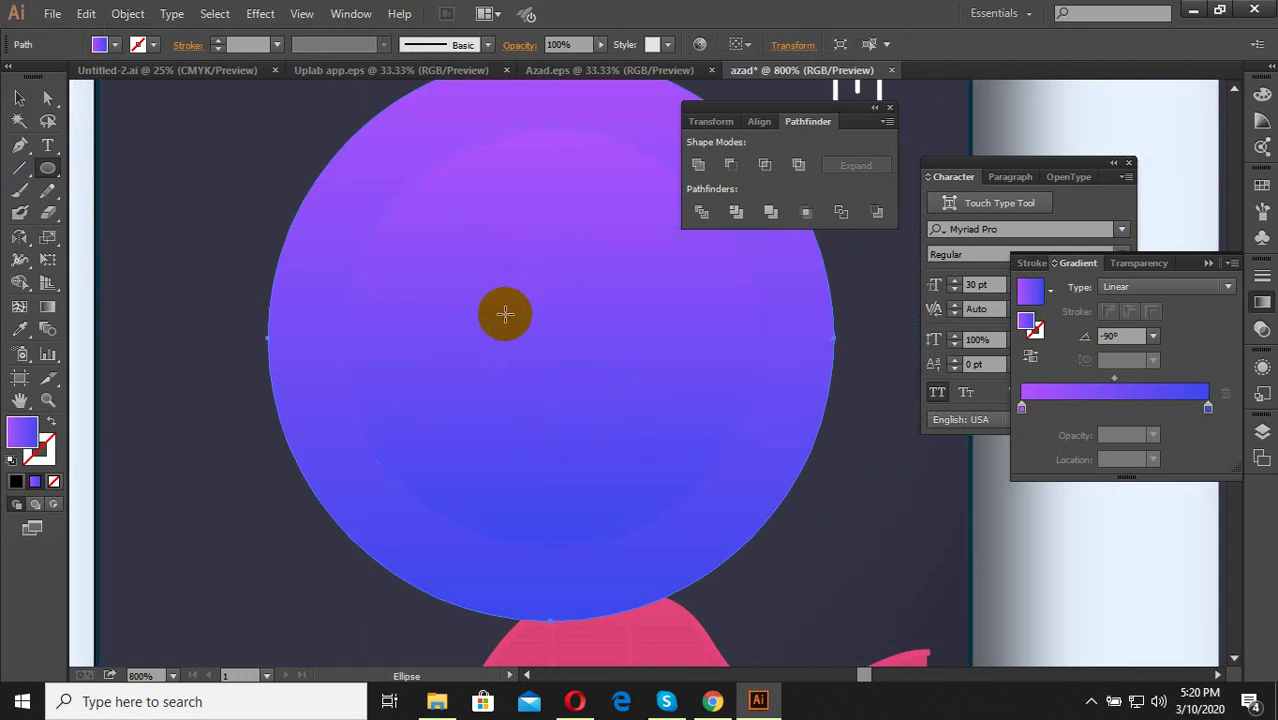
Divide the circle and its offset copy, ungroup, and remove the inner disc to reveal the dial.
{"action": "left_click", "coordinate": [15, 97]}
{"action": "left_click", "coordinate": [408, 265]}
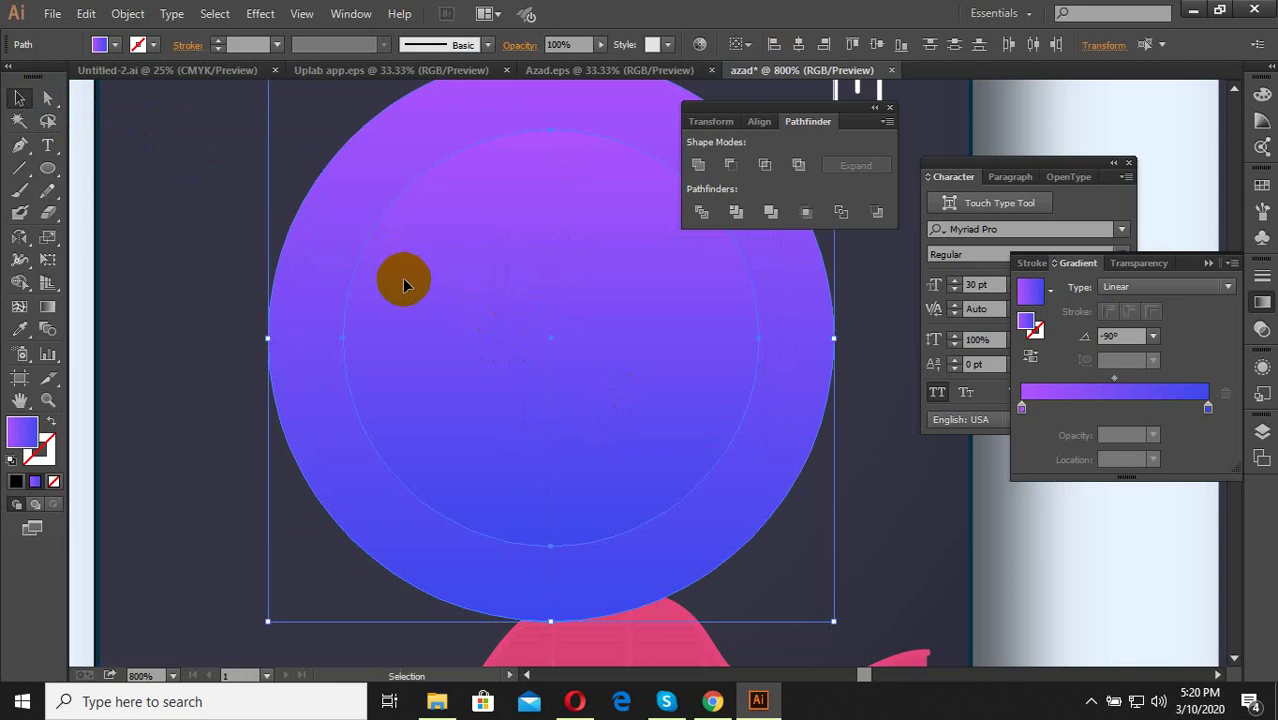
{"action": "left_click", "coordinate": [702, 212]}
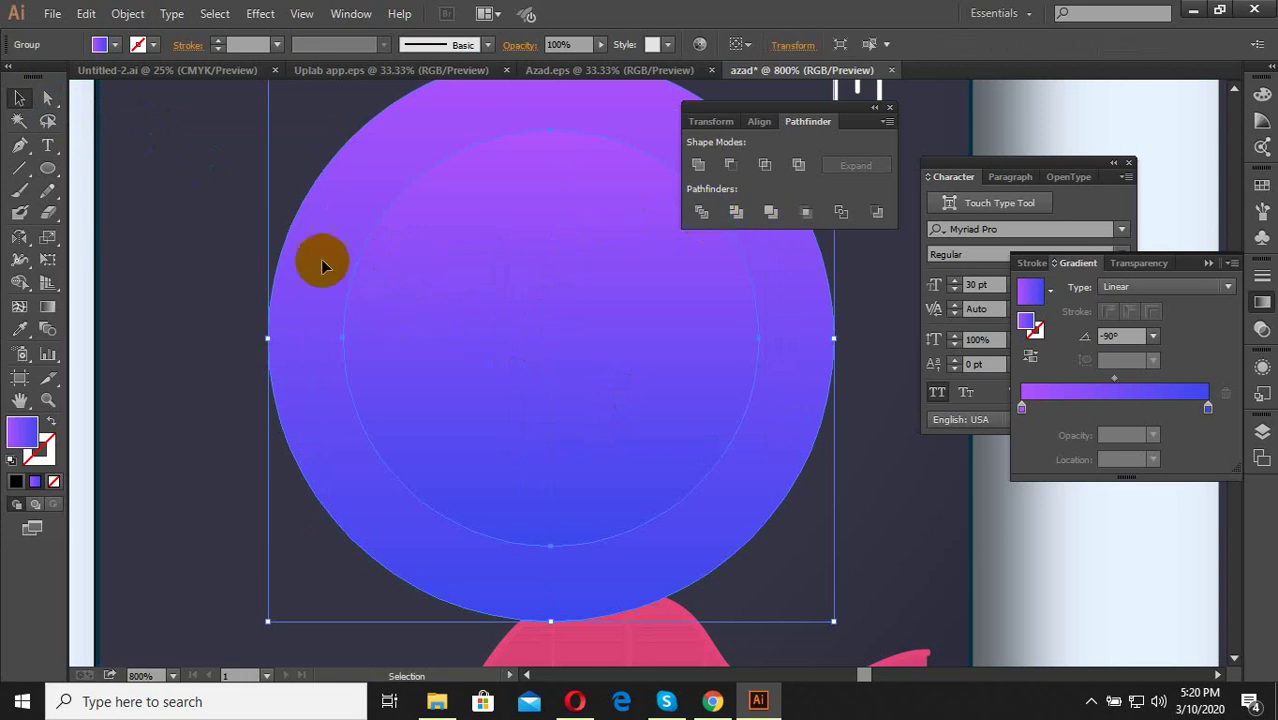
{"action": "right_click", "coordinate": [590, 296]}
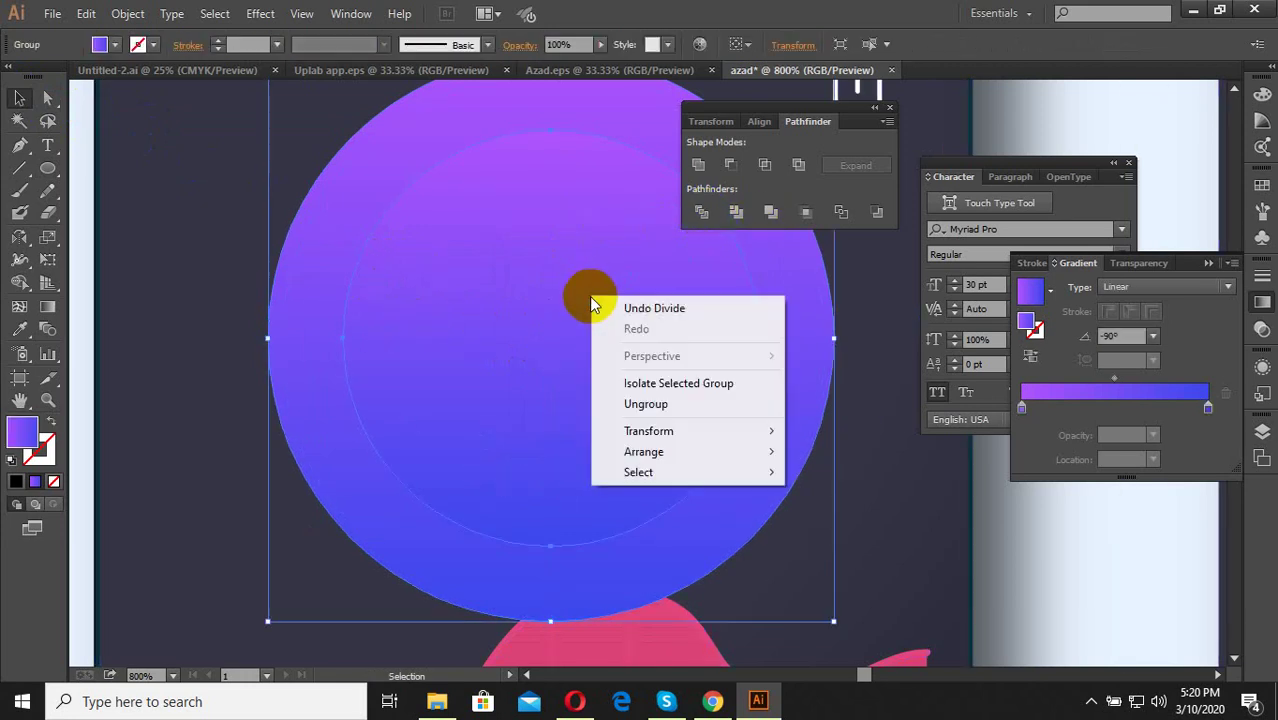
{"action": "left_click", "coordinate": [635, 402]}
{"action": "left_click", "coordinate": [440, 303]}
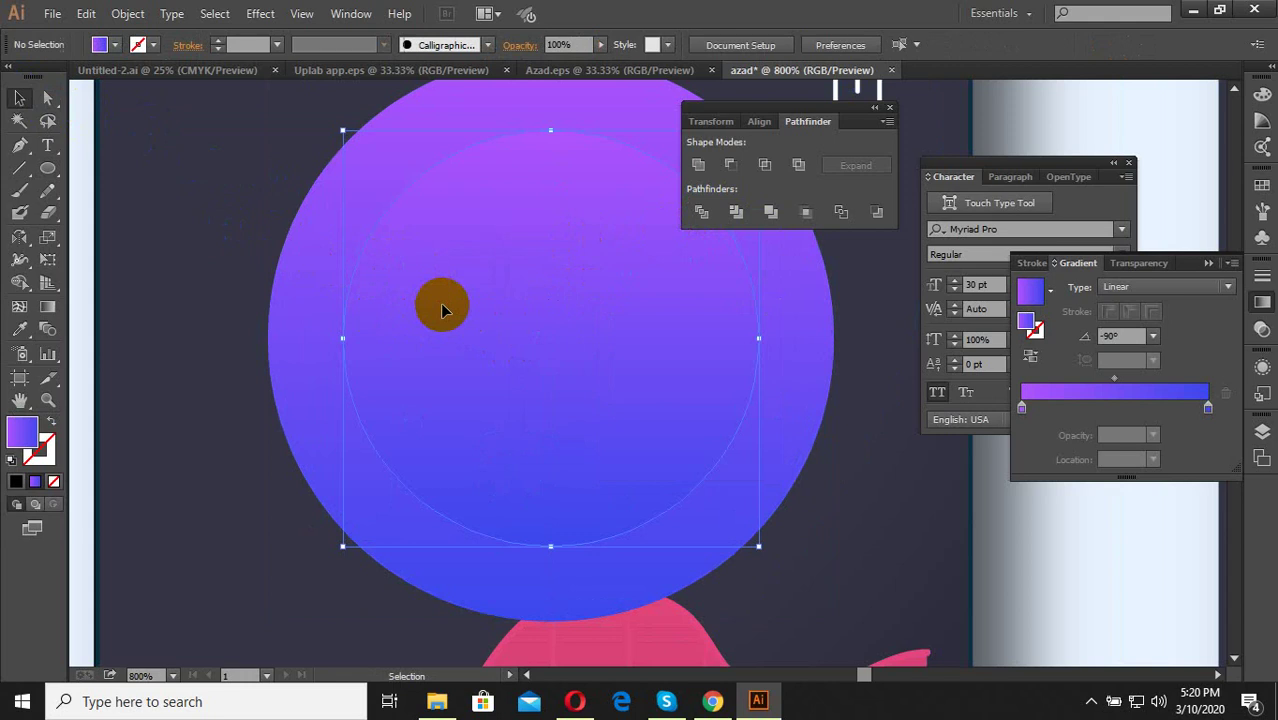
{"action": "key", "text": "ctrl+shift+a"}
{"action": "key", "text": "ctrl+z"}
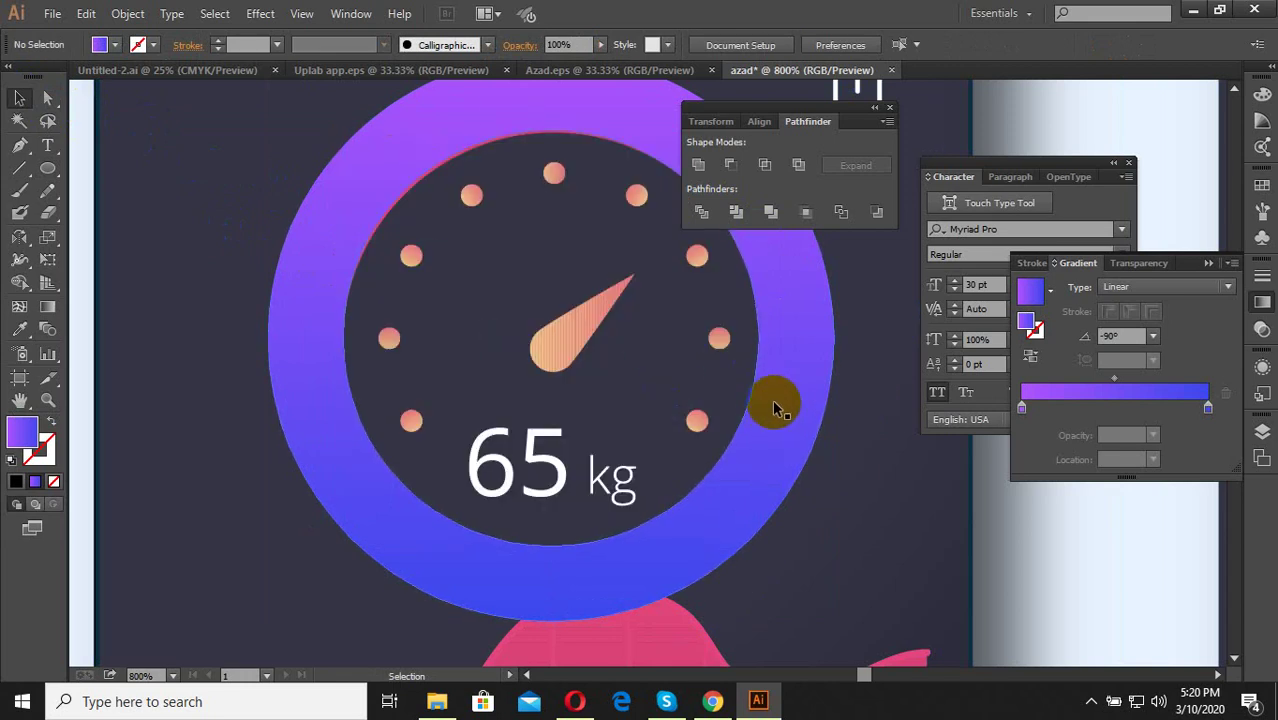
{"action": "left_click", "coordinate": [538, 573]}
{"action": "left_click_drag", "start_coordinate": [540, 565], "coordinate": [350, 538]}
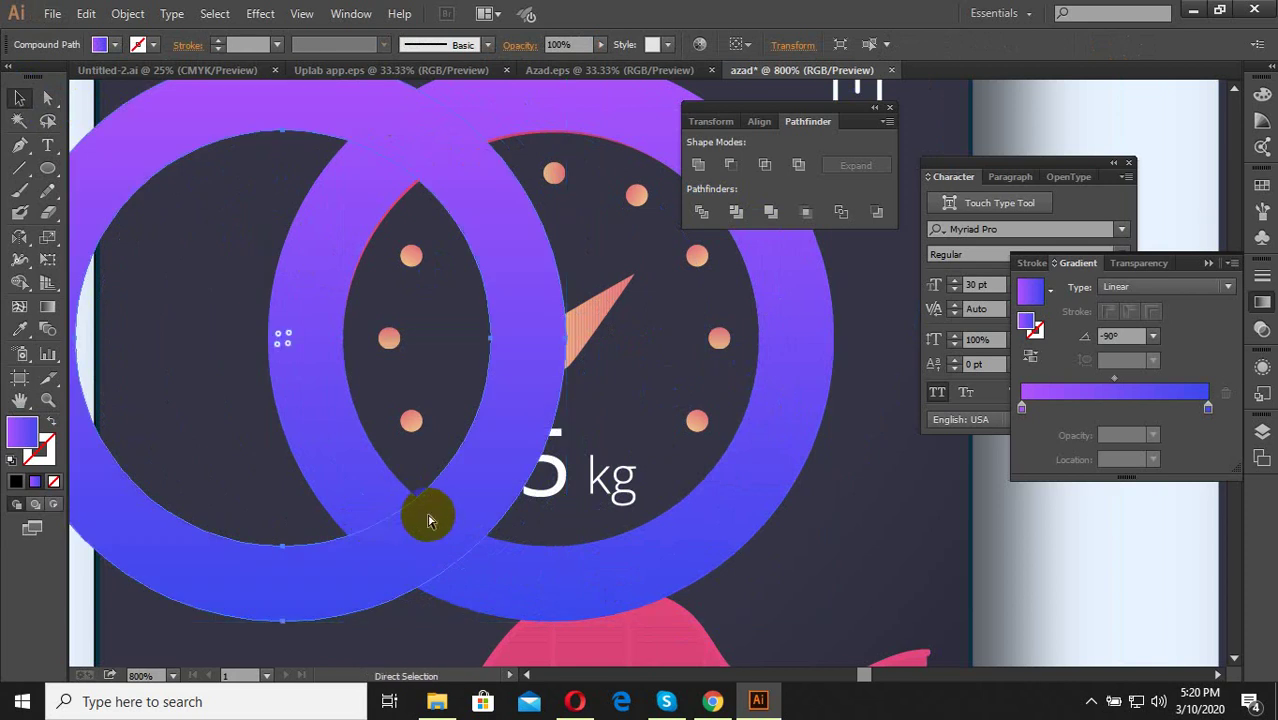
{"action": "key", "text": "ctrl+z"}
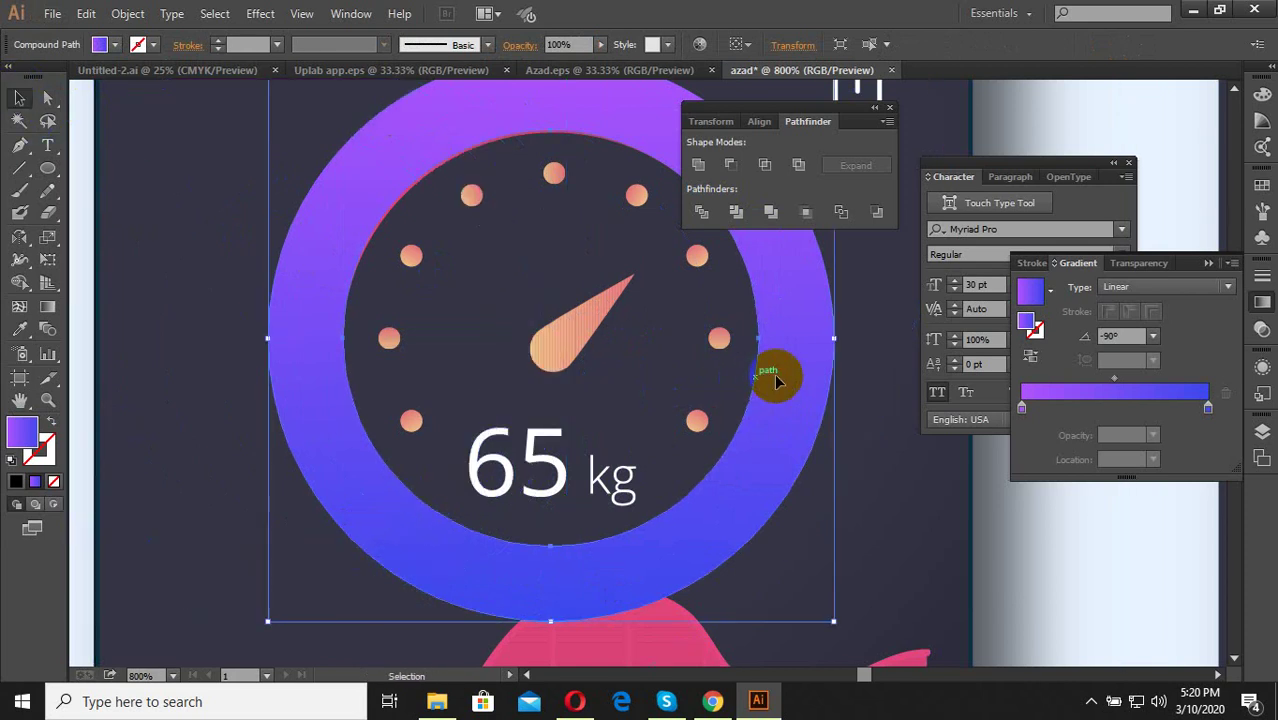
{"action": "left_click_drag", "start_coordinate": [801, 377], "coordinate": [602, 378]}
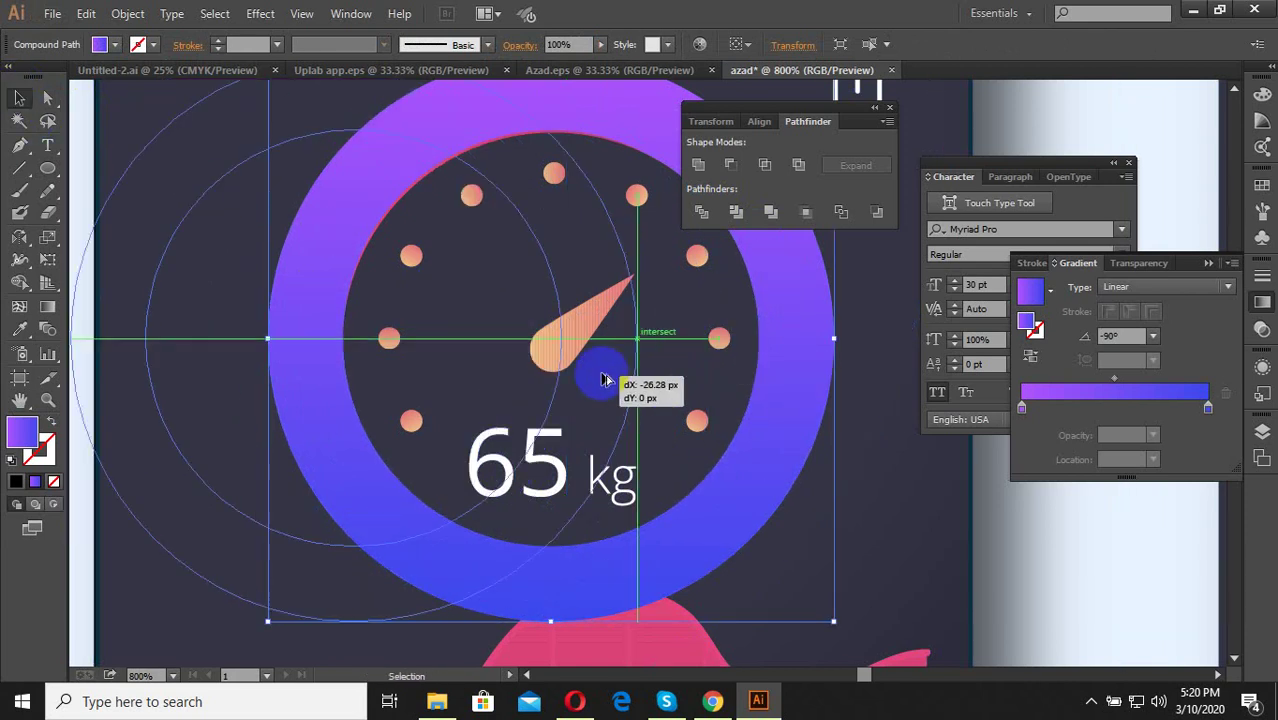
{"action": "key", "text": "ctrl+z"}
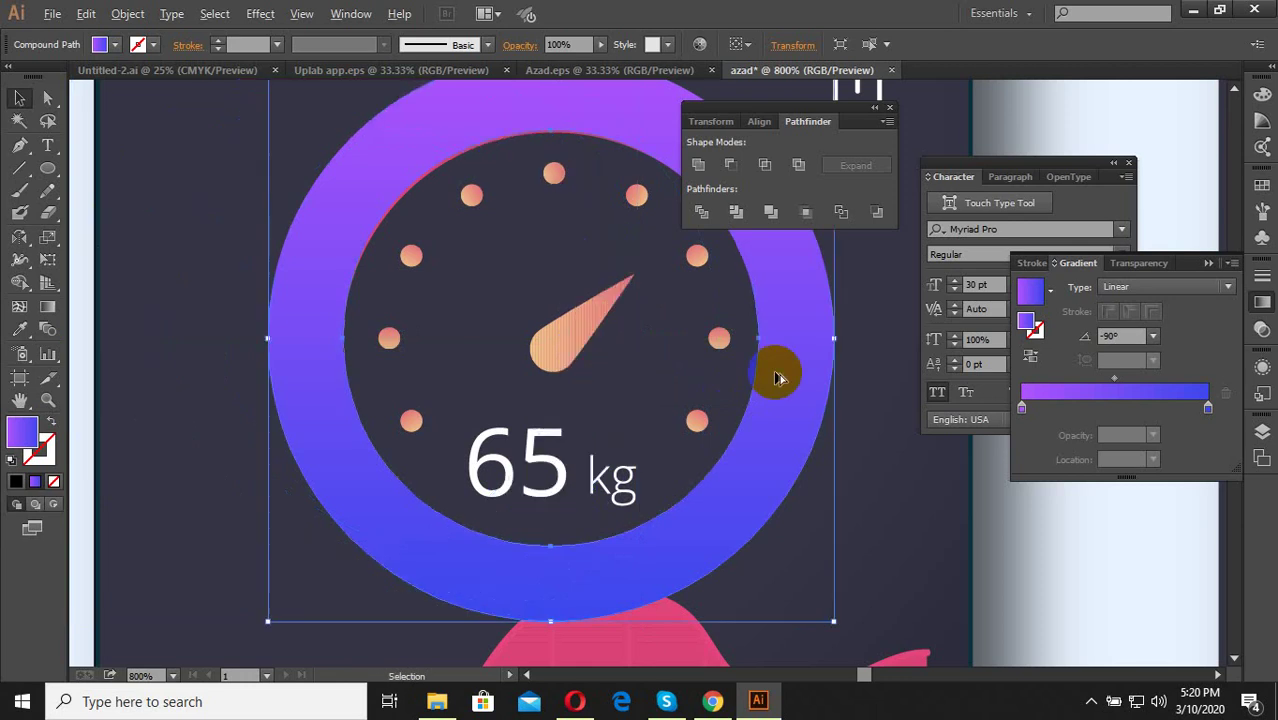
{"action": "mouse_move", "coordinate": [791, 376]}
{"action": "left_mouse_down"}
{"action": "mouse_move", "coordinate": [501, 374]}
{"action": "mouse_move", "coordinate": [394, 436]}
{"action": "left_mouse_up"}
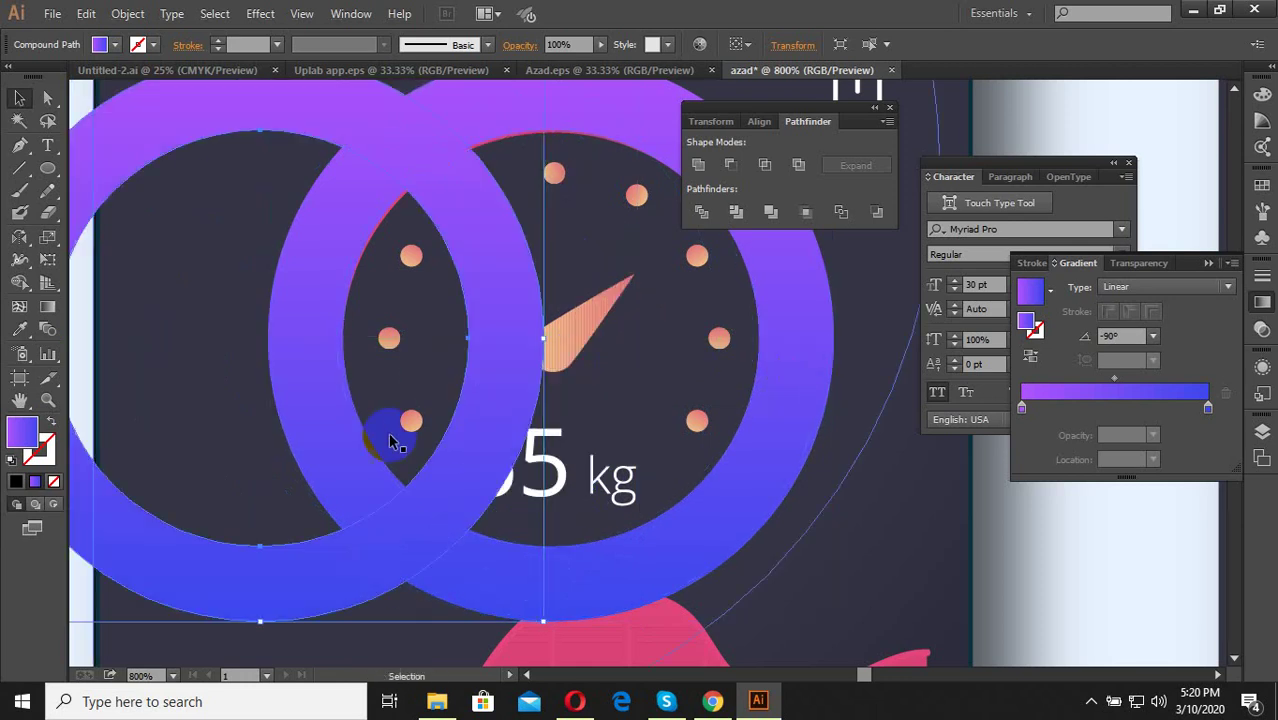
{"action": "mouse_move", "coordinate": [442, 474]}
{"action": "left_mouse_down"}
{"action": "mouse_move", "coordinate": [543, 333]}
{"action": "mouse_move", "coordinate": [490, 328]}
{"action": "left_mouse_up"}
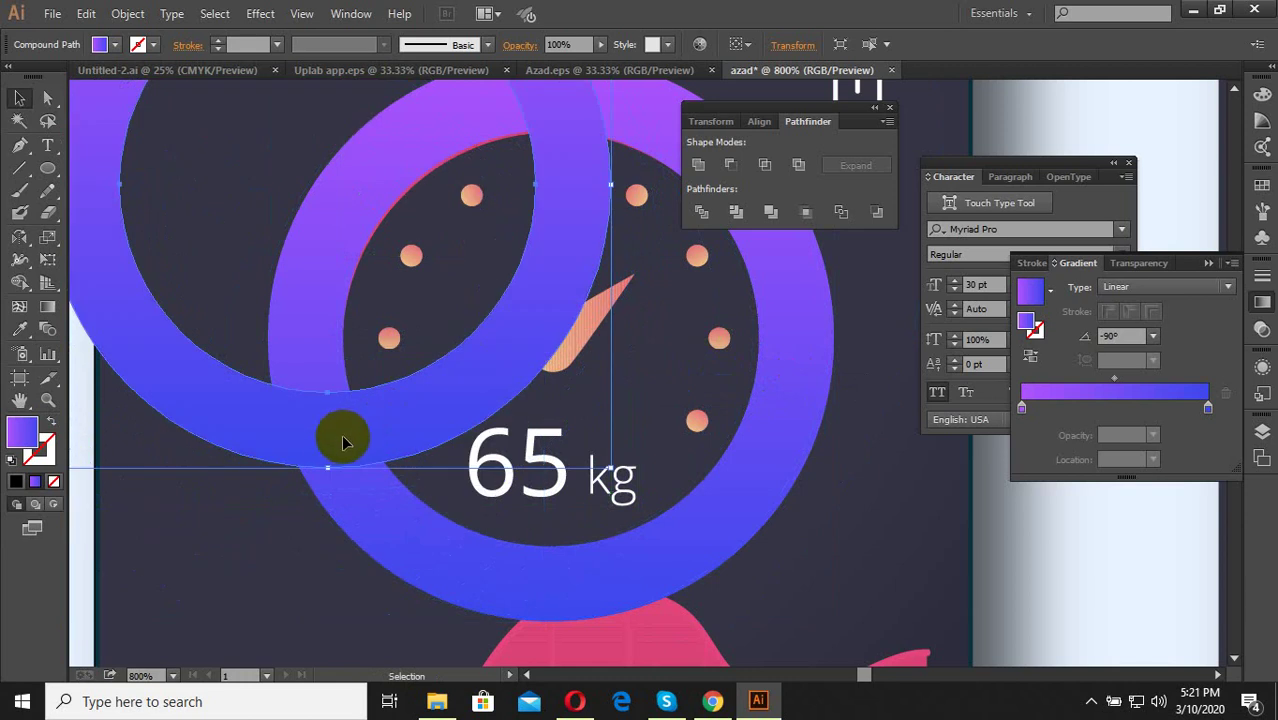
{"action": "key", "text": "ctrl+minus"}
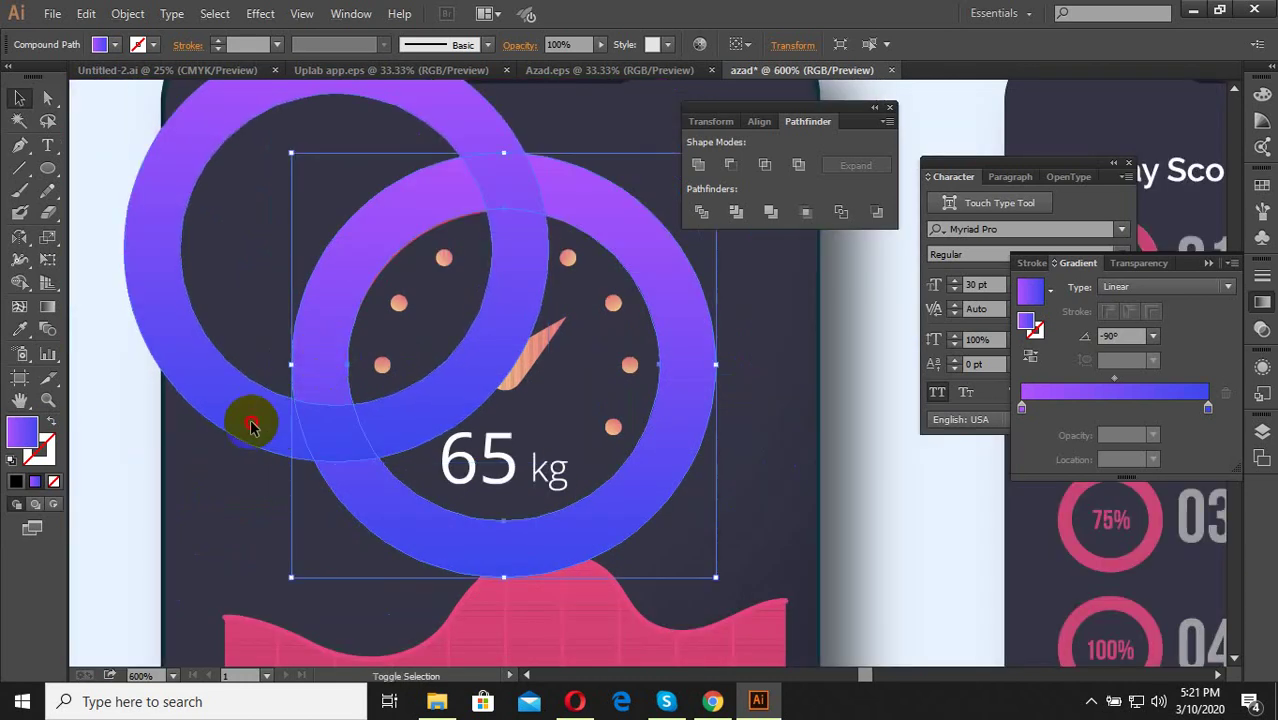
{"action": "left_click", "coordinate": [300, 422], "text": "shift"}
{"action": "scroll", "coordinate": [386, 371], "scroll_direction": "down", "scroll_amount": 2}
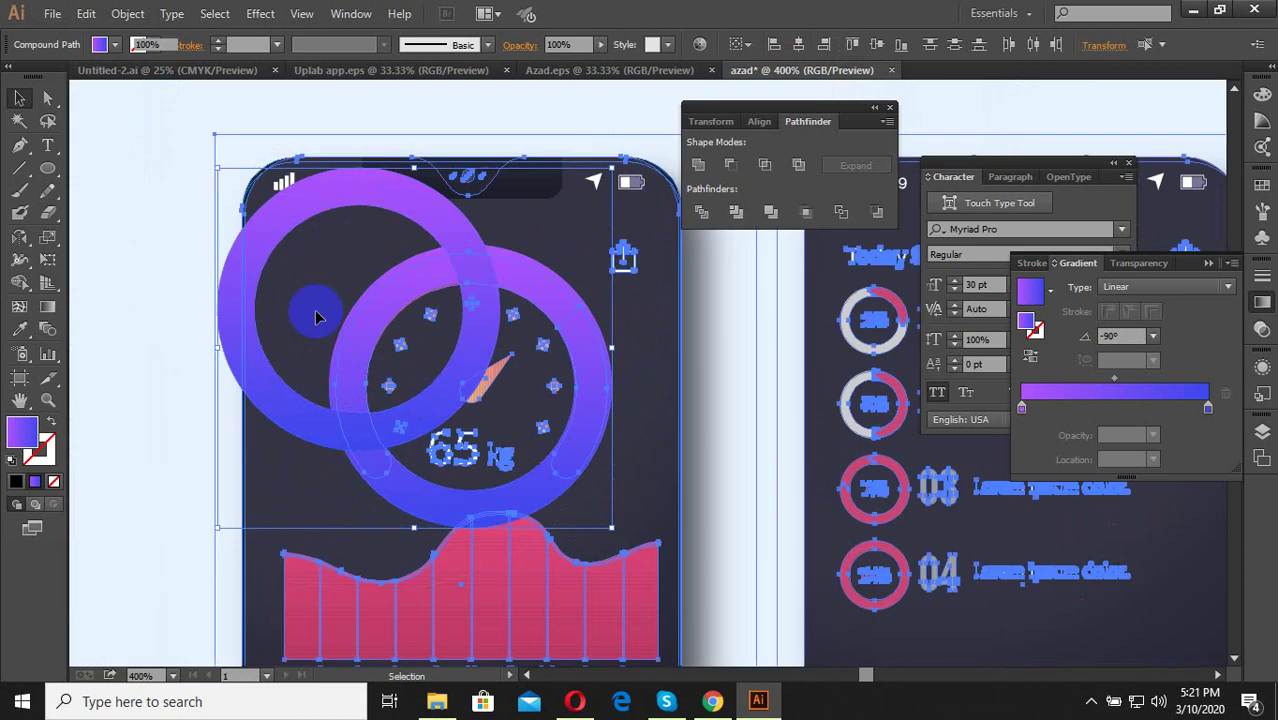
{"action": "left_click", "coordinate": [342, 386]}
{"action": "left_click", "coordinate": [457, 420]}
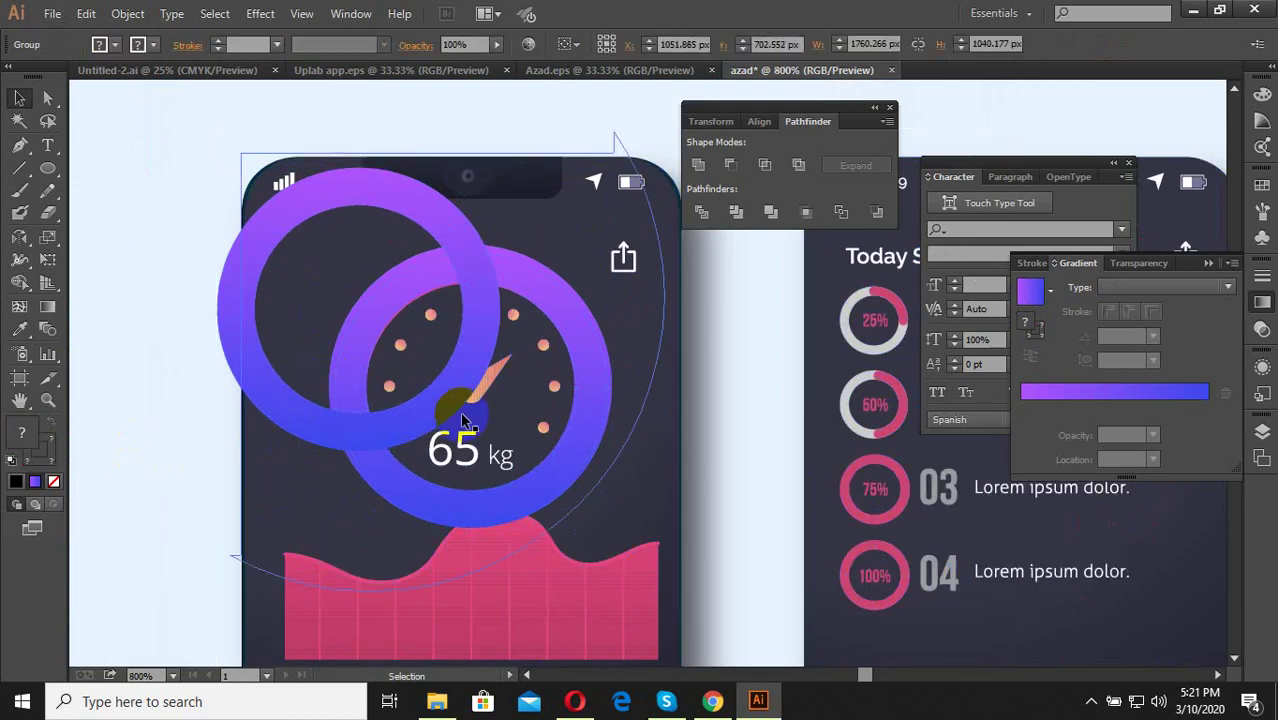
{"action": "scroll", "coordinate": [452, 405], "scroll_direction": "up", "scroll_amount": 2}
{"action": "key", "text": "Delete"}
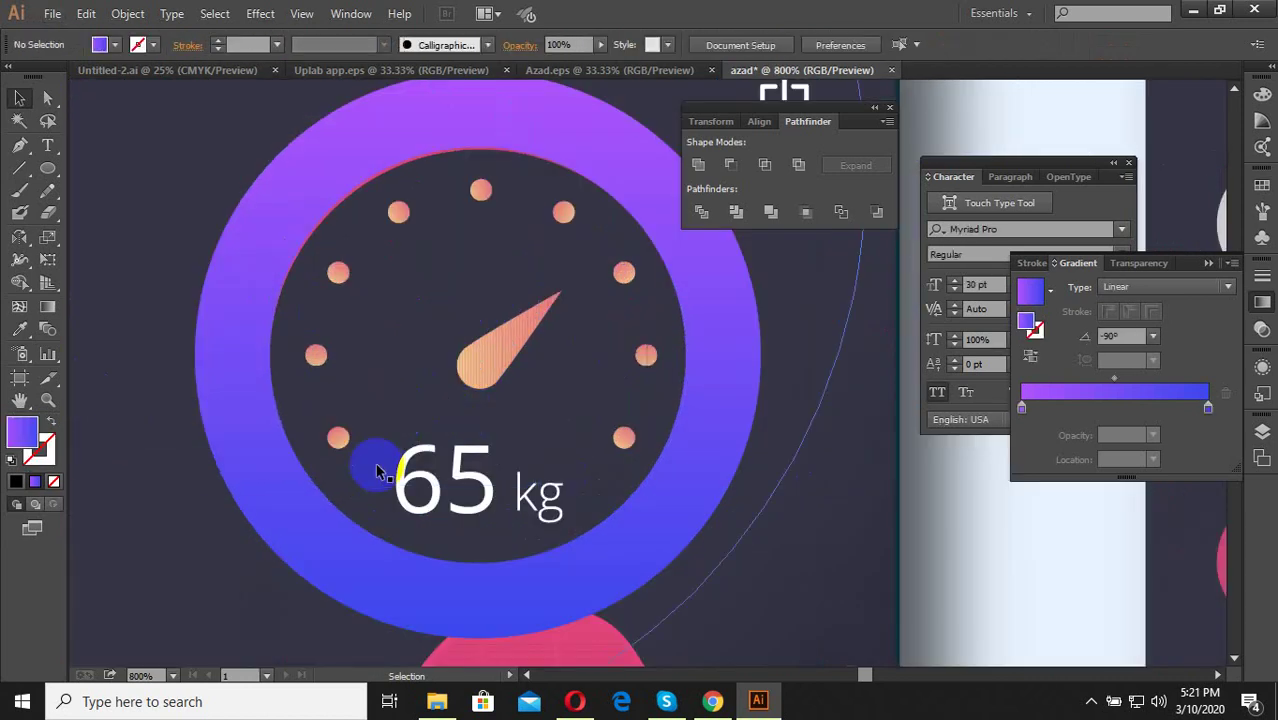
{"action": "scroll", "coordinate": [457, 494], "scroll_direction": "down", "scroll_amount": 4}
Draw a small gradient circle over the dial's upper-left dot.
{"action": "scroll", "coordinate": [457, 494], "scroll_direction": "down", "scroll_amount": 1}
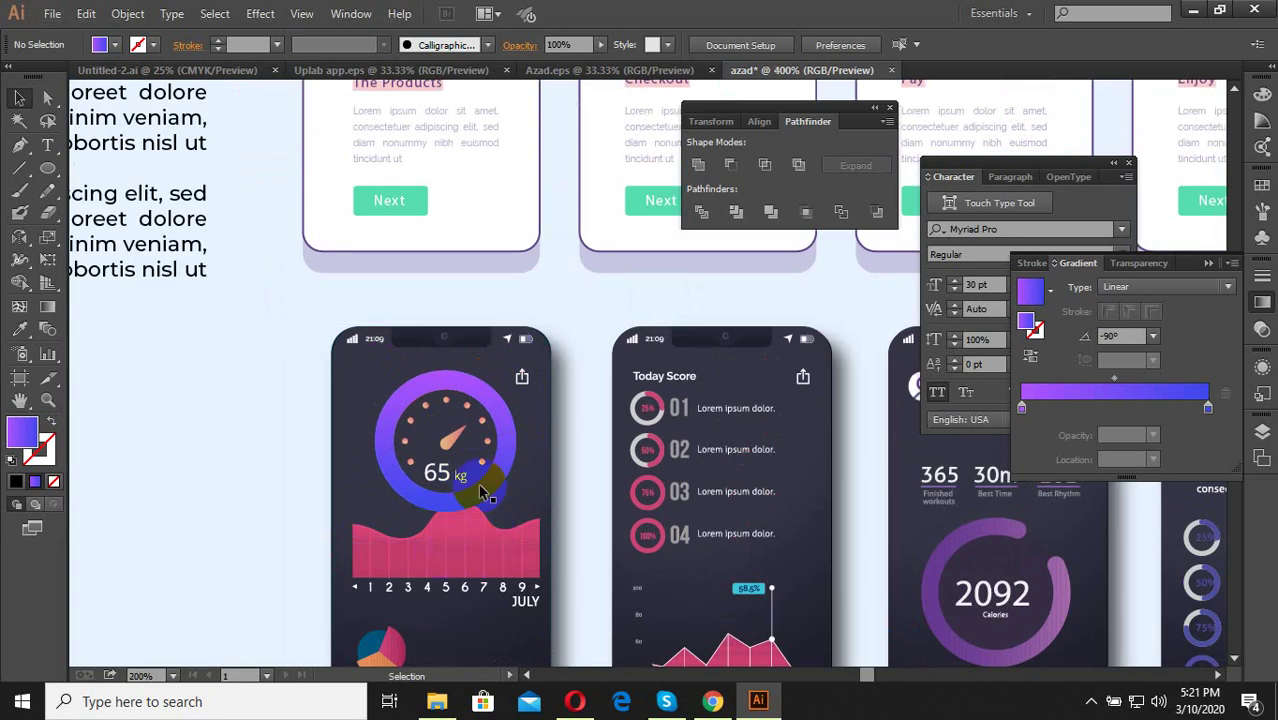
{"action": "scroll", "coordinate": [443, 551], "scroll_direction": "up", "scroll_amount": 2}
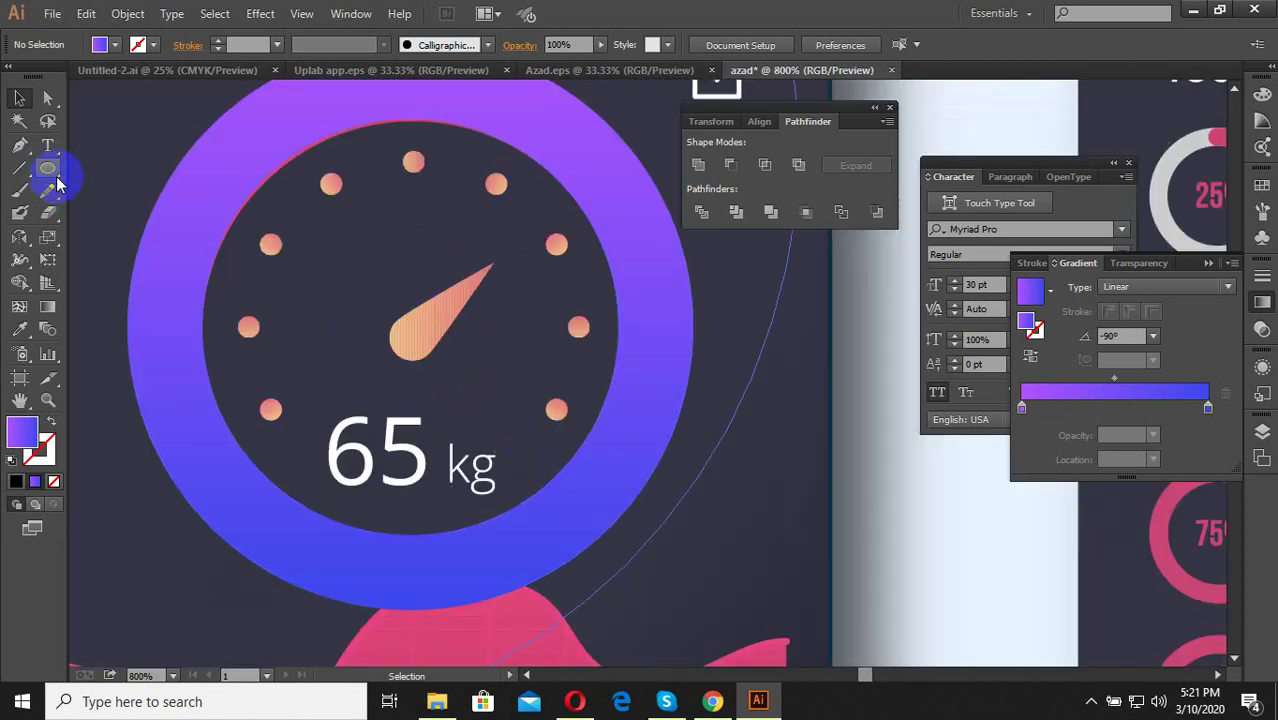
{"action": "left_click", "coordinate": [50, 170]}
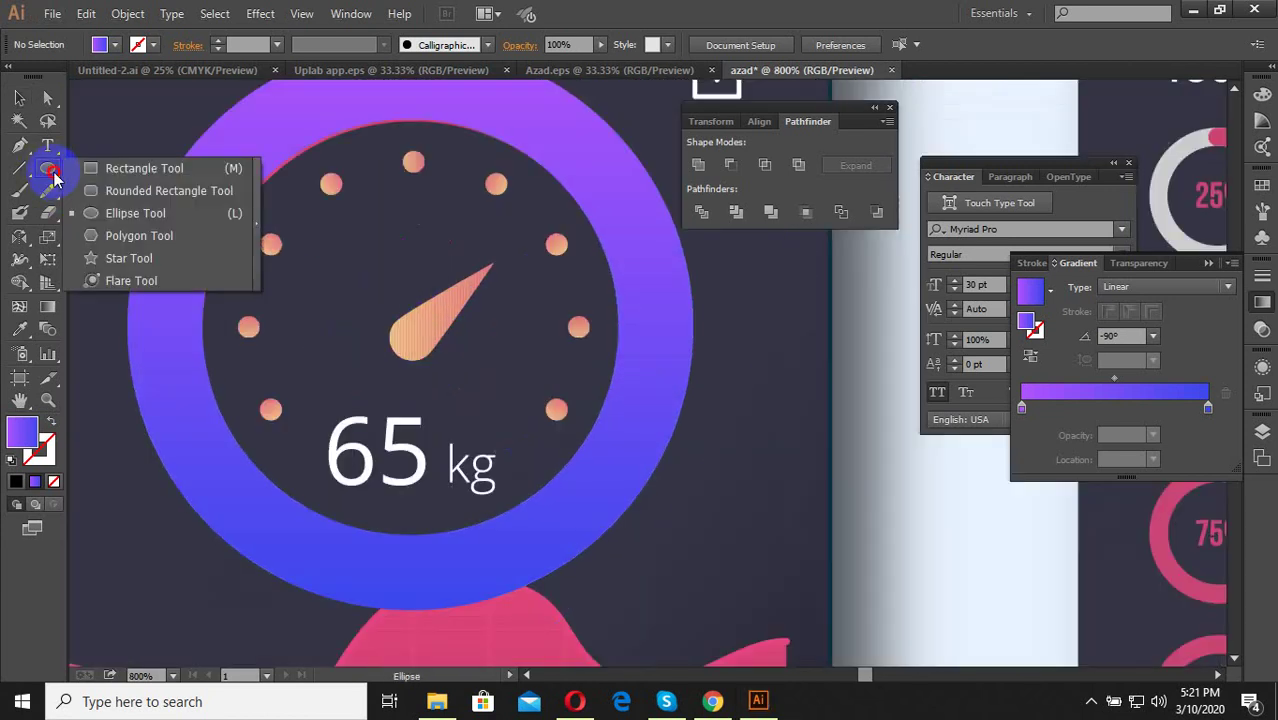
{"action": "left_click", "coordinate": [120, 214]}
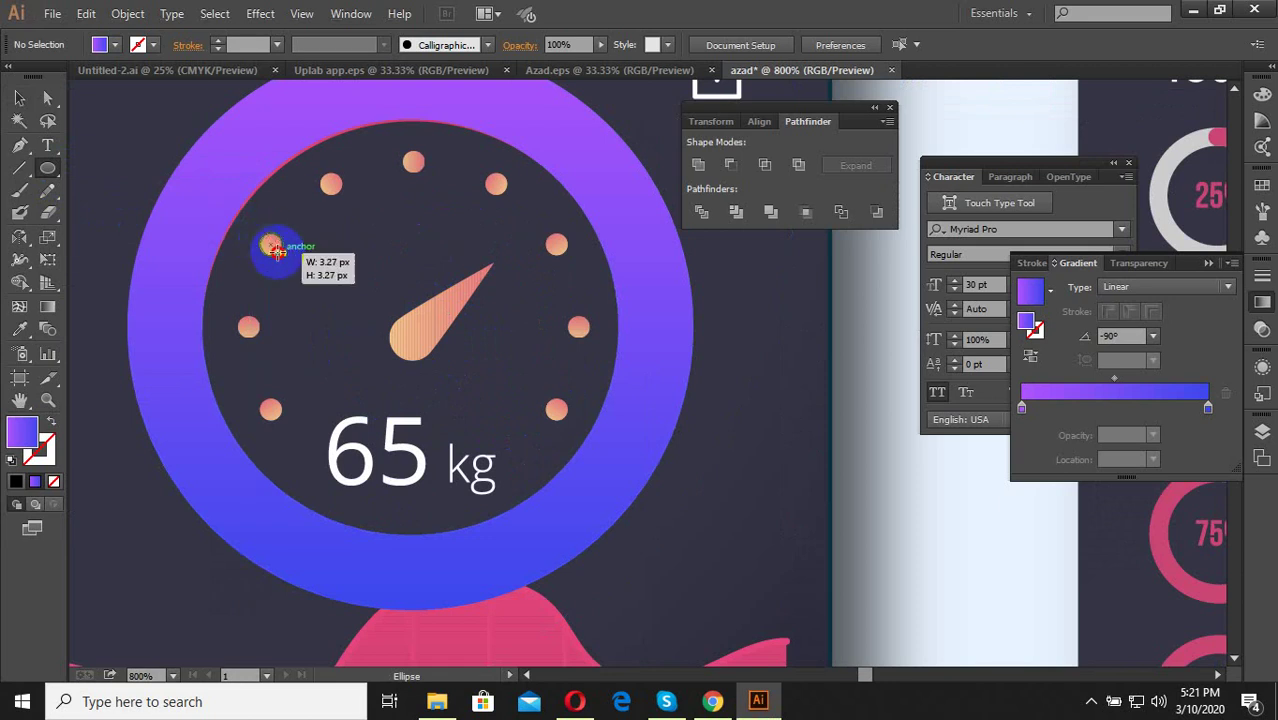
{"action": "mouse_move", "coordinate": [271, 244]}
{"action": "left_mouse_down"}
{"action": "mouse_move", "coordinate": [290, 258]}
{"action": "mouse_move", "coordinate": [286, 244]}
{"action": "mouse_move", "coordinate": [393, 137]}
{"action": "mouse_move", "coordinate": [261, 262]}
{"action": "left_mouse_up"}
{"action": "key", "text": "v"}
{"action": "scroll", "coordinate": [271, 244], "scroll_direction": "up", "scroll_amount": 2}
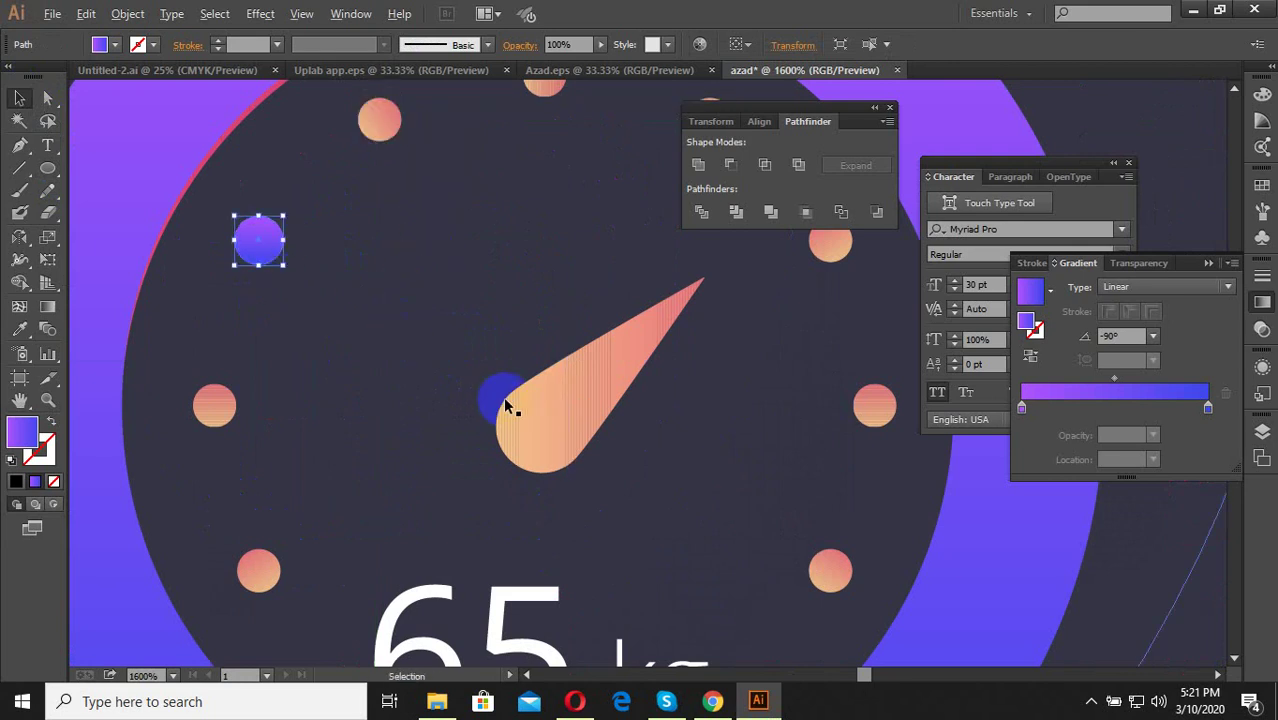
{"action": "key", "text": "alt"}
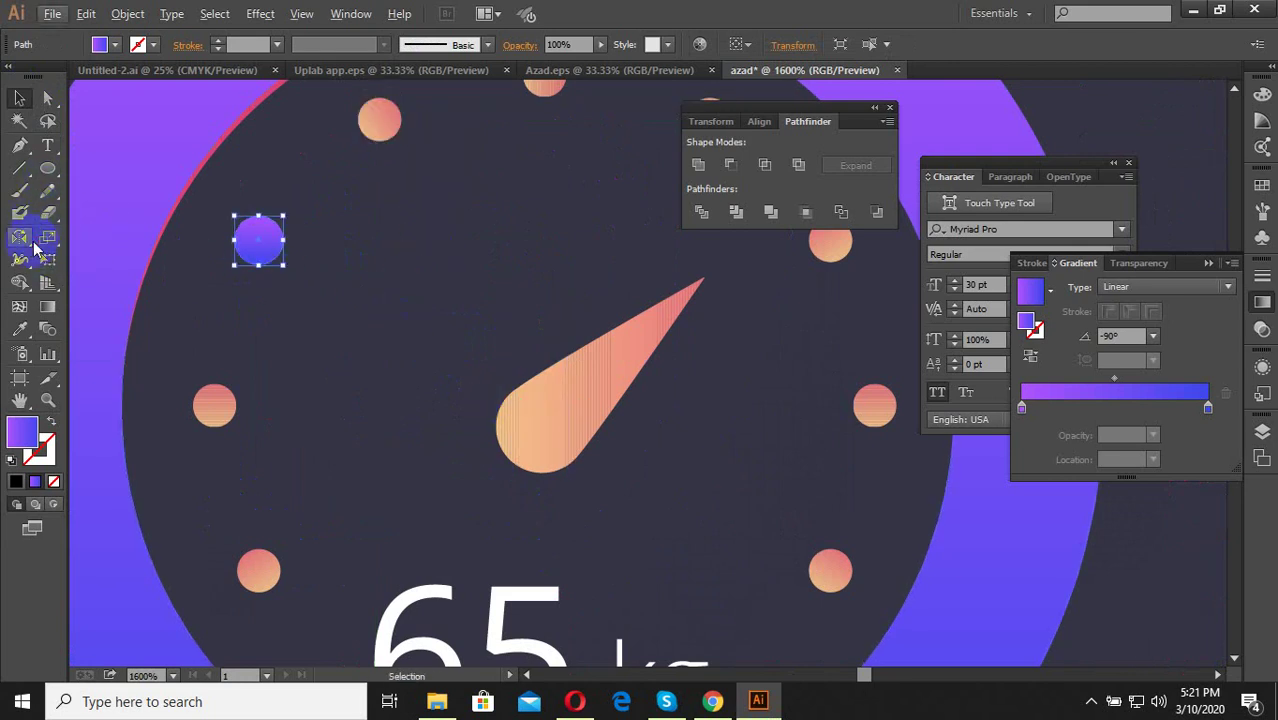
Rotate a copy of the gradient dot 30° around the dial centre.
{"action": "mouse_move", "coordinate": [35, 247]}
{"action": "left_mouse_down"}
{"action": "mouse_move", "coordinate": [93, 268]}
{"action": "mouse_move", "coordinate": [105, 238]}
{"action": "left_mouse_up"}
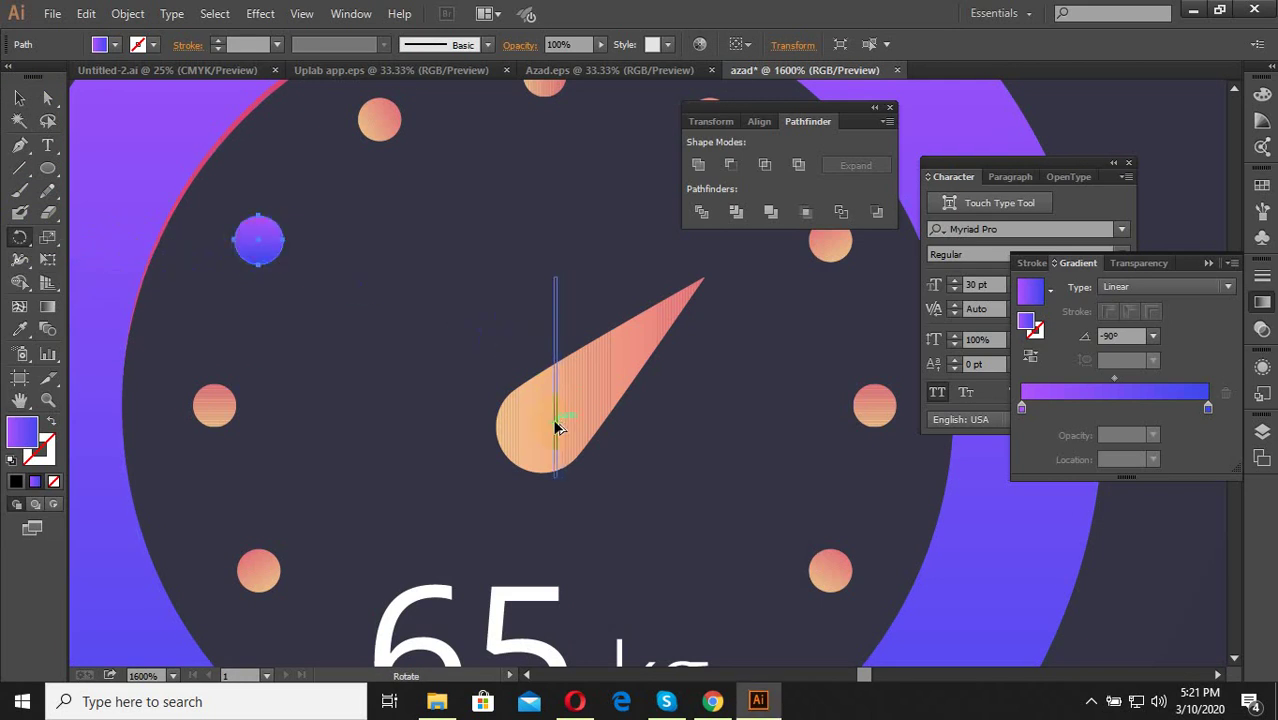
{"action": "left_click", "coordinate": [556, 421], "text": "alt"}
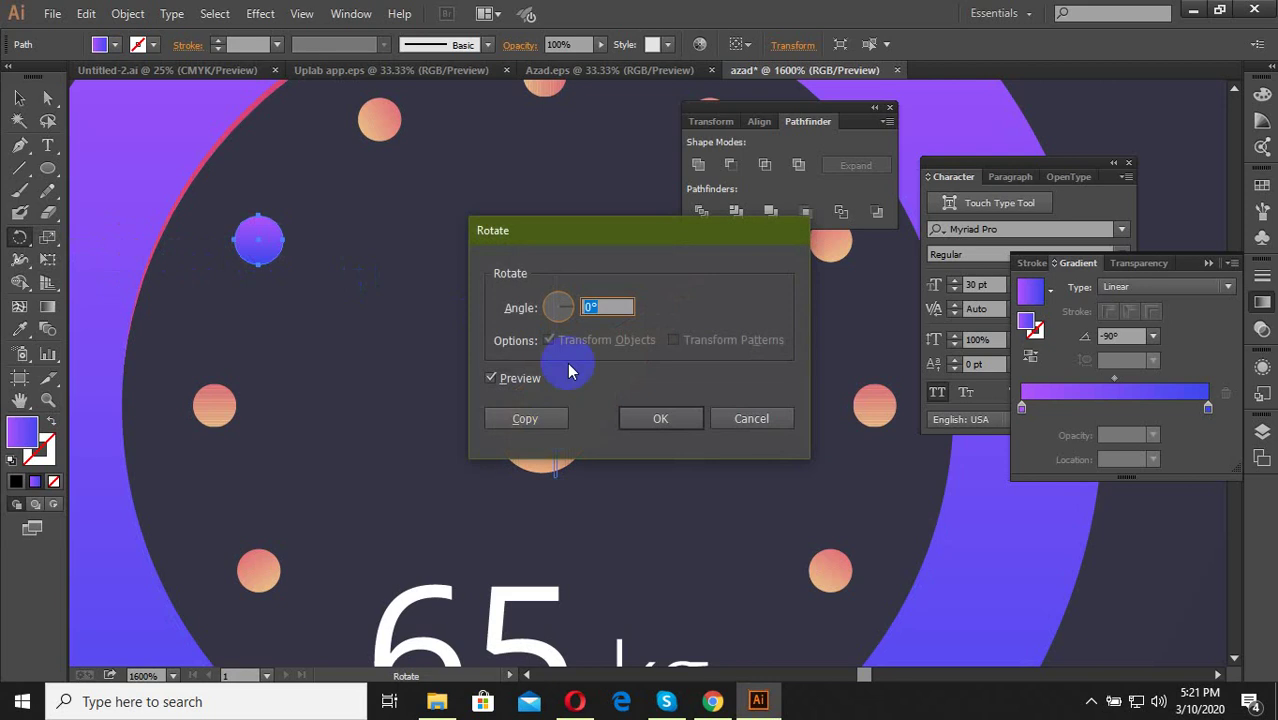
{"action": "left_click", "coordinate": [555, 309]}
{"action": "type", "text": "15"}
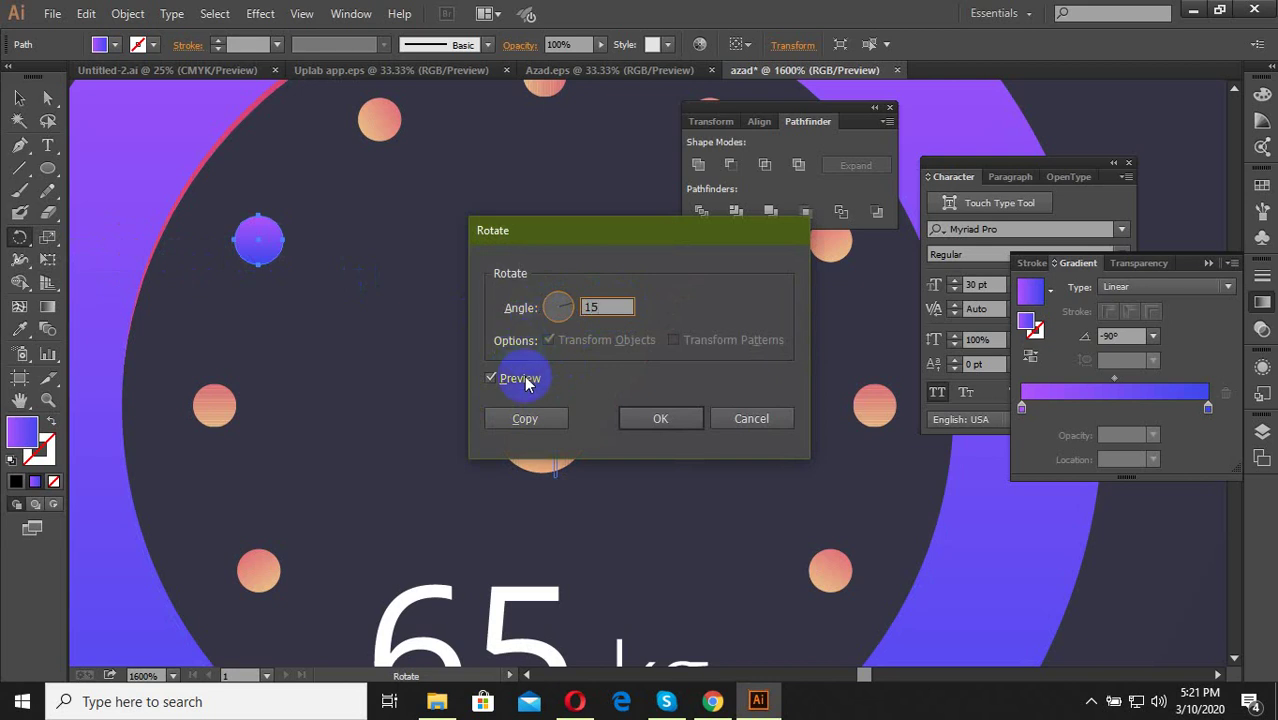
{"action": "left_click", "coordinate": [491, 378]}
{"action": "left_click", "coordinate": [594, 306]}
{"action": "type", "text": "20"}
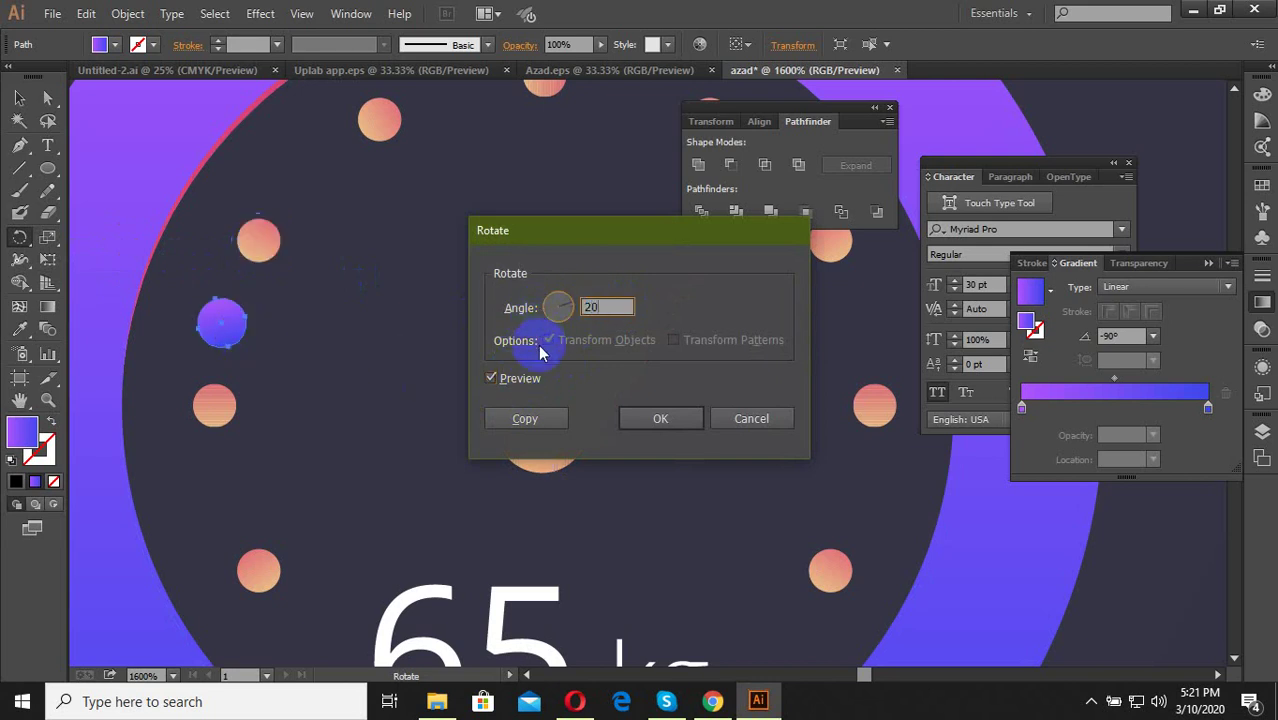
{"action": "left_click", "coordinate": [491, 378]}
{"action": "left_click", "coordinate": [491, 378]}
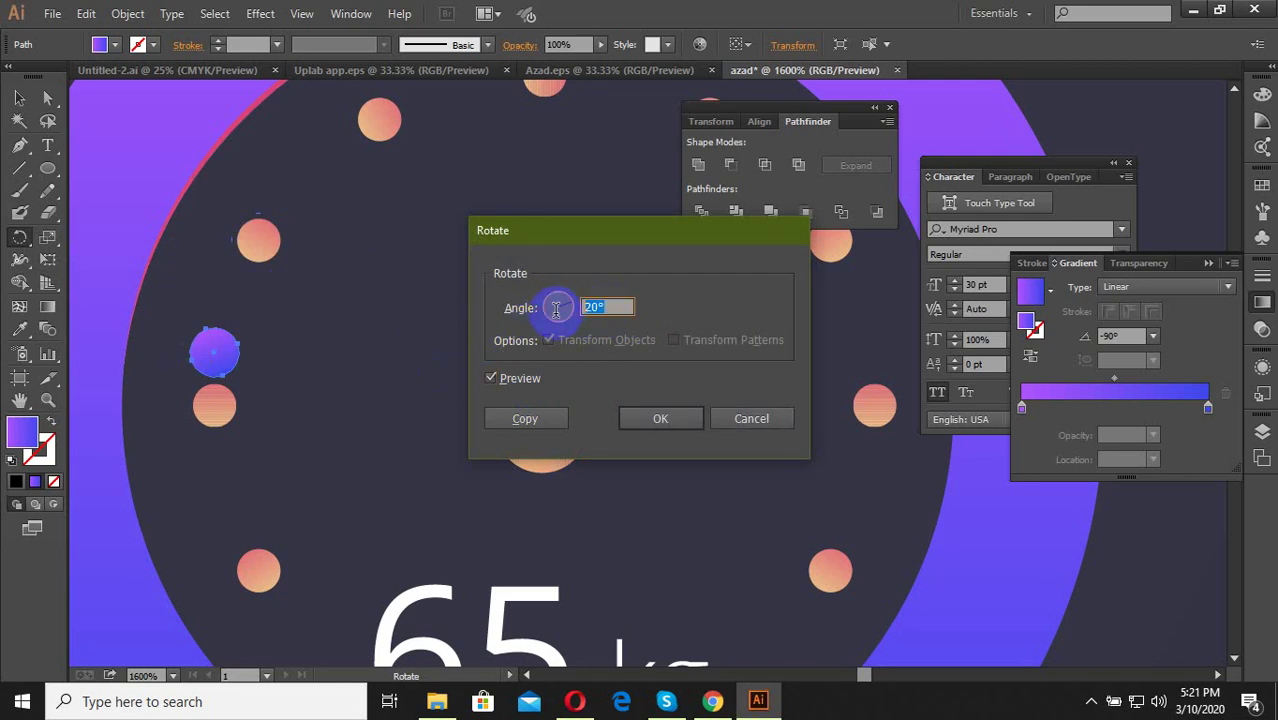
{"action": "left_click", "coordinate": [491, 378]}
{"action": "left_click", "coordinate": [491, 378]}
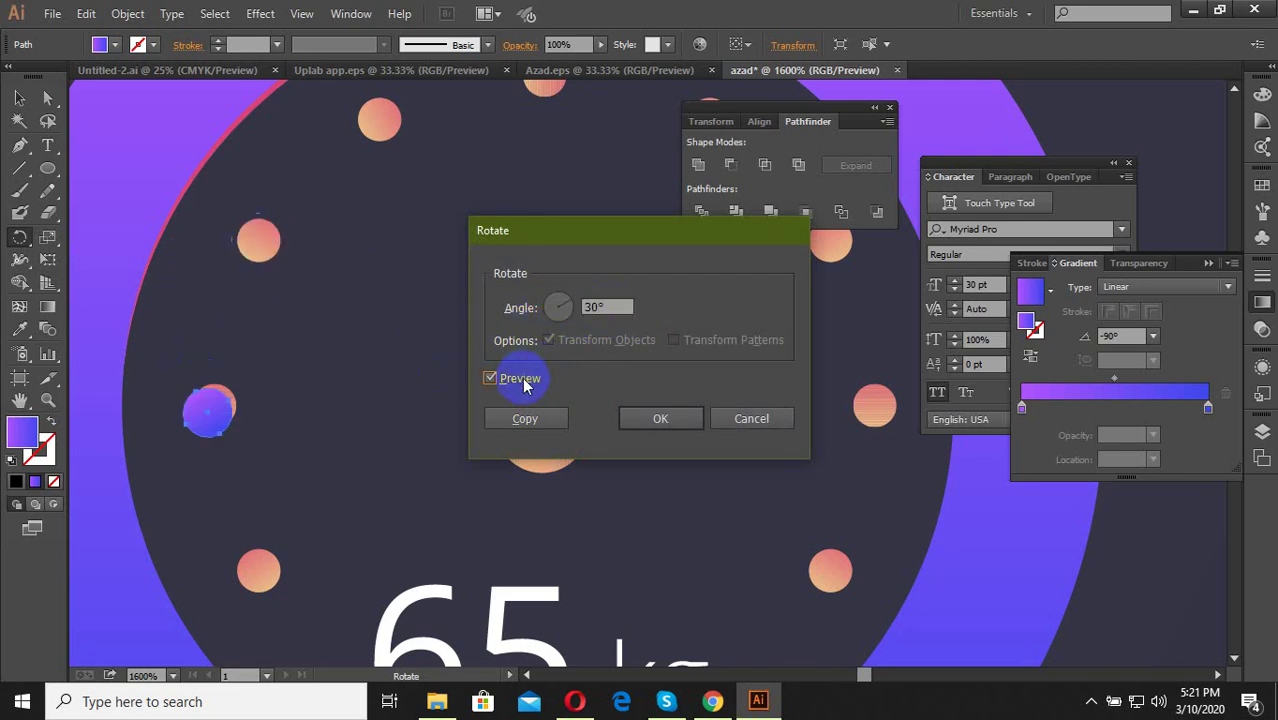
{"action": "left_click", "coordinate": [525, 418]}
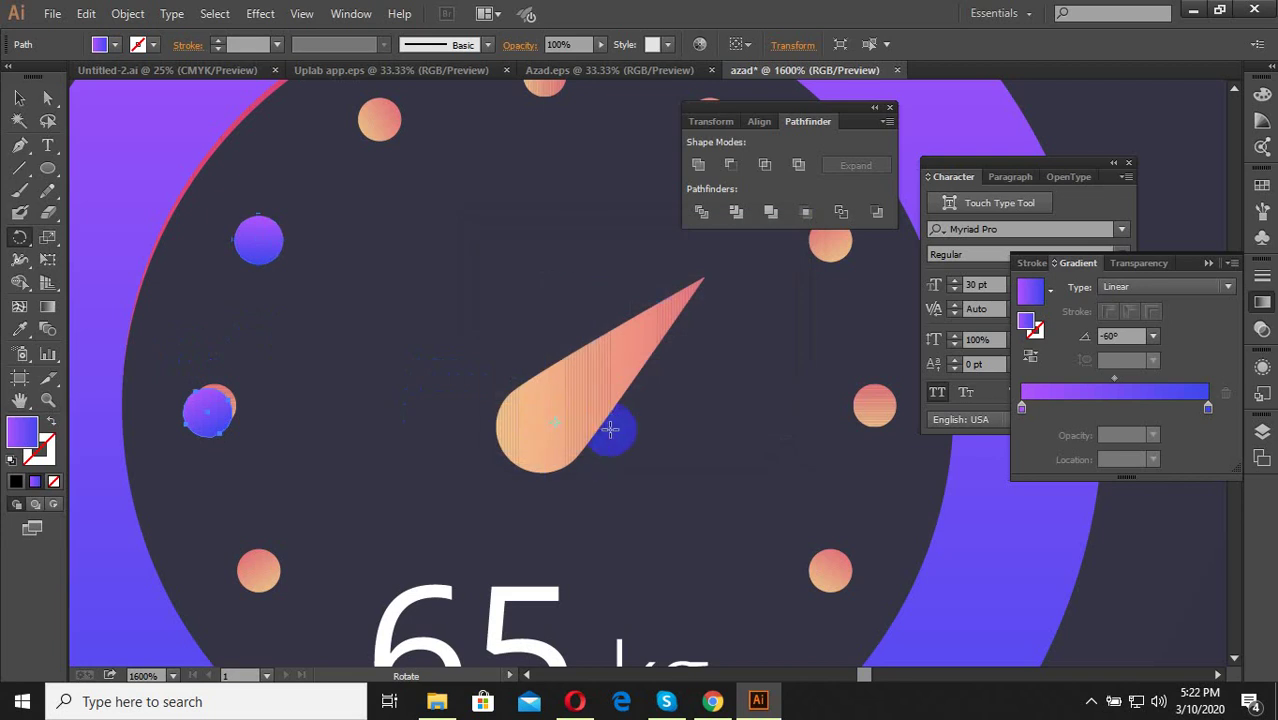
Repeat the 30° rotated copy with Ctrl+D around the rest of the dial.
{"action": "key", "text": "ctrl+d"}
{"action": "key", "text": "ctrl+d"}
{"action": "key", "text": "ctrl+d"}
{"action": "key", "text": "ctrl+d"}
{"action": "key", "text": "ctrl+d"}
{"action": "key", "text": "ctrl+d"}
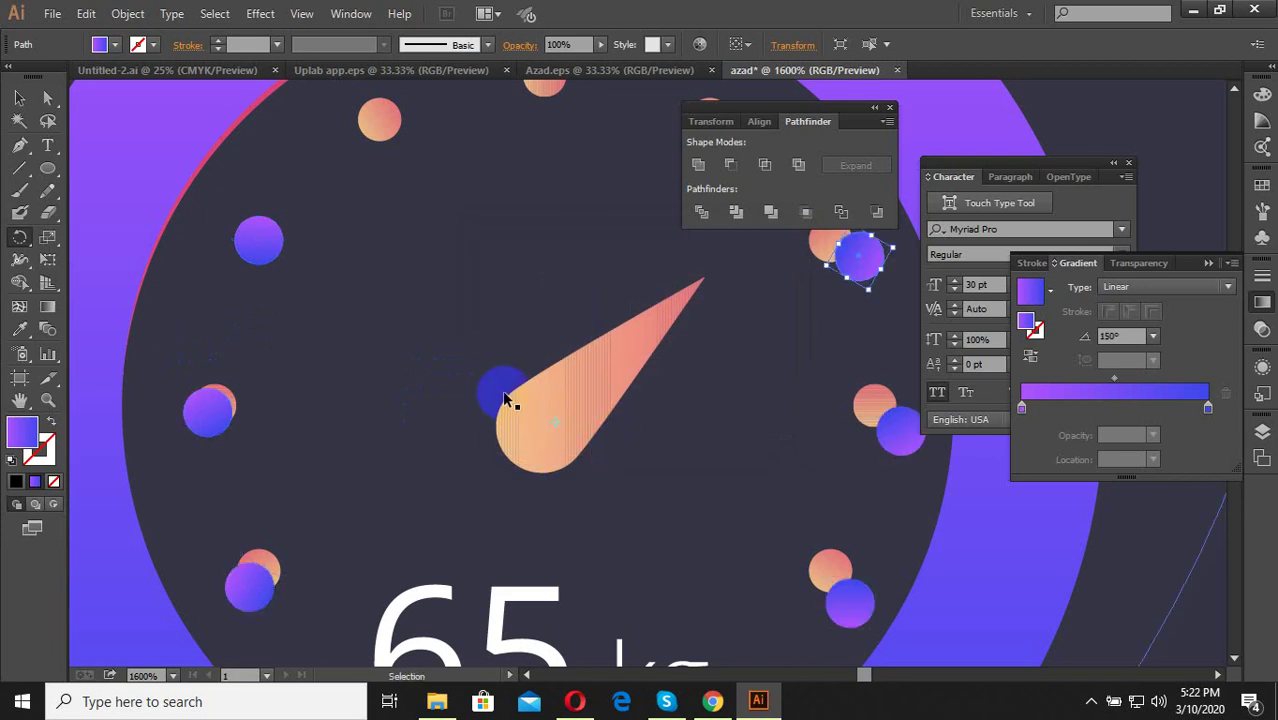
{"action": "key", "text": "ctrl+d"}
{"action": "key", "text": "r"}
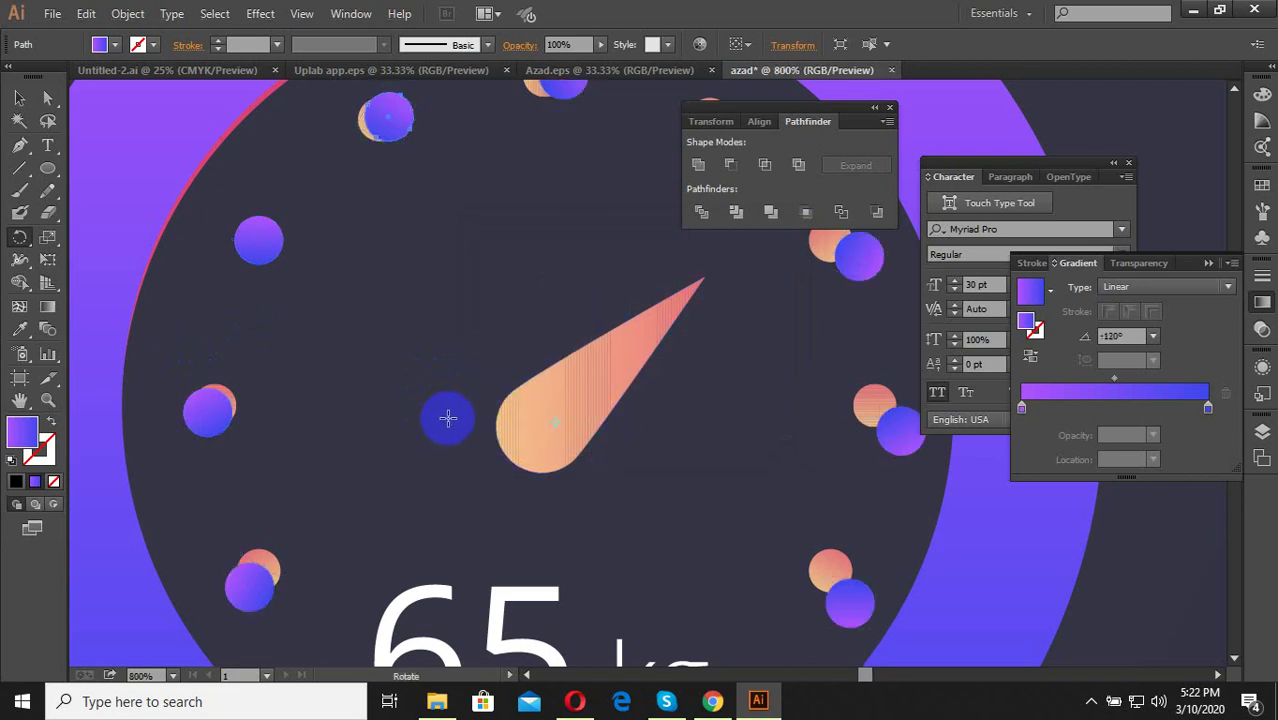
{"action": "scroll", "coordinate": [441, 425], "scroll_direction": "down", "scroll_amount": 2}
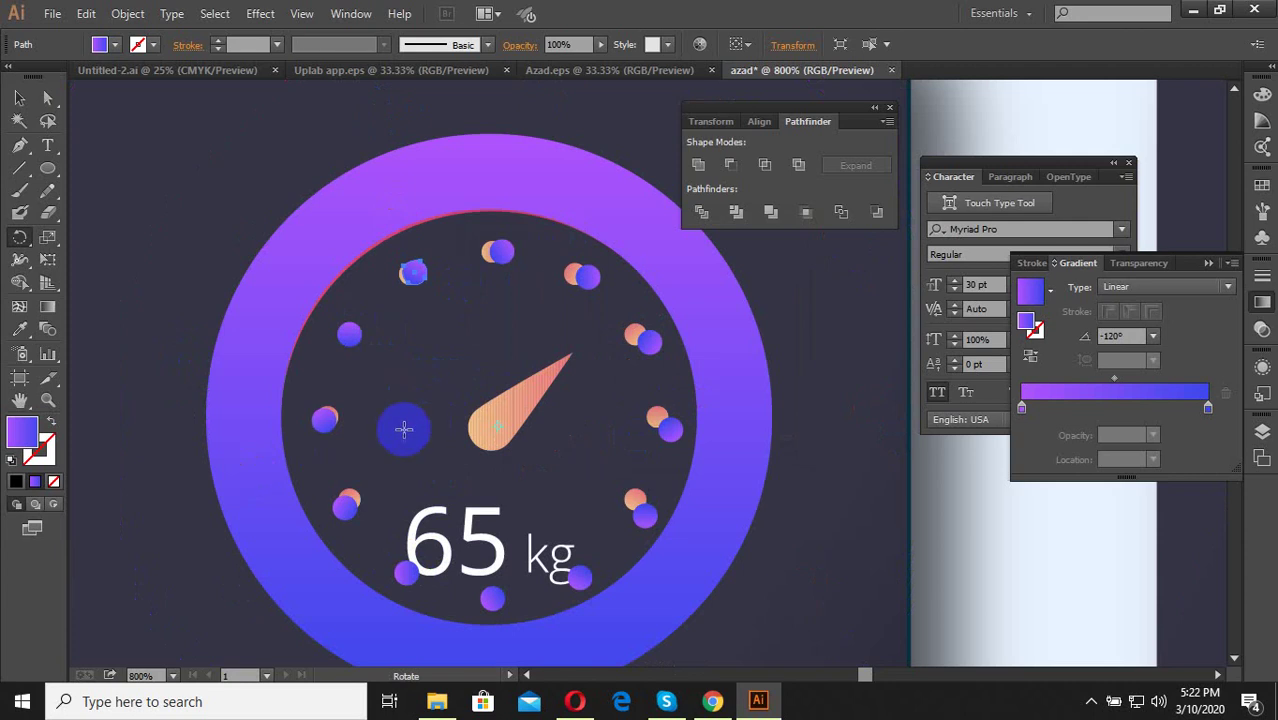
{"action": "left_click", "coordinate": [22, 101]}
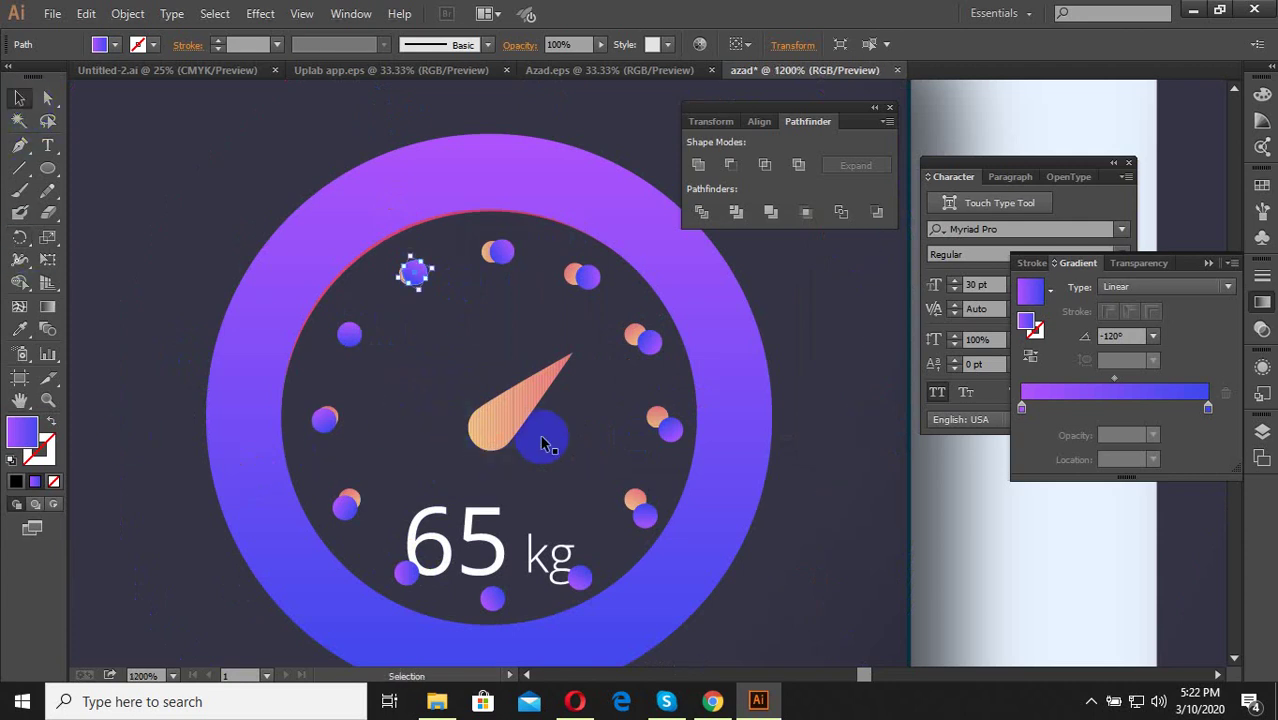
Draw a gradient circle centred on the needle's pivot.
{"action": "scroll", "coordinate": [545, 430], "scroll_direction": "up", "scroll_amount": 1}
{"action": "left_click_drag", "start_coordinate": [38, 175], "coordinate": [100, 214]}
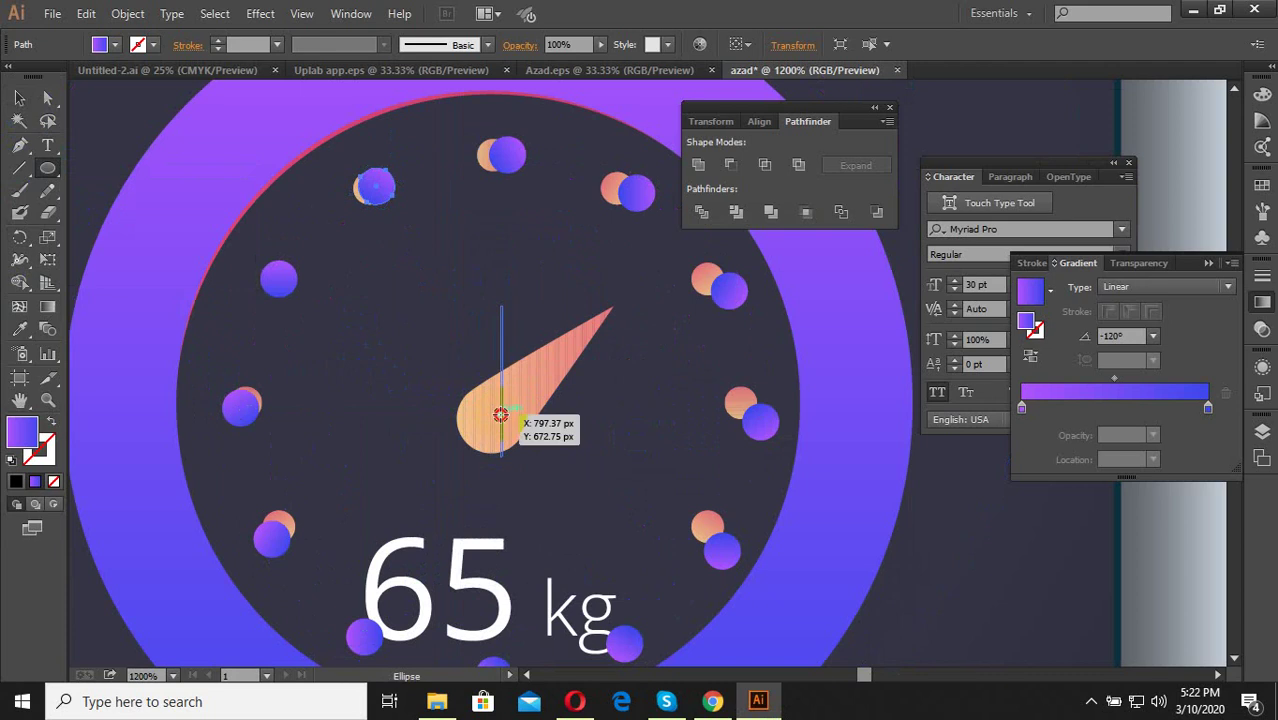
{"action": "left_click_drag", "start_coordinate": [500, 414], "coordinate": [536, 450]}
{"action": "left_click", "coordinate": [22, 98]}
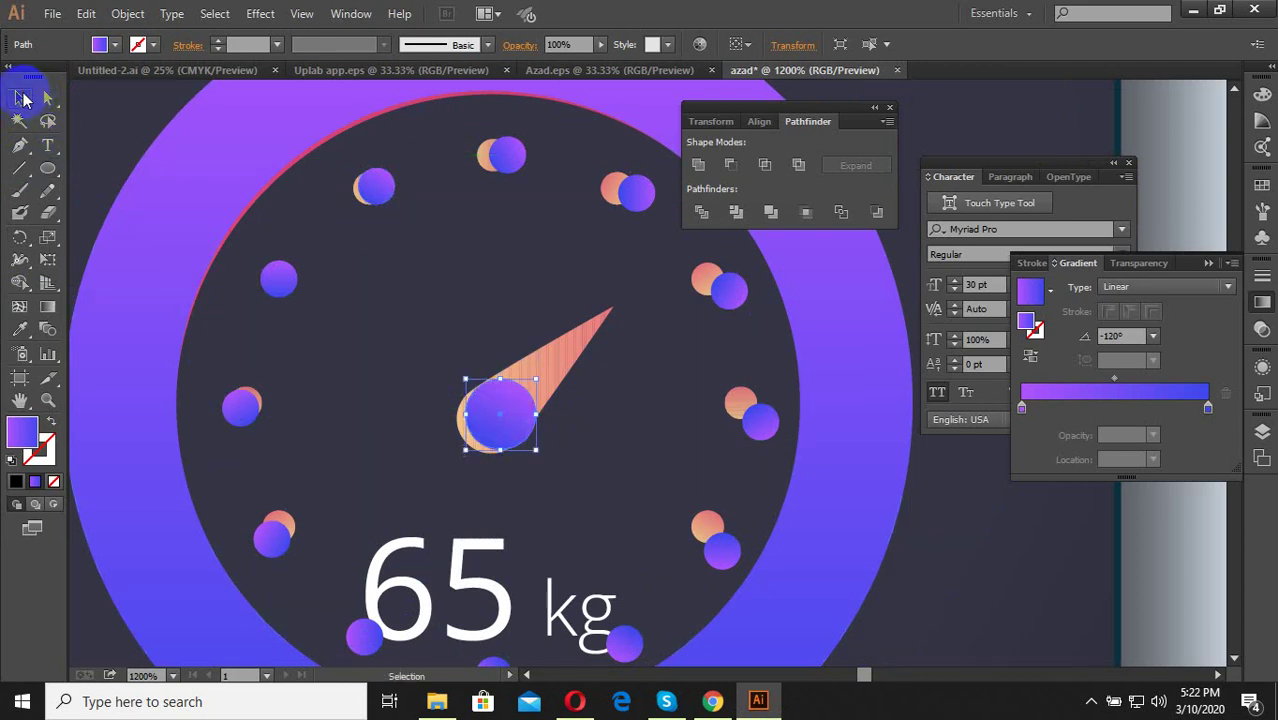
Drag the circle's top anchor upward into a tall teardrop over the needle.
{"action": "scroll", "coordinate": [599, 434], "scroll_direction": "up", "scroll_amount": 2}
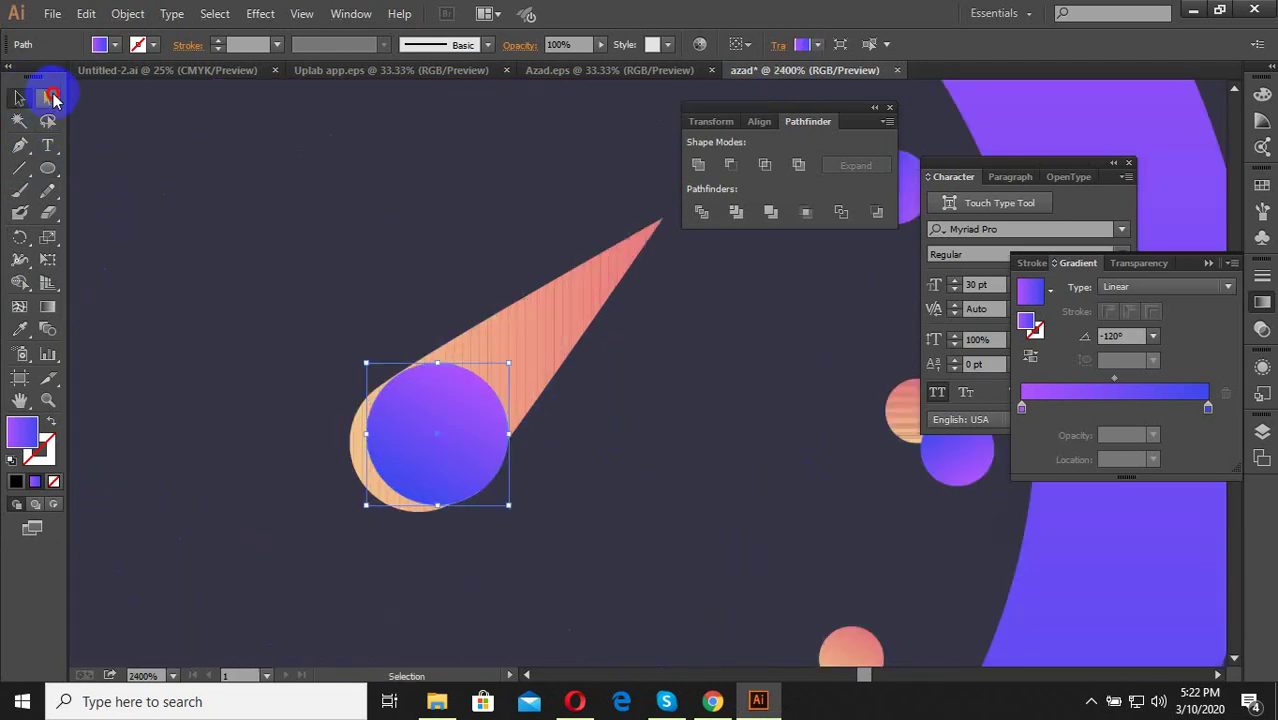
{"action": "left_click", "coordinate": [50, 97]}
{"action": "left_click", "coordinate": [437, 368]}
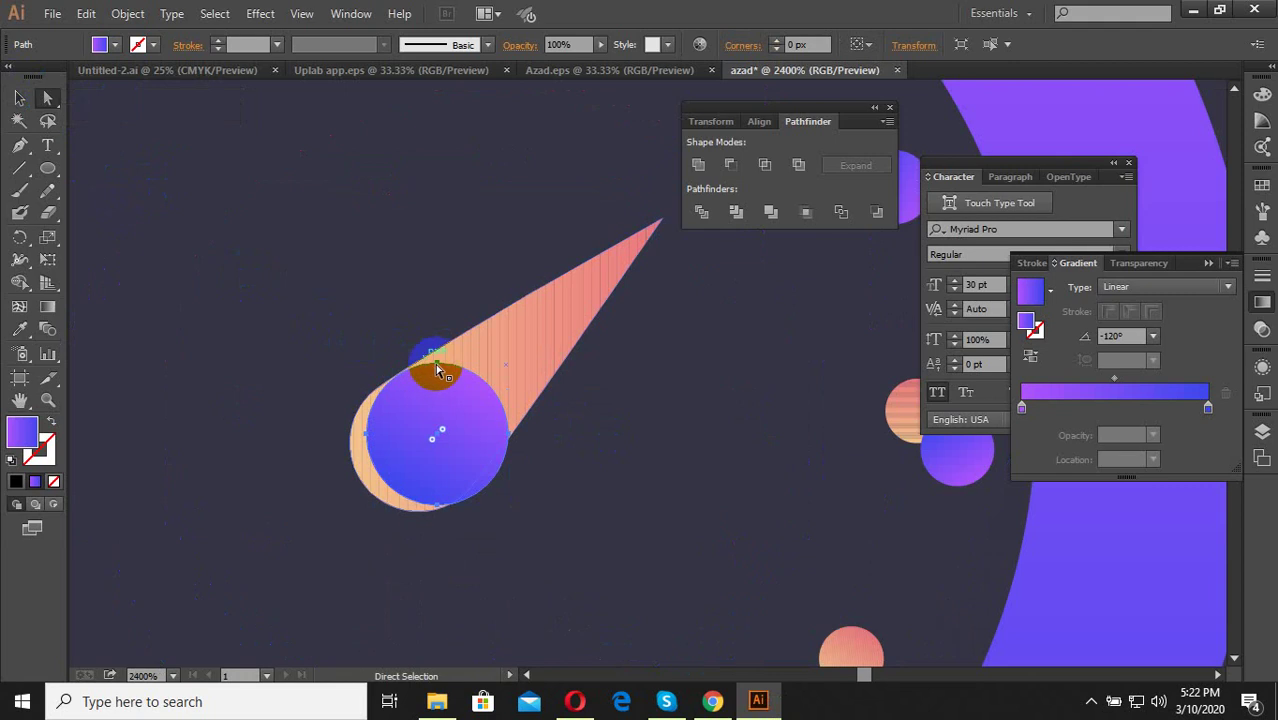
{"action": "left_click_drag", "start_coordinate": [437, 368], "coordinate": [437, 180]}
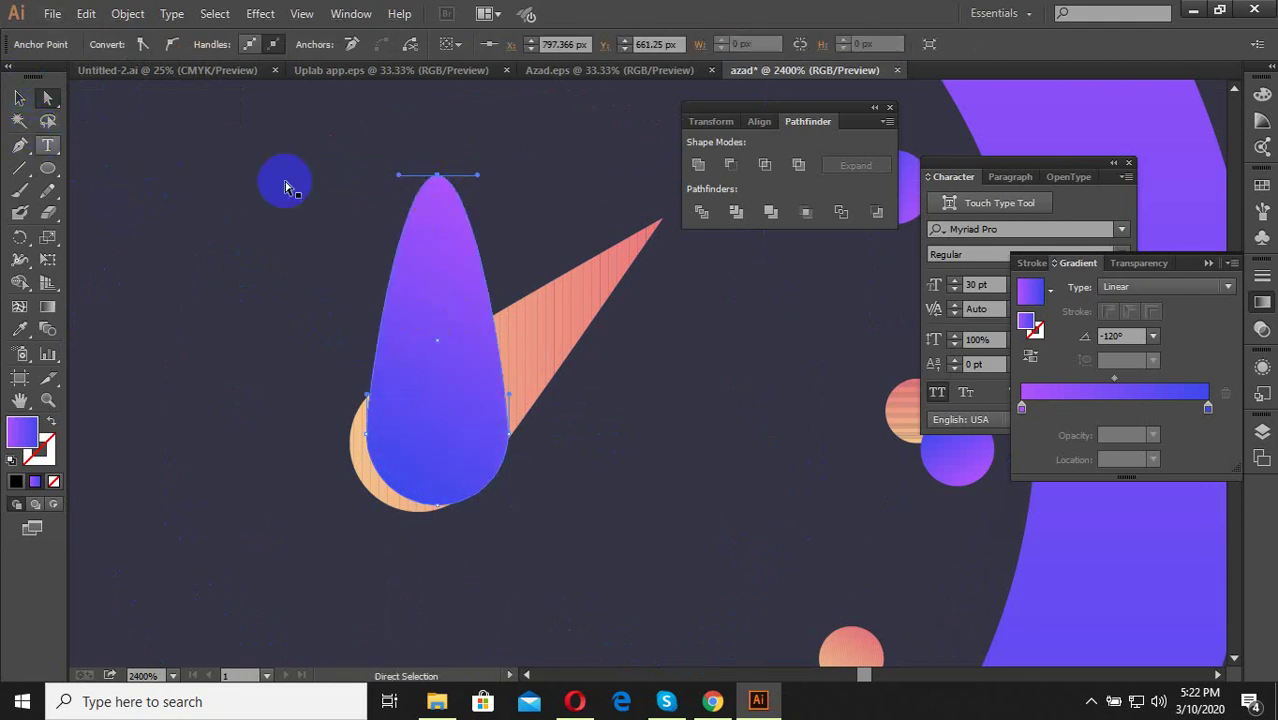
{"action": "left_click", "coordinate": [445, 190], "text": "alt"}
{"action": "left_click", "coordinate": [350, 189]}
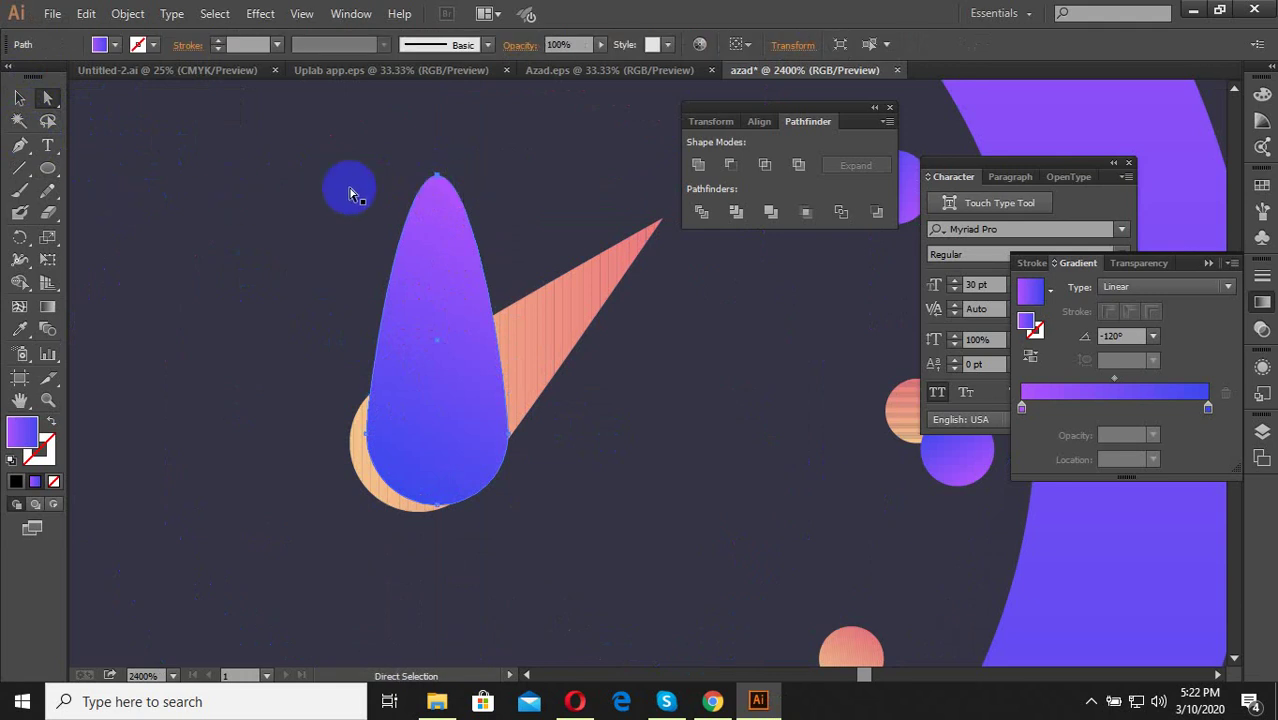
{"action": "left_click", "coordinate": [47, 97]}
{"action": "left_click", "coordinate": [390, 225]}
{"action": "left_click", "coordinate": [437, 177]}
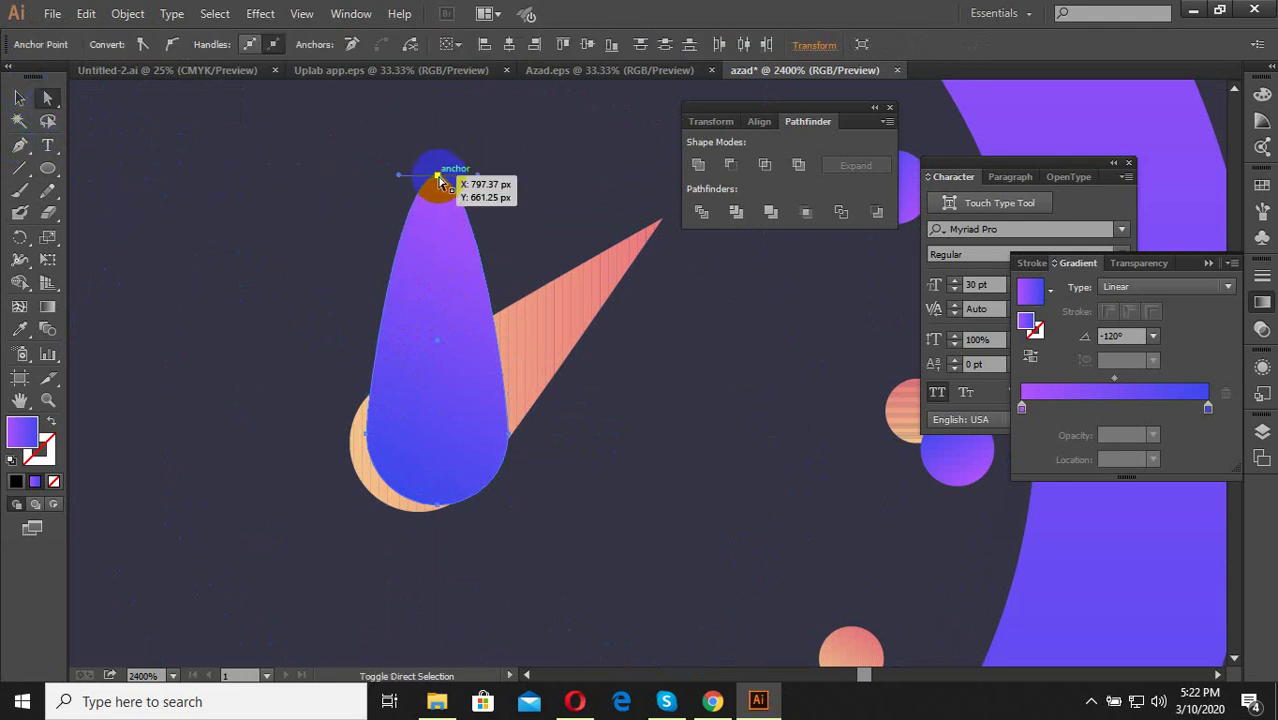
{"action": "left_click_drag", "start_coordinate": [478, 181], "coordinate": [454, 208]}
Convert the teardrop's top anchor into a sharp corner point.
{"action": "left_click", "coordinate": [428, 220]}
{"action": "left_click", "coordinate": [45, 172]}
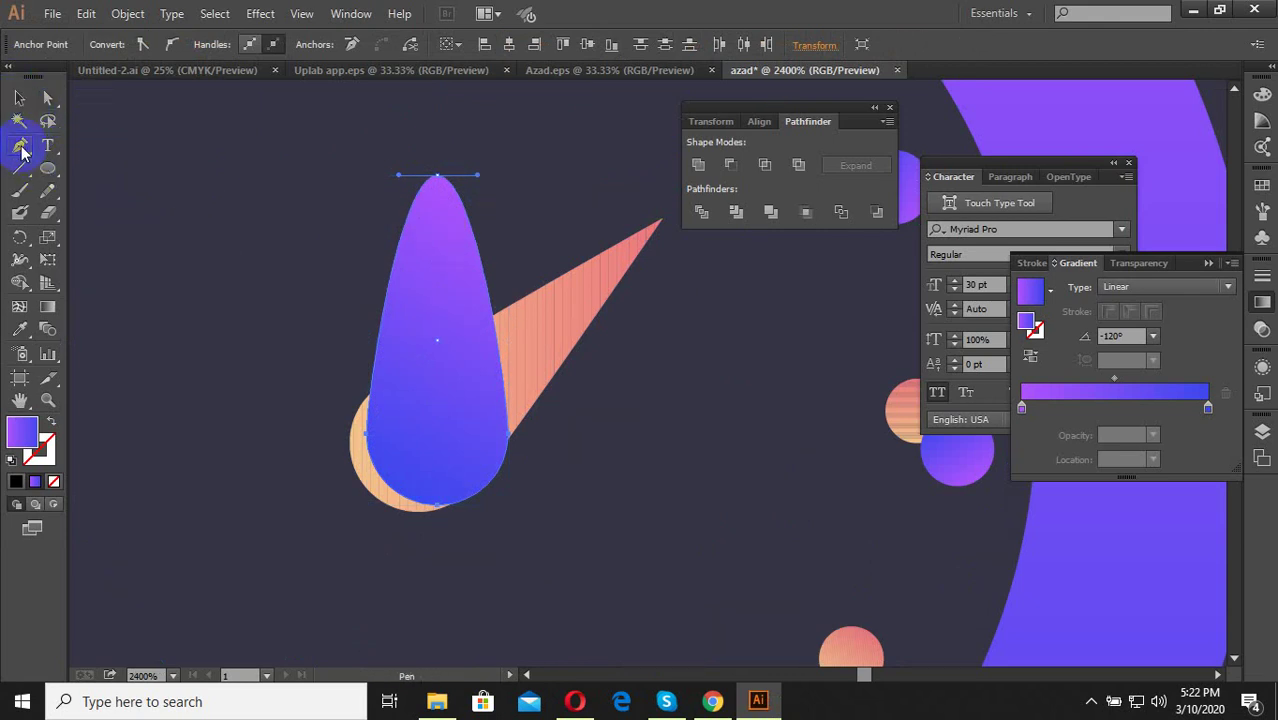
{"action": "left_click", "coordinate": [439, 177]}
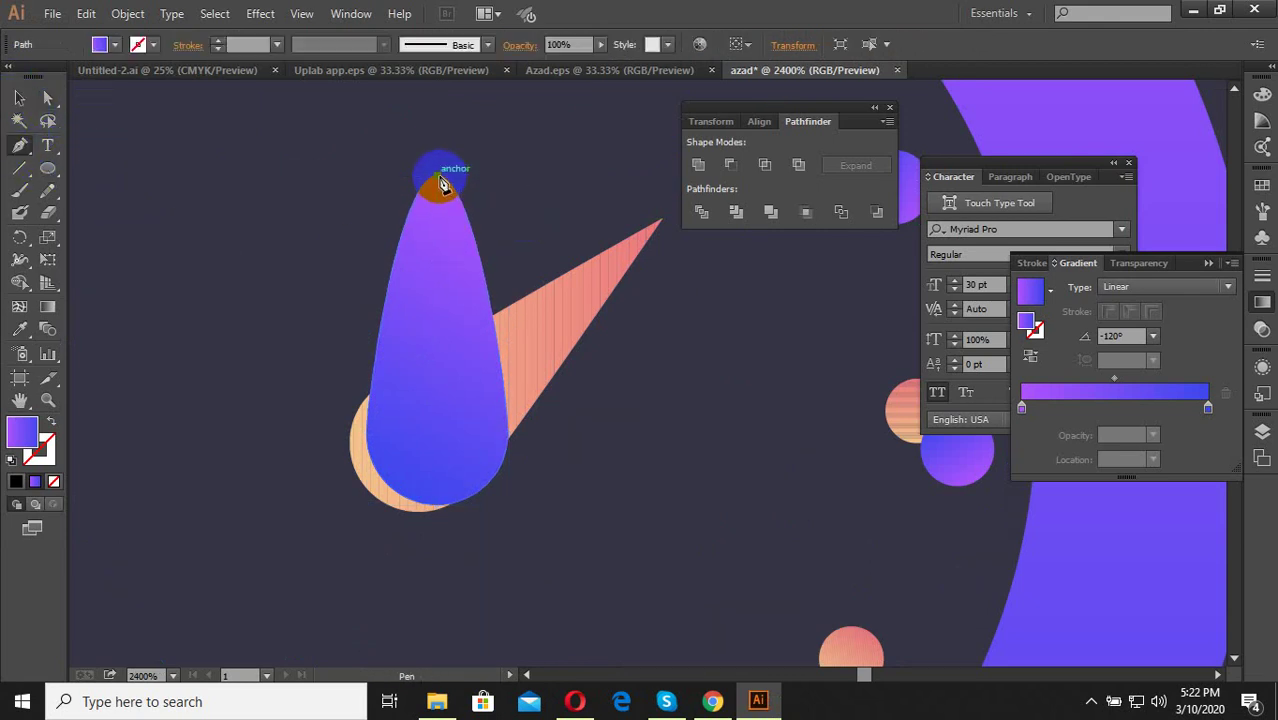
{"action": "left_click", "coordinate": [441, 184]}
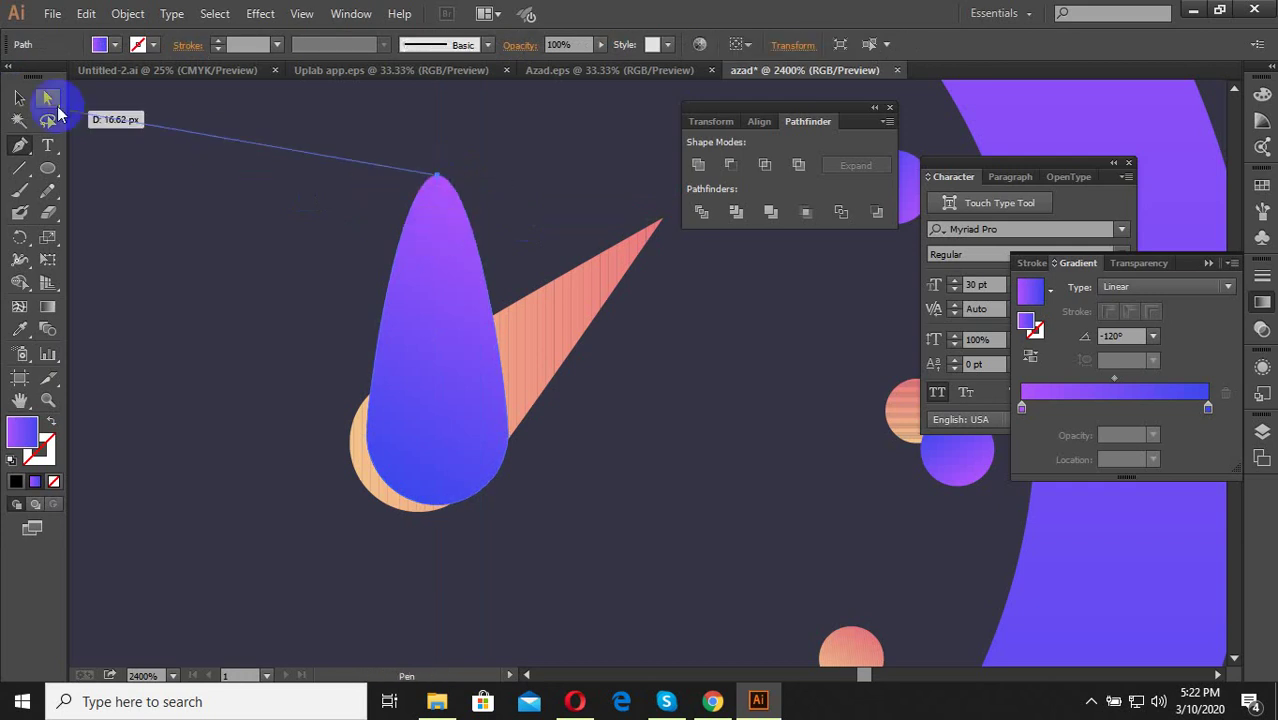
{"action": "left_click", "coordinate": [19, 98]}
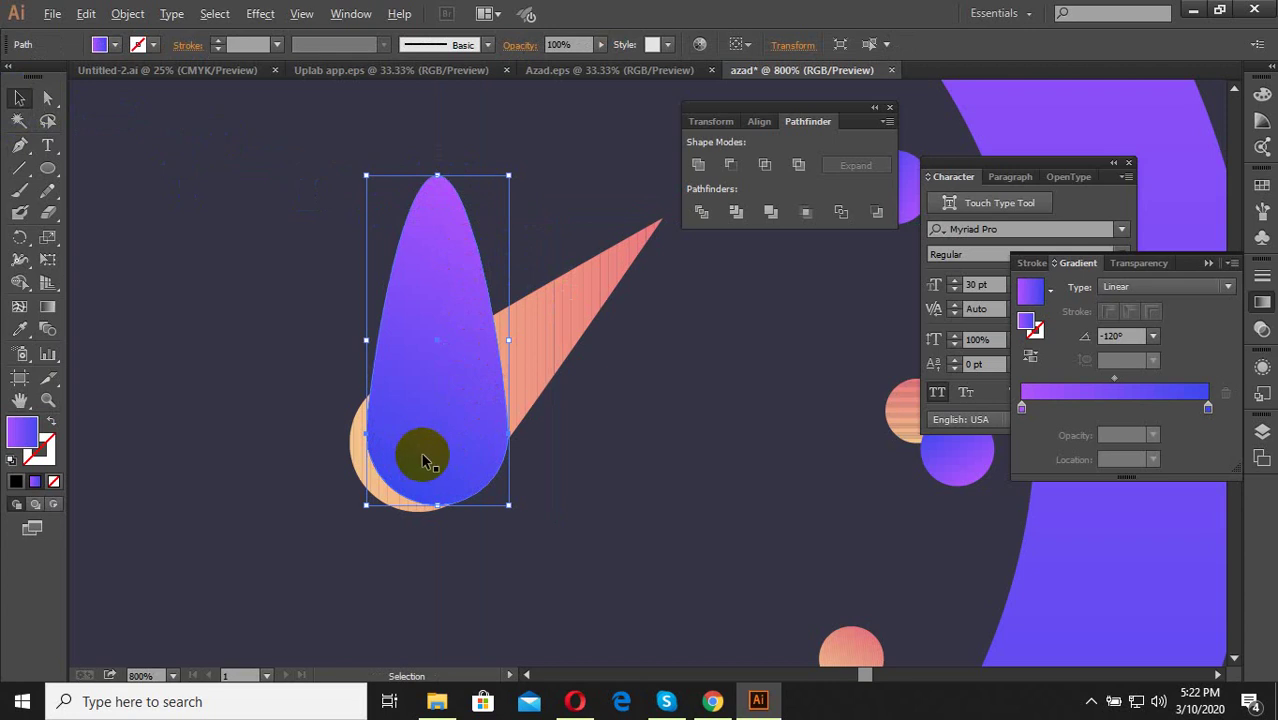
Draw a Pen path from the teardrop's tip down to its lower left edge.
{"action": "scroll", "coordinate": [398, 473], "scroll_direction": "down", "scroll_amount": 4}
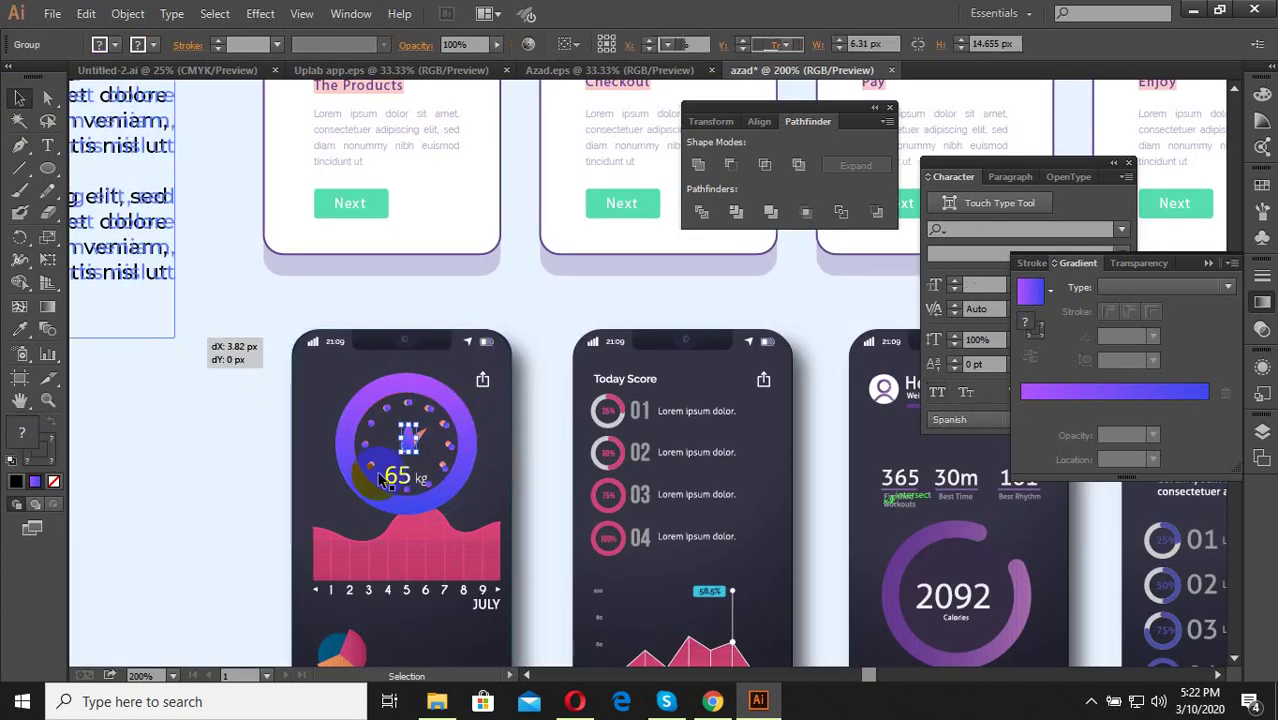
{"action": "scroll", "coordinate": [420, 431], "scroll_direction": "up", "scroll_amount": 6}
{"action": "left_click", "coordinate": [378, 430]}
{"action": "scroll", "coordinate": [318, 533], "scroll_direction": "up", "scroll_amount": 2}
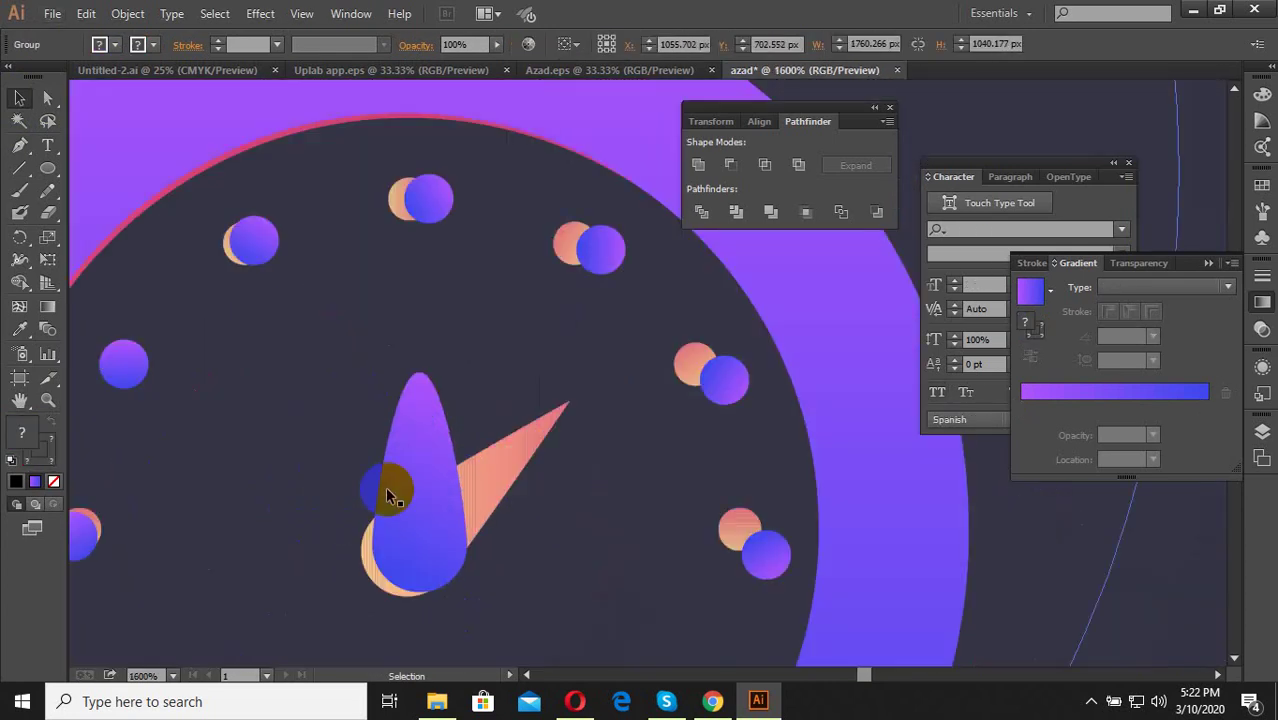
{"action": "left_click", "coordinate": [420, 496]}
{"action": "scroll", "coordinate": [416, 505], "scroll_direction": "up", "scroll_amount": 2}
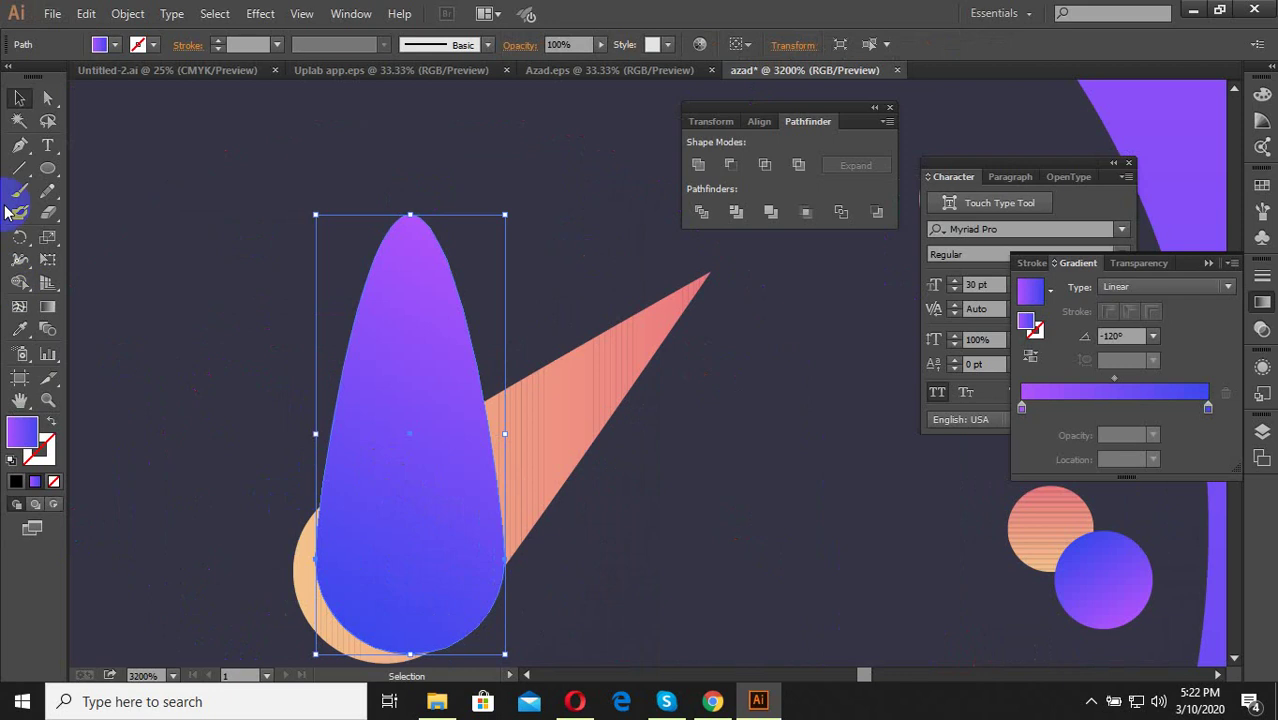
{"action": "left_click", "coordinate": [20, 146]}
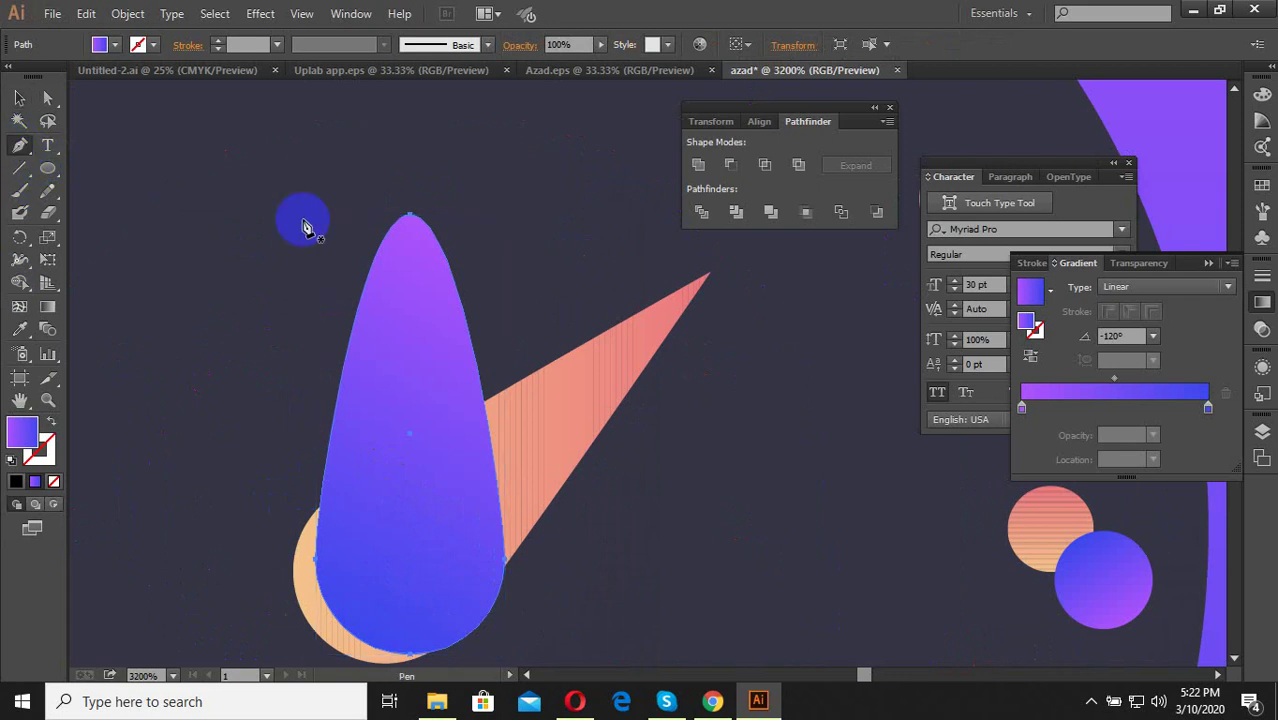
{"action": "left_click", "coordinate": [411, 216]}
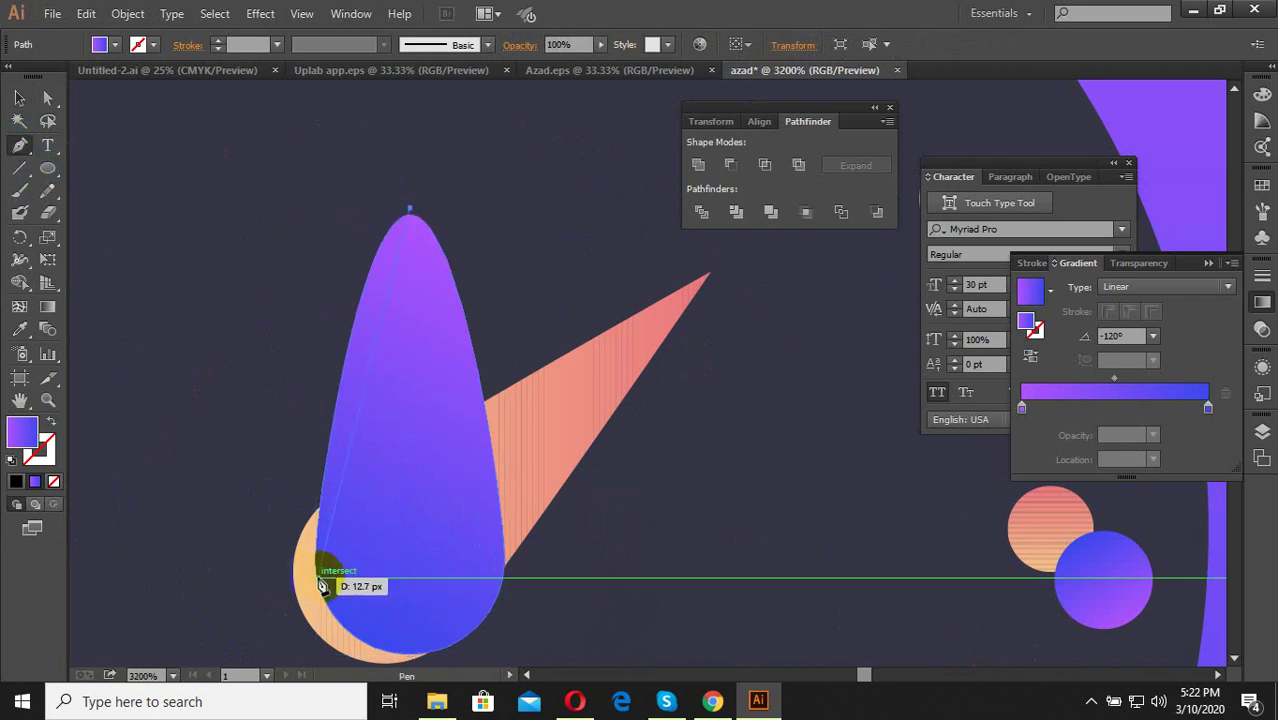
{"action": "left_click_drag", "start_coordinate": [318, 578], "coordinate": [240, 387]}
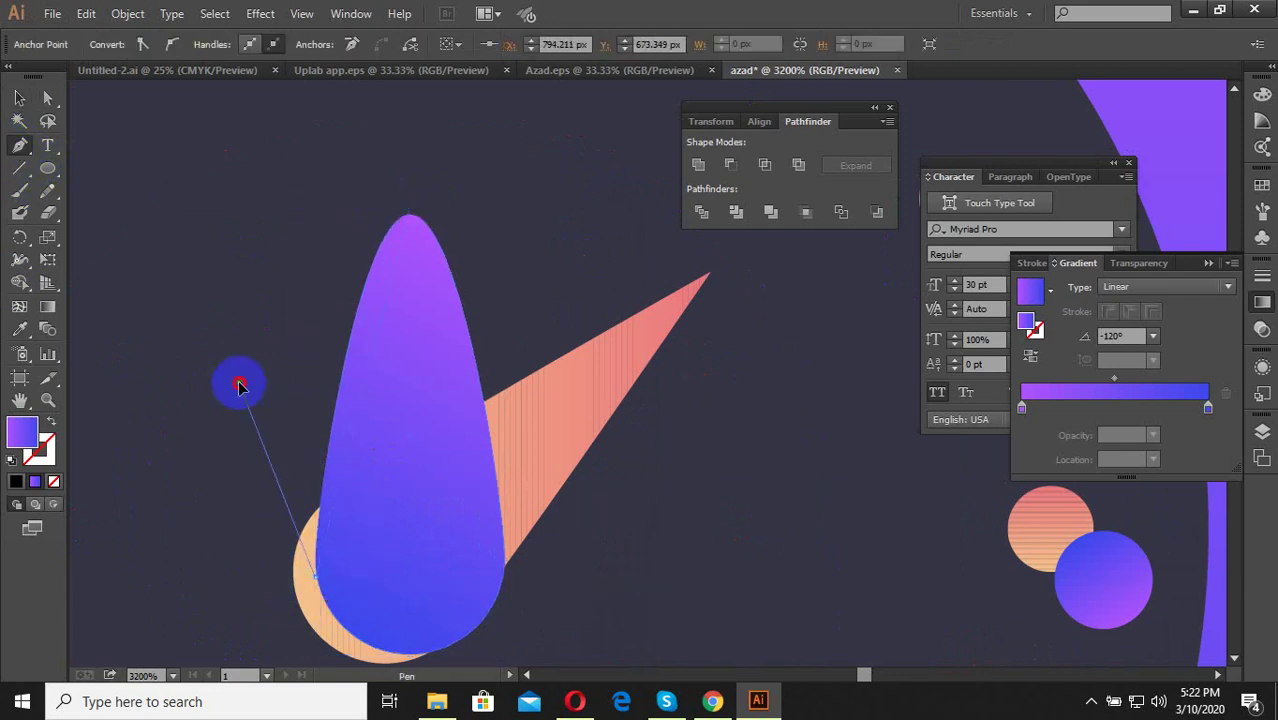
{"action": "left_click", "coordinate": [411, 214]}
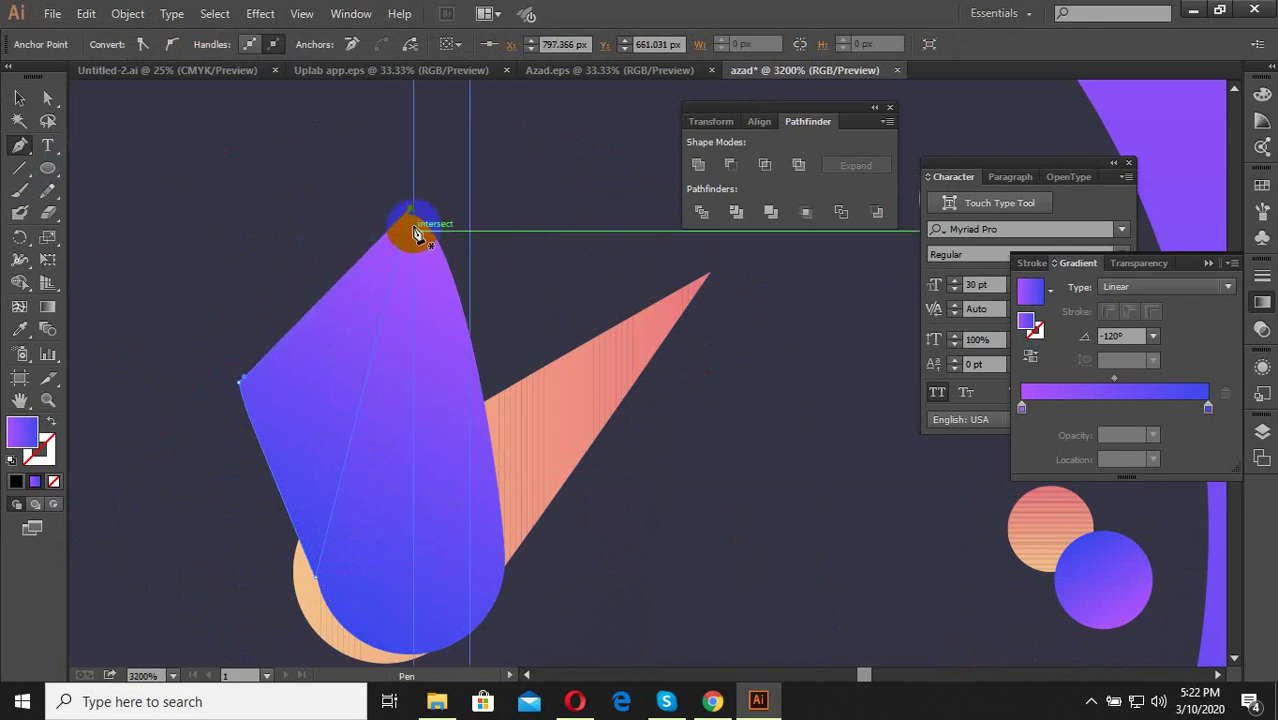
{"action": "left_click", "coordinate": [19, 97]}
{"action": "left_click", "coordinate": [413, 376]}
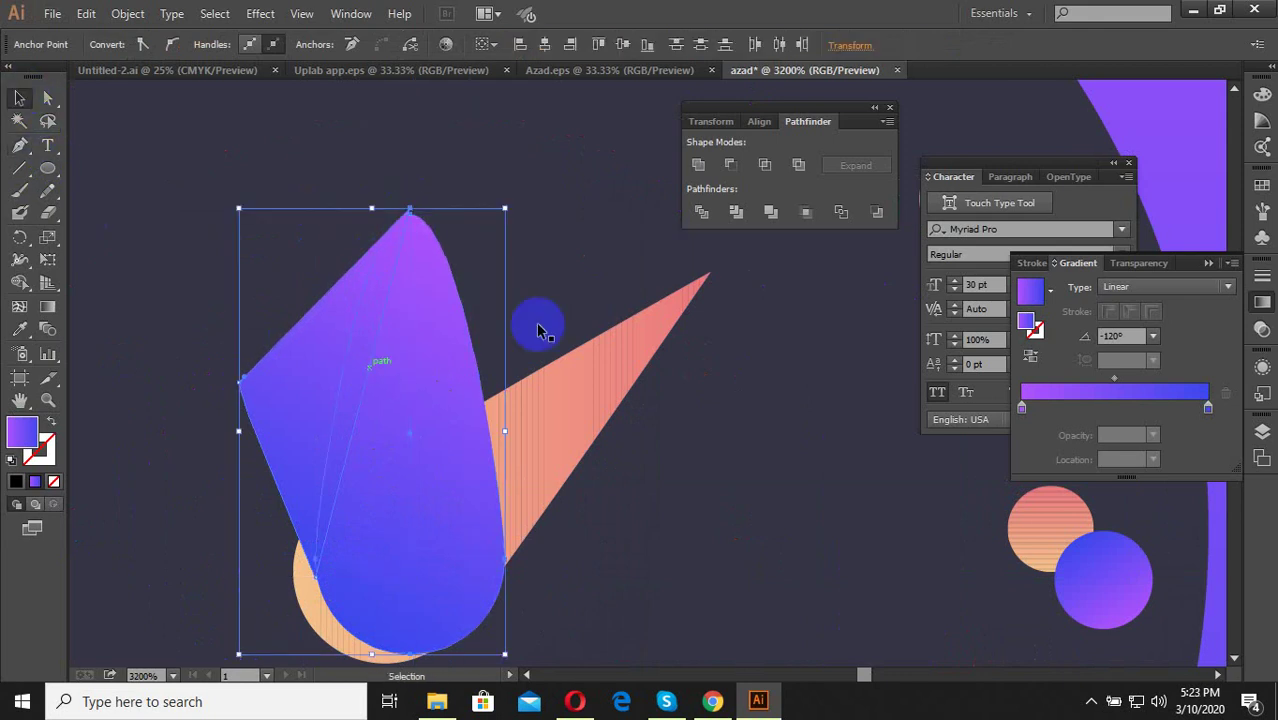
Divide the overlapping needle shapes with Pathfinder and ungroup the pieces.
{"action": "left_click", "coordinate": [701, 212]}
{"action": "left_click", "coordinate": [343, 365]}
{"action": "right_click", "coordinate": [343, 365]}
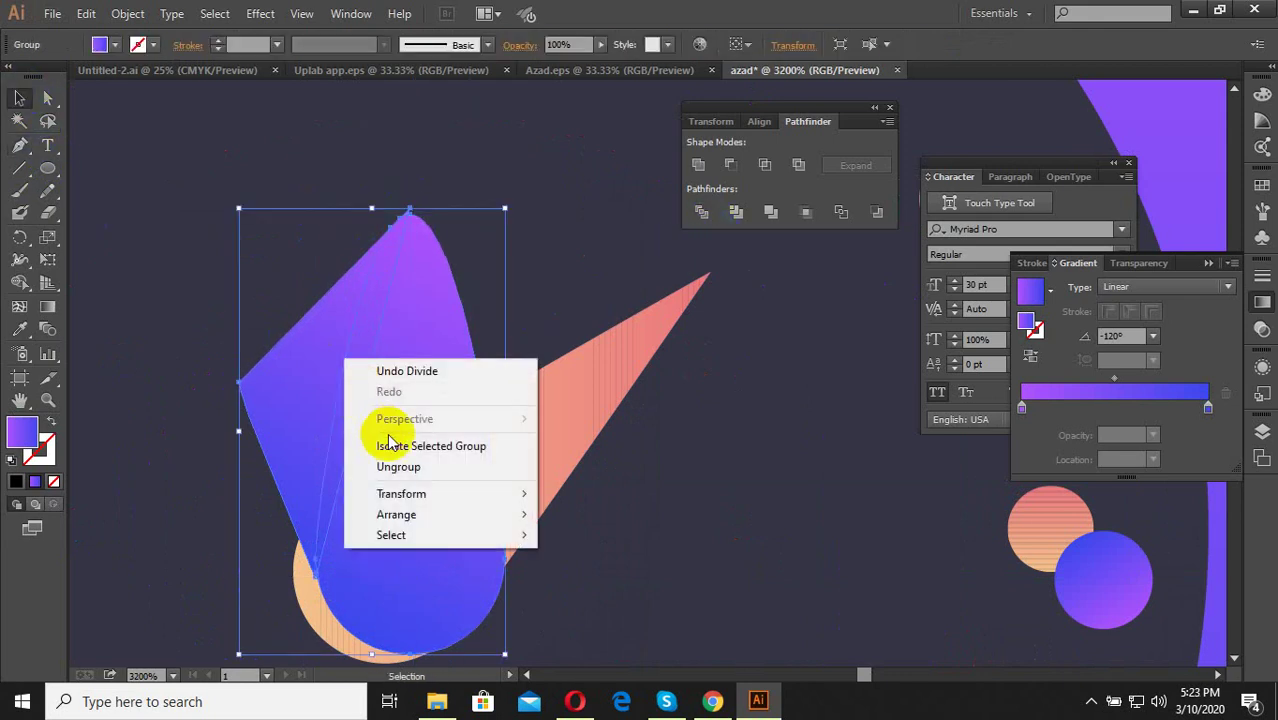
{"action": "left_click", "coordinate": [400, 466]}
Delete the left leftover piece, thin sliver and tip piece, leaving one cone needle.
{"action": "left_click", "coordinate": [355, 365]}
{"action": "left_click", "coordinate": [354, 358]}
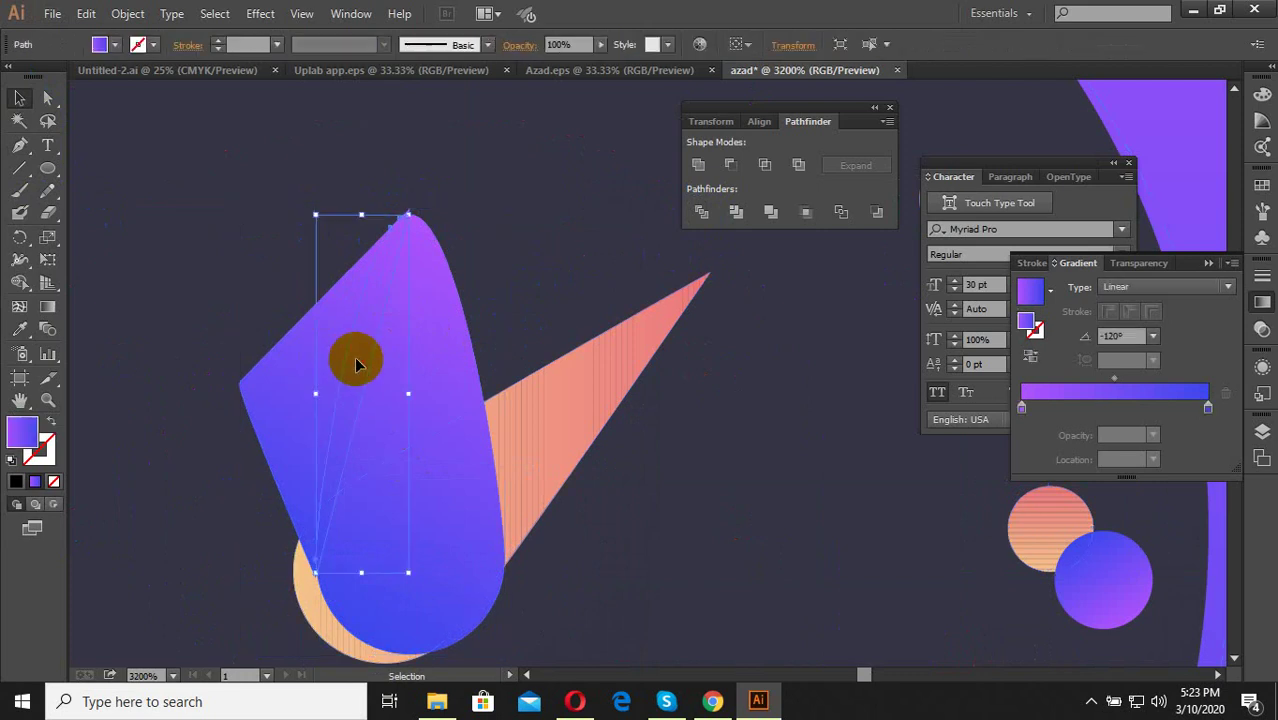
{"action": "left_click", "coordinate": [303, 385]}
{"action": "key", "text": "Delete"}
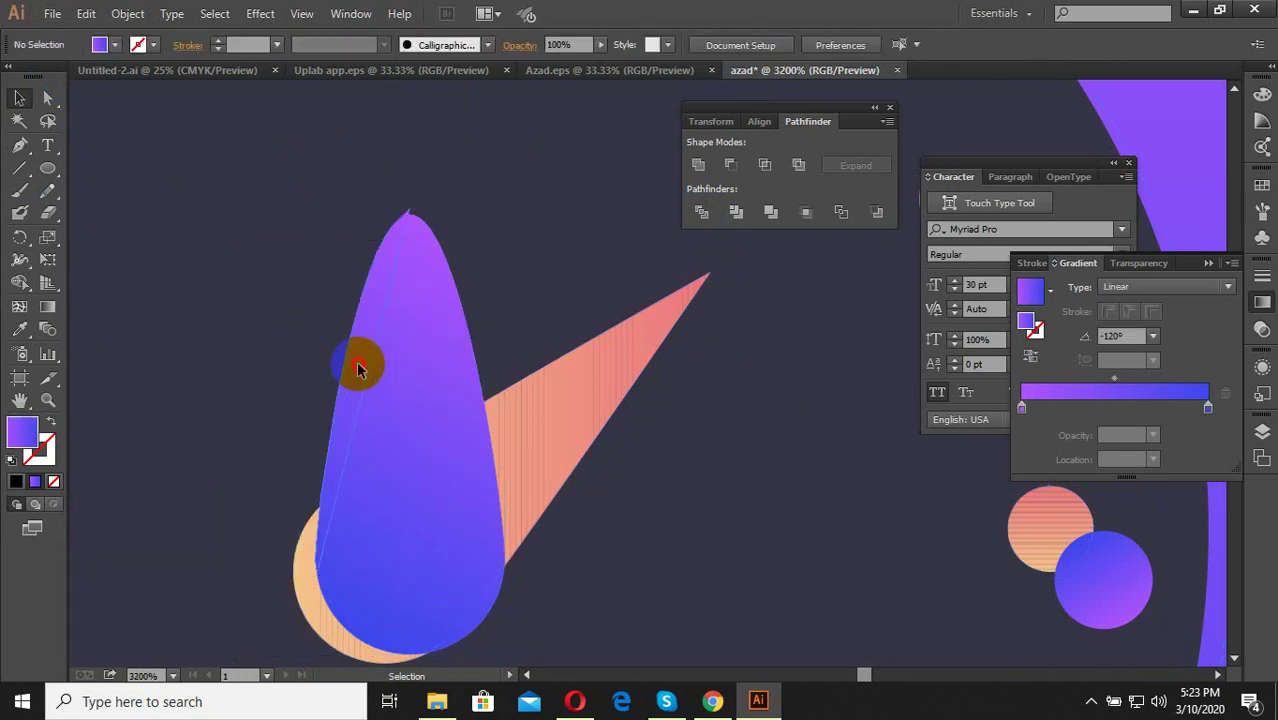
{"action": "left_click", "coordinate": [374, 371]}
{"action": "key", "text": "Delete"}
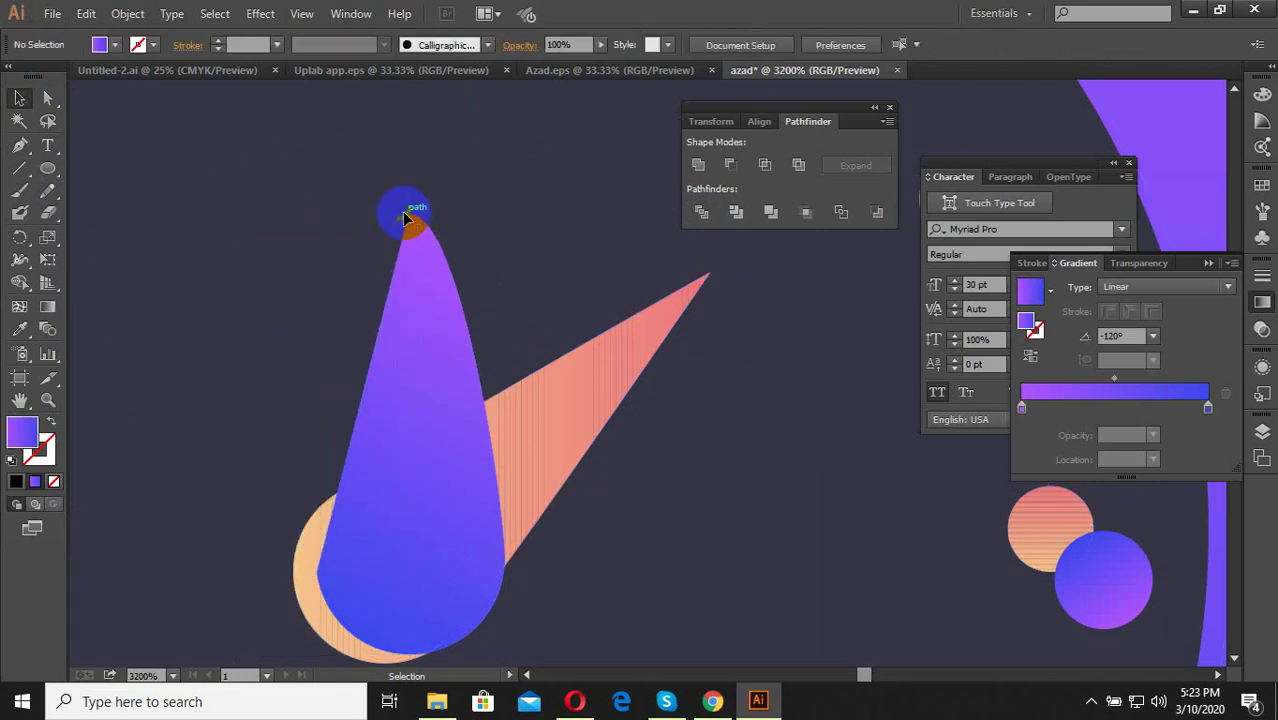
{"action": "left_click", "coordinate": [396, 226]}
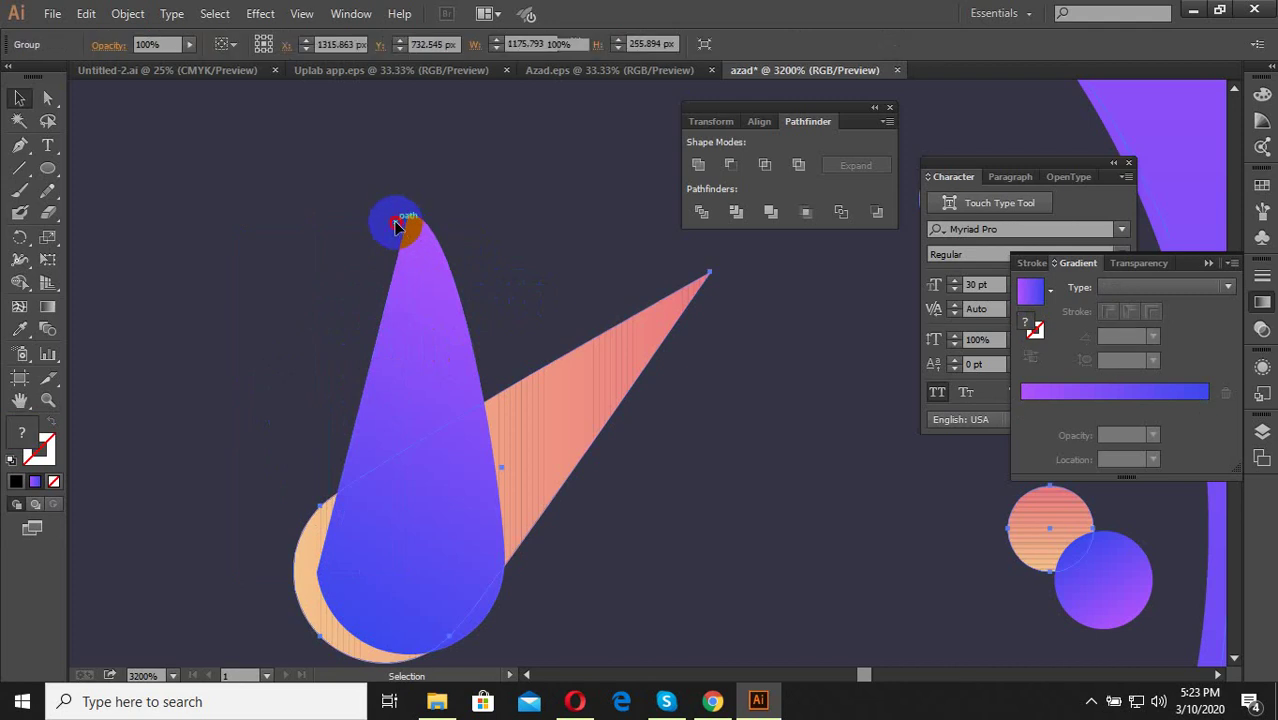
{"action": "key", "text": "Delete"}
{"action": "key", "text": "ctrl+a"}
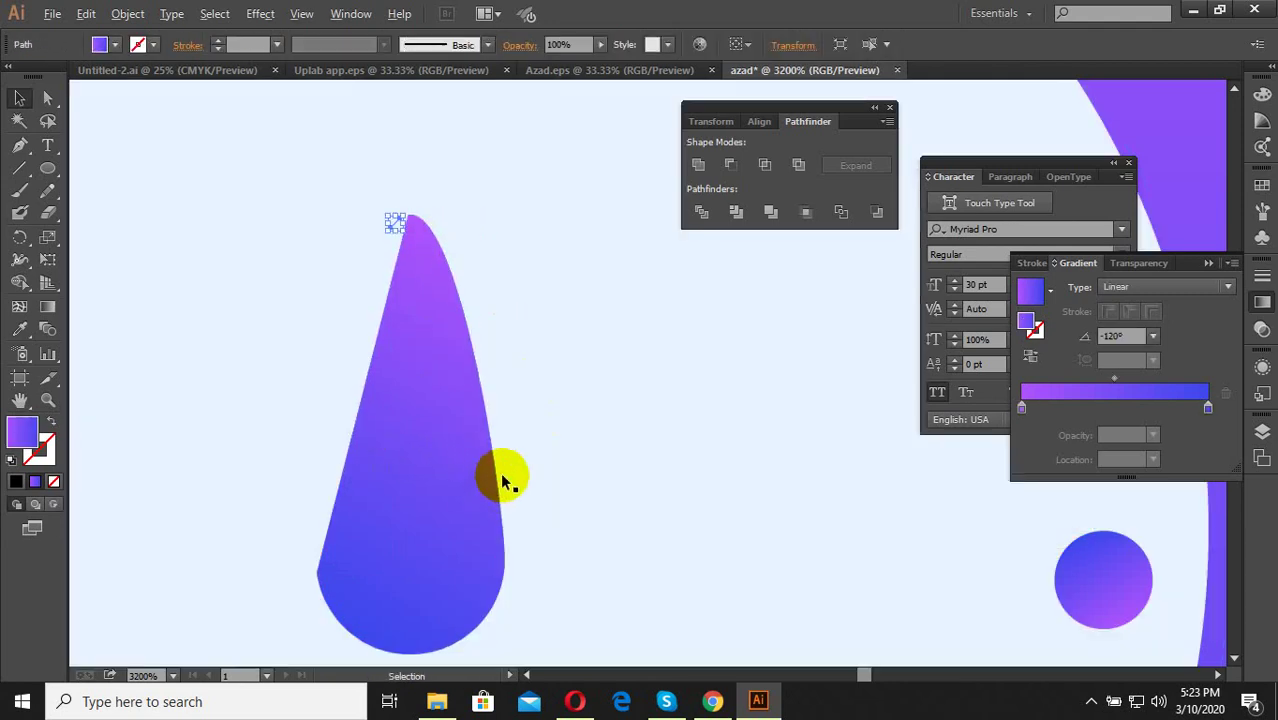
{"action": "scroll", "coordinate": [495, 476], "scroll_direction": "down", "scroll_amount": 2}
Undo the accidental group deletion and select the phone screen's artwork group.
{"action": "key", "text": "ctrl+z"}
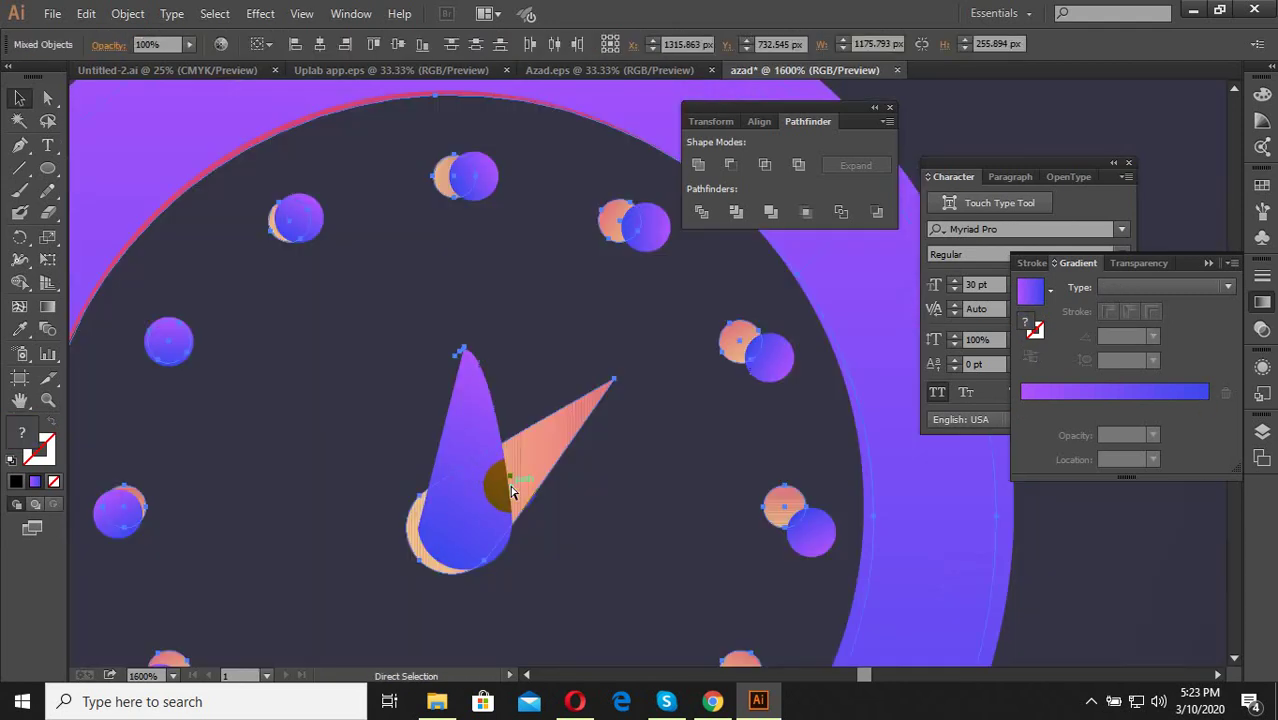
{"action": "scroll", "coordinate": [557, 481], "scroll_direction": "down", "scroll_amount": 3}
{"action": "left_click", "coordinate": [157, 378]}
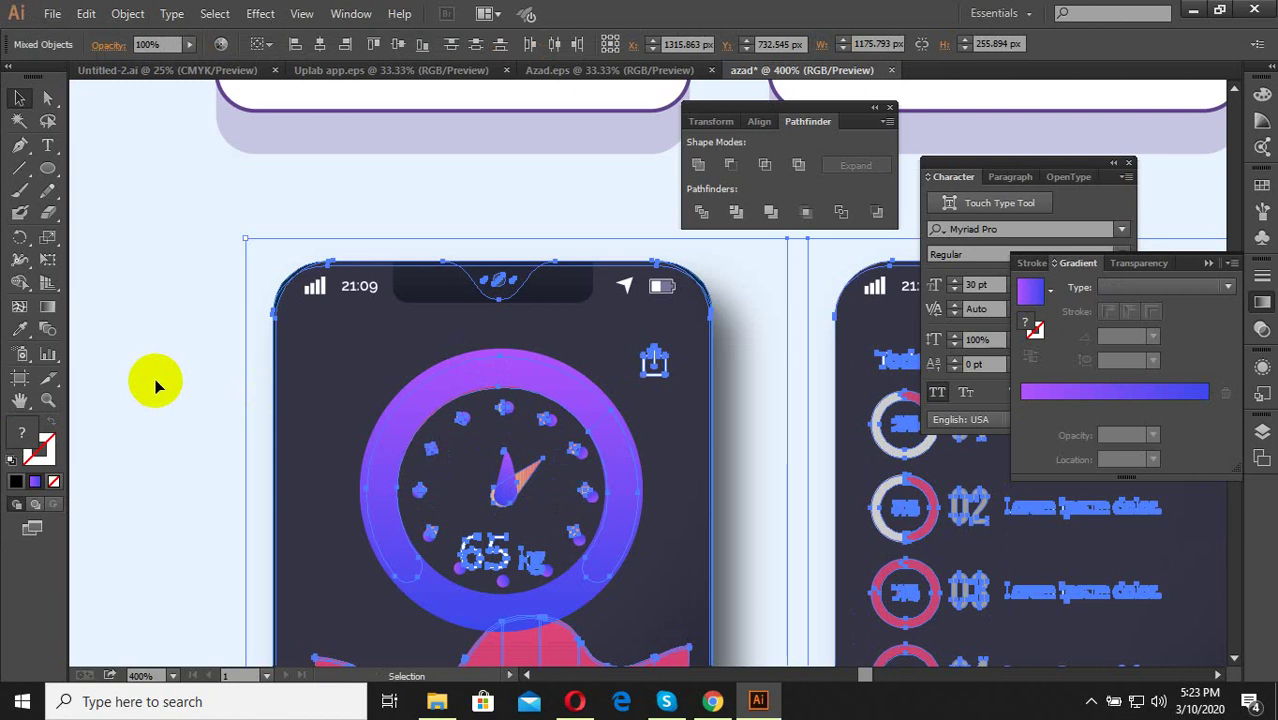
{"action": "scroll", "coordinate": [490, 490], "scroll_direction": "up", "scroll_amount": 3}
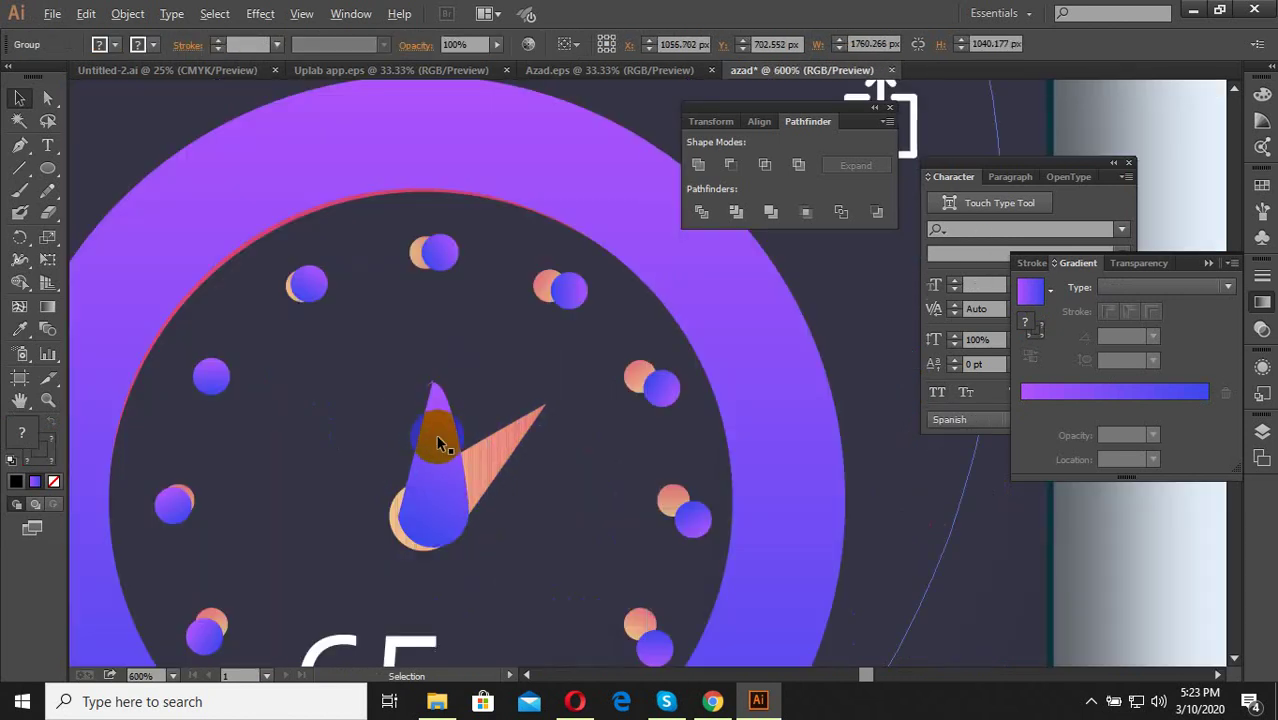
Zoom out to the full layout and reset the Essentials workspace.
{"action": "scroll", "coordinate": [437, 444], "scroll_direction": "down", "scroll_amount": 2}
{"action": "scroll", "coordinate": [471, 480], "scroll_direction": "down", "scroll_amount": 1}
{"action": "scroll", "coordinate": [445, 470], "scroll_direction": "down", "scroll_amount": 1}
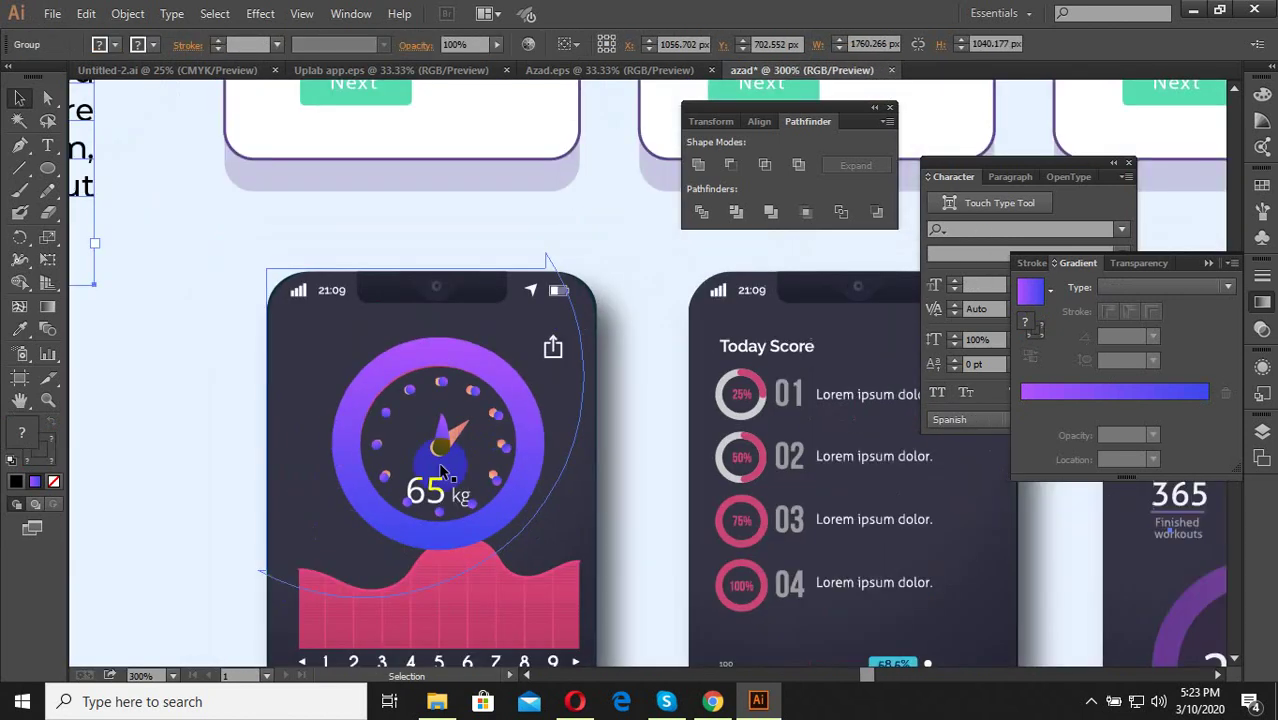
{"action": "scroll", "coordinate": [455, 509], "scroll_direction": "down", "scroll_amount": 1}
{"action": "scroll", "coordinate": [408, 530], "scroll_direction": "down", "scroll_amount": 3}
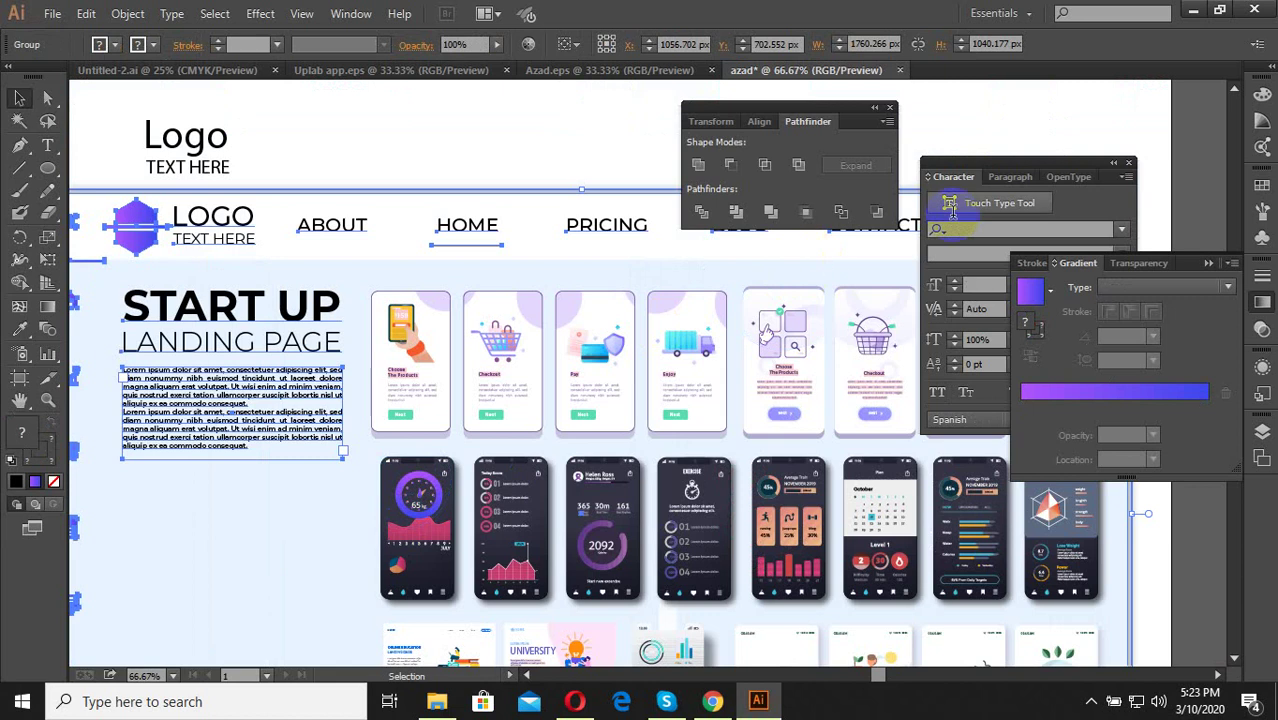
{"action": "left_click", "coordinate": [1030, 16]}
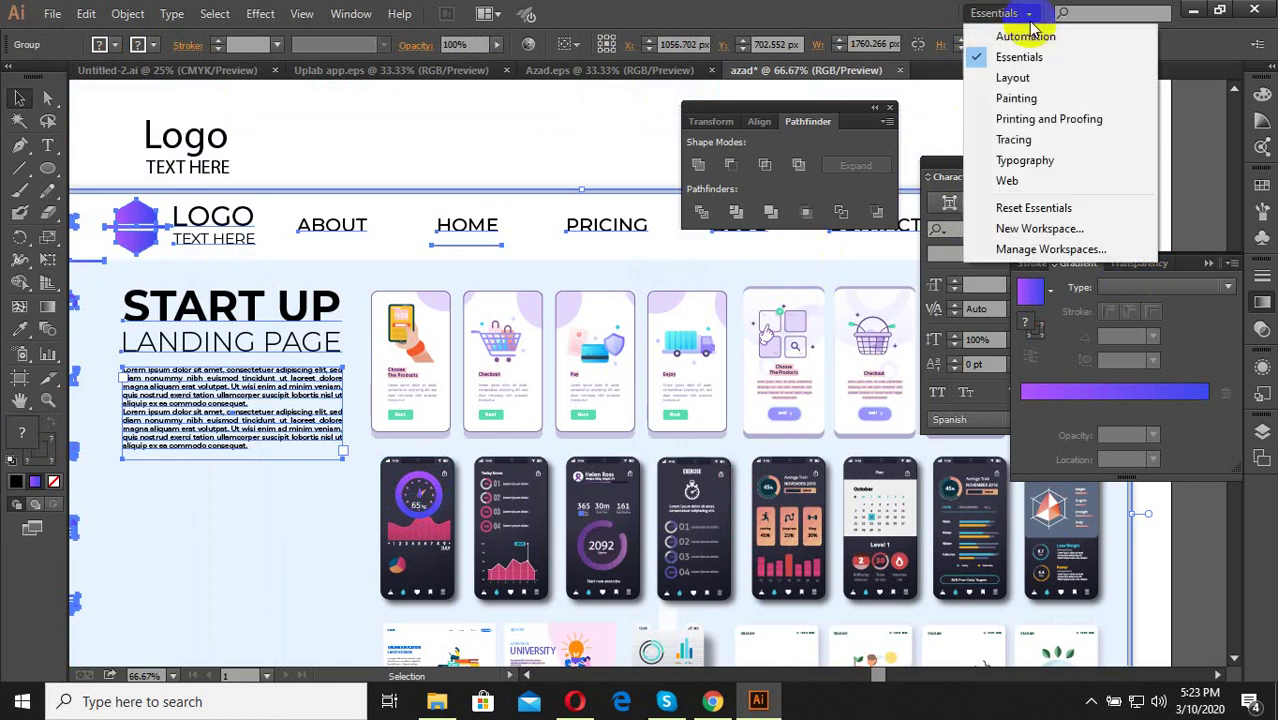
{"action": "left_click", "coordinate": [1050, 210]}
{"action": "scroll", "coordinate": [640, 290], "scroll_direction": "down", "scroll_amount": 3}
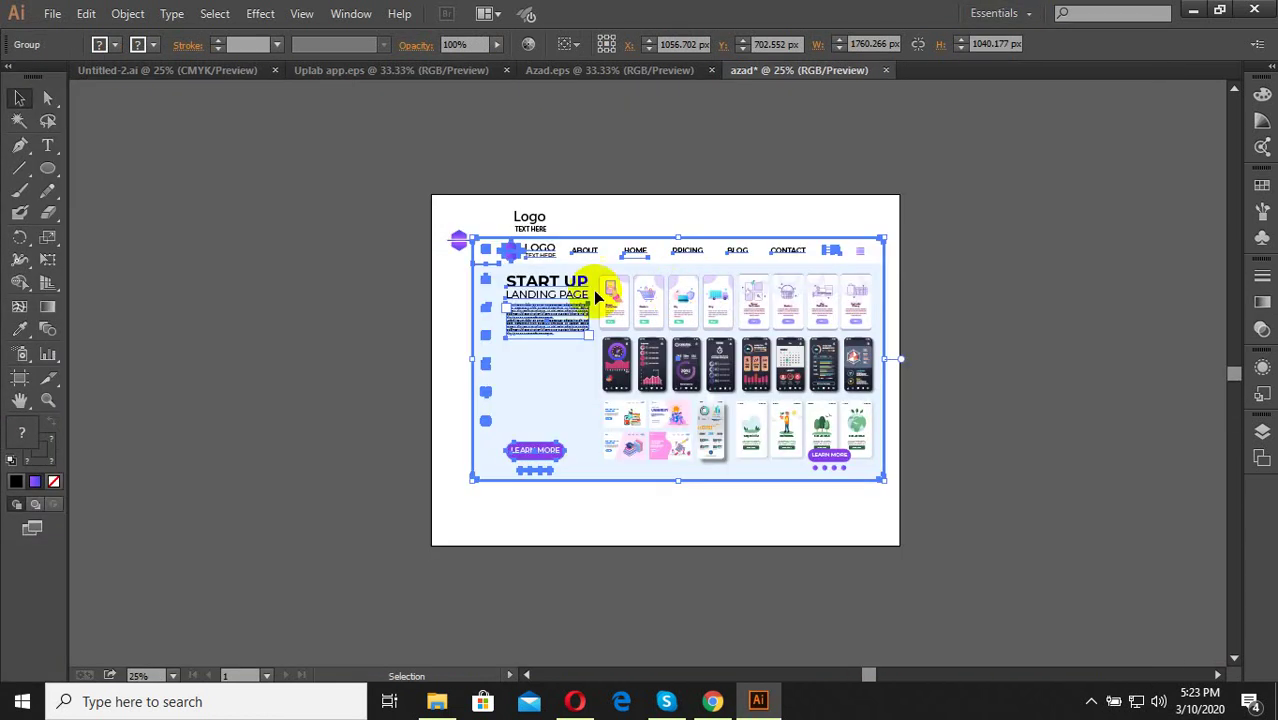
{"action": "left_click", "coordinate": [158, 148]}
{"action": "scroll", "coordinate": [827, 309], "scroll_direction": "up", "scroll_amount": 1}
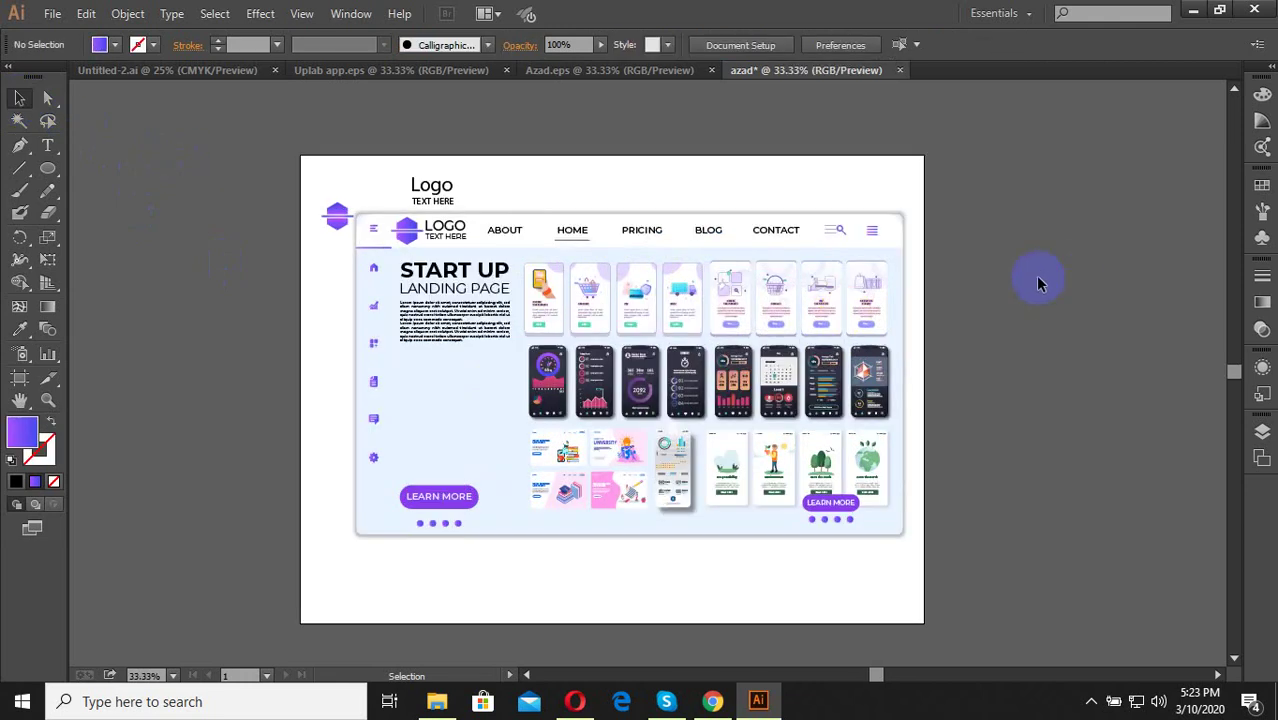
{"action": "scroll", "coordinate": [656, 448], "scroll_direction": "up", "scroll_amount": 2}
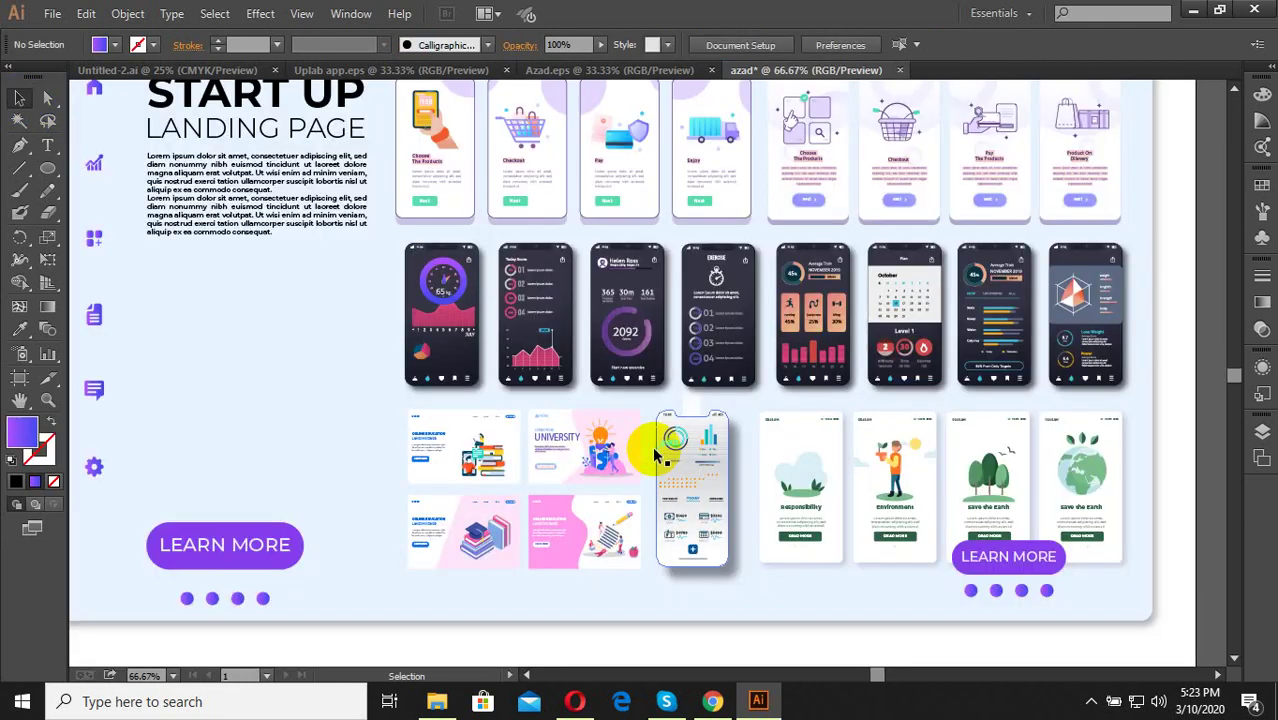
{"action": "left_click", "coordinate": [1091, 701]}
{"action": "left_click", "coordinate": [1093, 622]}
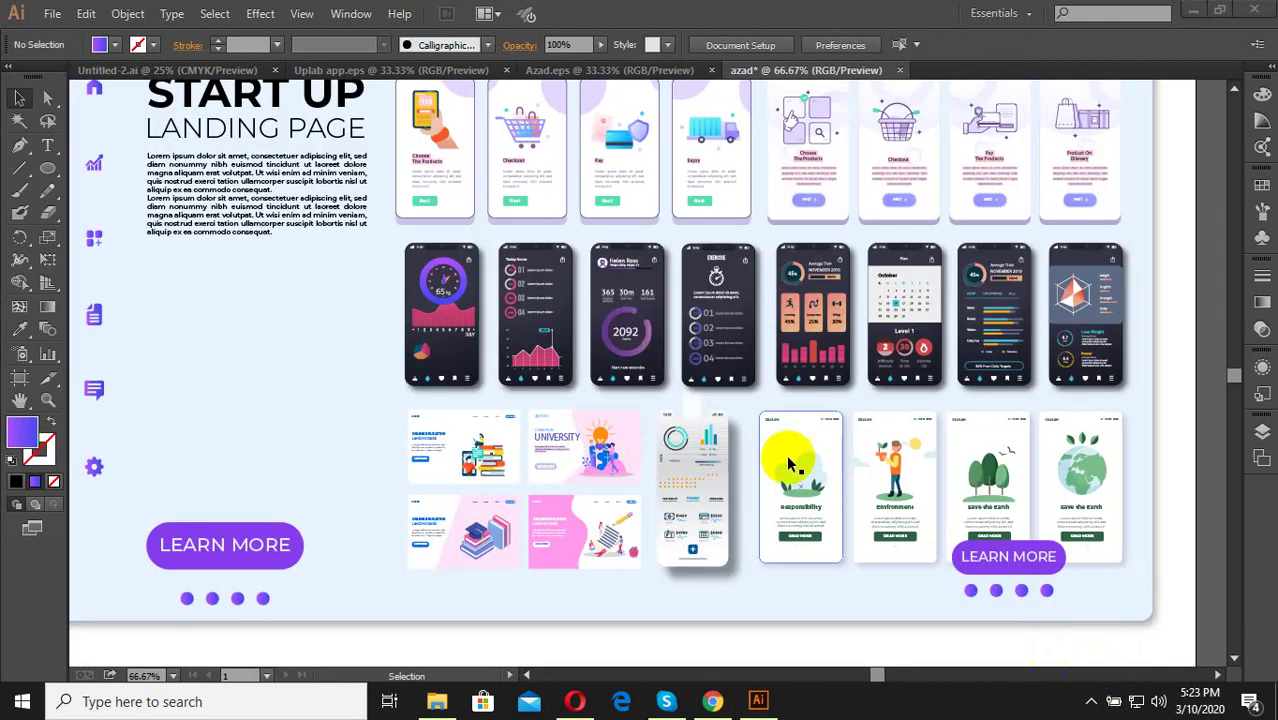
{"action": "scroll", "coordinate": [700, 430], "scroll_direction": "down", "scroll_amount": 4}
{"action": "scroll", "coordinate": [913, 368], "scroll_direction": "up", "scroll_amount": 2}
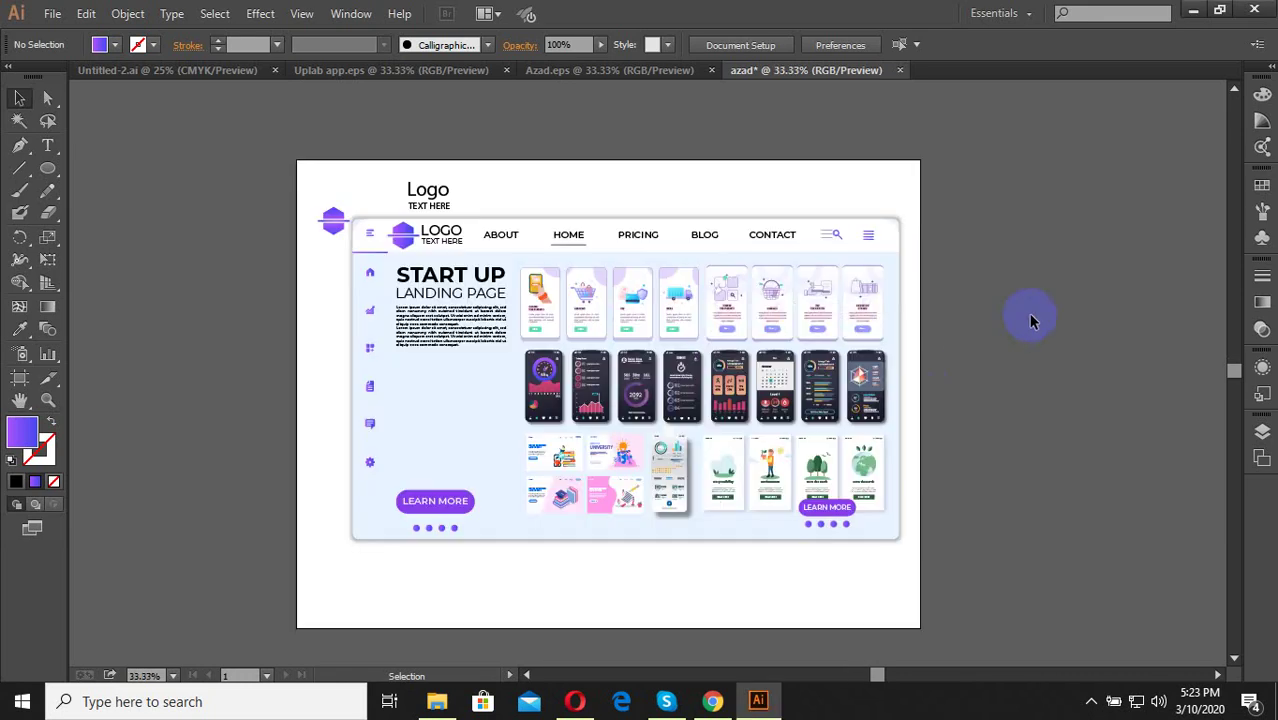
{"action": "scroll", "coordinate": [693, 441], "scroll_direction": "up", "scroll_amount": 1}
{"action": "scroll", "coordinate": [633, 431], "scroll_direction": "down", "scroll_amount": 2}
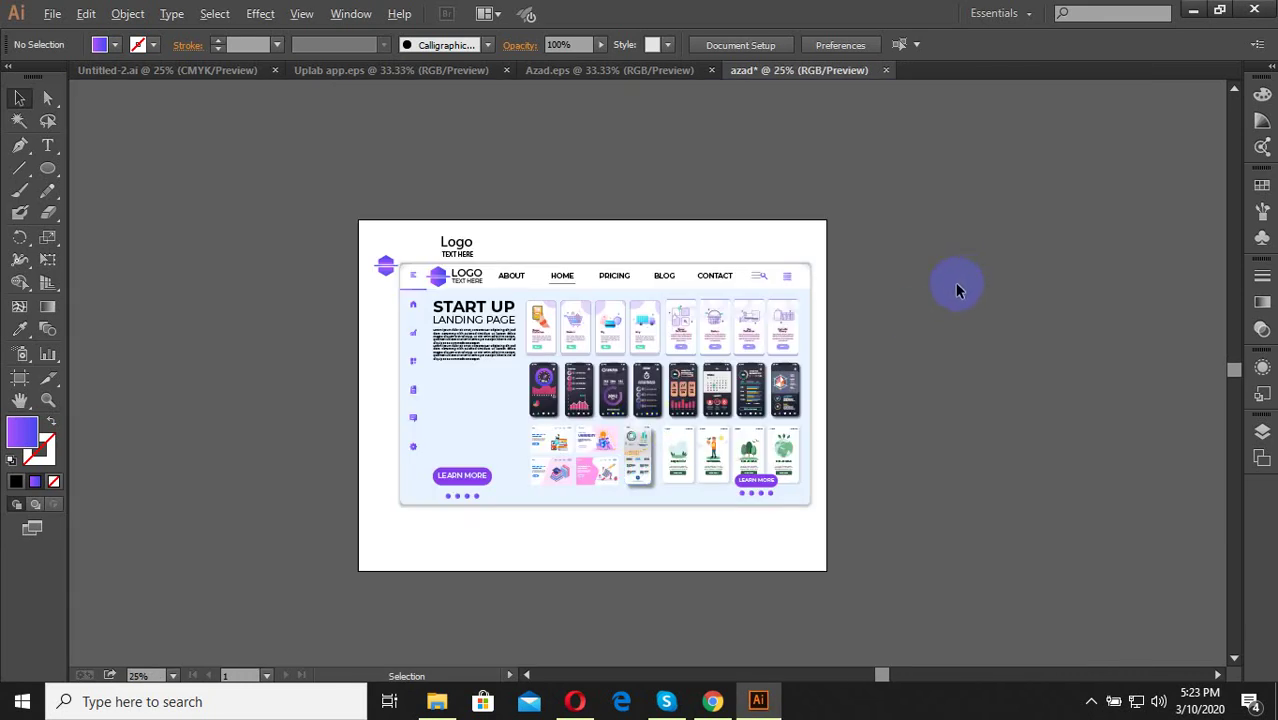
{"action": "scroll", "coordinate": [506, 360], "scroll_direction": "up", "scroll_amount": 2}
{"action": "scroll", "coordinate": [563, 312], "scroll_direction": "down", "scroll_amount": 3}
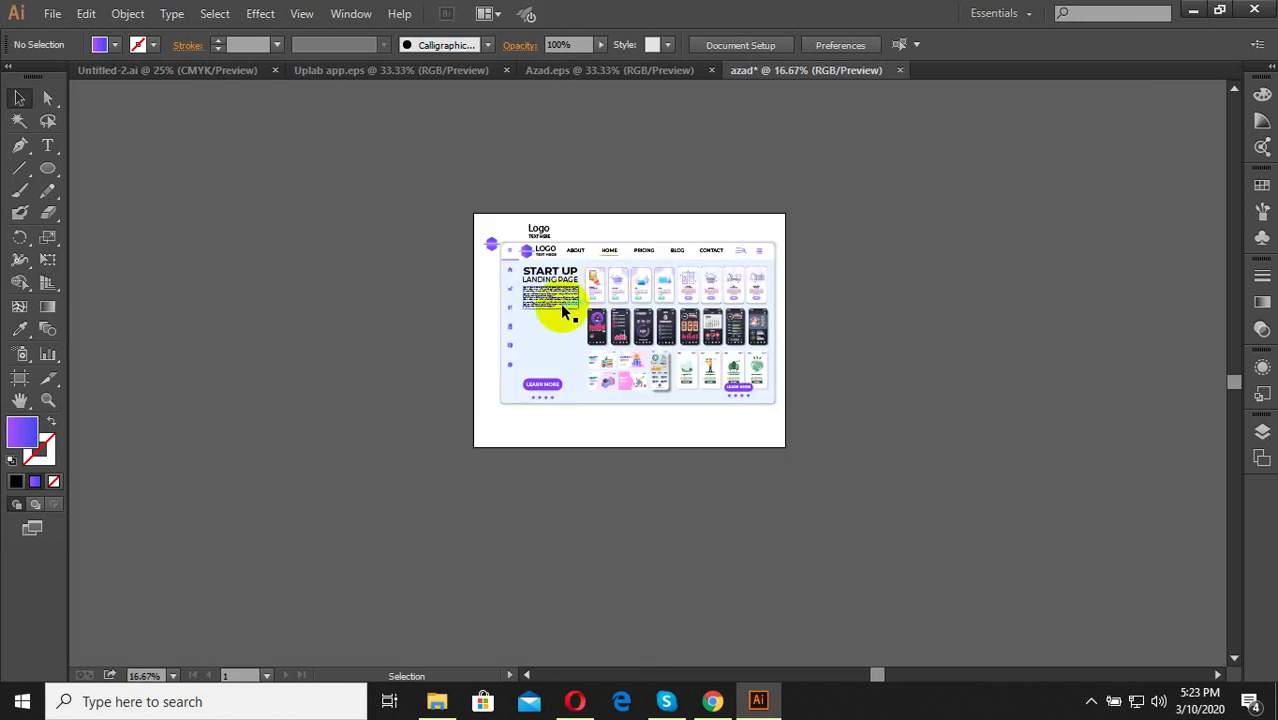
{"action": "scroll", "coordinate": [560, 288], "scroll_direction": "up", "scroll_amount": 2}
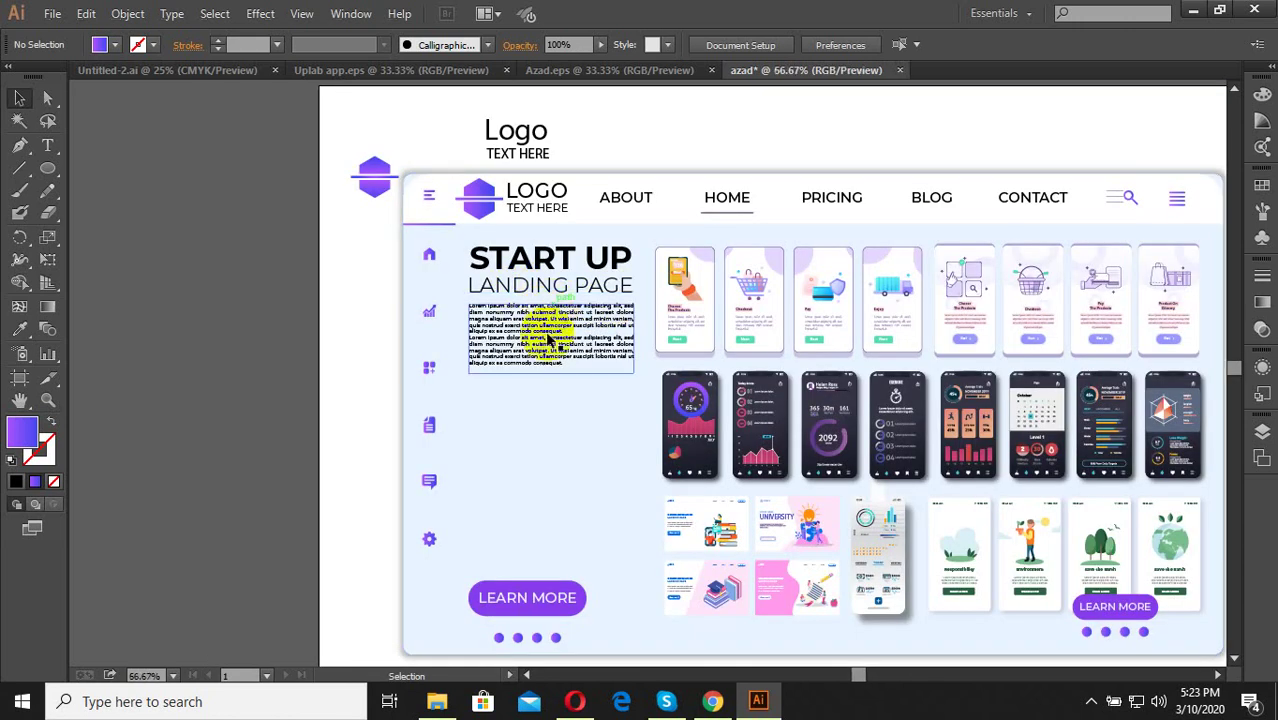
{"action": "scroll", "coordinate": [525, 318], "scroll_direction": "up", "scroll_amount": 1}
{"action": "scroll", "coordinate": [428, 294], "scroll_direction": "down", "scroll_amount": 2}
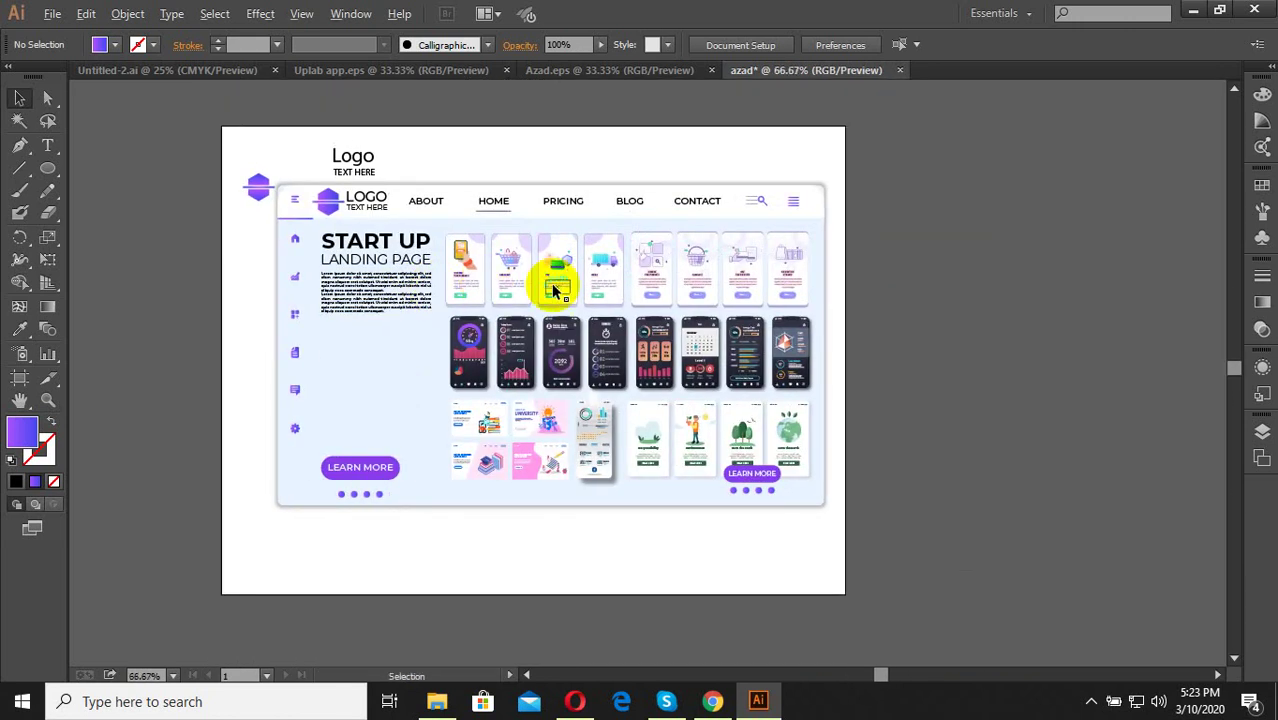
{"action": "scroll", "coordinate": [387, 352], "scroll_direction": "up", "scroll_amount": 2}
{"action": "scroll", "coordinate": [383, 387], "scroll_direction": "up", "scroll_amount": 2}
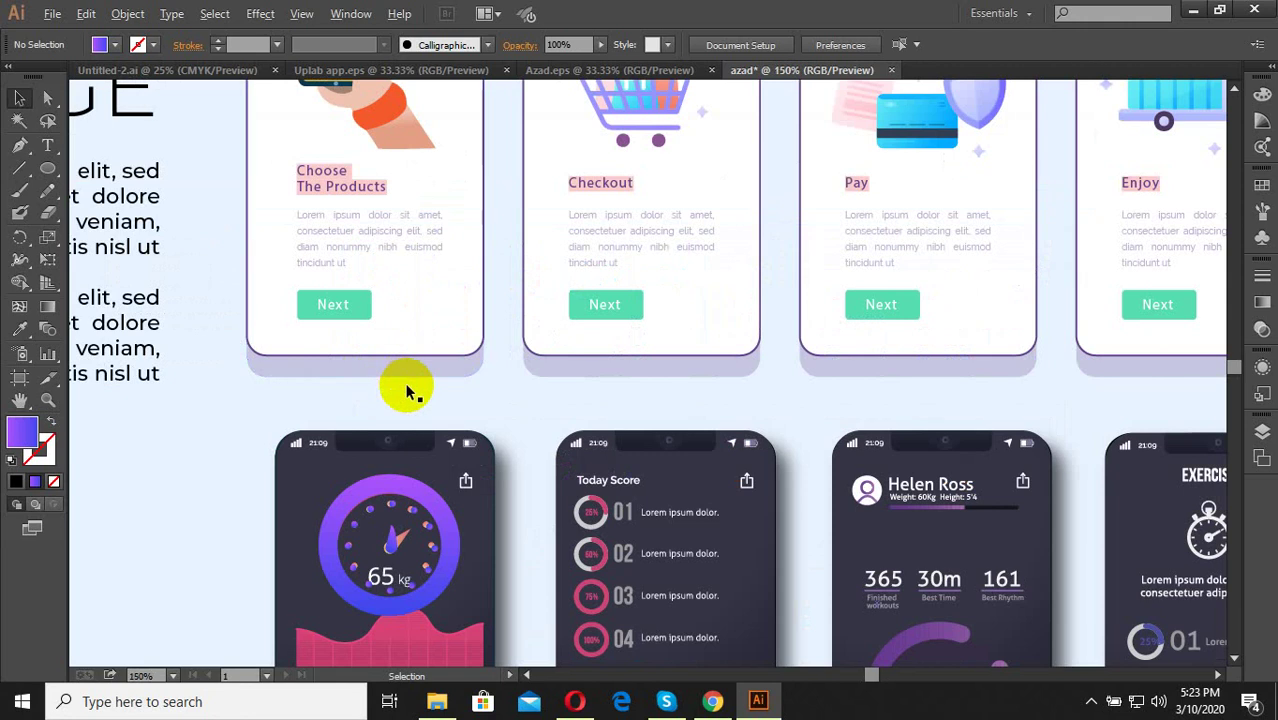
{"action": "scroll", "coordinate": [399, 371], "scroll_direction": "down", "scroll_amount": 1}
{"action": "scroll", "coordinate": [408, 398], "scroll_direction": "down", "scroll_amount": 3}
{"action": "left_click_drag", "start_coordinate": [571, 385], "coordinate": [513, 314]}
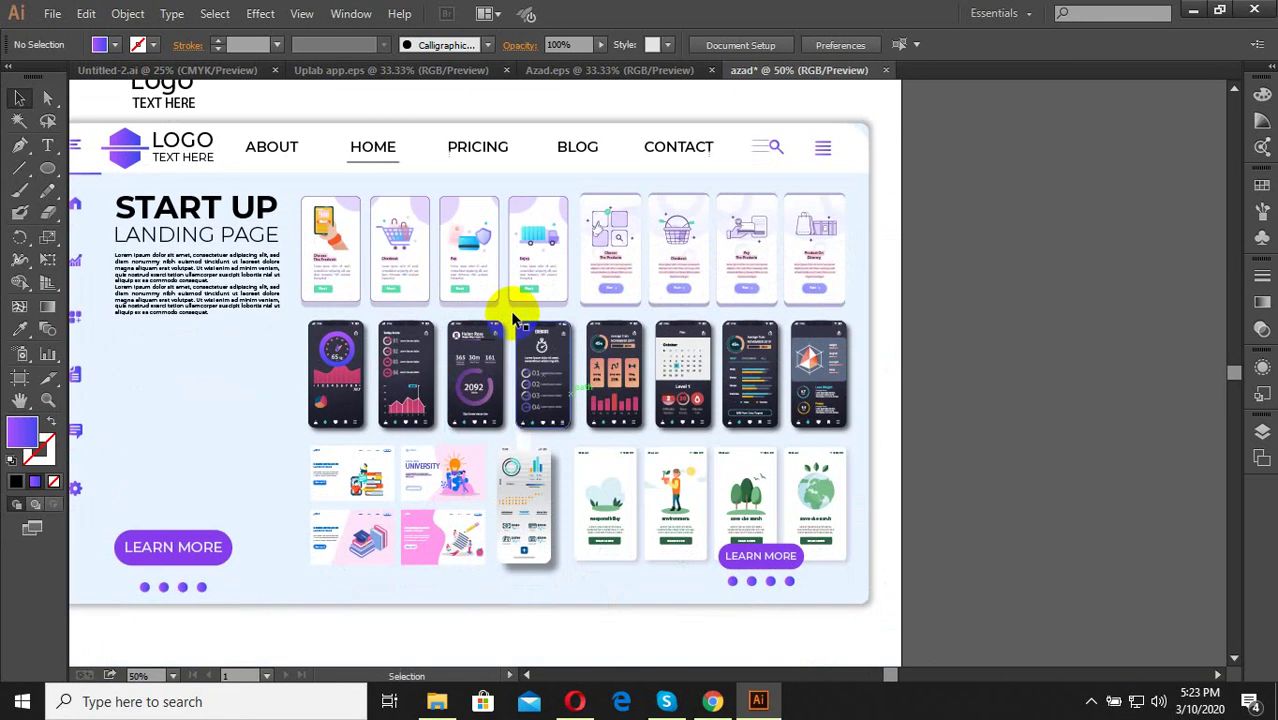
{"action": "scroll", "coordinate": [685, 528], "scroll_direction": "up", "scroll_amount": 4}
{"action": "scroll", "coordinate": [620, 430], "scroll_direction": "down", "scroll_amount": 1}
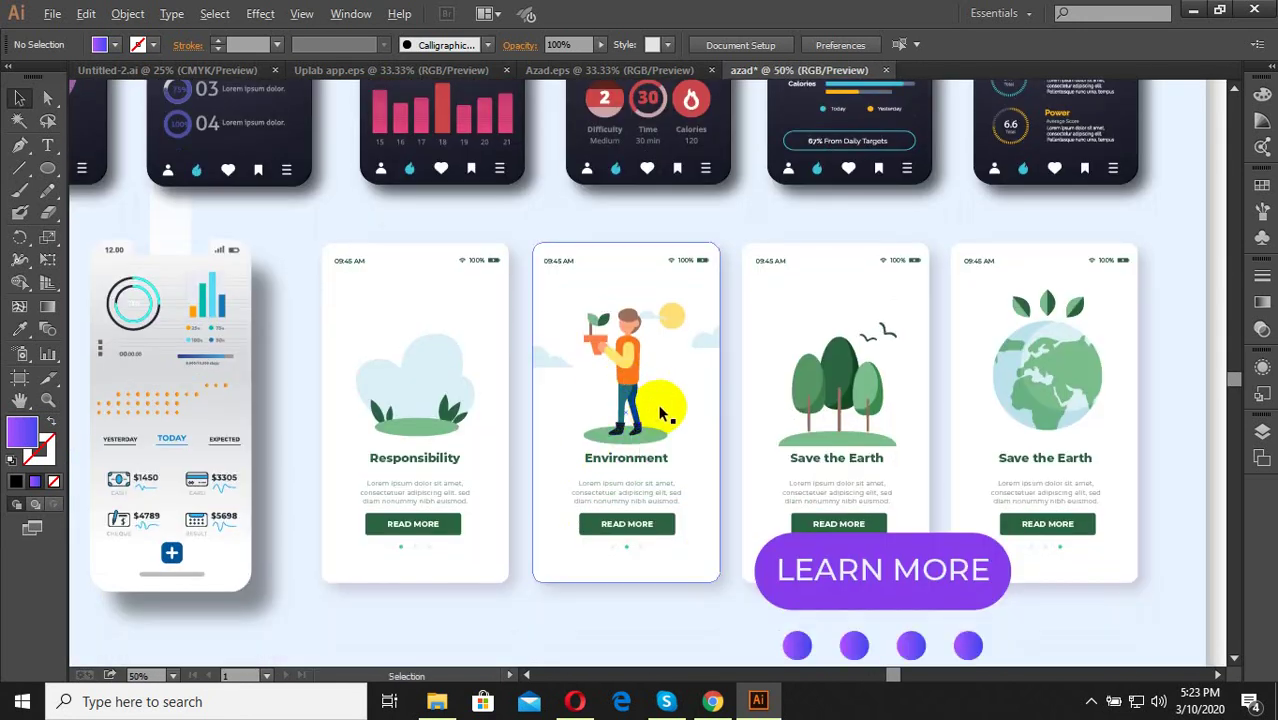
{"action": "scroll", "coordinate": [660, 410], "scroll_direction": "down", "scroll_amount": 3}
{"action": "scroll", "coordinate": [949, 342], "scroll_direction": "down", "scroll_amount": 2}
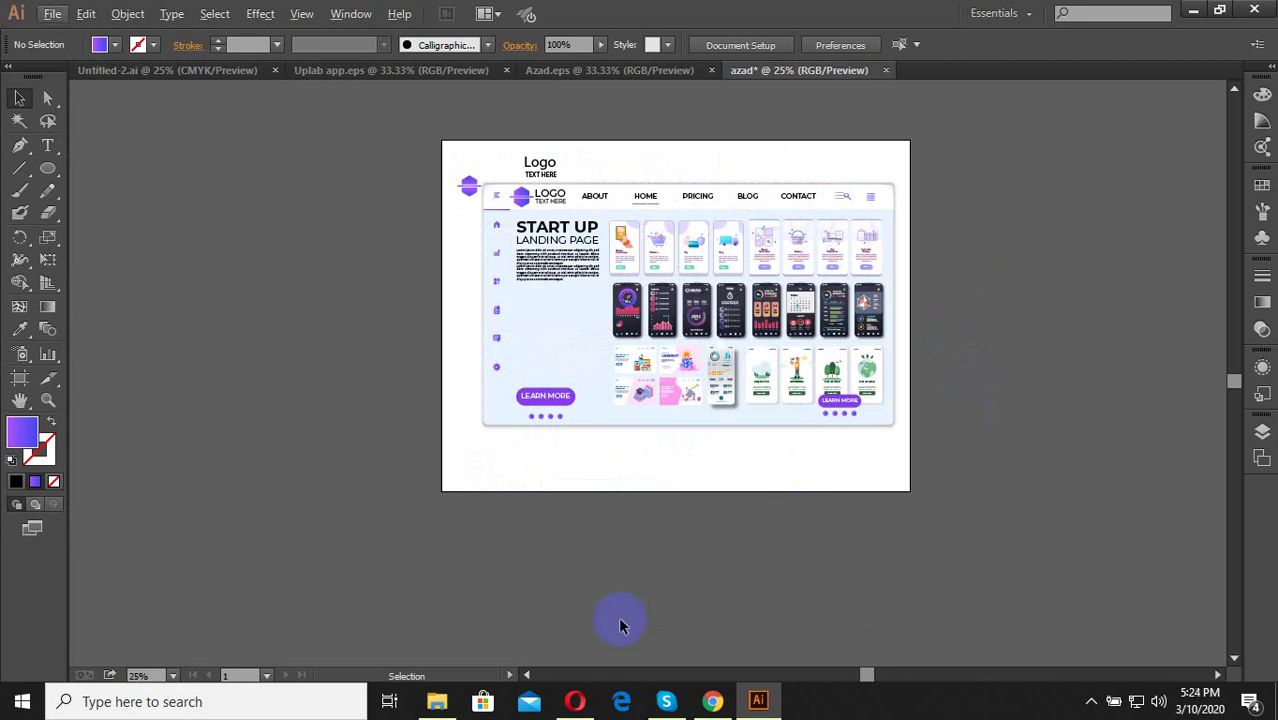
Go to Freepik in Chrome via the address bar and dismiss the 10 Years promo popup.
{"action": "left_click", "coordinate": [712, 701]}
{"action": "left_click", "coordinate": [588, 15]}
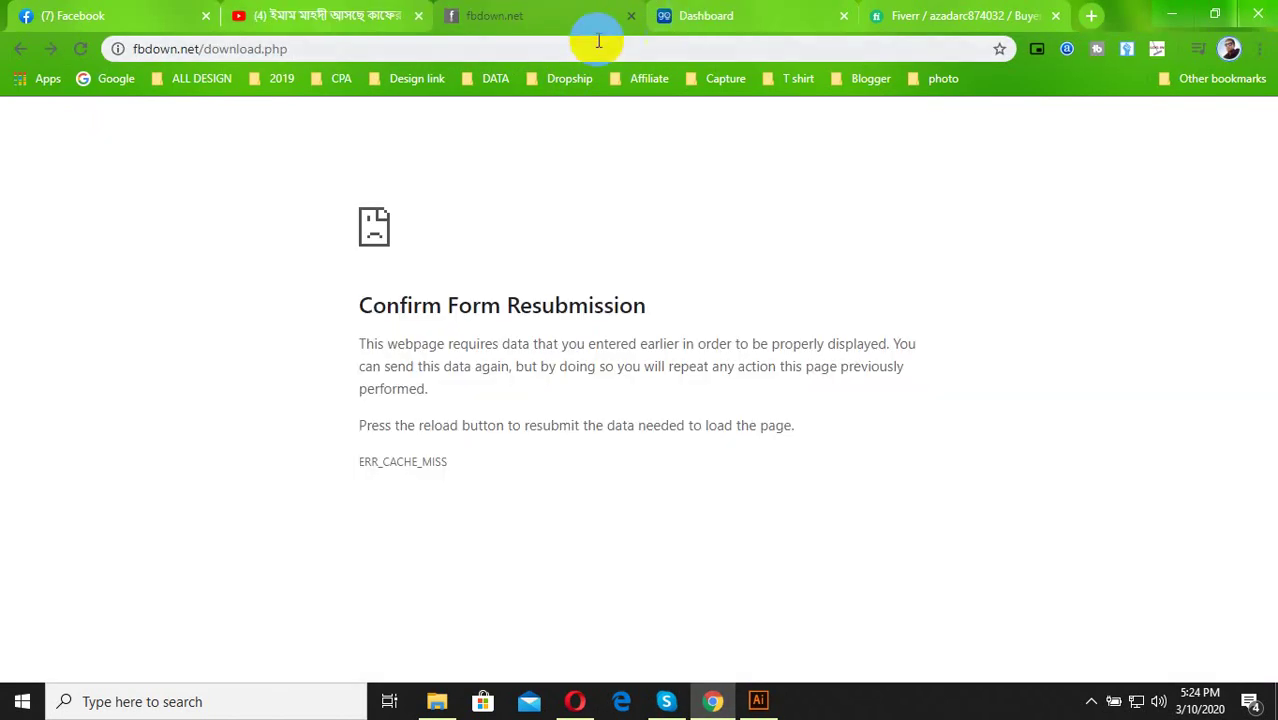
{"action": "left_click", "coordinate": [573, 55]}
{"action": "type", "text": "free"}
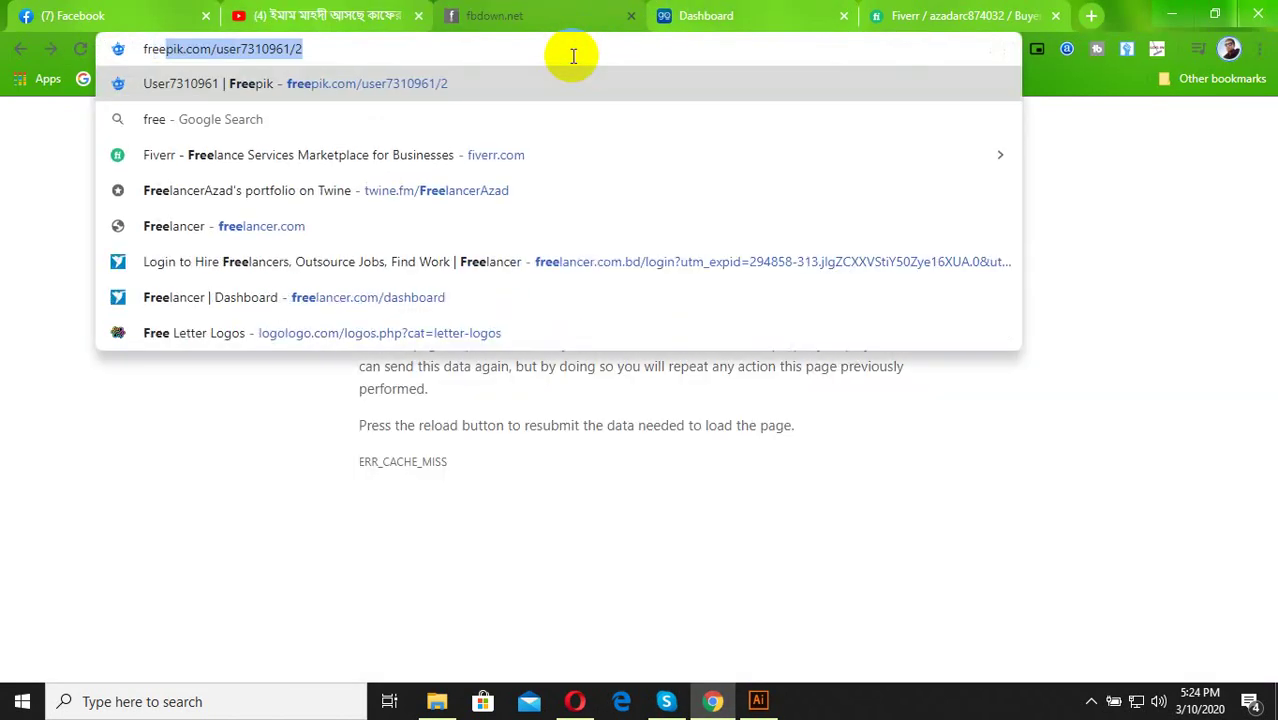
{"action": "key", "text": "Return"}
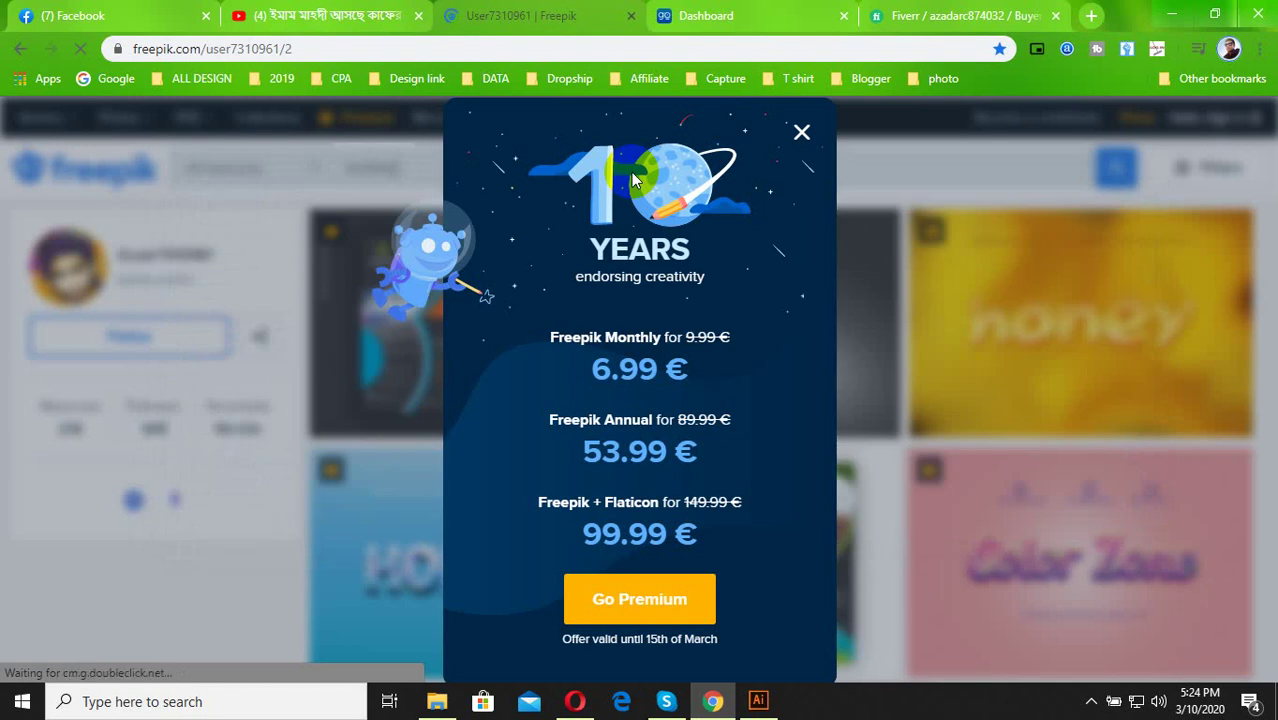
{"action": "left_click", "coordinate": [802, 132]}
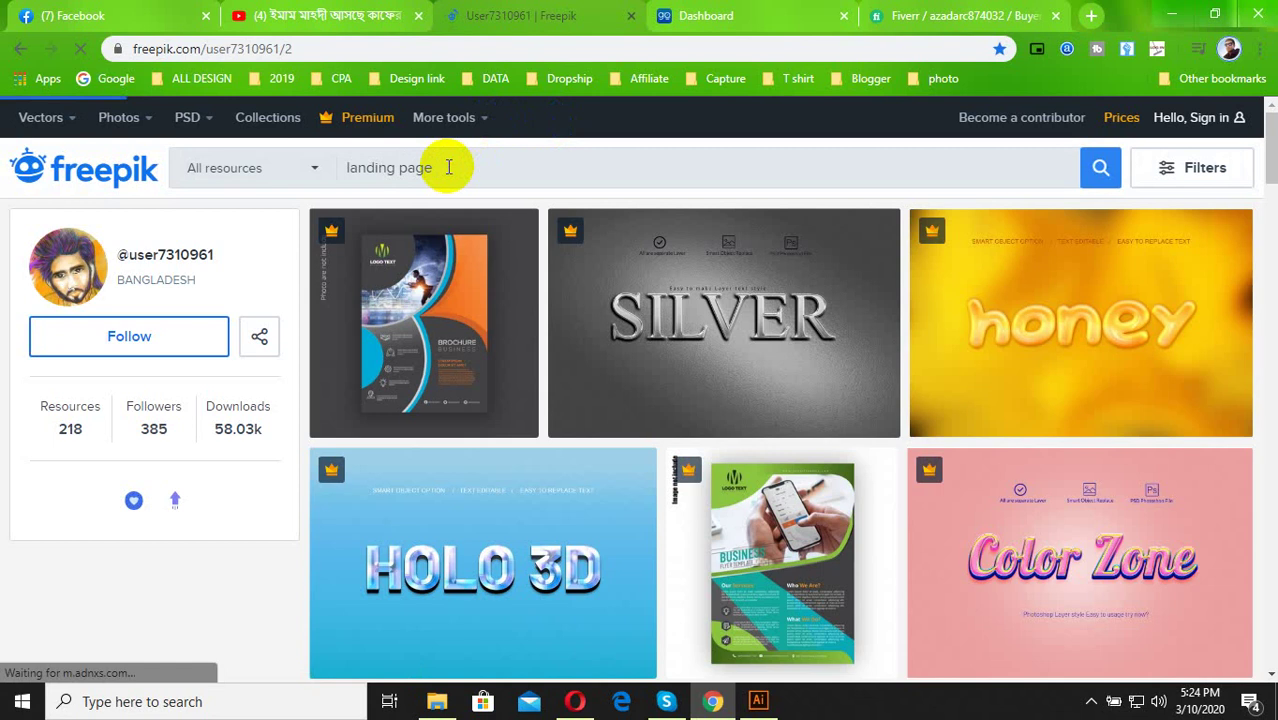
Run the 'landing page' search and reload the crashed results page.
{"action": "key", "text": "Return"}
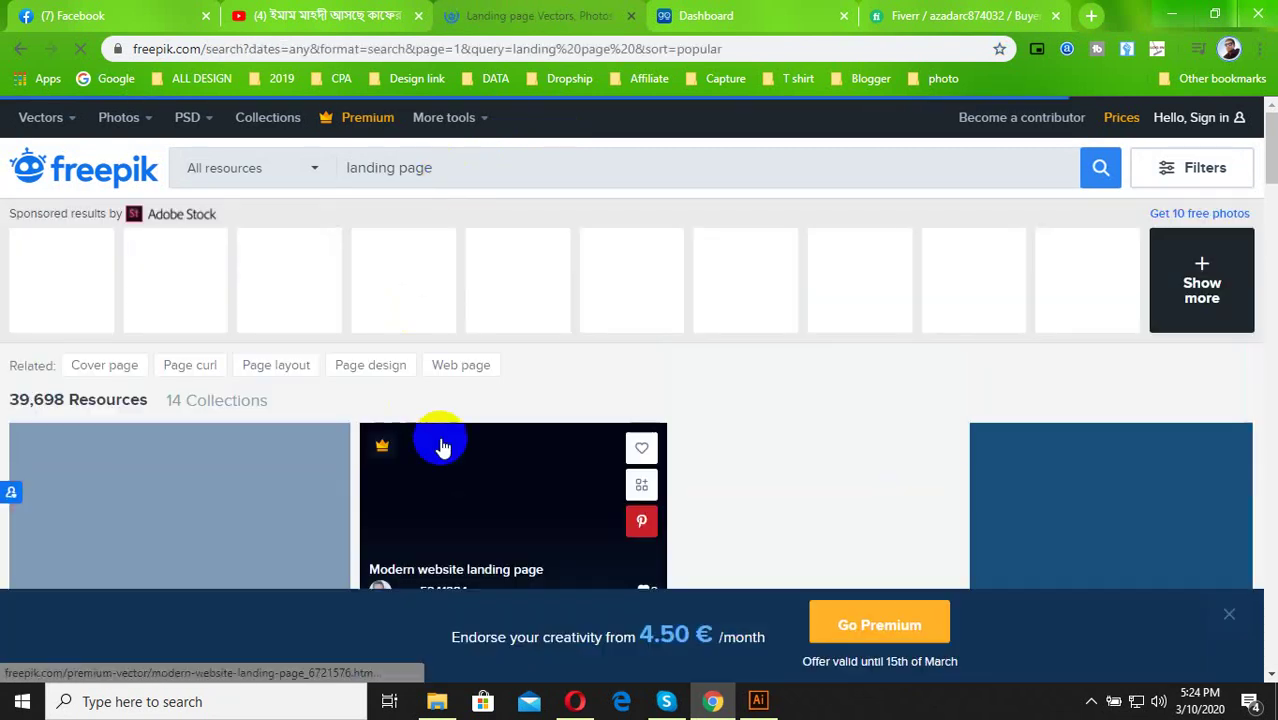
{"action": "scroll", "coordinate": [421, 490], "scroll_direction": "down", "scroll_amount": 5}
{"action": "scroll", "coordinate": [530, 465], "scroll_direction": "down", "scroll_amount": 1}
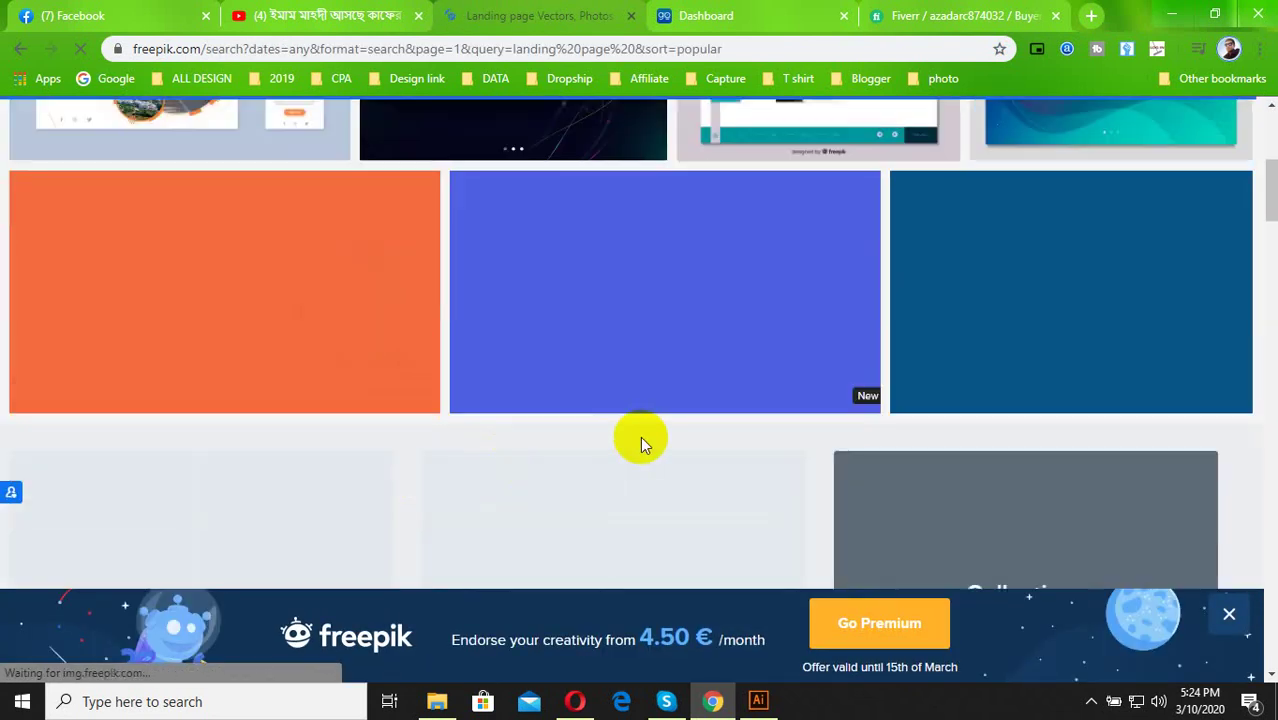
{"action": "scroll", "coordinate": [301, 302], "scroll_direction": "up", "scroll_amount": 1}
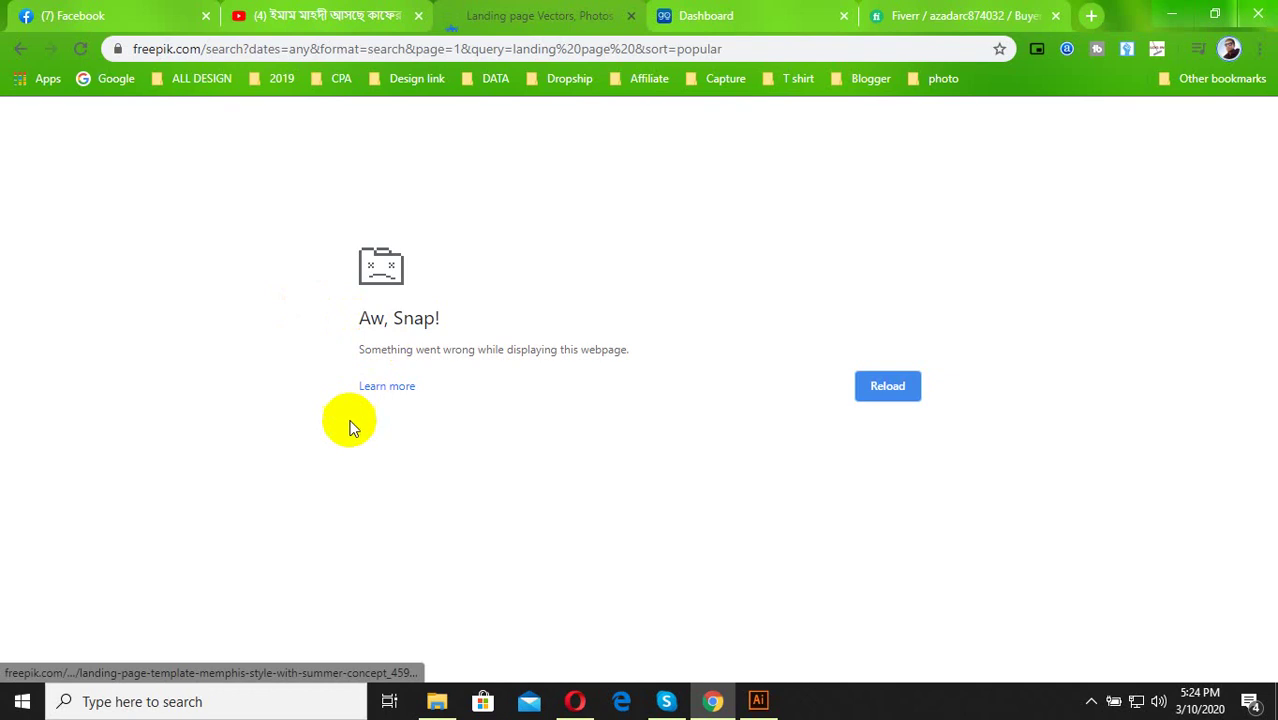
{"action": "left_click", "coordinate": [79, 48]}
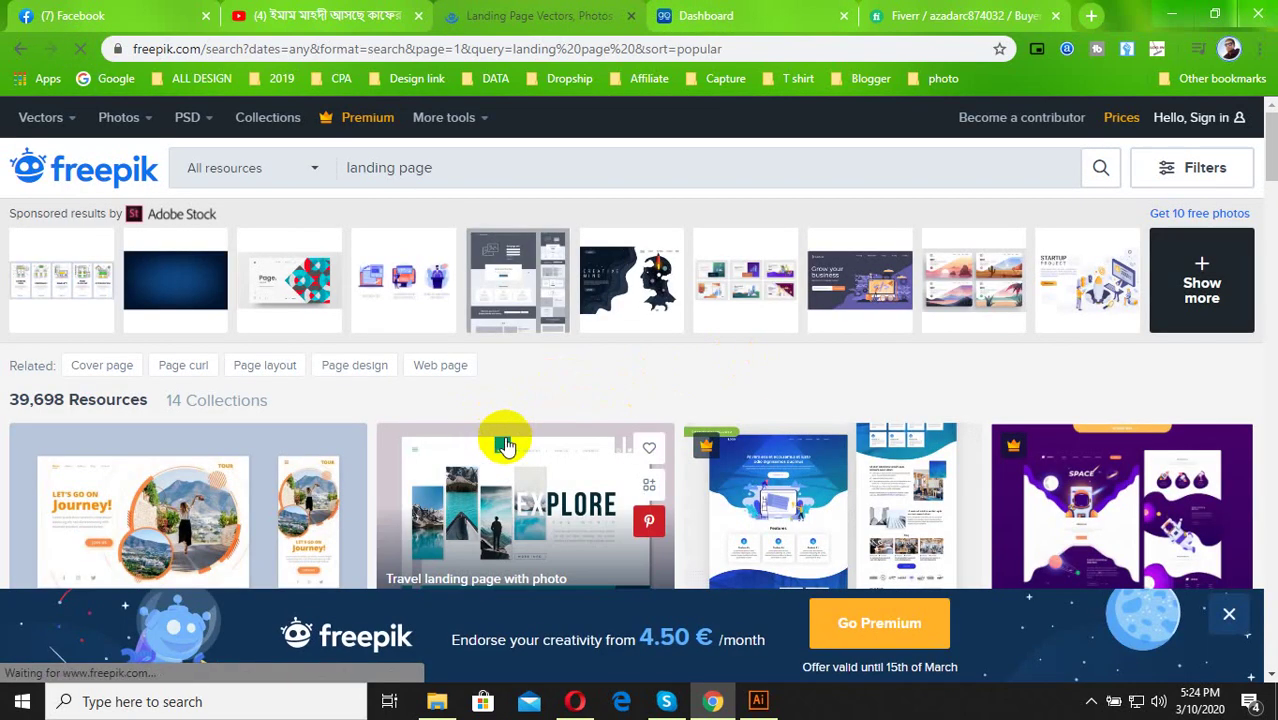
Open the memphis-style summer landing page template in a background tab.
{"action": "scroll", "coordinate": [505, 440], "scroll_direction": "down", "scroll_amount": 1}
{"action": "scroll", "coordinate": [490, 438], "scroll_direction": "down", "scroll_amount": 2}
{"action": "scroll", "coordinate": [472, 440], "scroll_direction": "down", "scroll_amount": 2}
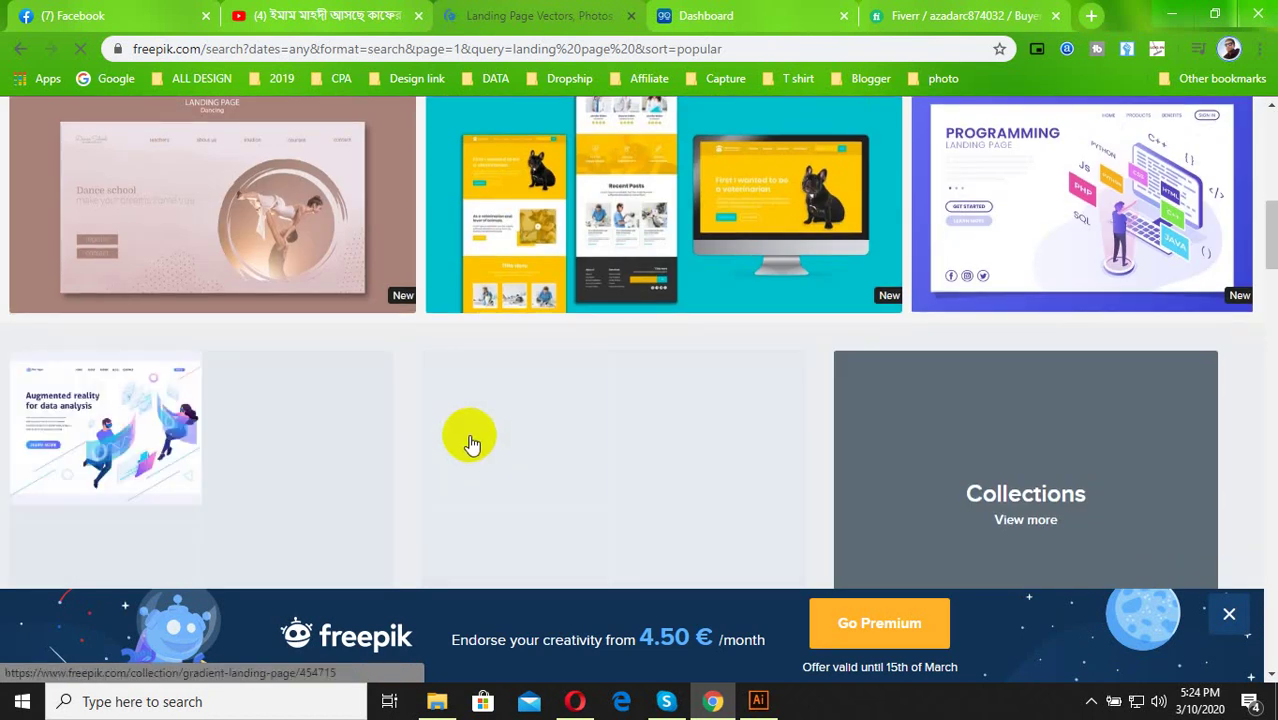
{"action": "scroll", "coordinate": [472, 440], "scroll_direction": "down", "scroll_amount": 1}
{"action": "scroll", "coordinate": [473, 438], "scroll_direction": "down", "scroll_amount": 3}
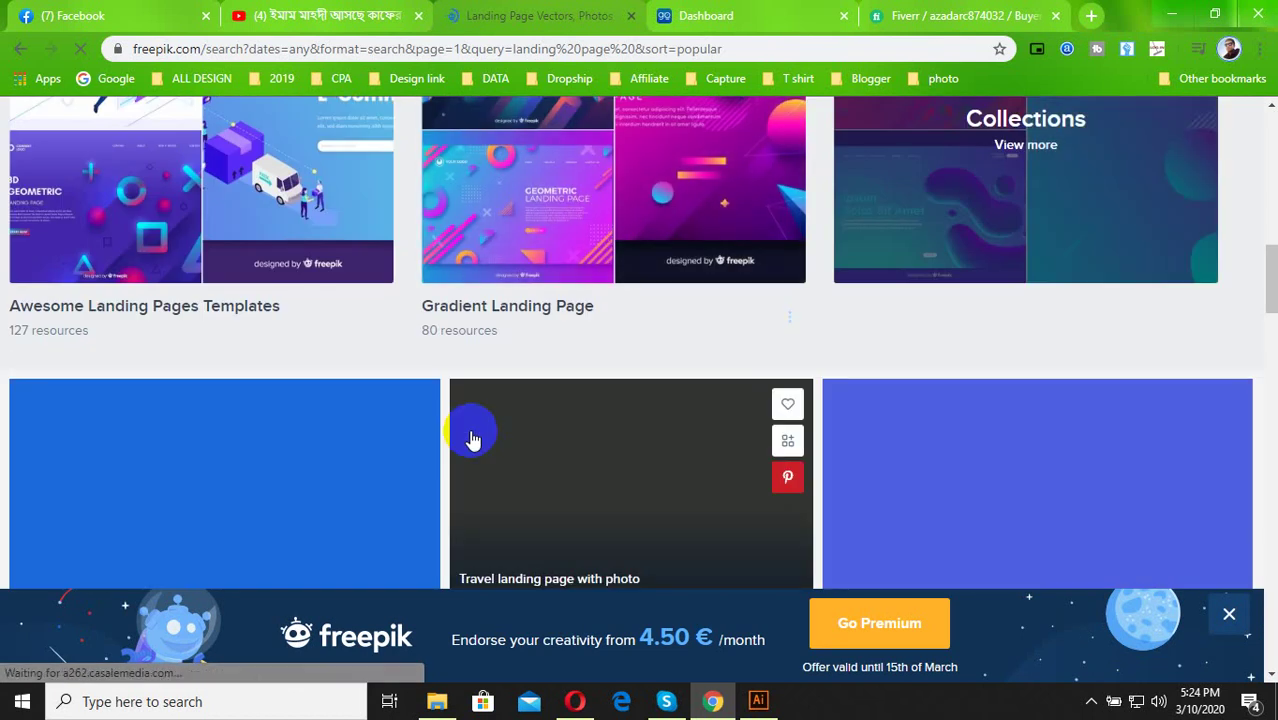
{"action": "scroll", "coordinate": [473, 438], "scroll_direction": "up", "scroll_amount": 3}
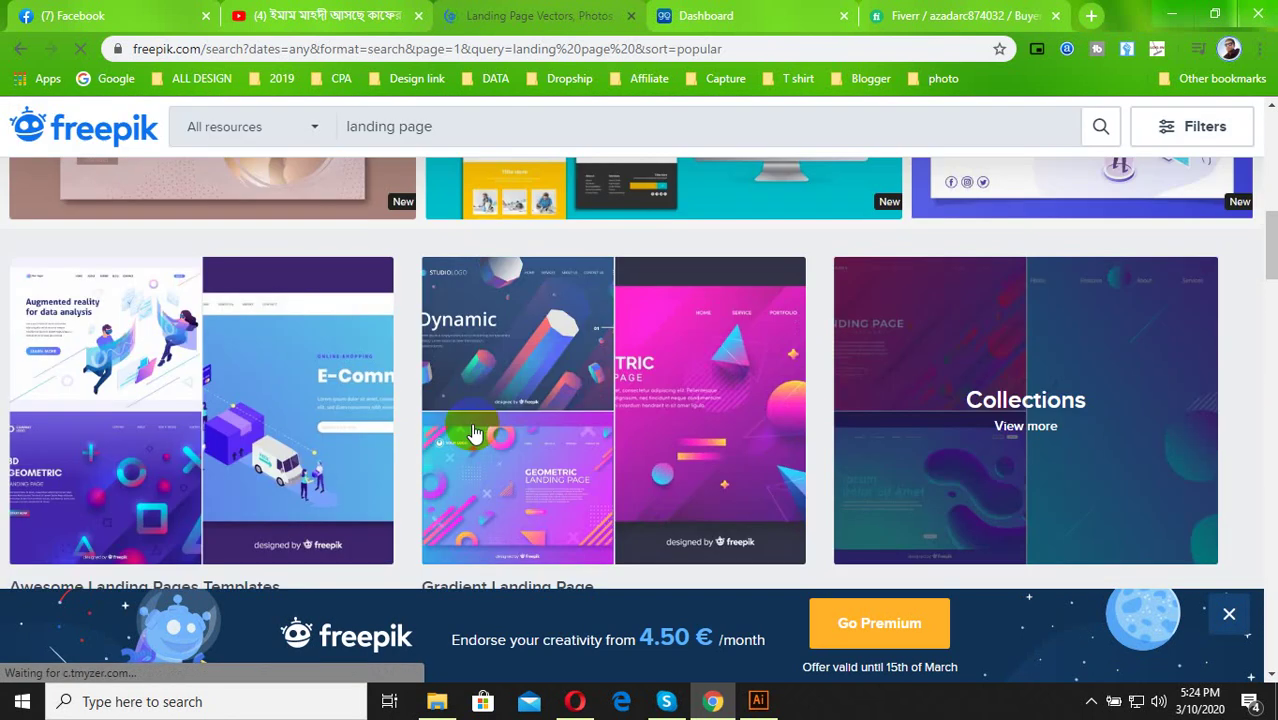
{"action": "scroll", "coordinate": [478, 434], "scroll_direction": "down", "scroll_amount": 2}
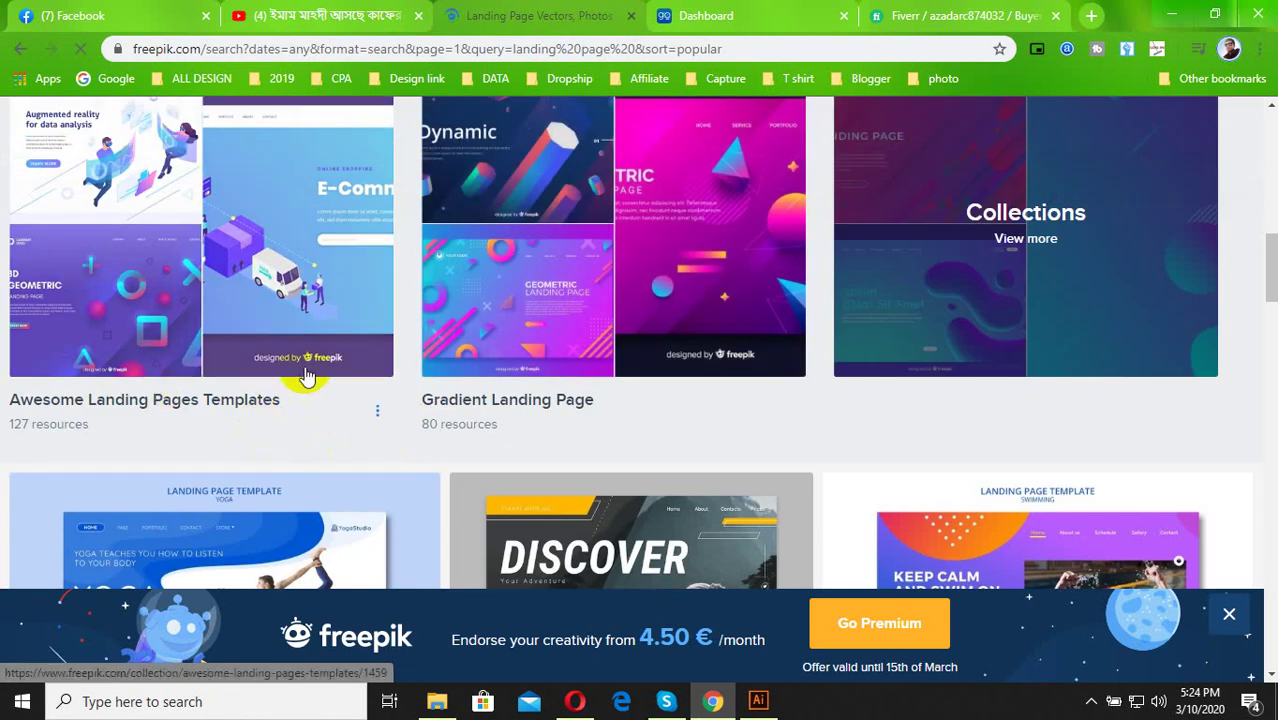
{"action": "scroll", "coordinate": [231, 294], "scroll_direction": "up", "scroll_amount": 2}
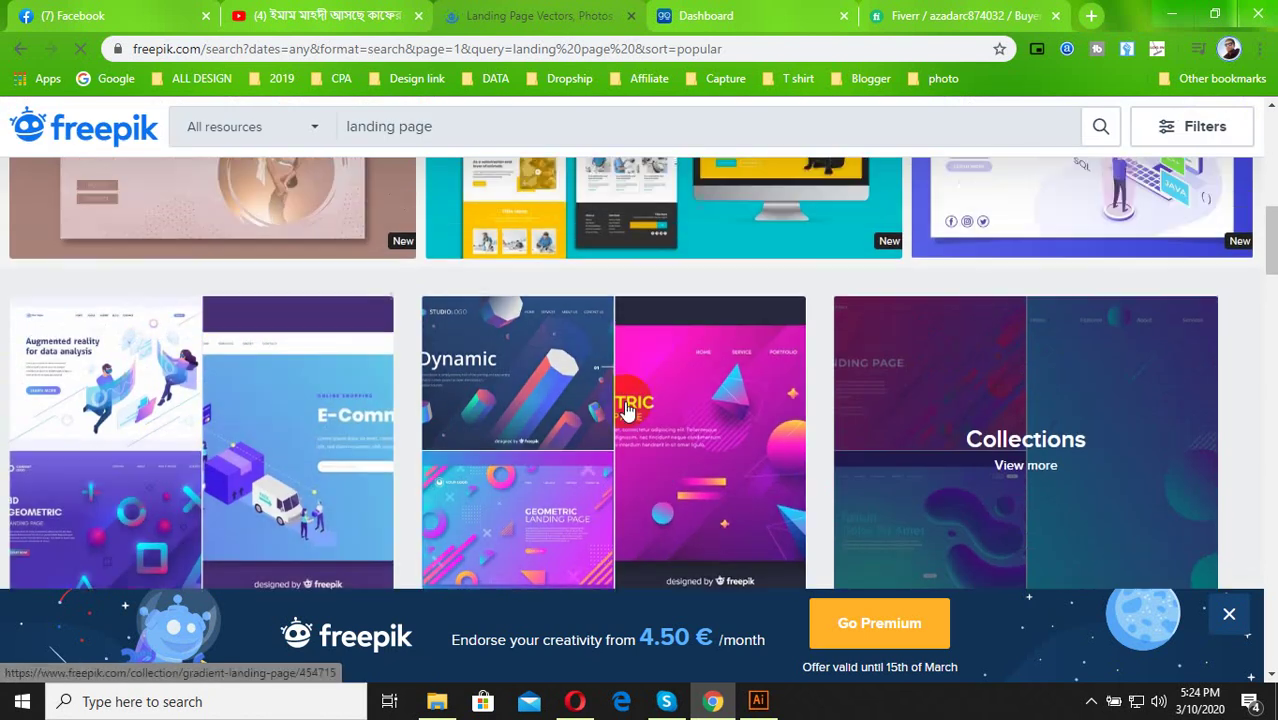
{"action": "scroll", "coordinate": [163, 413], "scroll_direction": "up", "scroll_amount": 2}
{"action": "scroll", "coordinate": [700, 455], "scroll_direction": "up", "scroll_amount": 2}
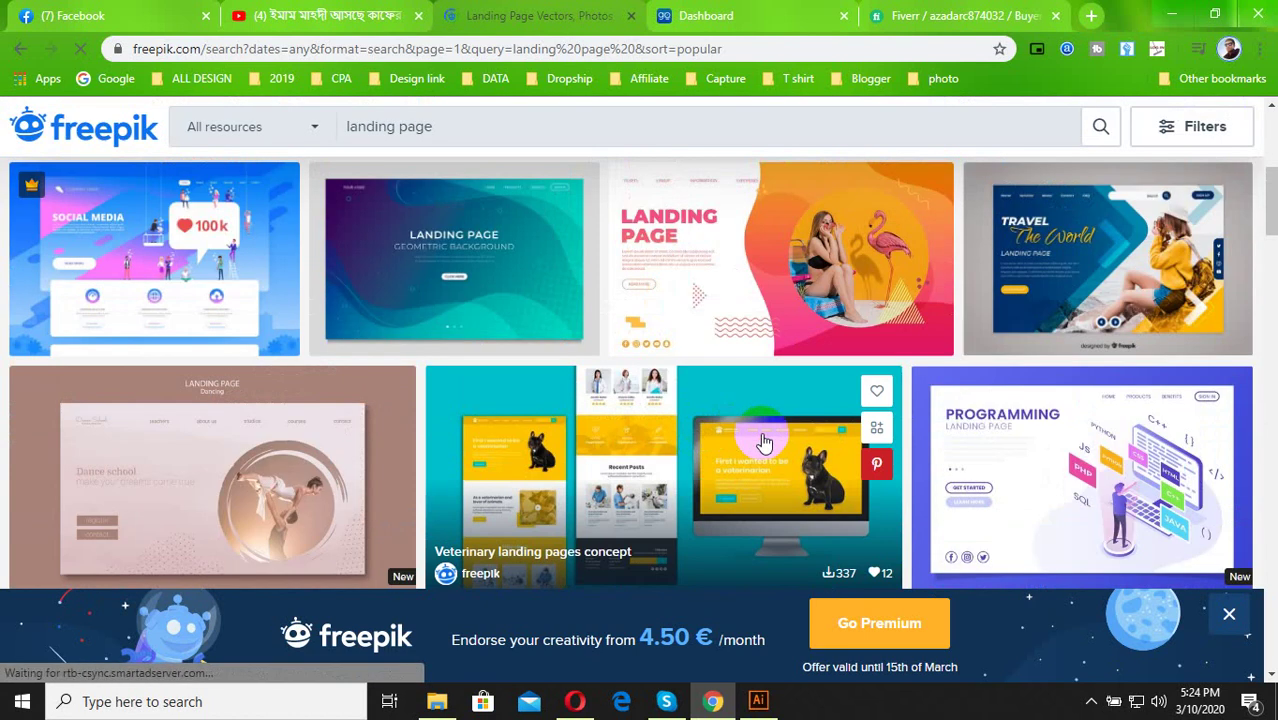
{"action": "middle_click", "coordinate": [790, 275]}
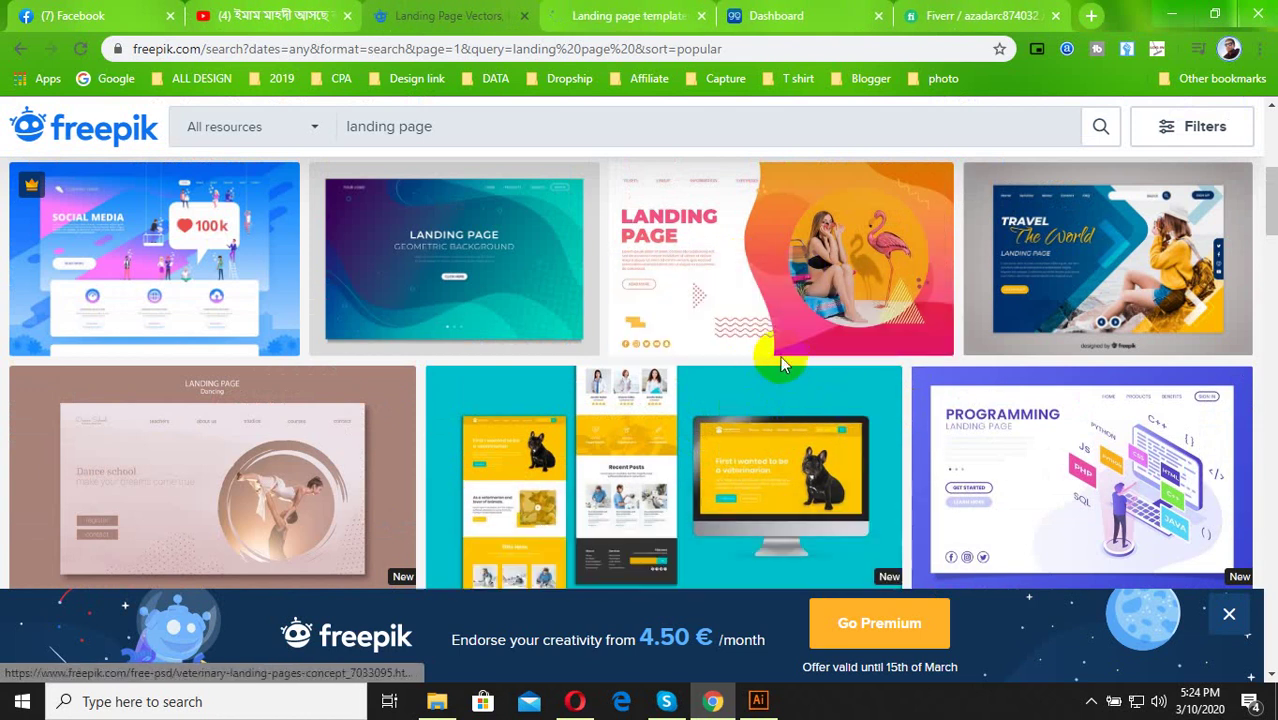
On the template's Freepik page, choose Free Download to get the memphis summer landing page zip.
{"action": "left_click", "coordinate": [590, 16]}
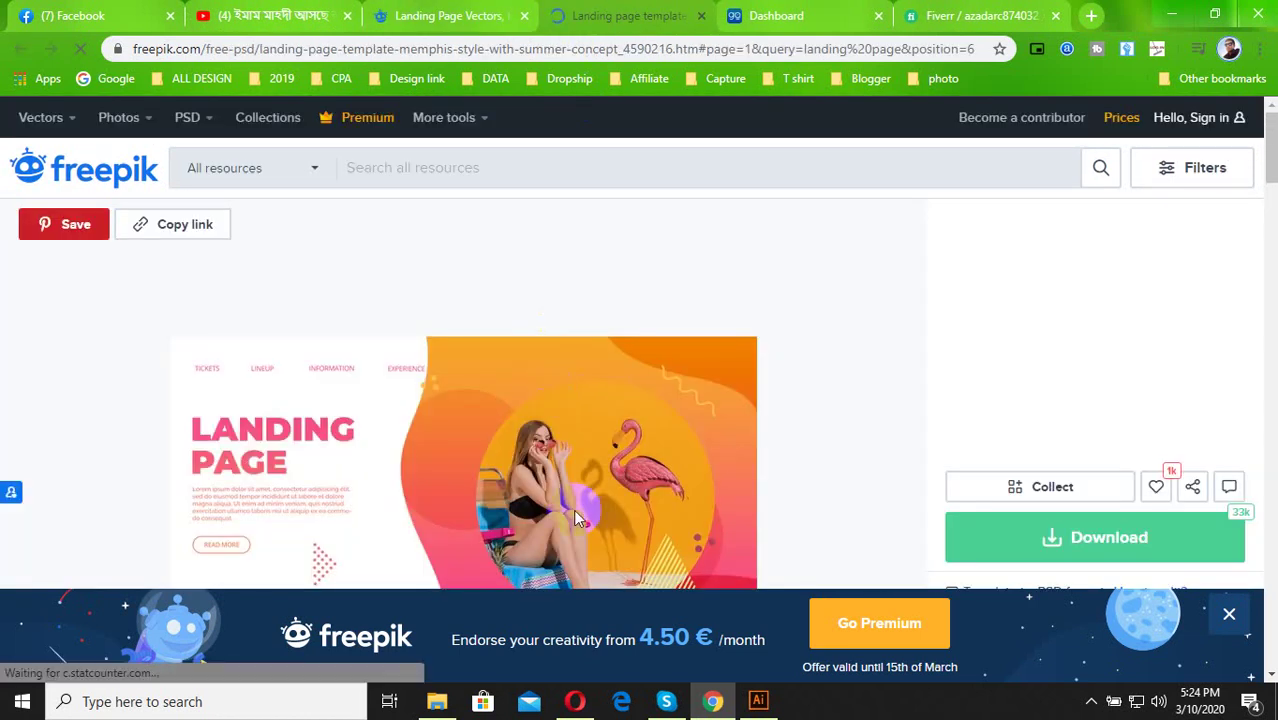
{"action": "left_click", "coordinate": [1055, 348]}
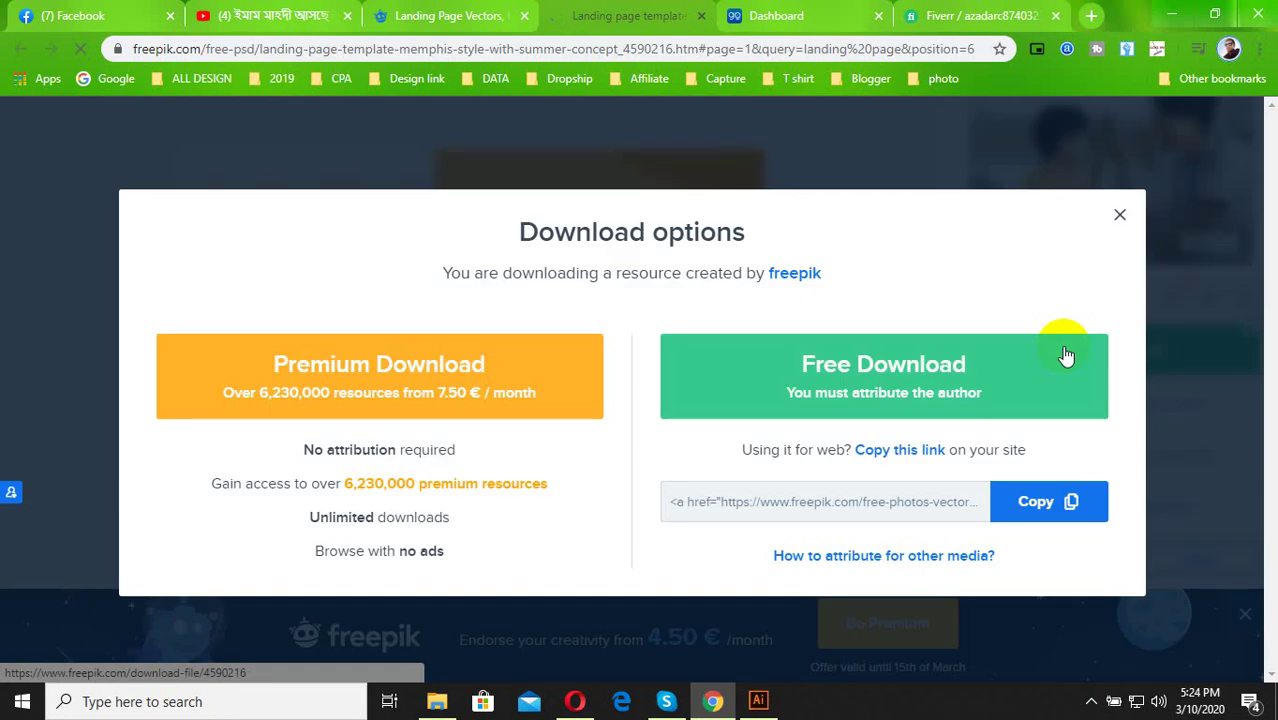
{"action": "left_click", "coordinate": [875, 405]}
Browse the related templates, then return to the Start Up landing-page mockup in Illustrator.
{"action": "scroll", "coordinate": [328, 471], "scroll_direction": "down", "scroll_amount": 3}
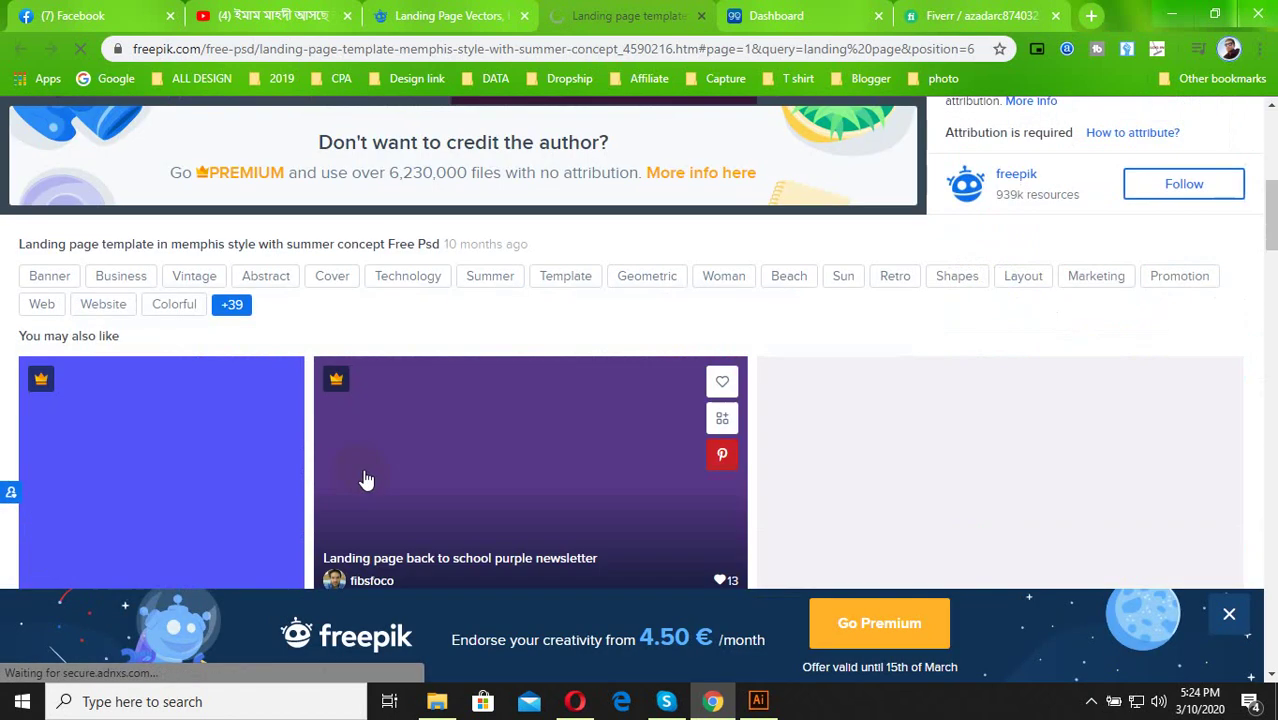
{"action": "scroll", "coordinate": [362, 480], "scroll_direction": "down", "scroll_amount": 2}
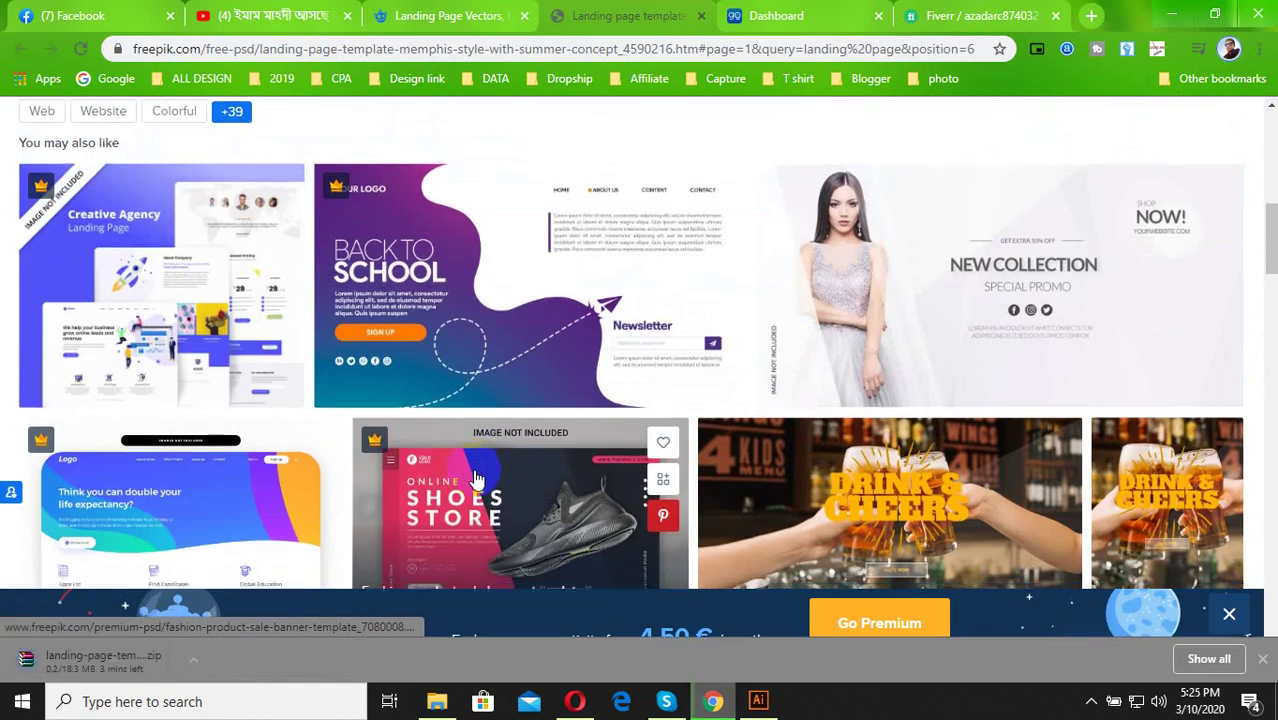
{"action": "scroll", "coordinate": [478, 482], "scroll_direction": "down", "scroll_amount": 3}
{"action": "scroll", "coordinate": [485, 490], "scroll_direction": "down", "scroll_amount": 3}
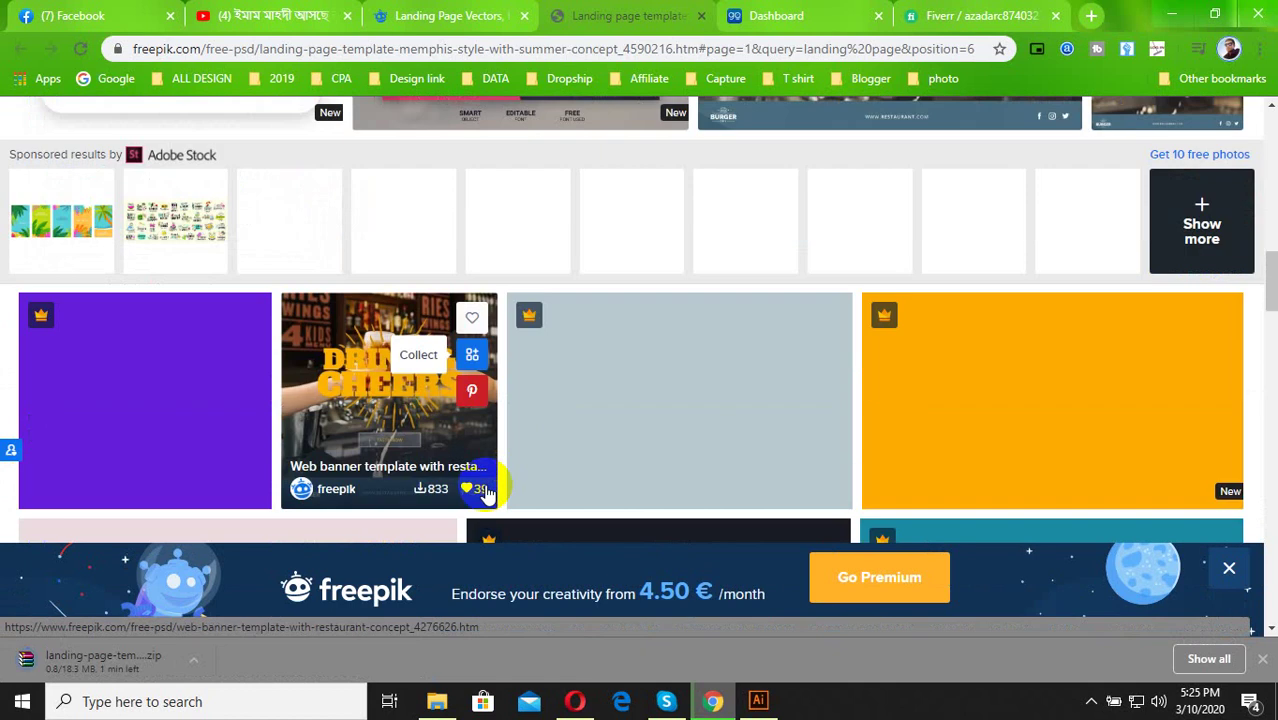
{"action": "scroll", "coordinate": [618, 455], "scroll_direction": "down", "scroll_amount": 3}
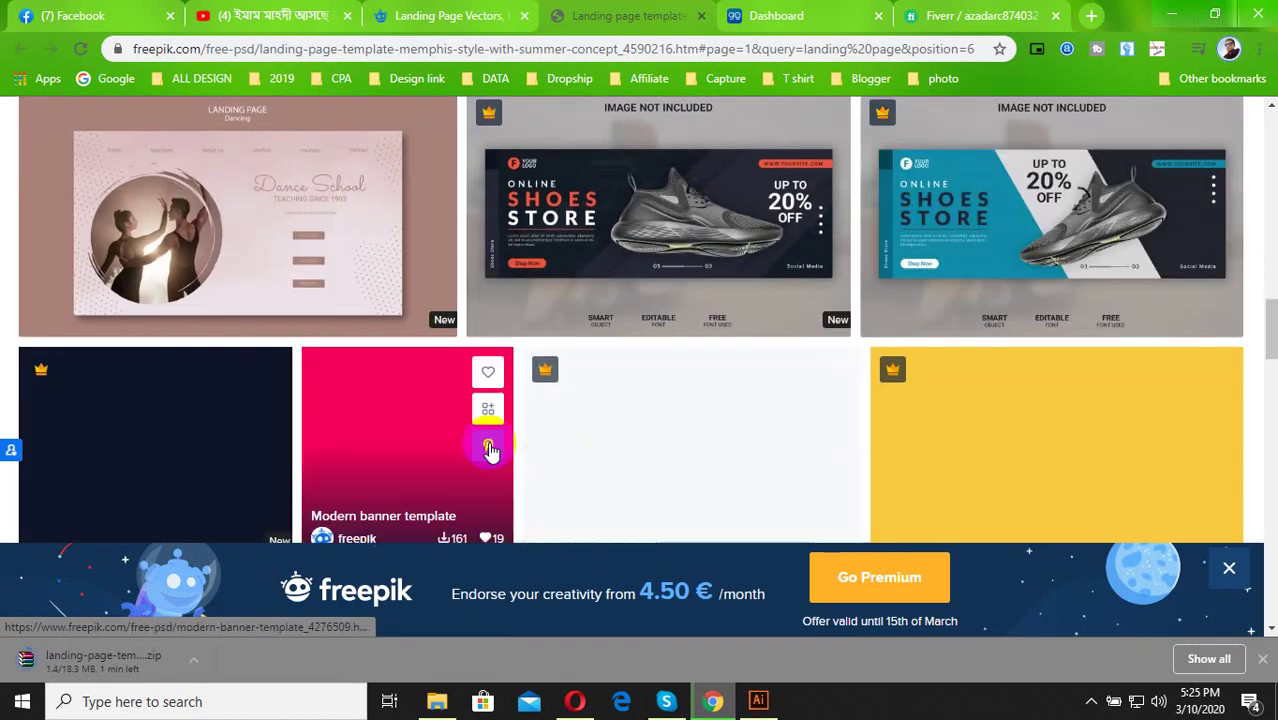
{"action": "scroll", "coordinate": [470, 445], "scroll_direction": "down", "scroll_amount": 1}
{"action": "scroll", "coordinate": [490, 436], "scroll_direction": "down", "scroll_amount": 1}
{"action": "scroll", "coordinate": [530, 428], "scroll_direction": "down", "scroll_amount": 1}
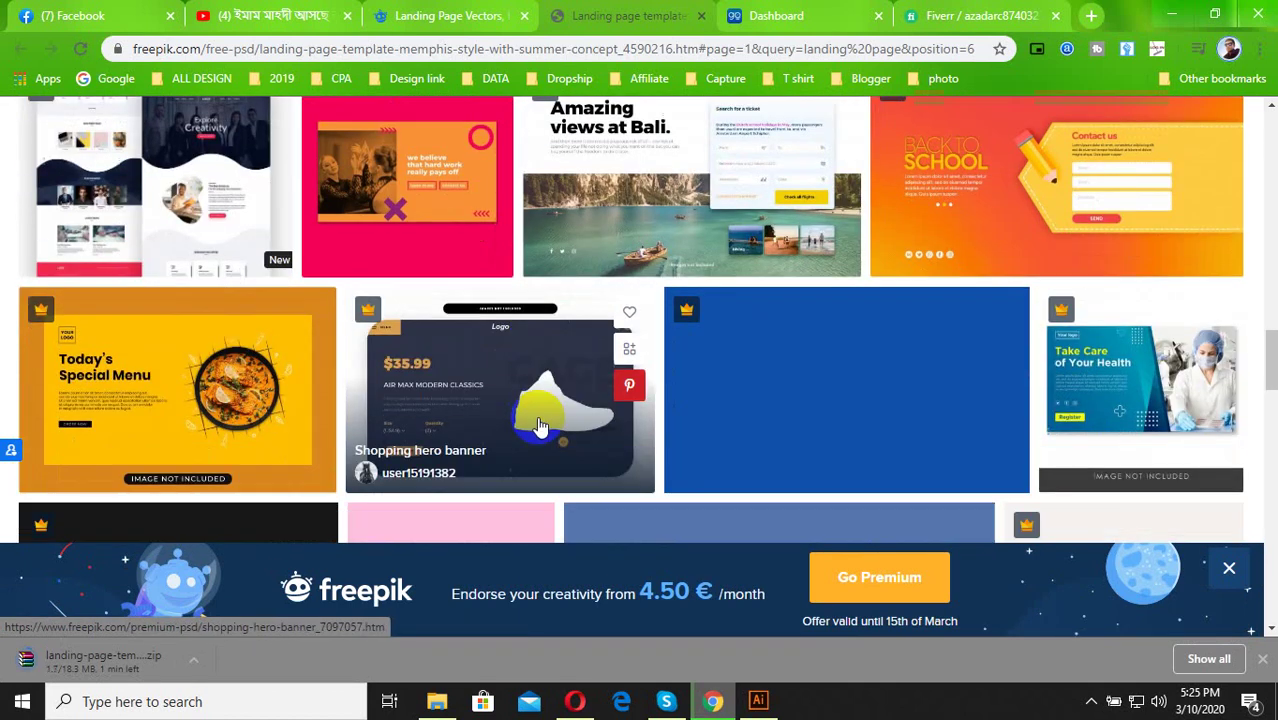
{"action": "scroll", "coordinate": [560, 400], "scroll_direction": "down", "scroll_amount": 2}
{"action": "scroll", "coordinate": [700, 380], "scroll_direction": "down", "scroll_amount": 2}
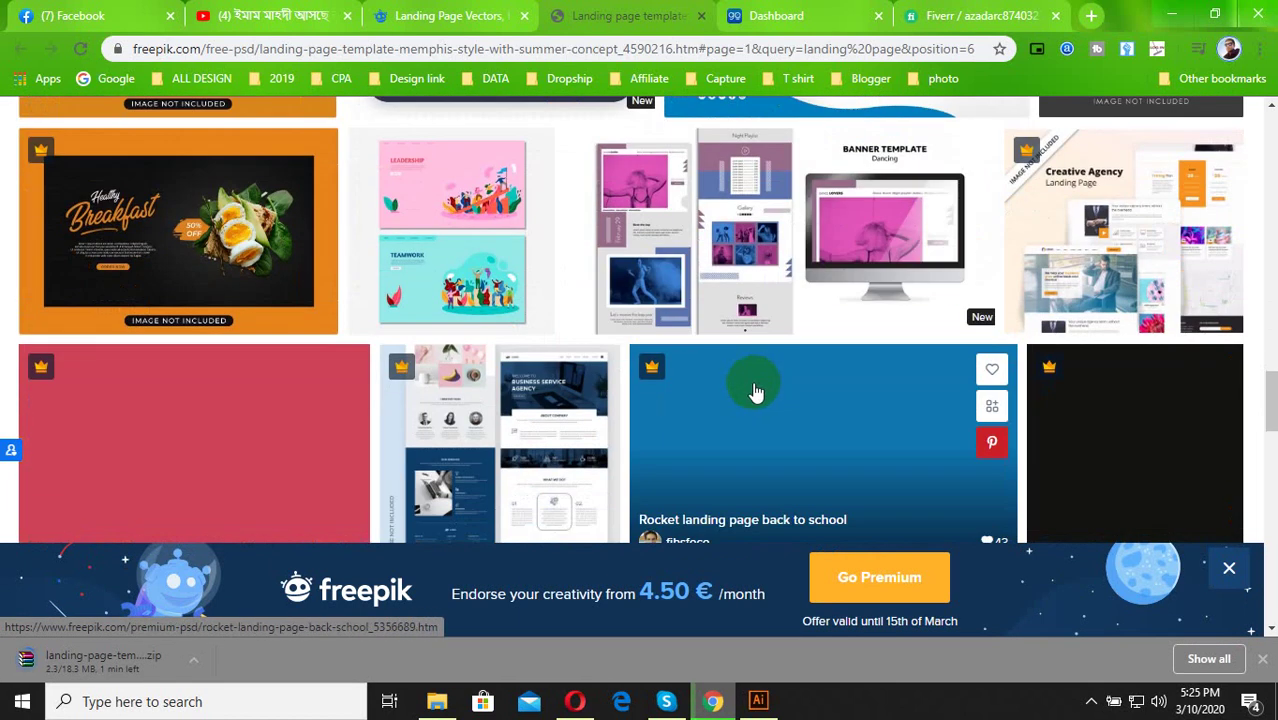
{"action": "scroll", "coordinate": [680, 370], "scroll_direction": "down", "scroll_amount": 2}
{"action": "scroll", "coordinate": [578, 410], "scroll_direction": "down", "scroll_amount": 3}
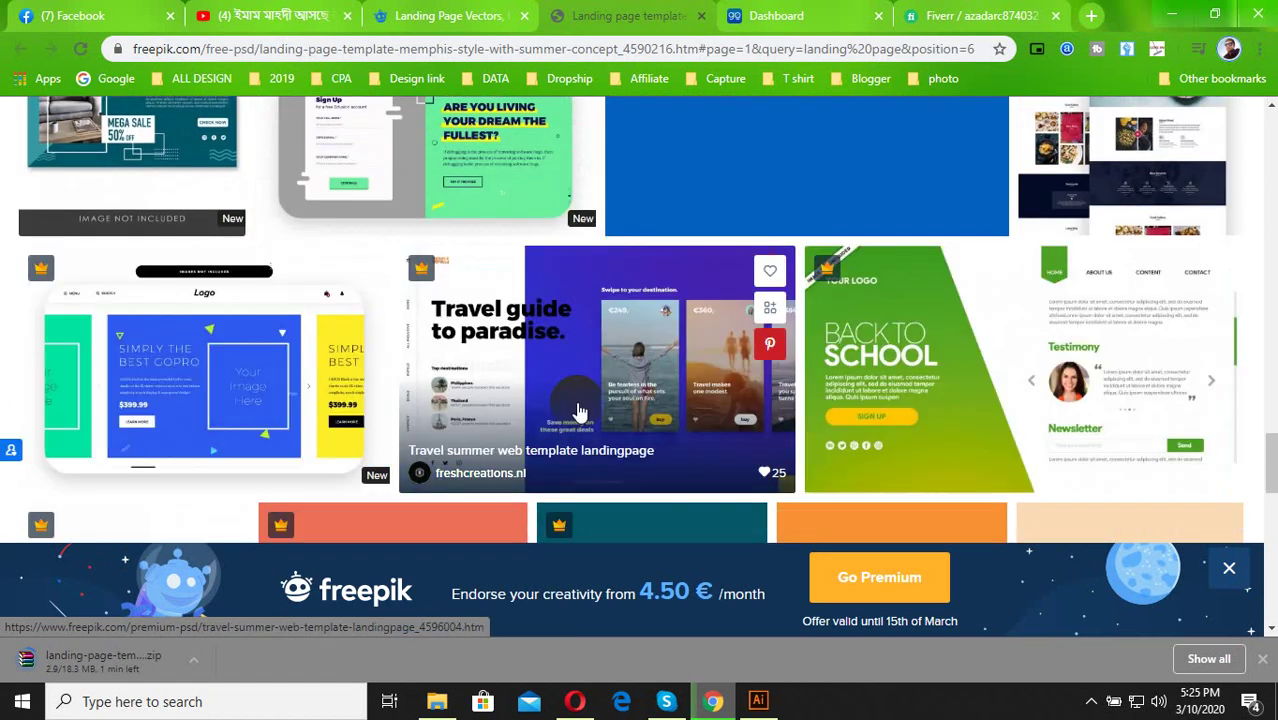
{"action": "scroll", "coordinate": [527, 407], "scroll_direction": "down", "scroll_amount": 3}
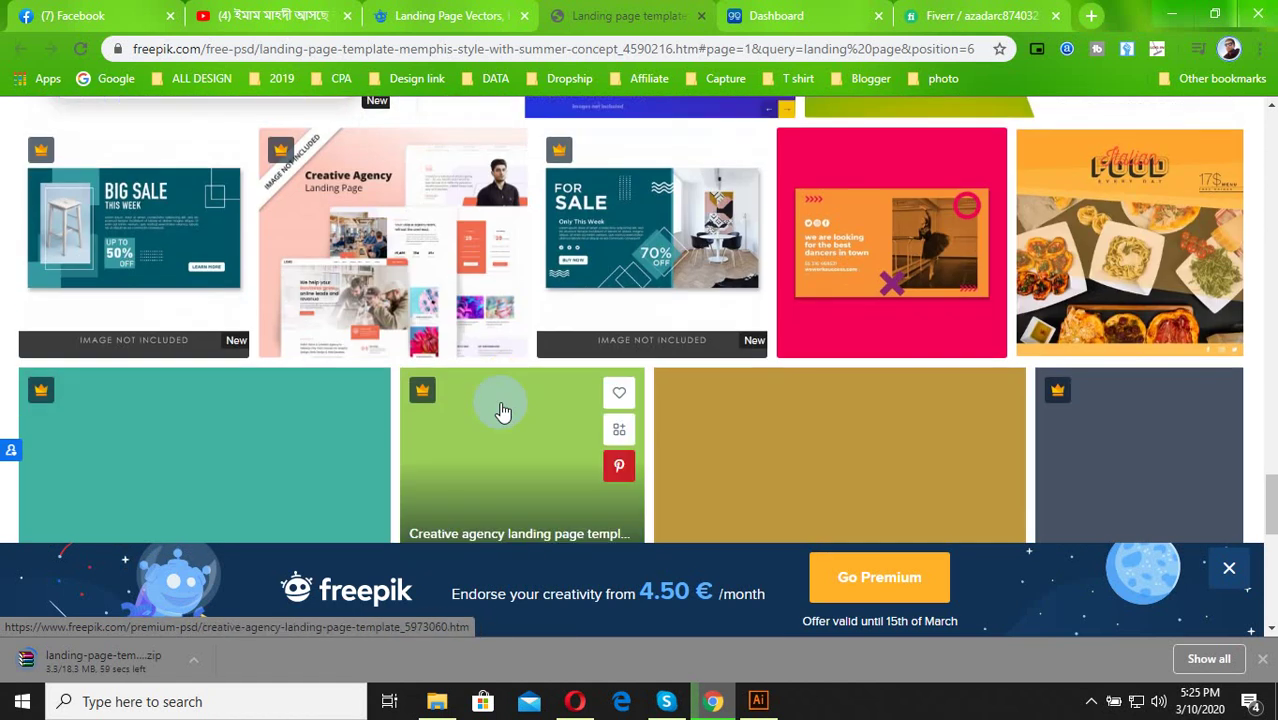
{"action": "scroll", "coordinate": [503, 412], "scroll_direction": "down", "scroll_amount": 2}
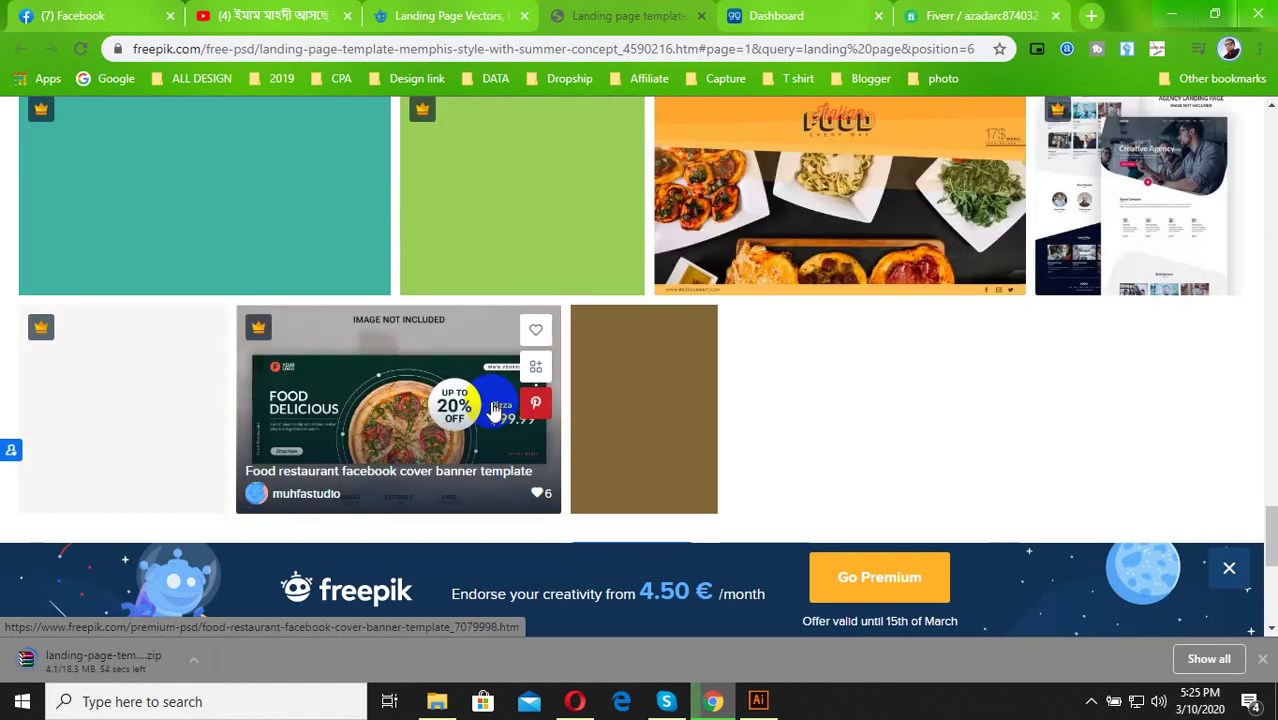
{"action": "scroll", "coordinate": [495, 410], "scroll_direction": "down", "scroll_amount": 1}
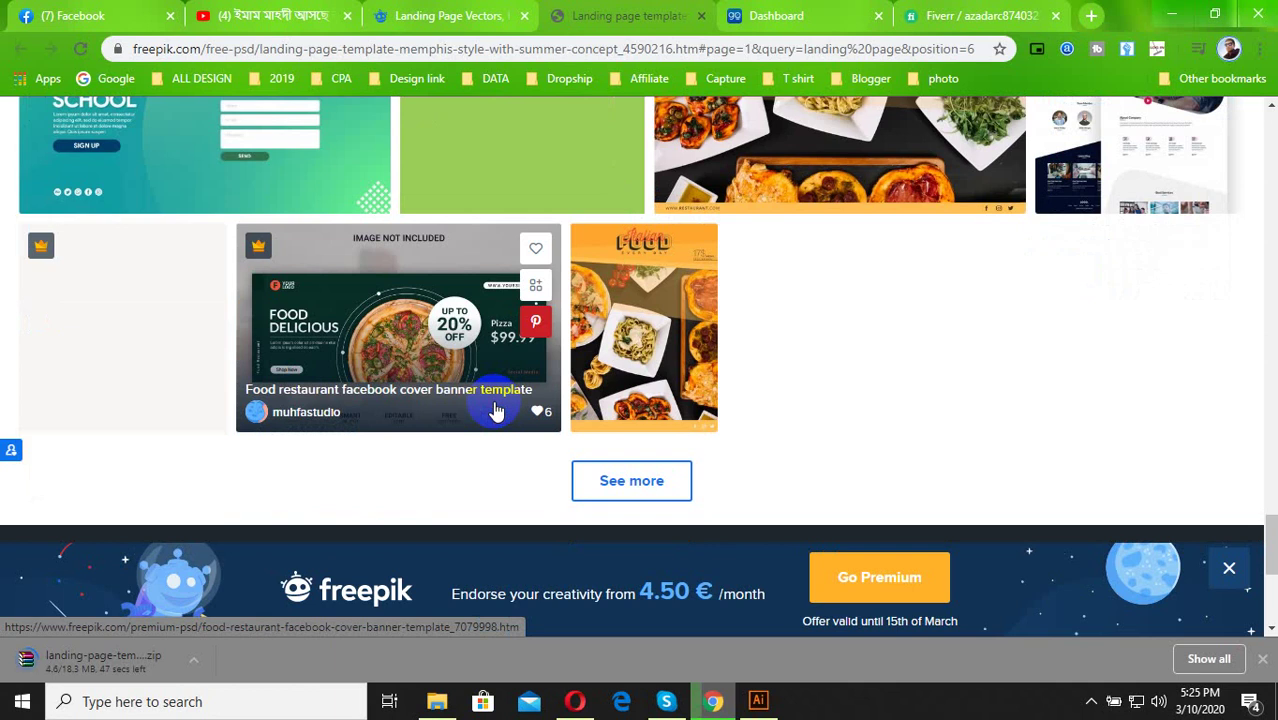
{"action": "left_click", "coordinate": [758, 701]}
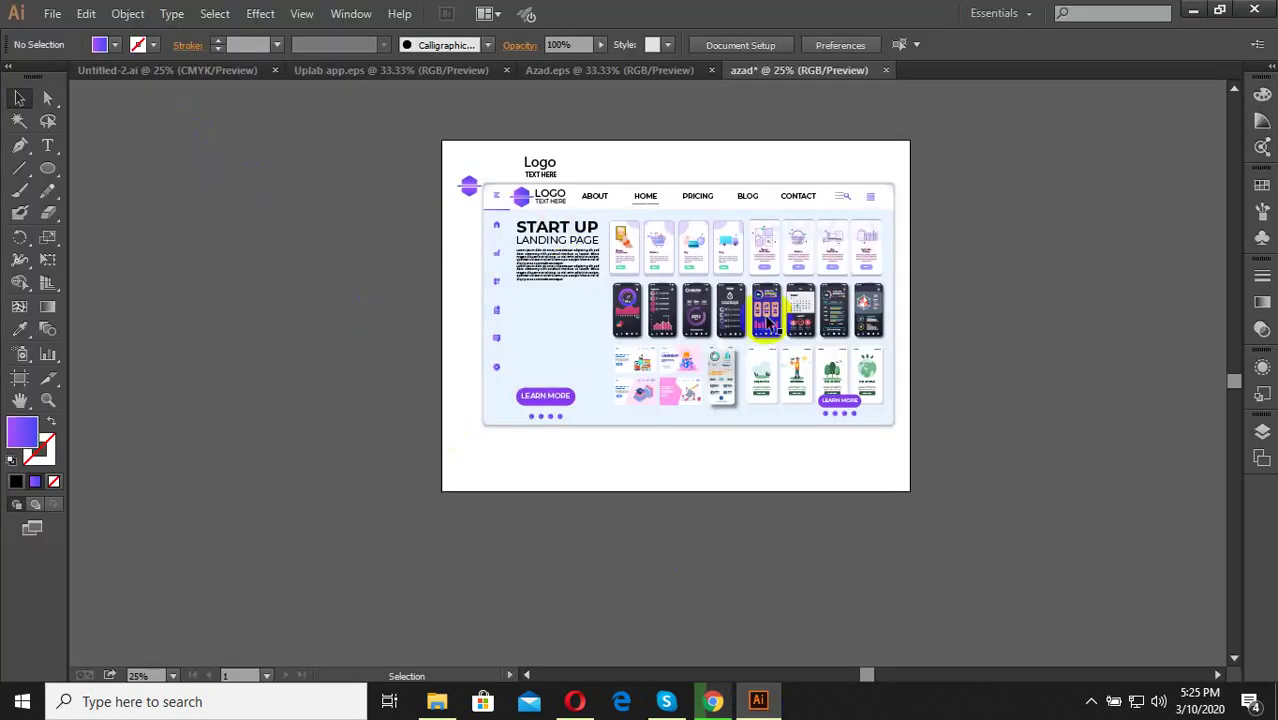
{"action": "scroll", "coordinate": [770, 325], "scroll_direction": "up", "scroll_amount": 1}
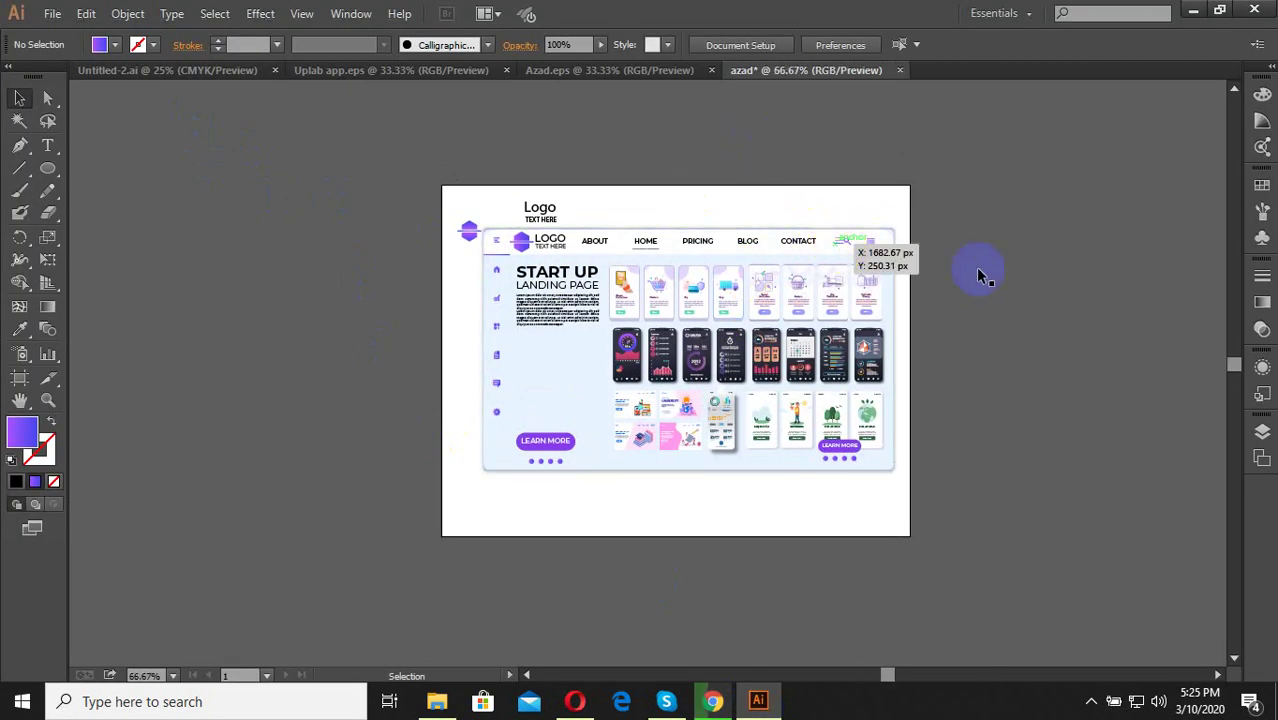
{"action": "scroll", "coordinate": [1010, 255], "scroll_direction": "up", "scroll_amount": 2}
{"action": "scroll", "coordinate": [676, 333], "scroll_direction": "down", "scroll_amount": 2}
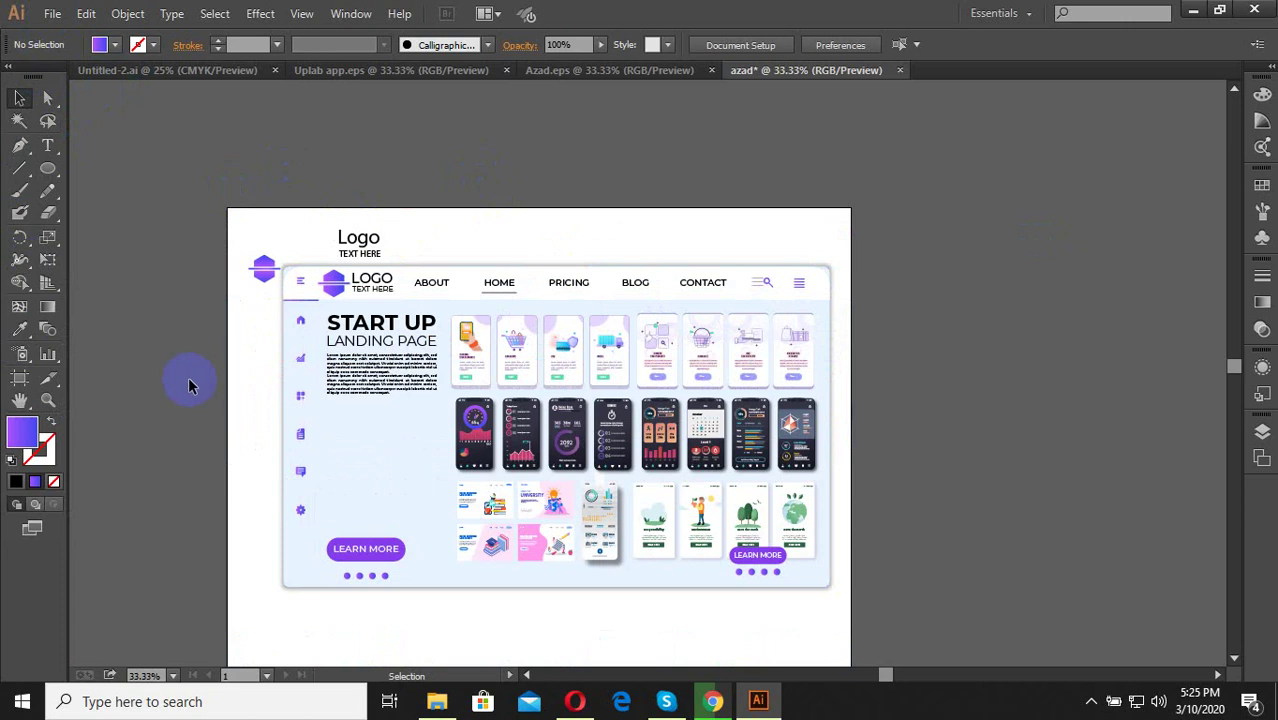
{"action": "scroll", "coordinate": [200, 375], "scroll_direction": "down", "scroll_amount": 2}
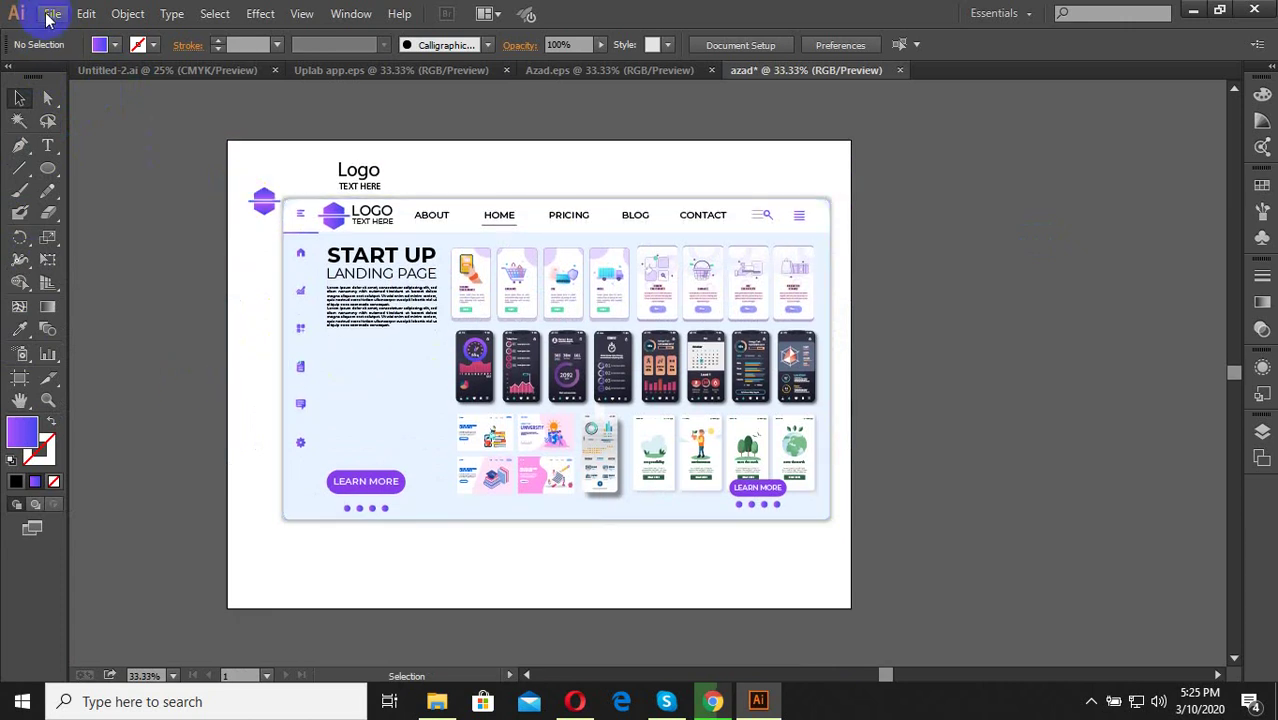